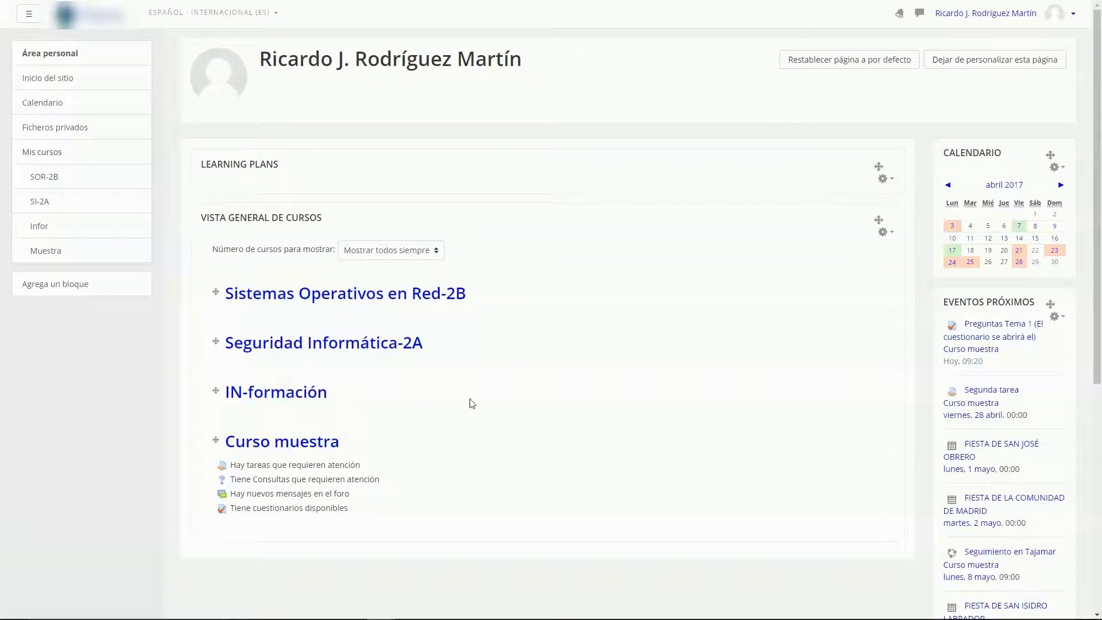
# Expand the task, choice, forum and quiz notices listed under Curso muestra in the course overview to examine their details
pyautogui.click(333, 463)
pyautogui.scroll(-4, 327, 465)
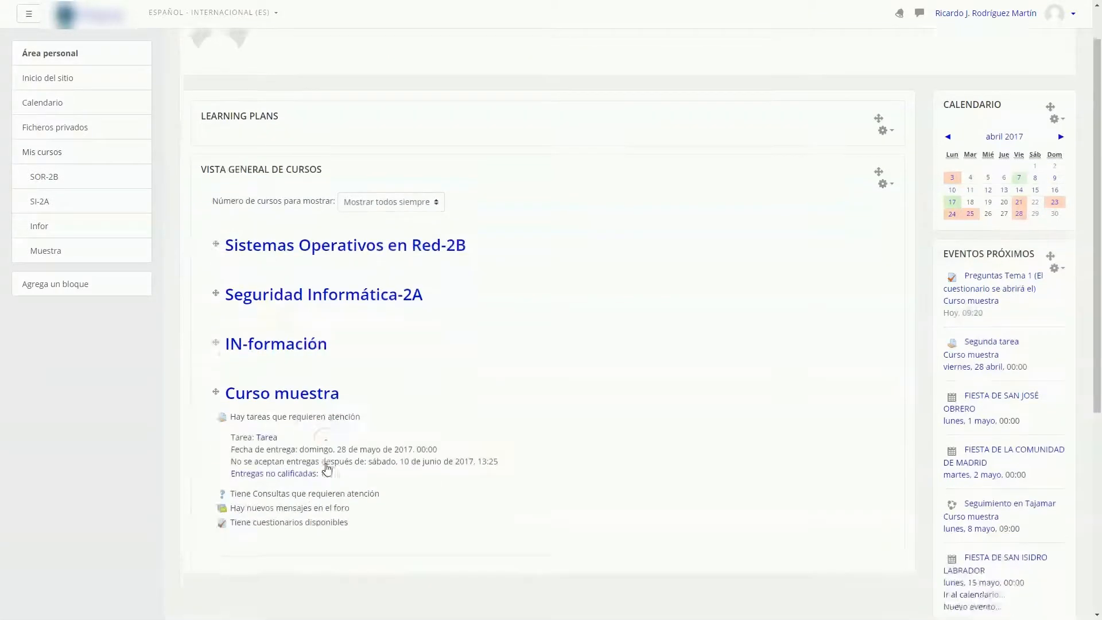
pyautogui.click(317, 257)
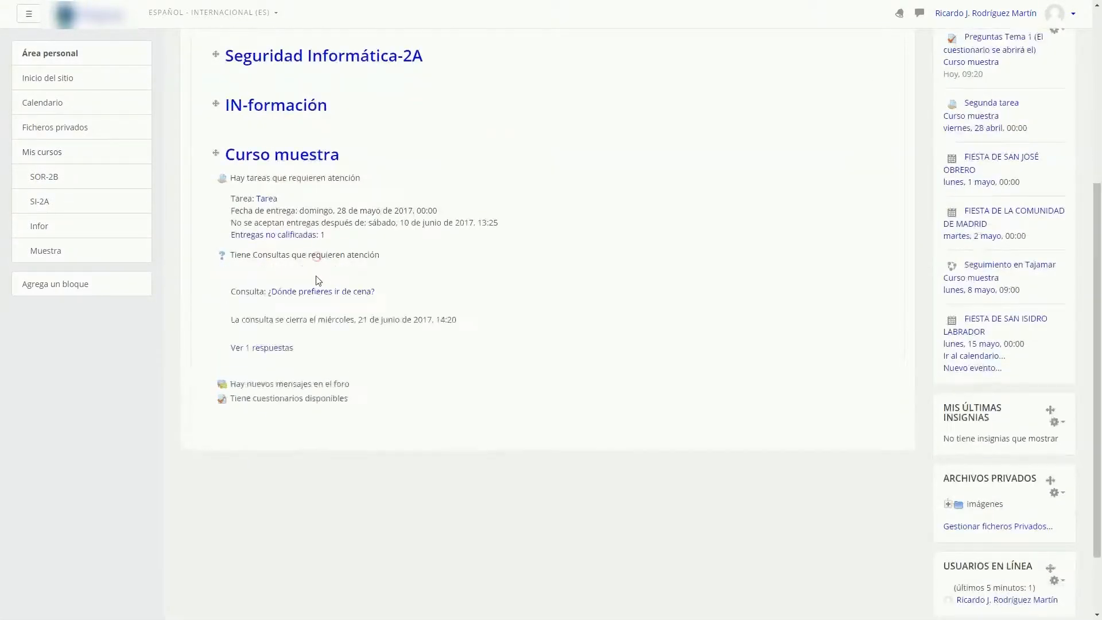
pyautogui.click(319, 384)
pyautogui.click(318, 436)
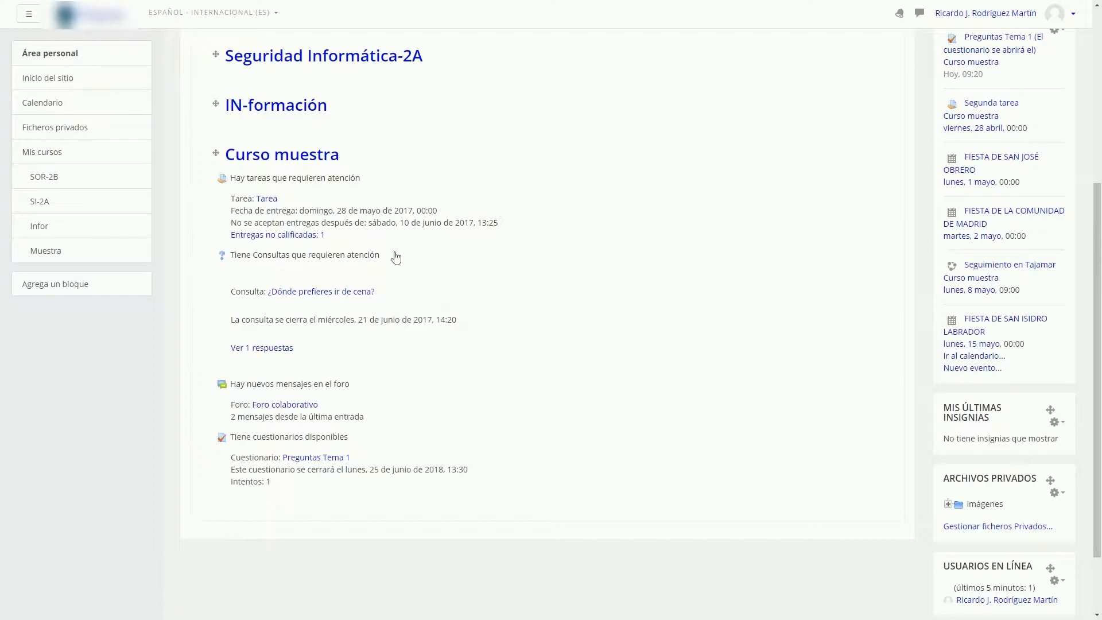
# Open the Curso muestra course and turn editing off to review its Recursos and Actividades sections
pyautogui.click(323, 159)
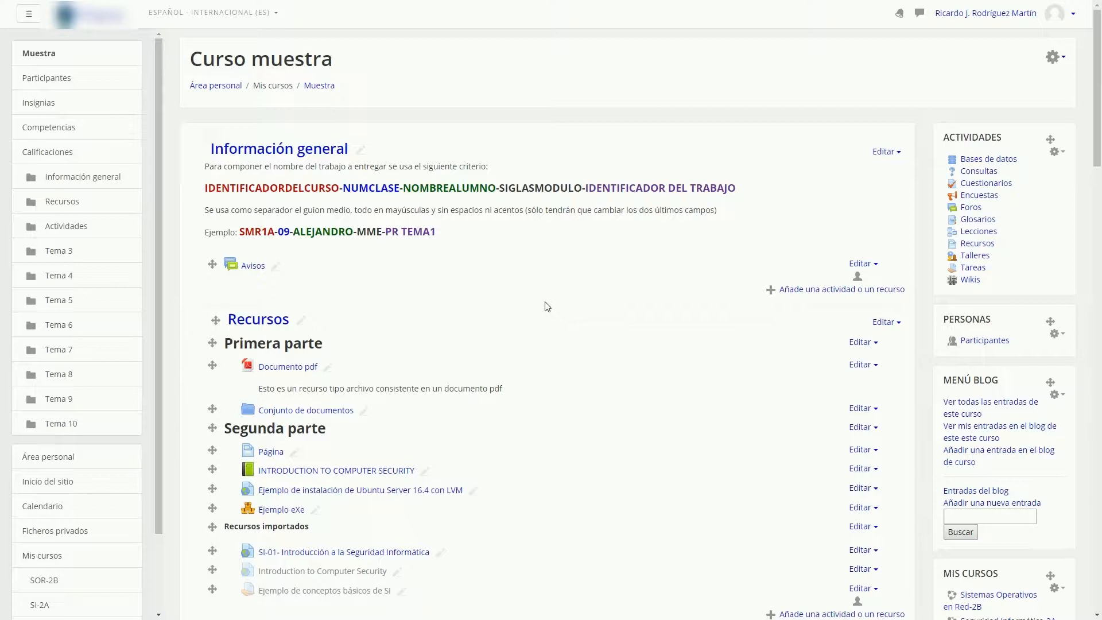
pyautogui.click(1053, 57)
pyautogui.click(888, 192)
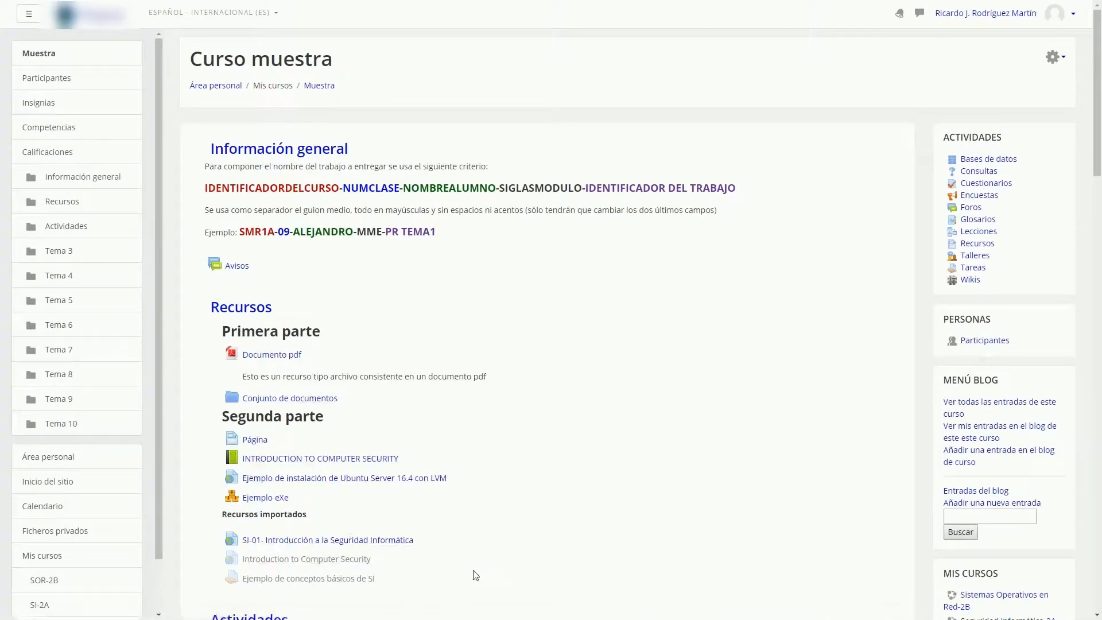
pyautogui.scroll(-5, 479, 571)
pyautogui.scroll(-1, 480, 568)
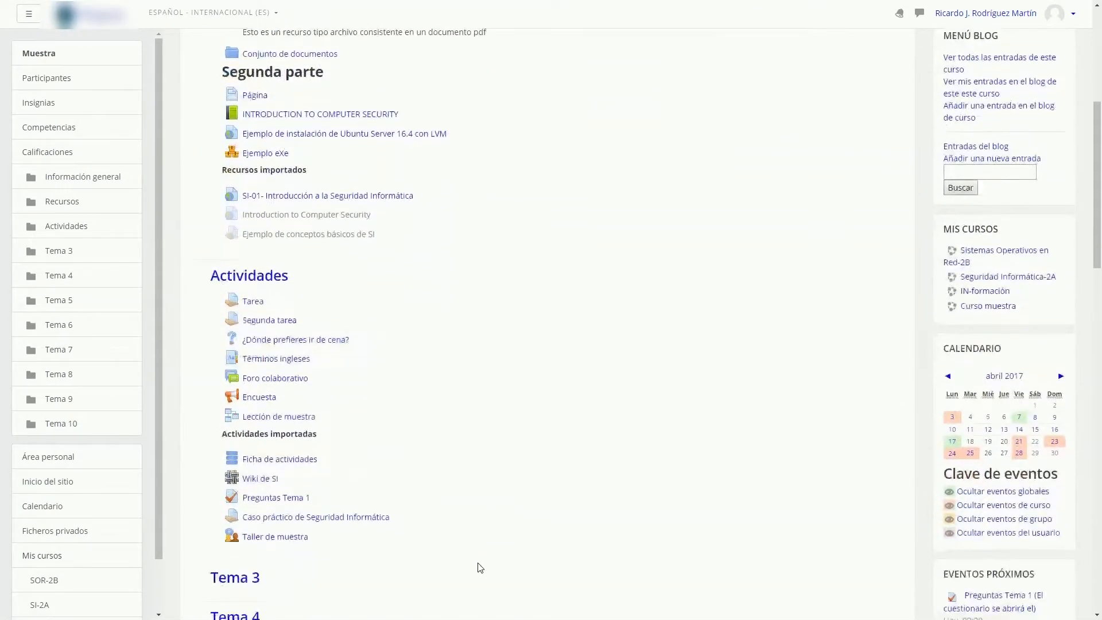
pyautogui.scroll(3, 481, 566)
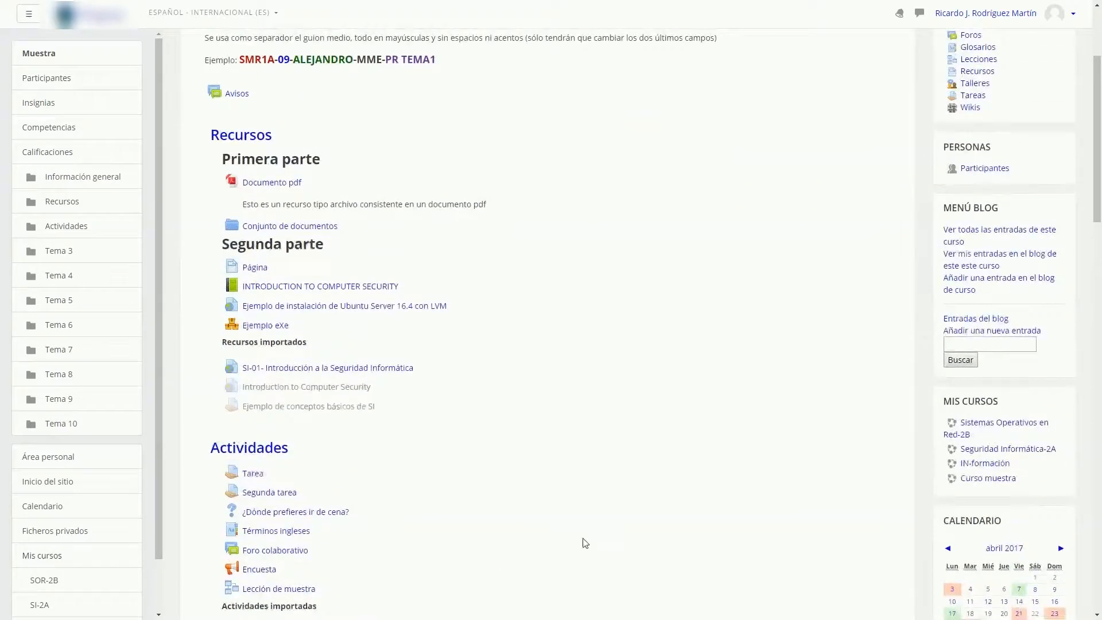
pyautogui.scroll(1, 733, 443)
pyautogui.scroll(2, 1038, 39)
# Turn course editing on and open the settings of the Documento pdf resource
pyautogui.click(1063, 60)
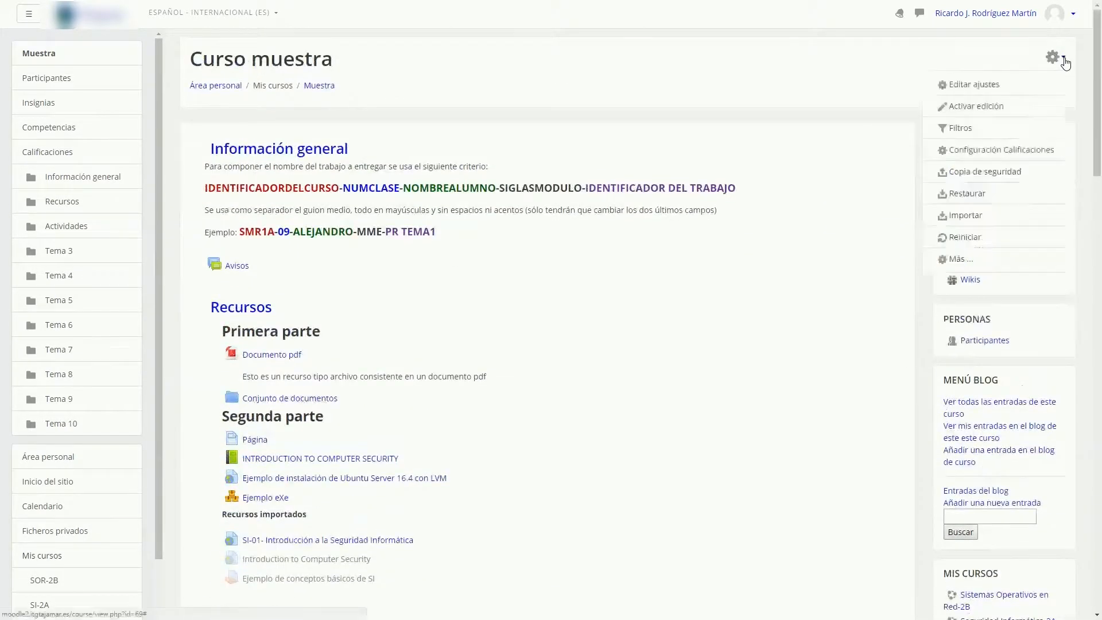
pyautogui.click(990, 108)
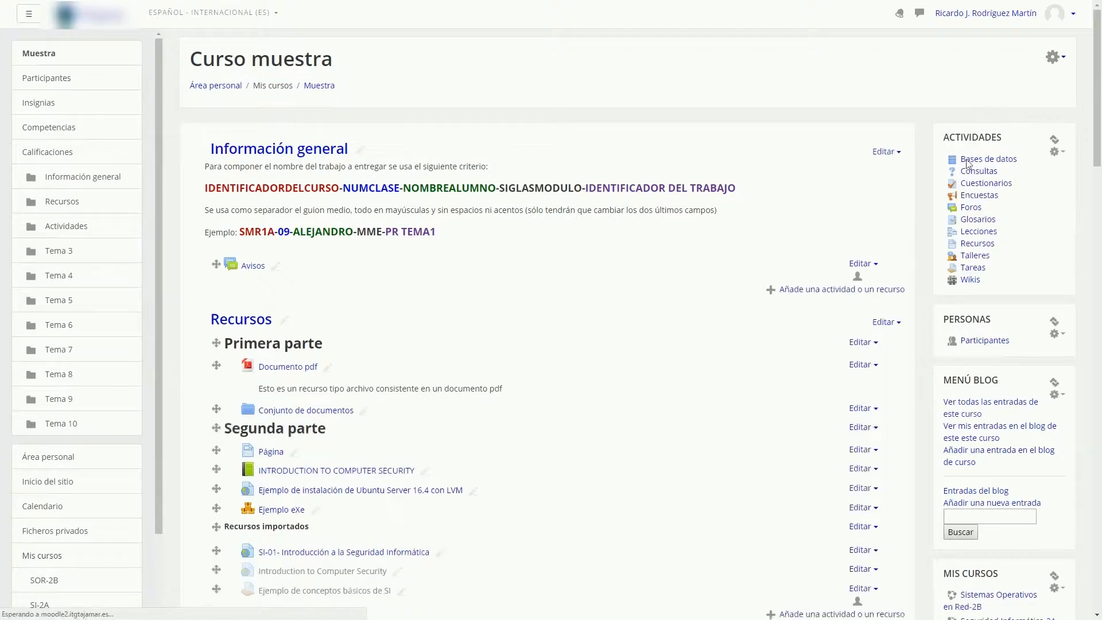
pyautogui.click(873, 367)
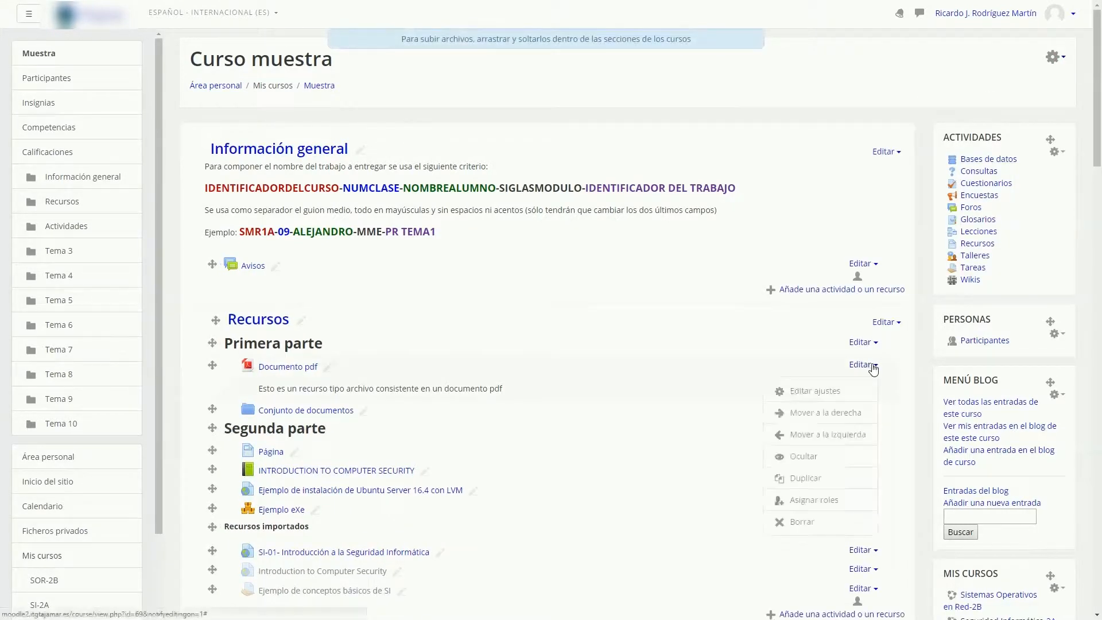
pyautogui.click(820, 391)
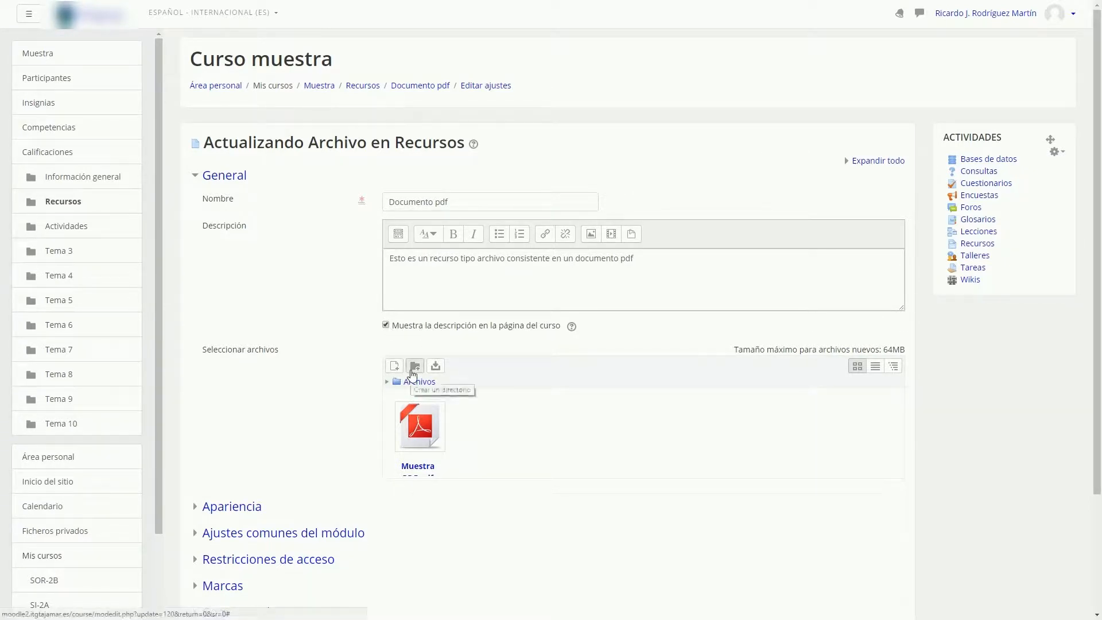
# Expand the Apariencia settings of the PDF resource and examine the available Mostrar options without changing the selection
pyautogui.scroll(-3, 322, 379)
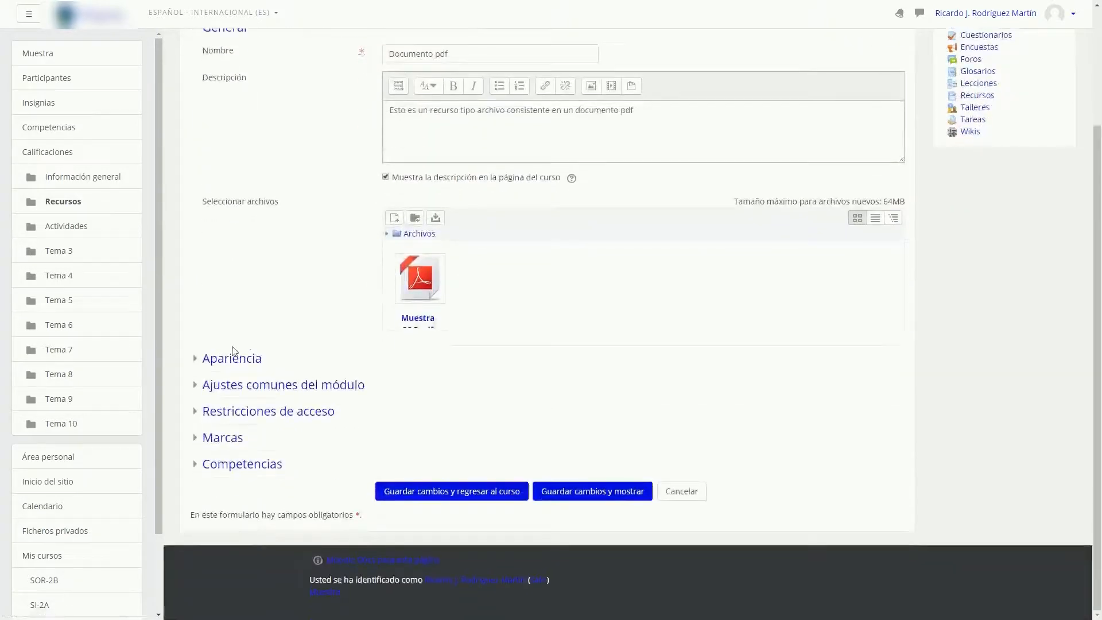
pyautogui.click(197, 361)
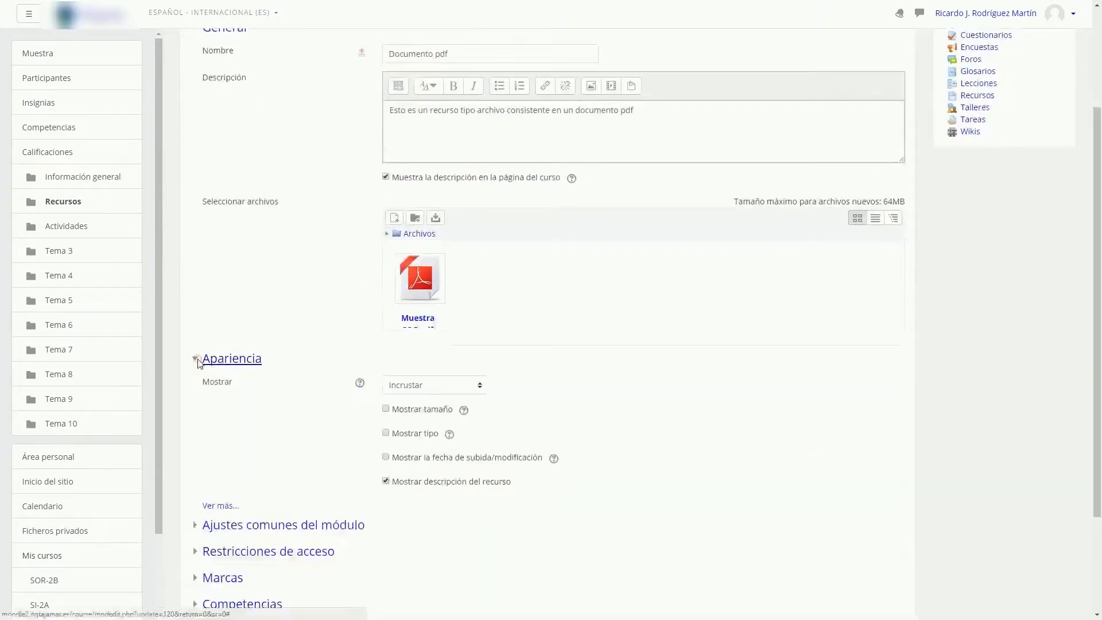
pyautogui.click(480, 387)
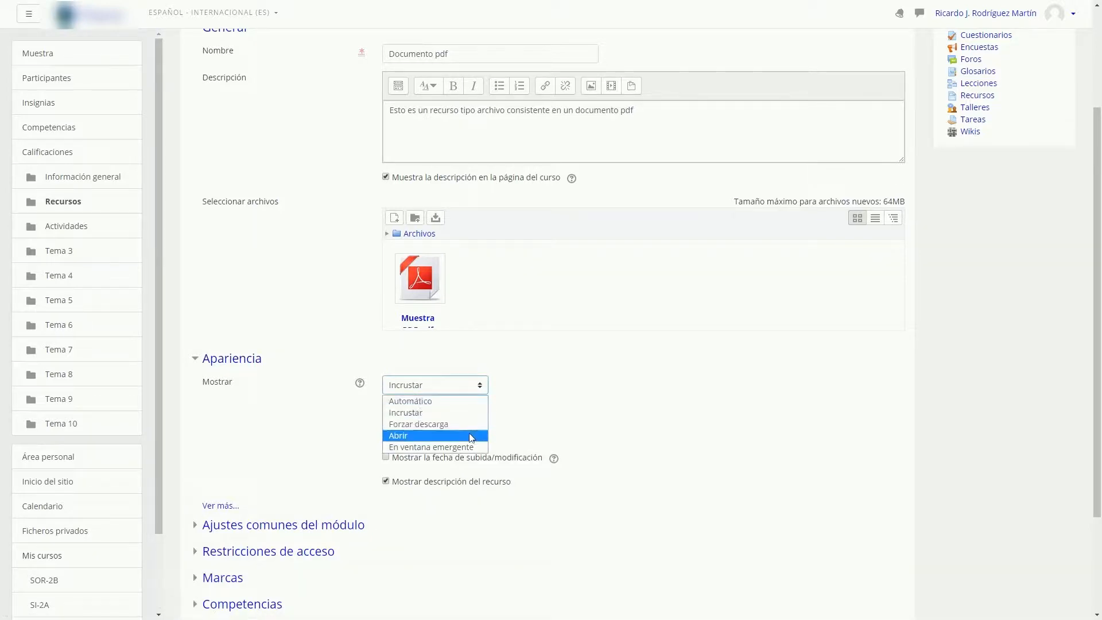
pyautogui.click(545, 416)
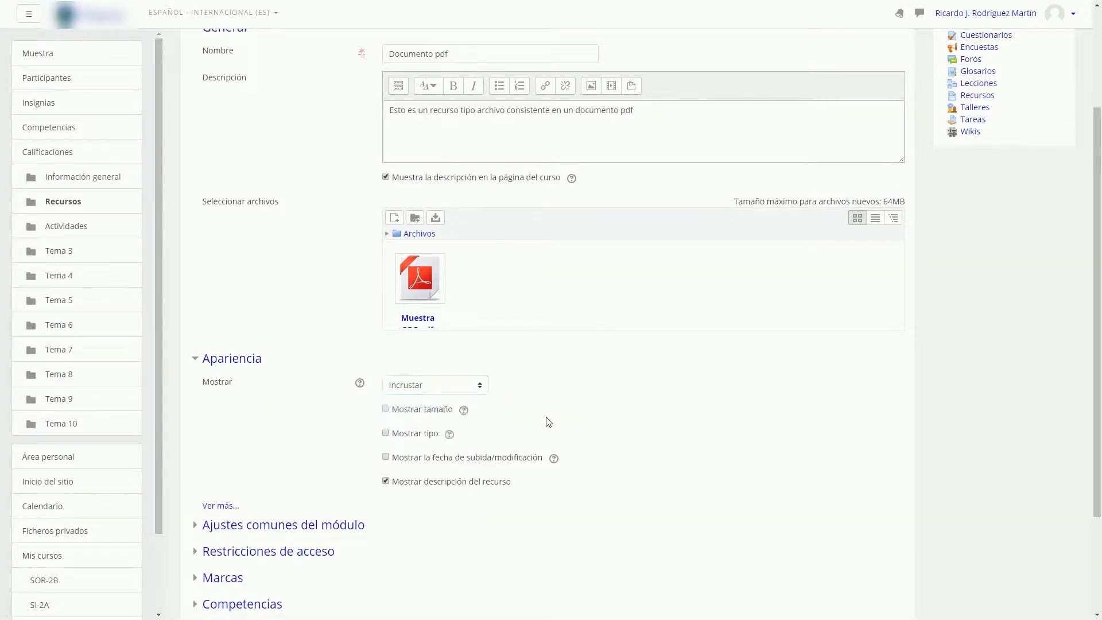
# Read the help for showing the file's size, type and upload date, and reveal the additional Apariencia settings
pyautogui.click(464, 411)
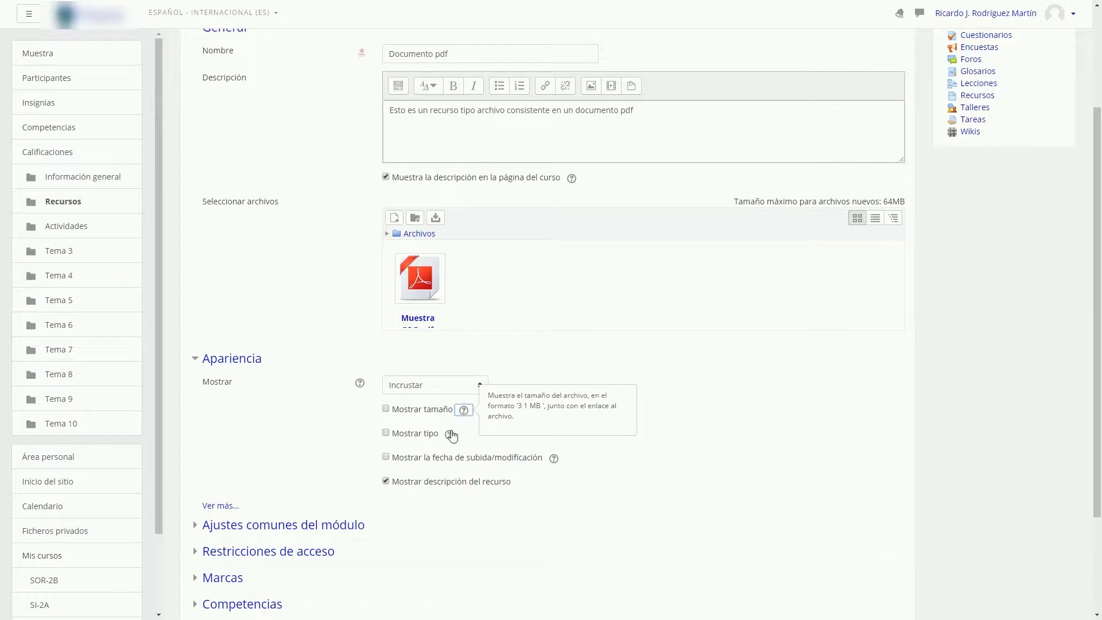
pyautogui.click(451, 434)
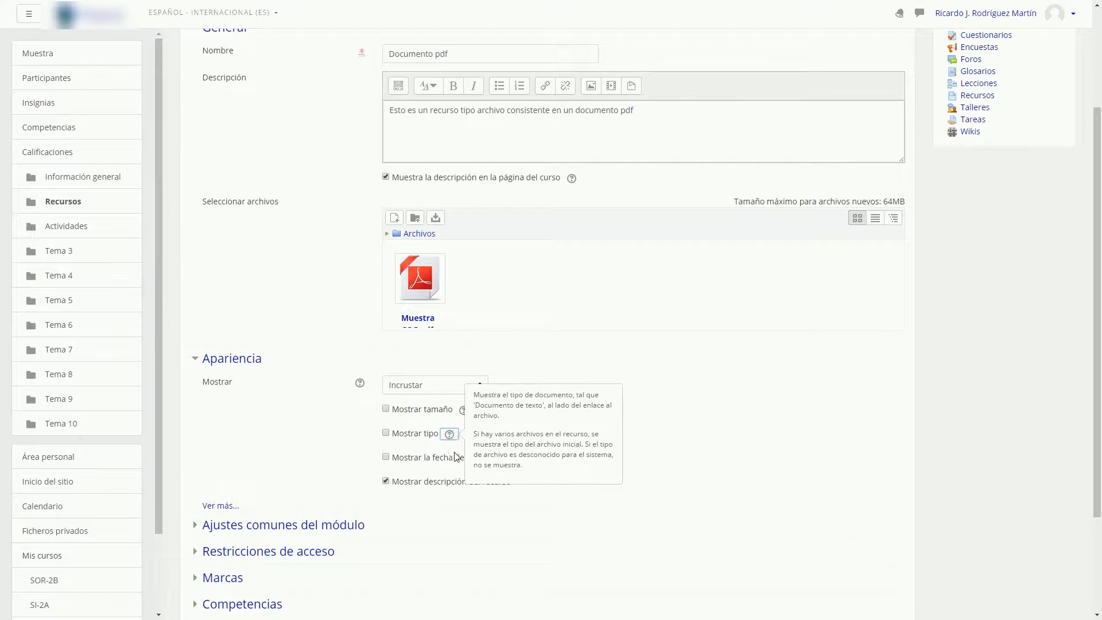
pyautogui.click(458, 457)
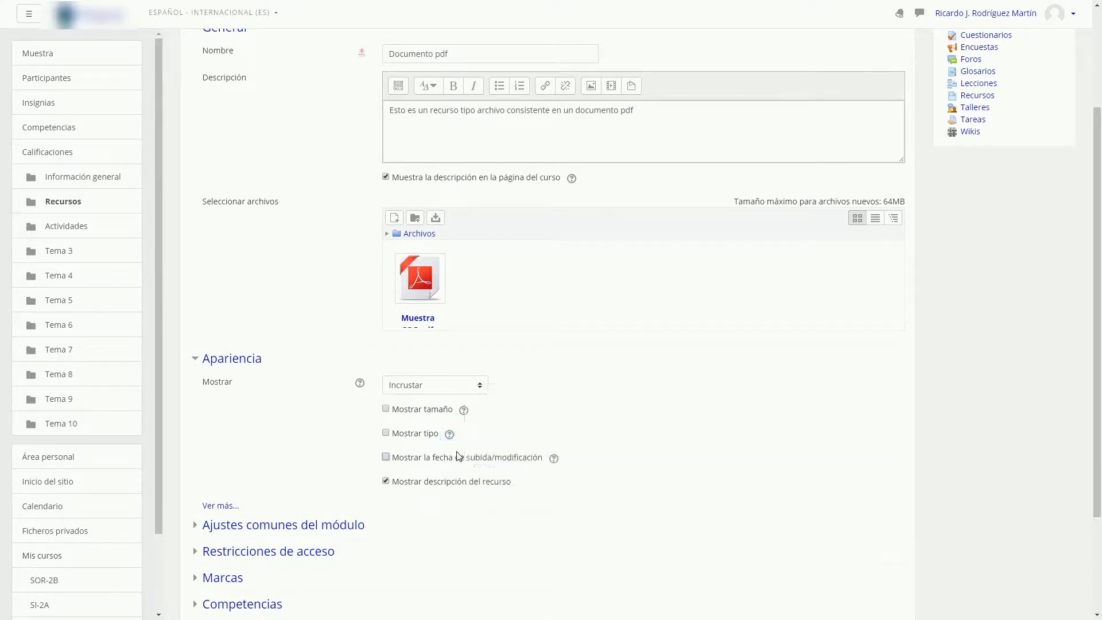
pyautogui.press('Tab')
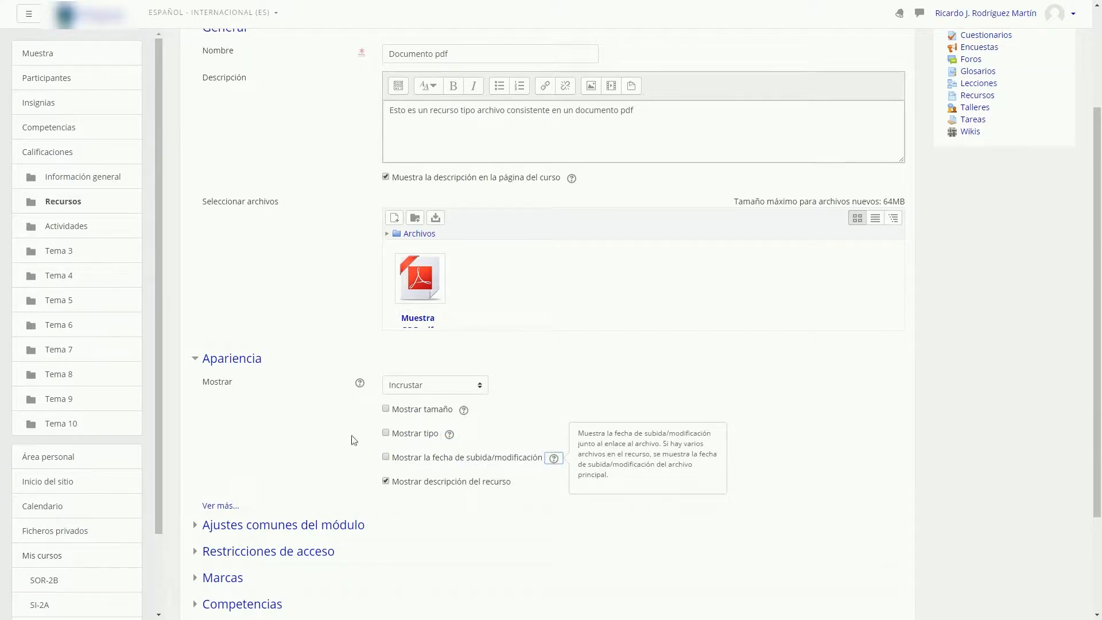
pyautogui.scroll(-2, 353, 440)
pyautogui.click(234, 390)
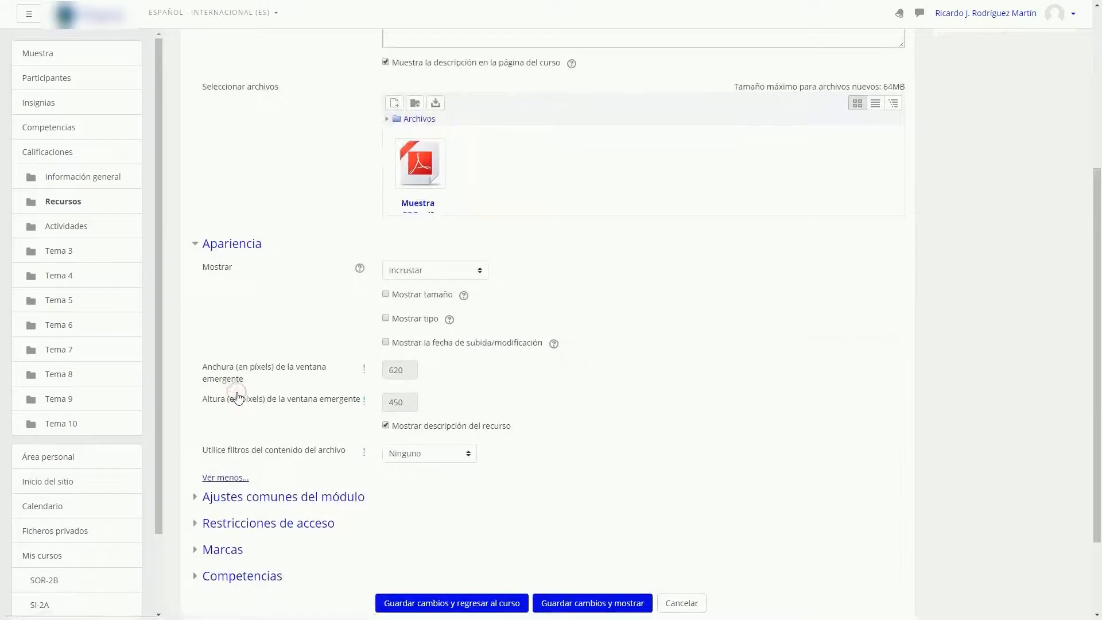
pyautogui.click(365, 368)
# Expand Ajustes comunes del módulo and examine the Visible options for the PDF resource
pyautogui.scroll(-2, 265, 455)
pyautogui.click(195, 384)
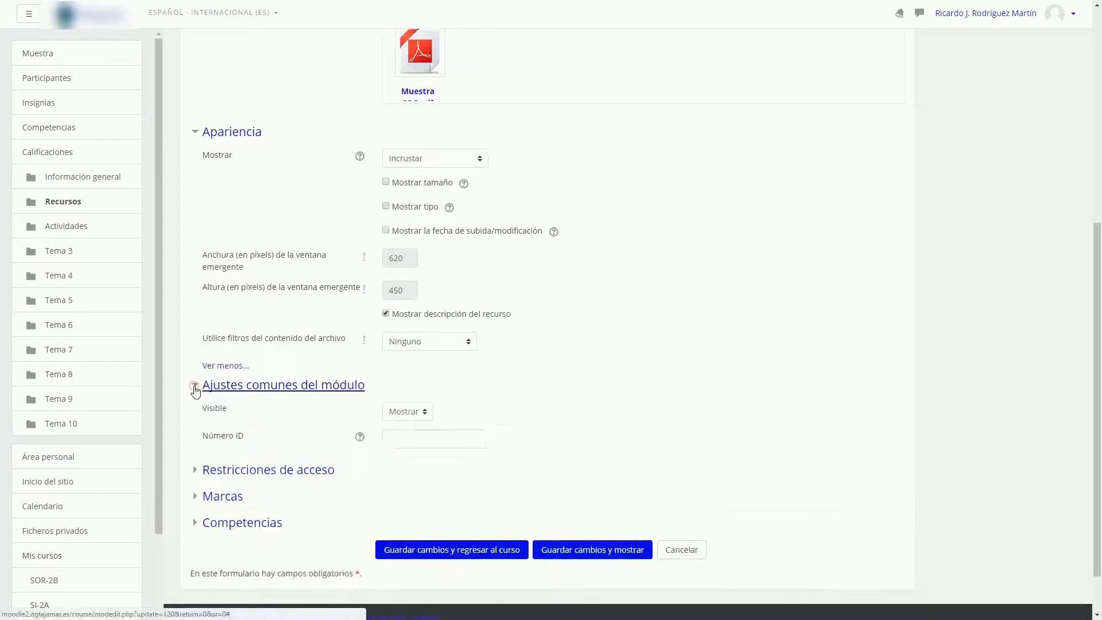
pyautogui.click(425, 411)
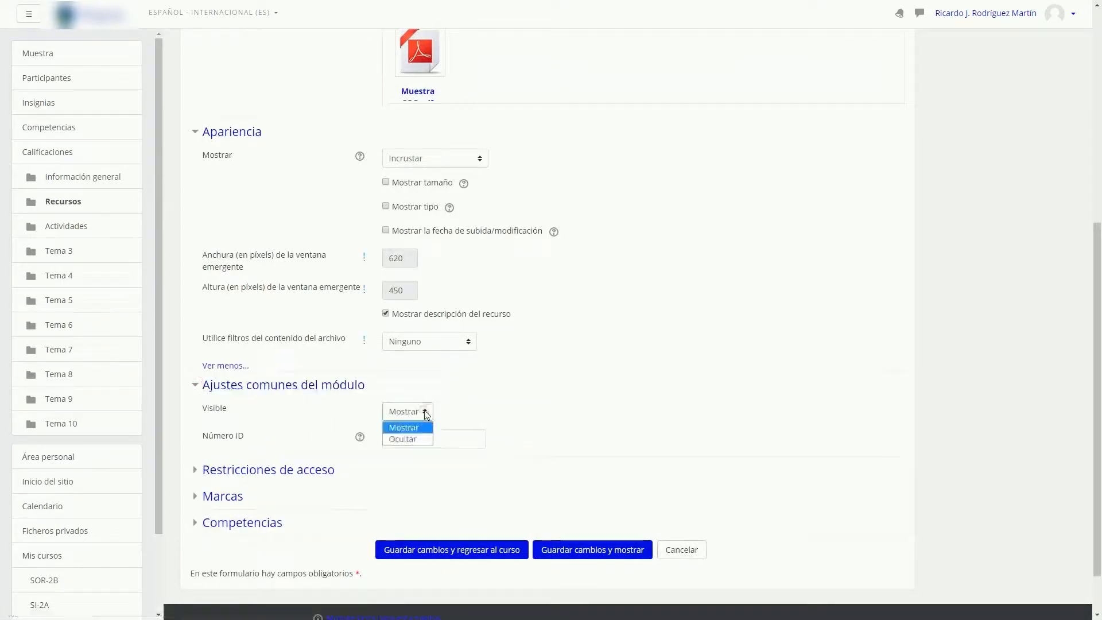
pyautogui.click(461, 406)
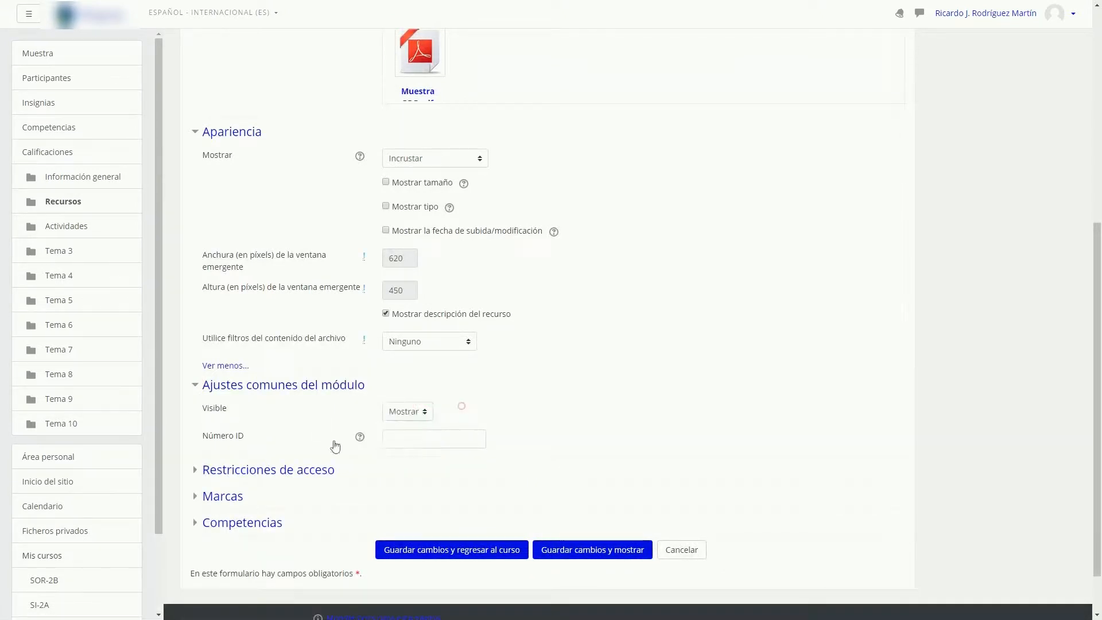
# Add a Conjunto de restricciones under the PDF resource's access restrictions and remove it again
pyautogui.click(201, 473)
pyautogui.scroll(-2, 535, 406)
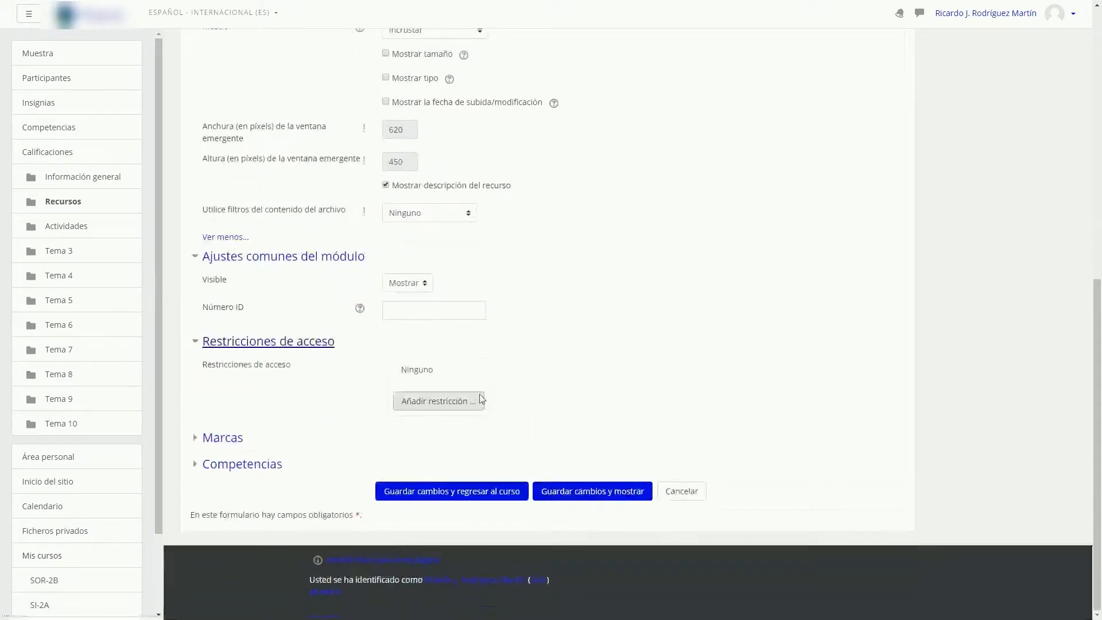
pyautogui.click(476, 403)
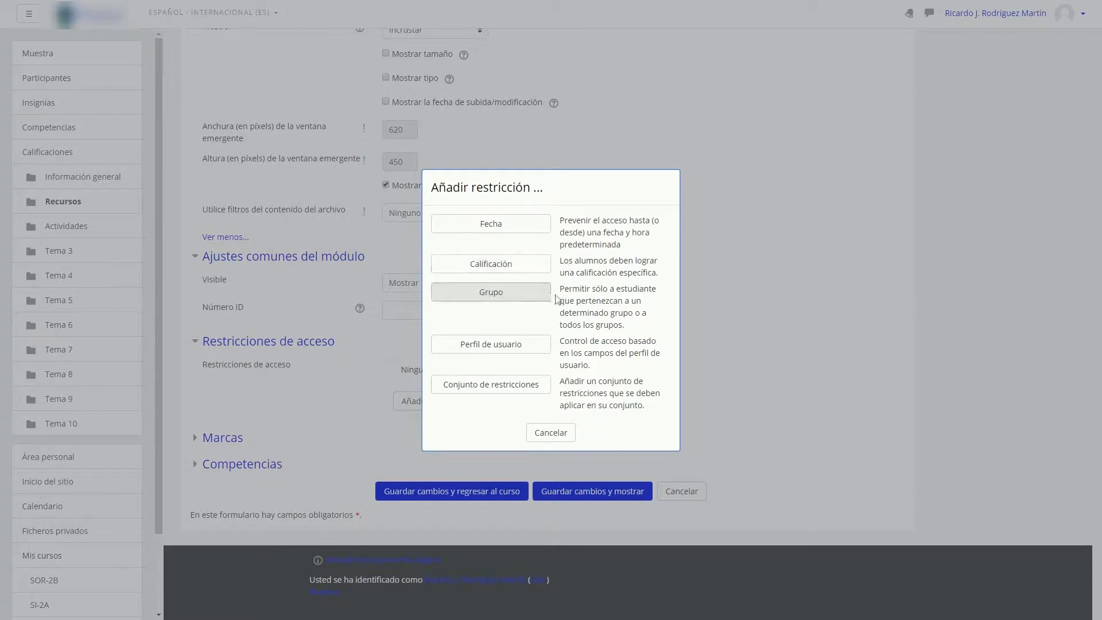
pyautogui.click(549, 385)
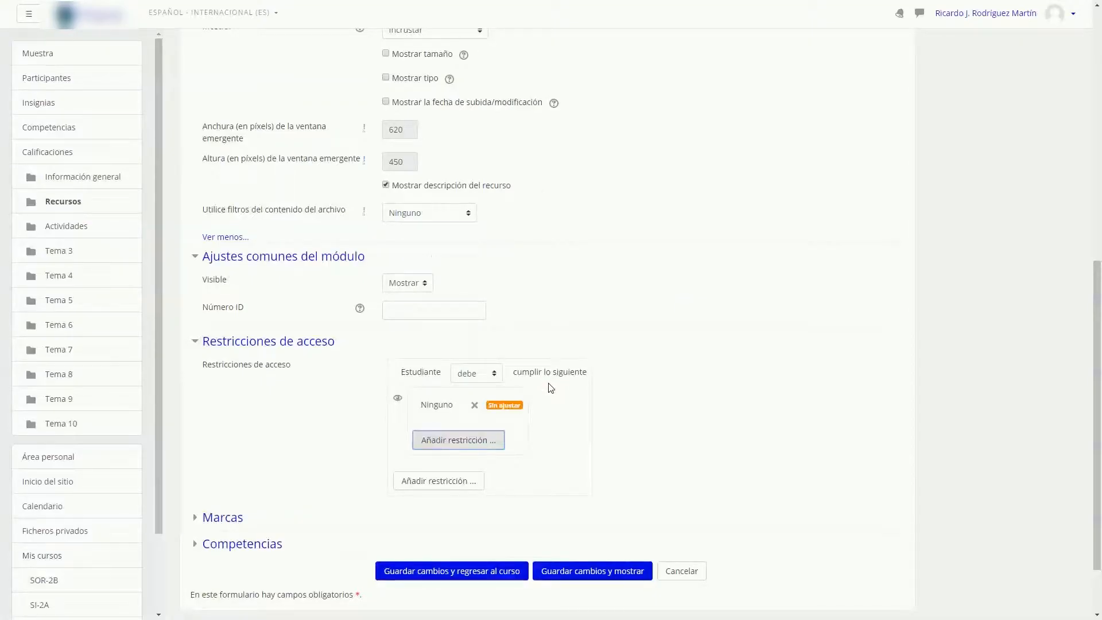
pyautogui.click(474, 406)
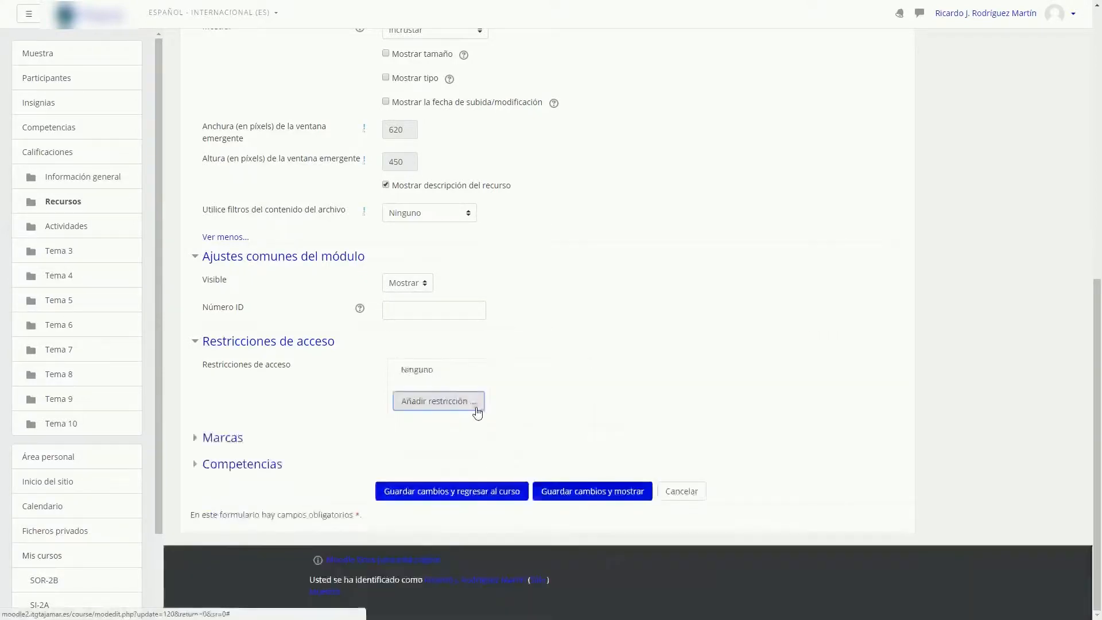
# Review the Marcas and Competencias settings, and save the PDF resource, returning to the course
pyautogui.click(197, 438)
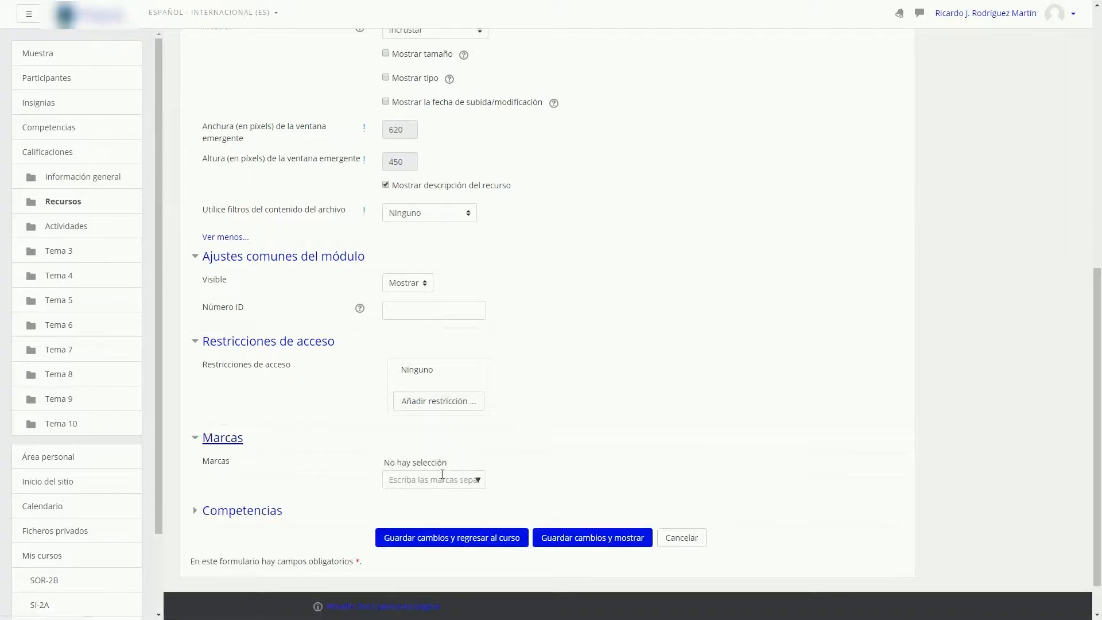
pyautogui.click(194, 511)
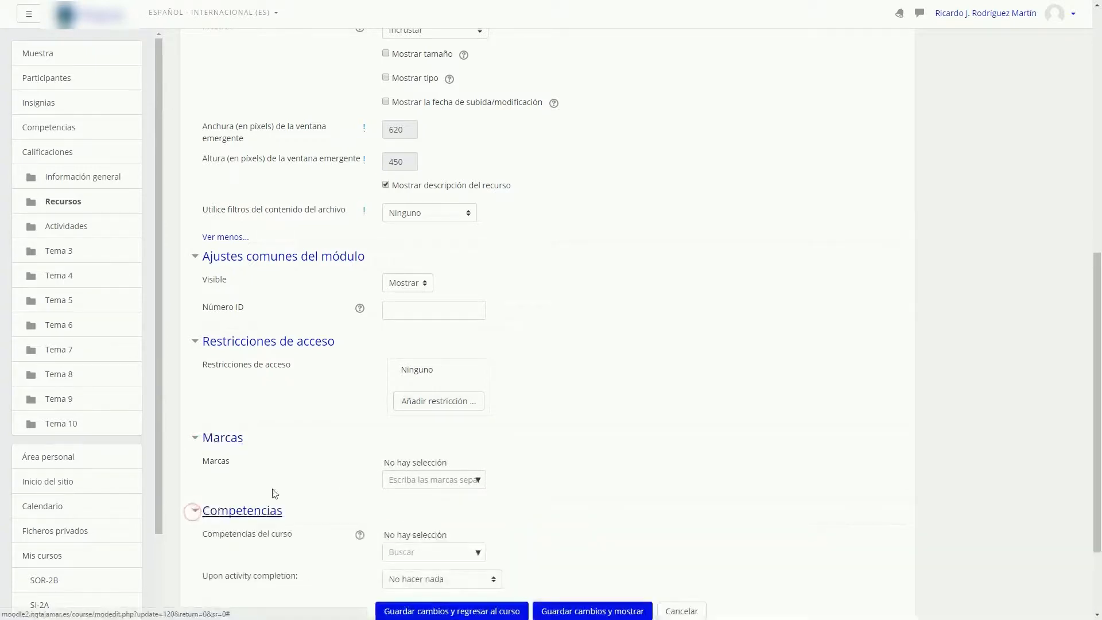
pyautogui.scroll(-2, 296, 483)
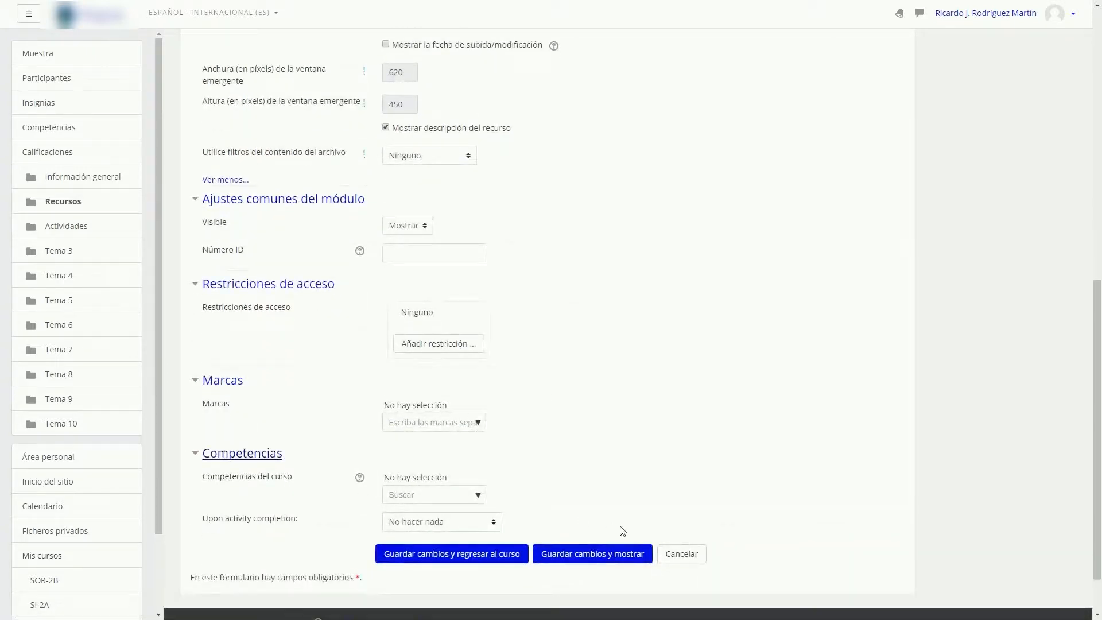
pyautogui.click(513, 555)
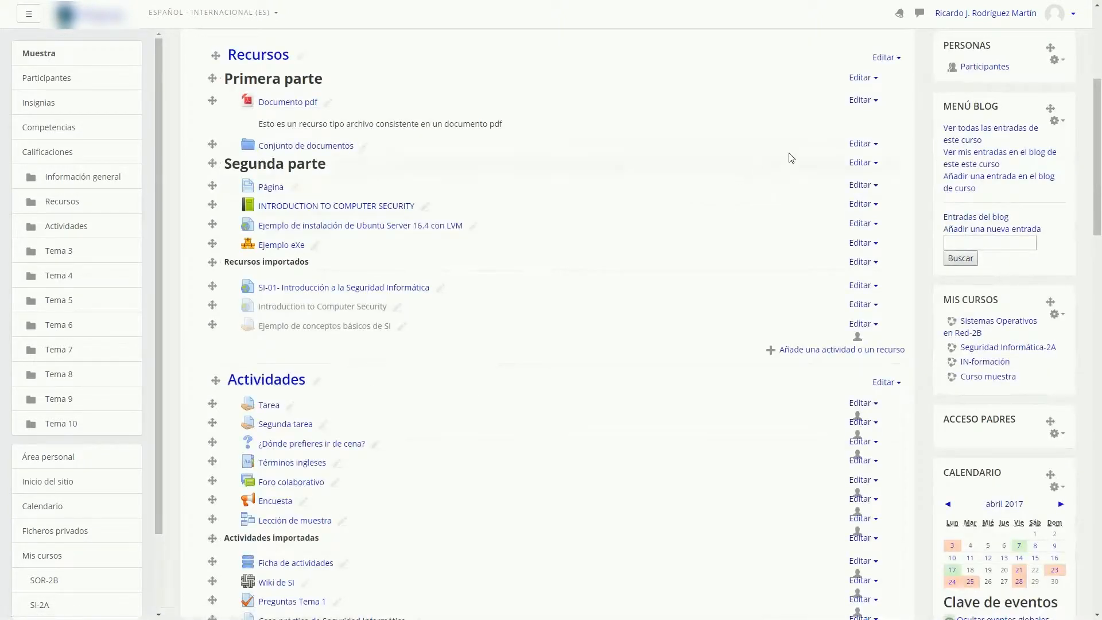
# Open the settings of the Conjunto de documentos folder and examine its content display options and the help for expanded subfolders and folder download
pyautogui.click(873, 143)
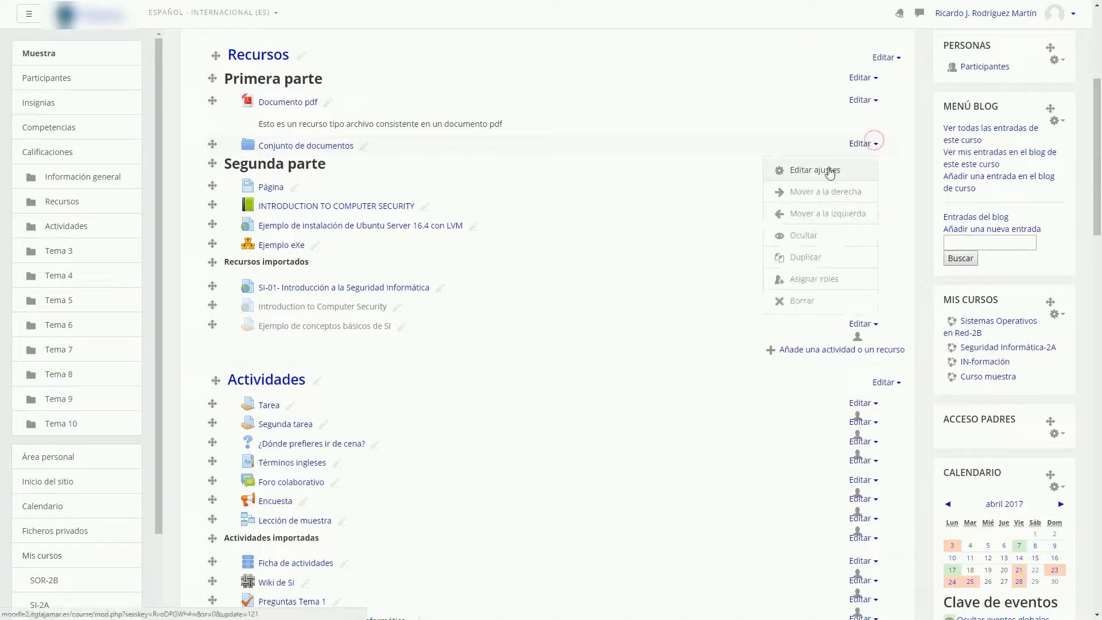
pyautogui.click(830, 171)
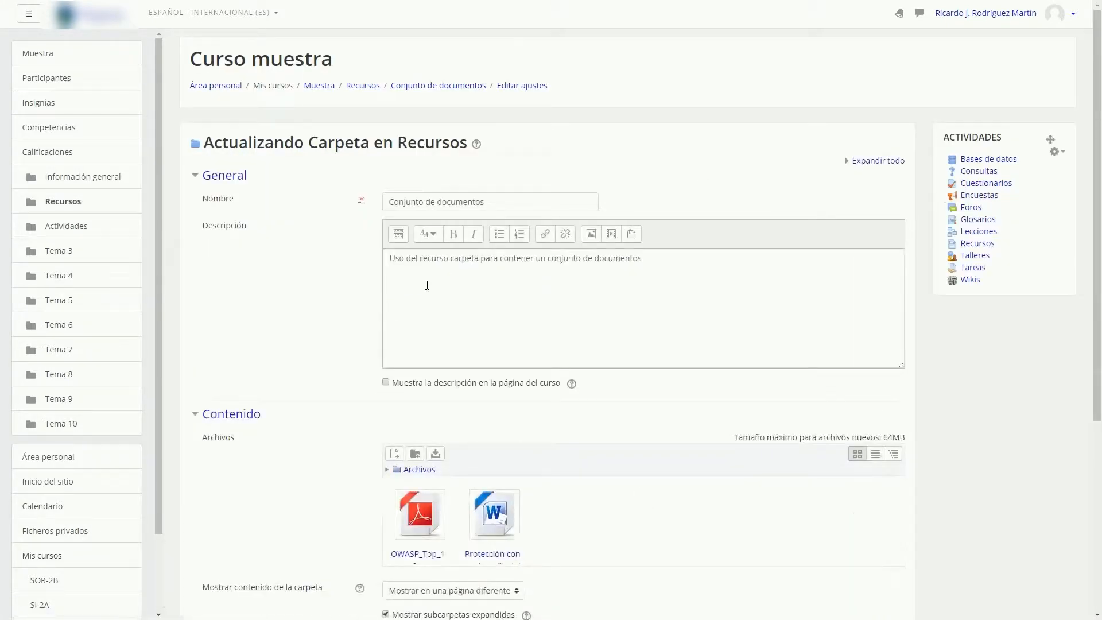
pyautogui.scroll(-4, 427, 286)
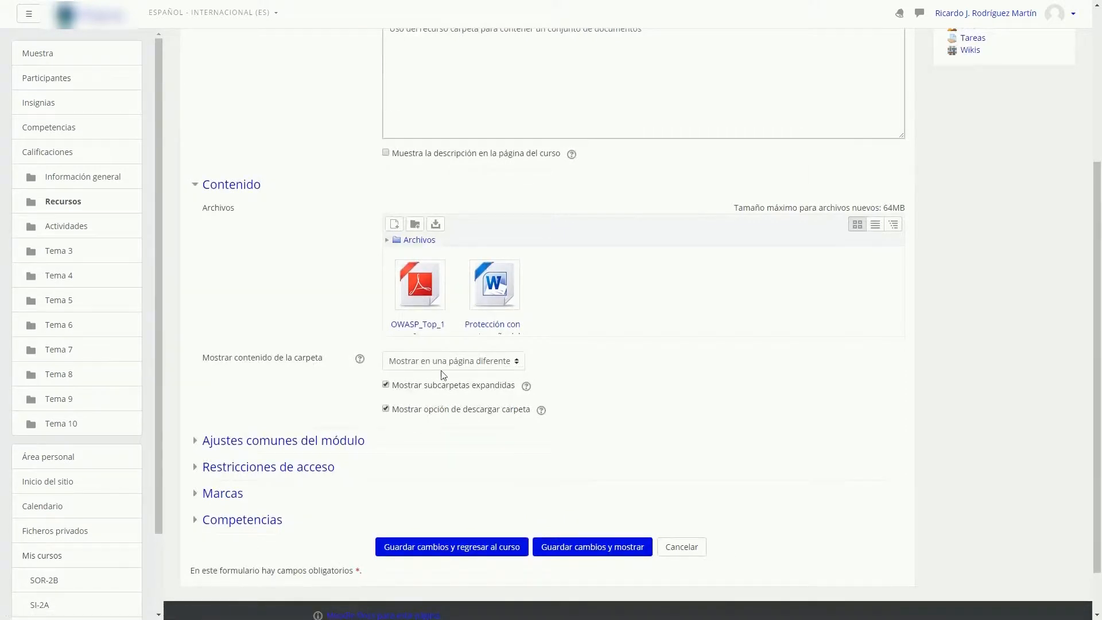
pyautogui.click(518, 363)
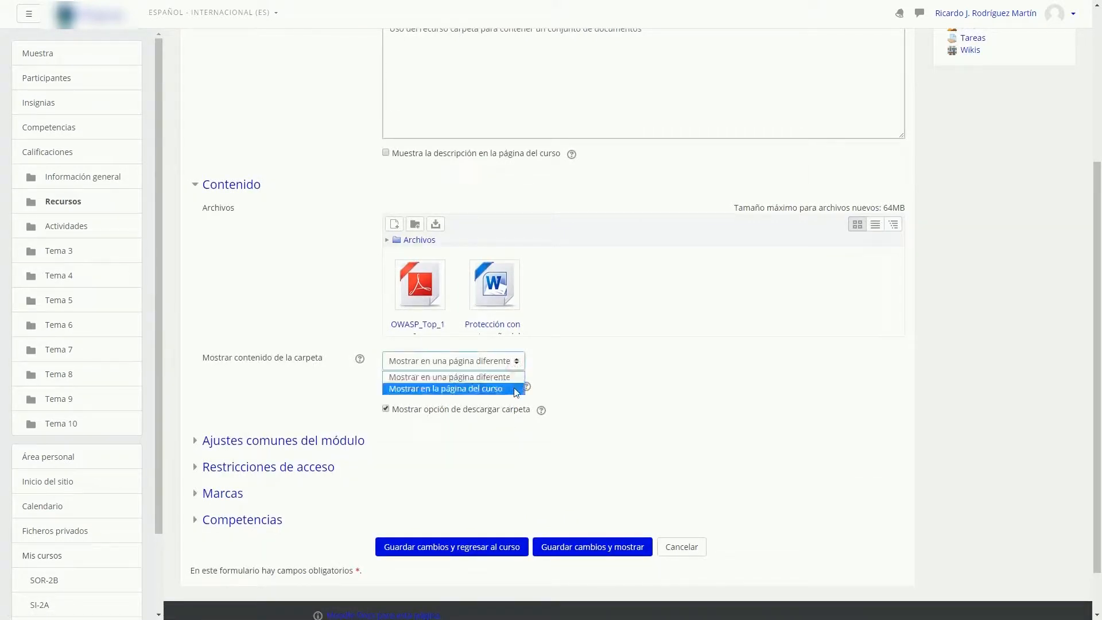
pyautogui.click(545, 370)
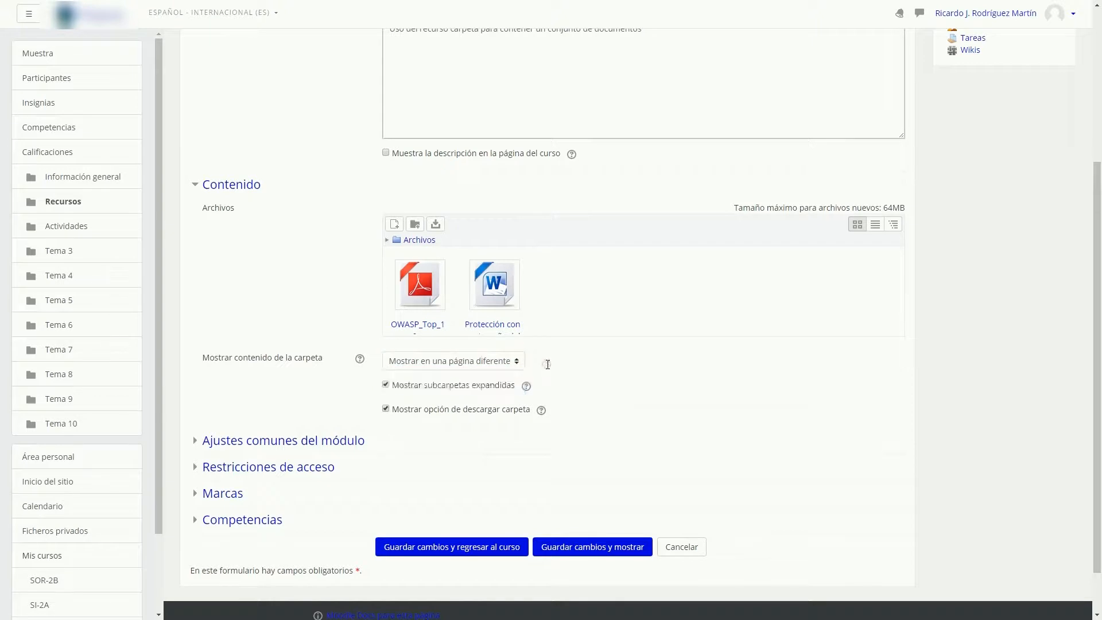
pyautogui.click(525, 387)
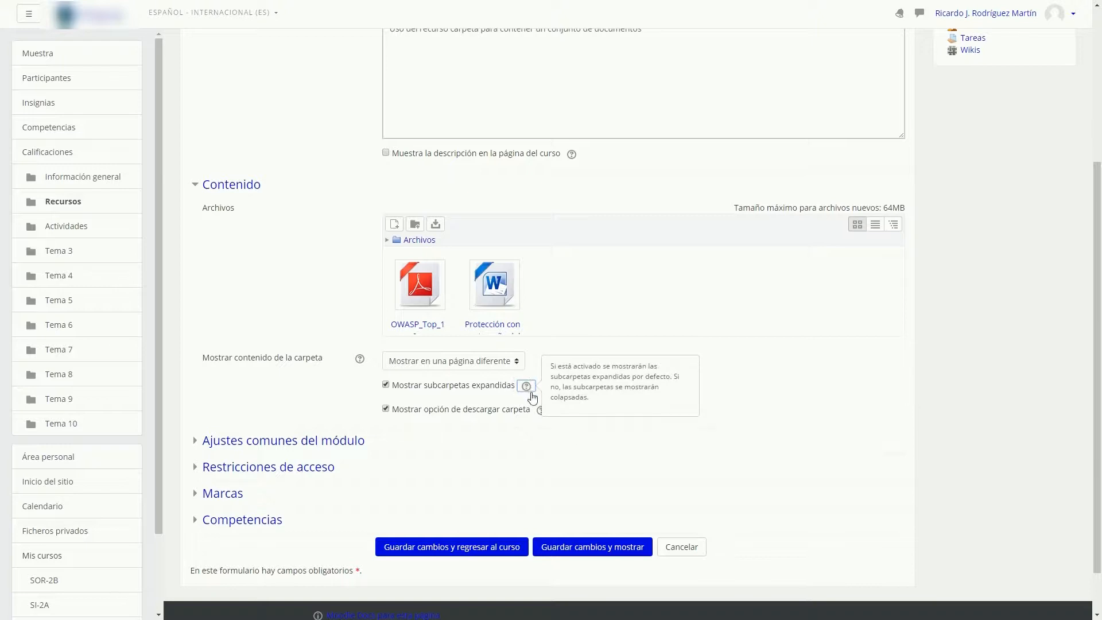
pyautogui.click(540, 411)
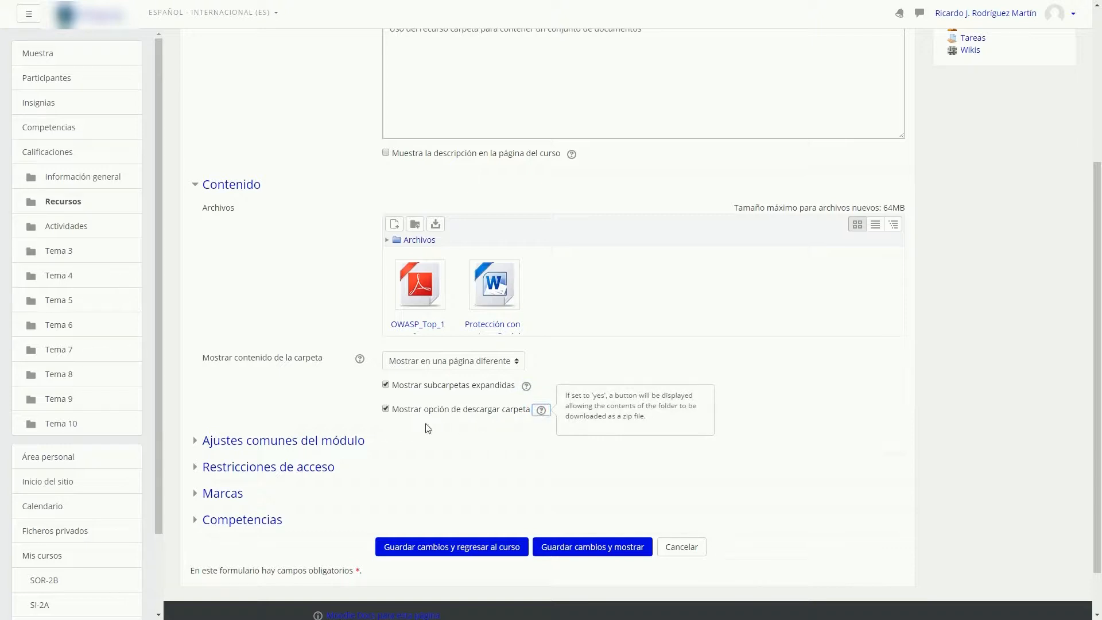
# Expand the folder's Ajustes comunes del módulo, Restricciones de acceso, Marcas and Competencias sections, and save the folder, returning to the course
pyautogui.click(200, 445)
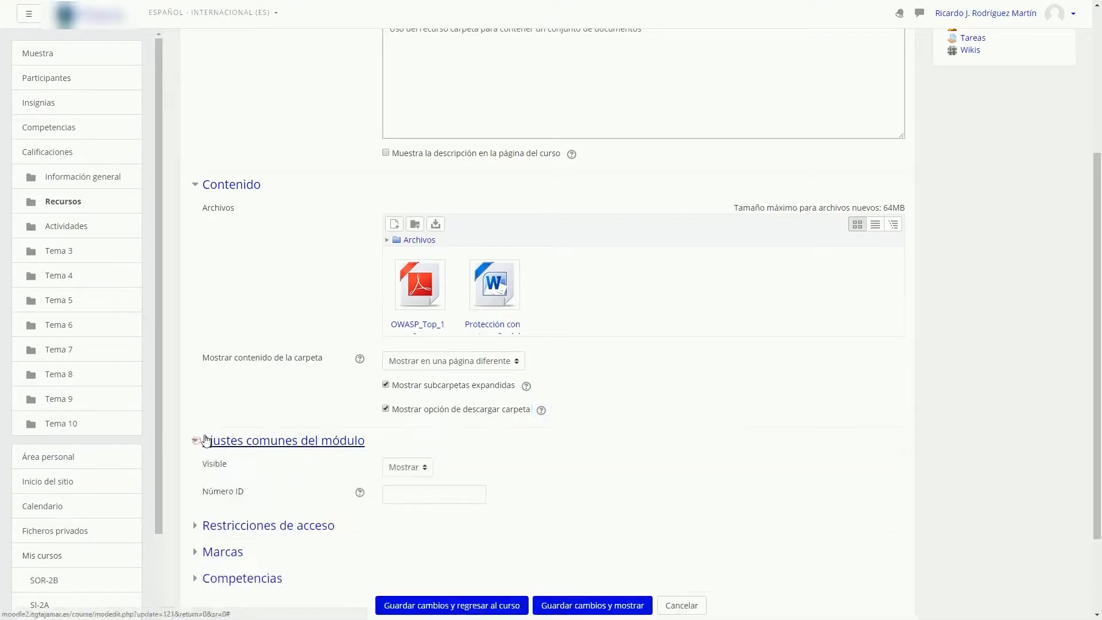
pyautogui.scroll(-2, 227, 425)
pyautogui.click(197, 413)
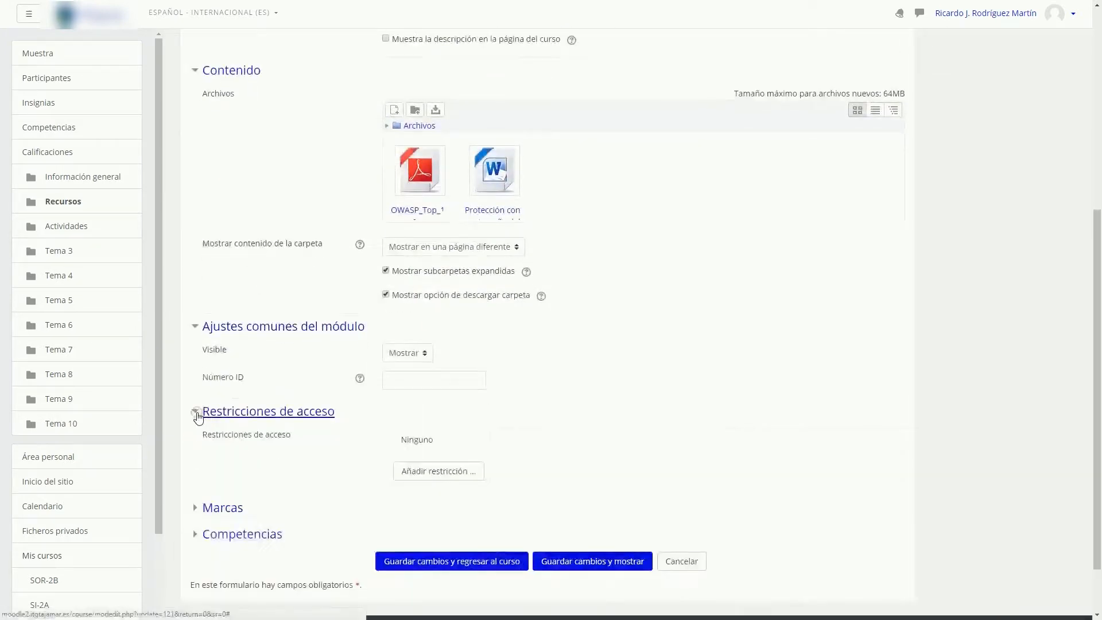
pyautogui.scroll(-1, 198, 416)
pyautogui.click(196, 438)
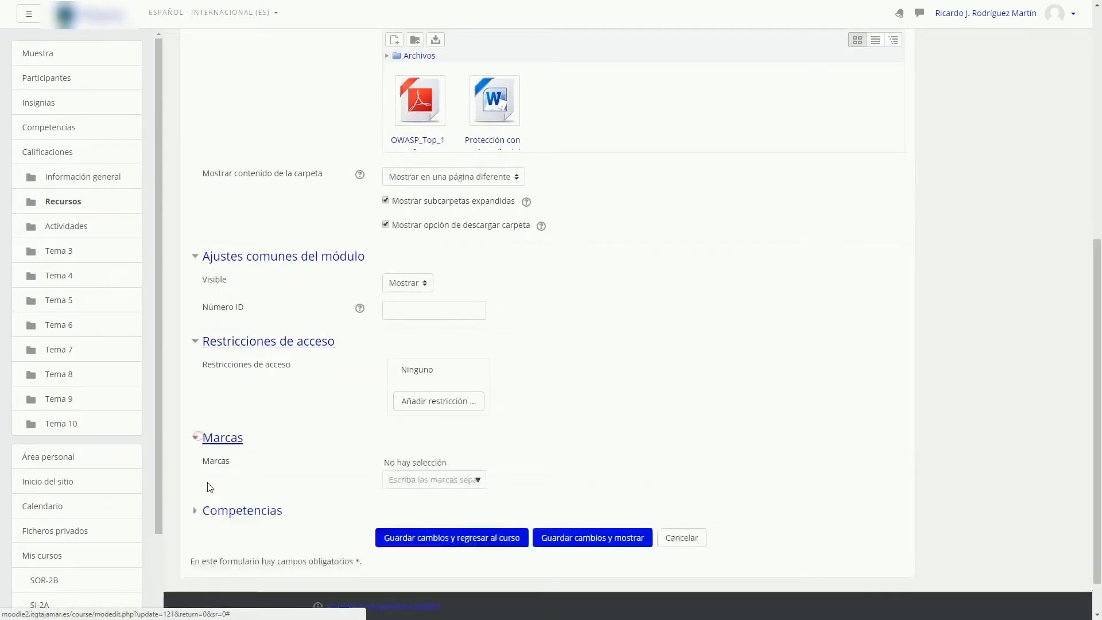
pyautogui.click(198, 513)
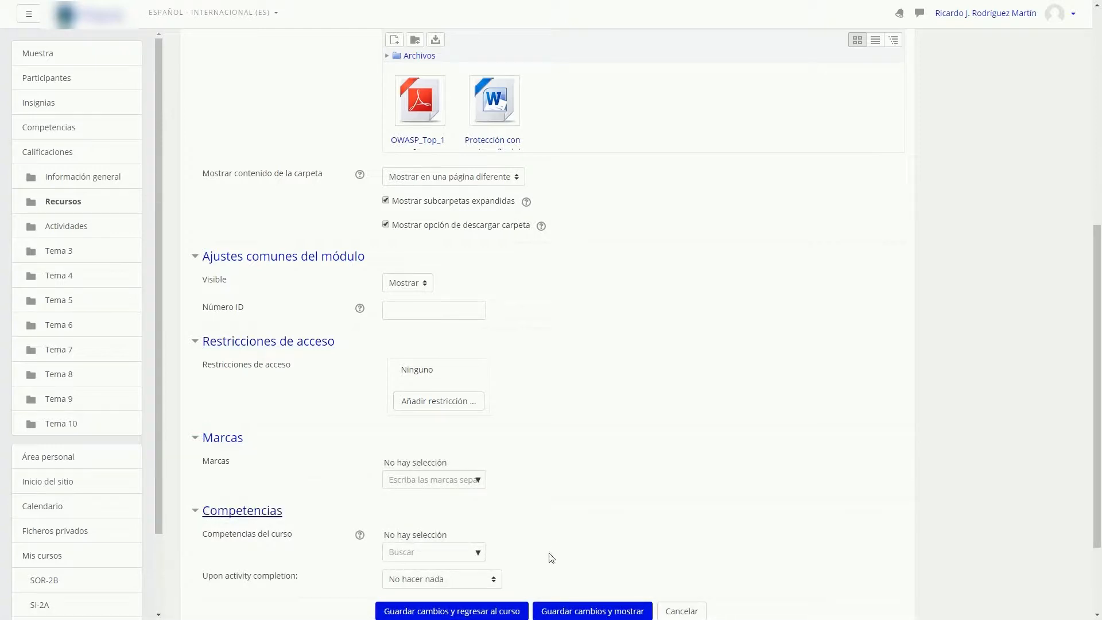
pyautogui.click(492, 608)
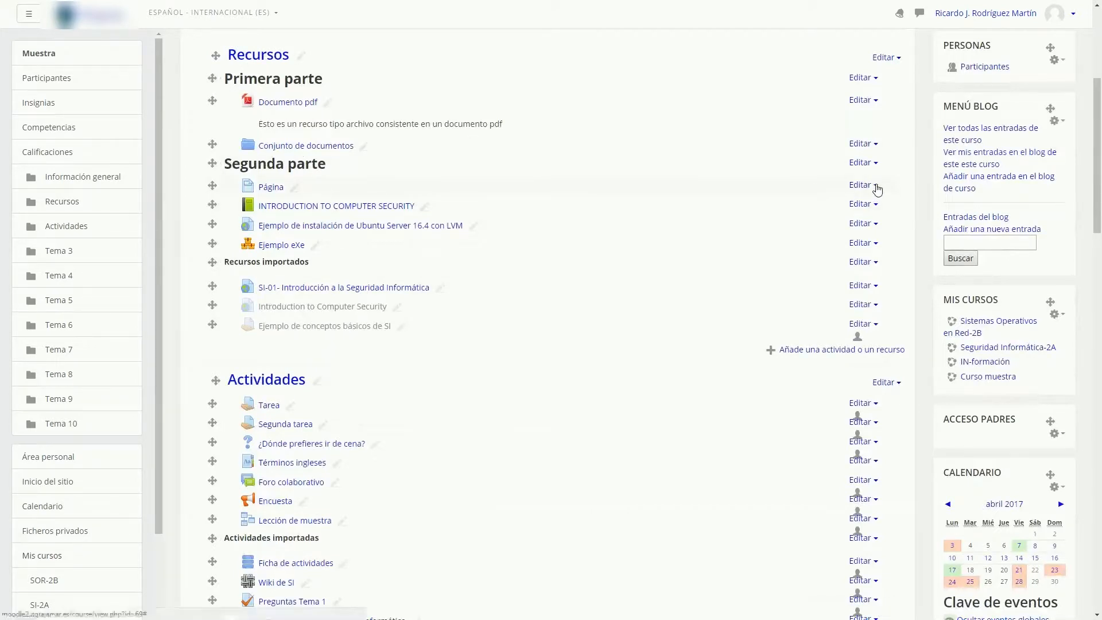
# Open the settings of the Página resource and review its page content with the editor's full set of formatting tools shown
pyautogui.click(876, 186)
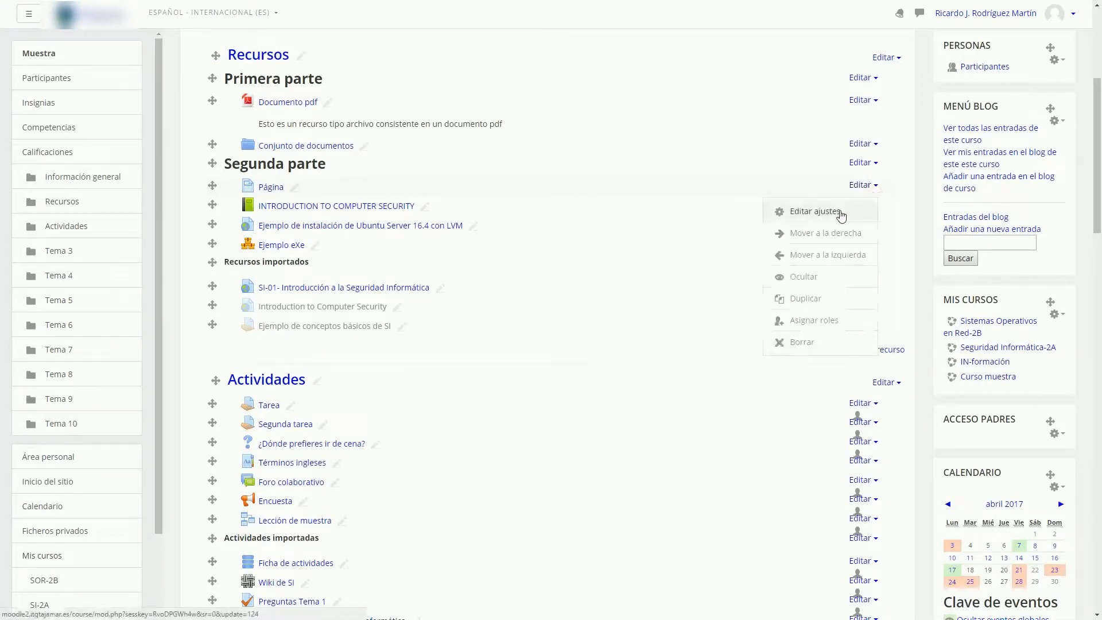
pyautogui.click(842, 215)
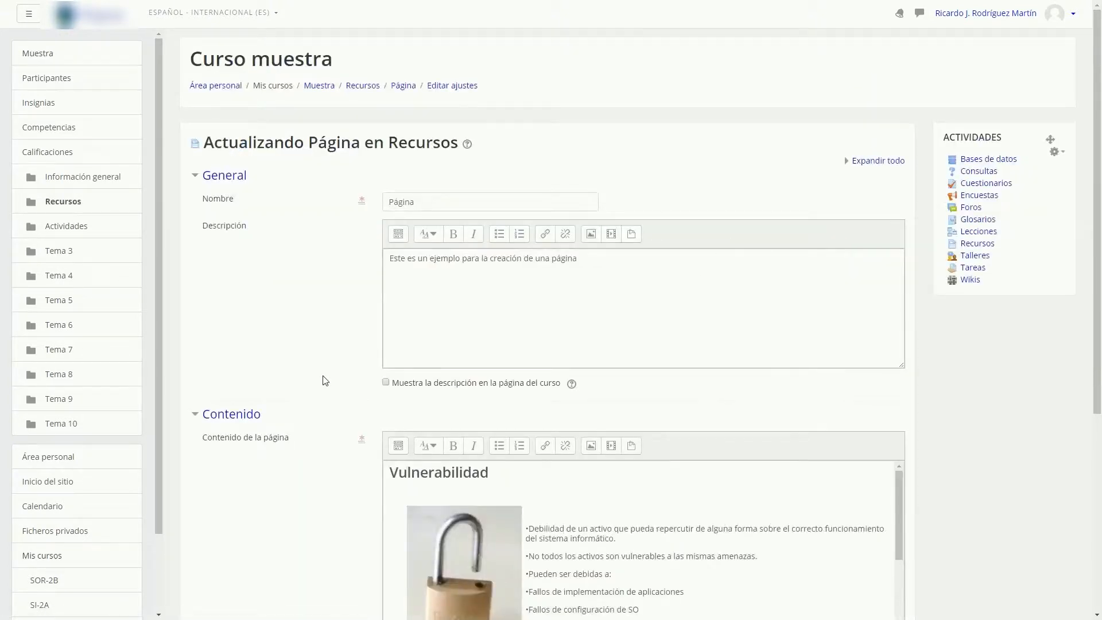
pyautogui.scroll(-4, 284, 382)
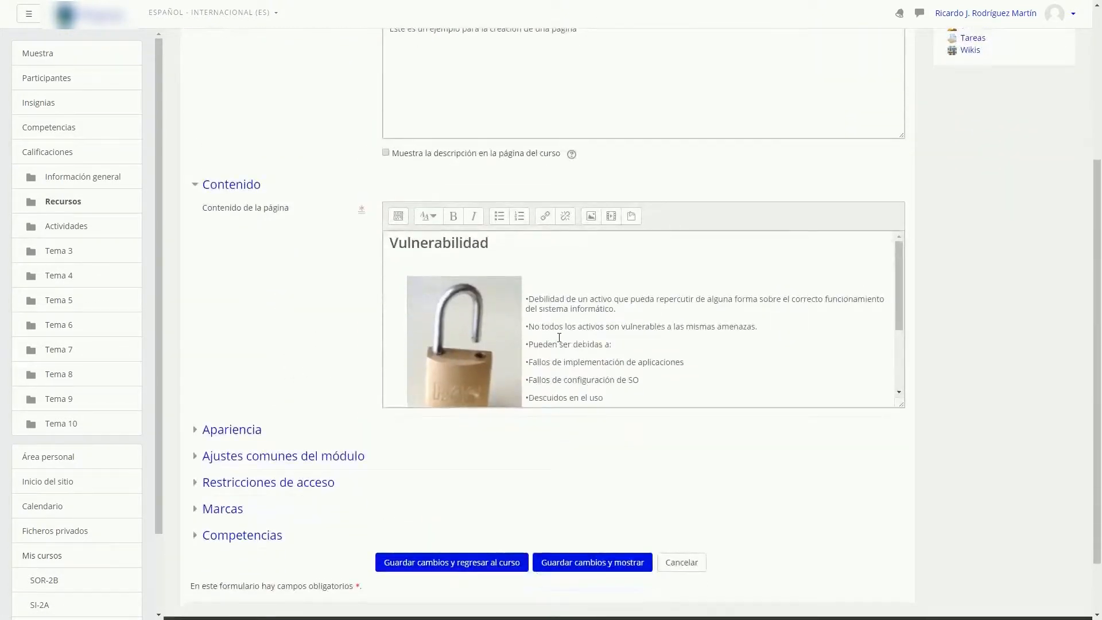
pyautogui.scroll(-2, 559, 314)
pyautogui.click(398, 217)
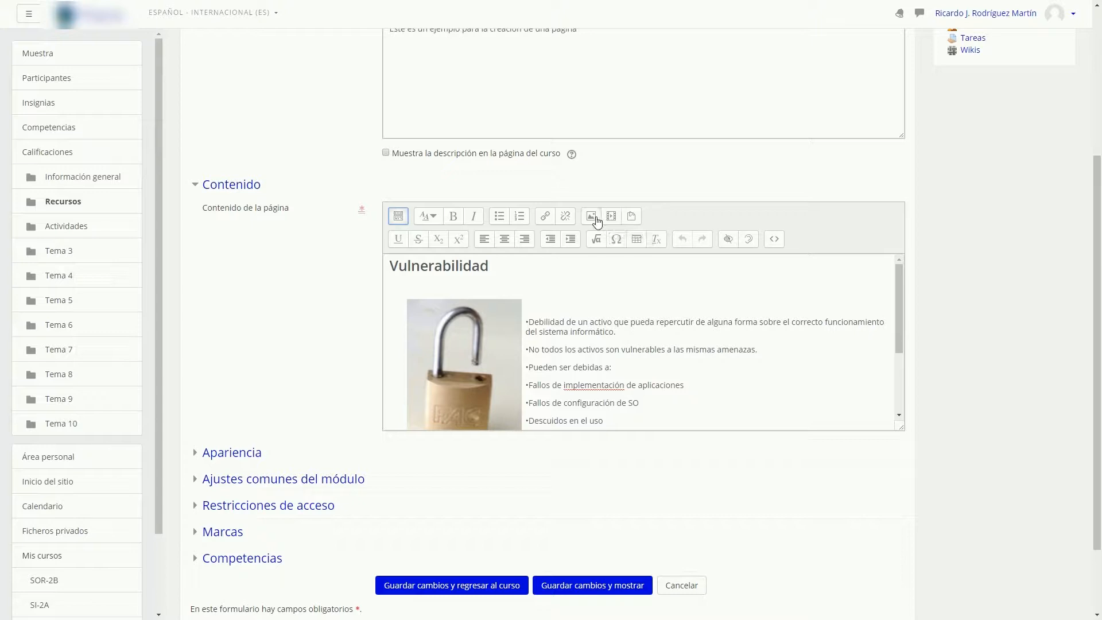
pyautogui.scroll(-3, 673, 326)
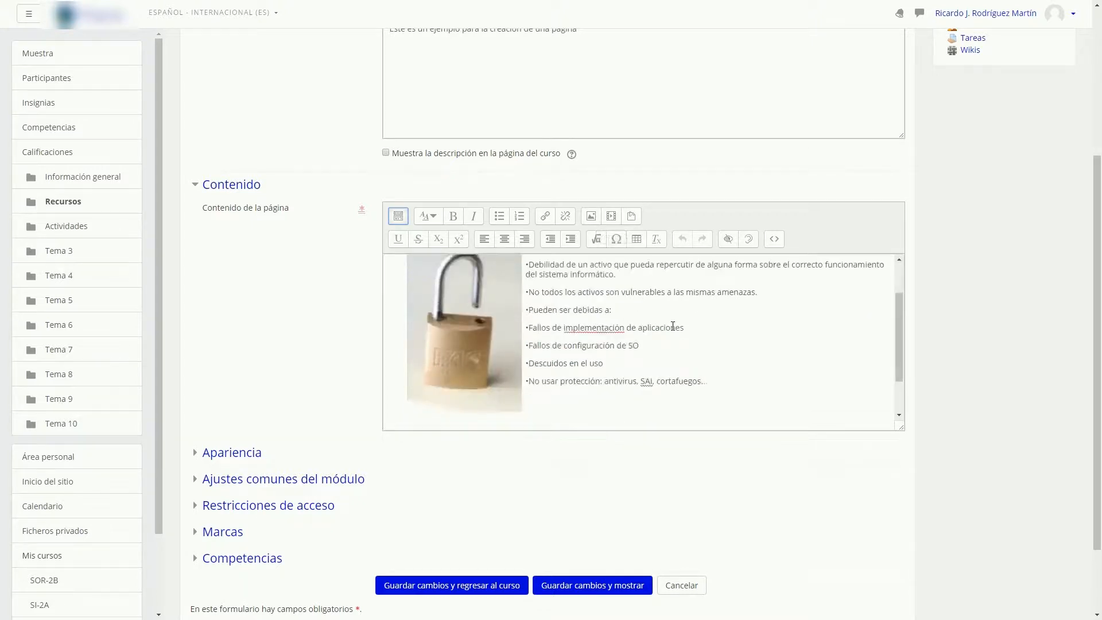
pyautogui.scroll(-3, 673, 326)
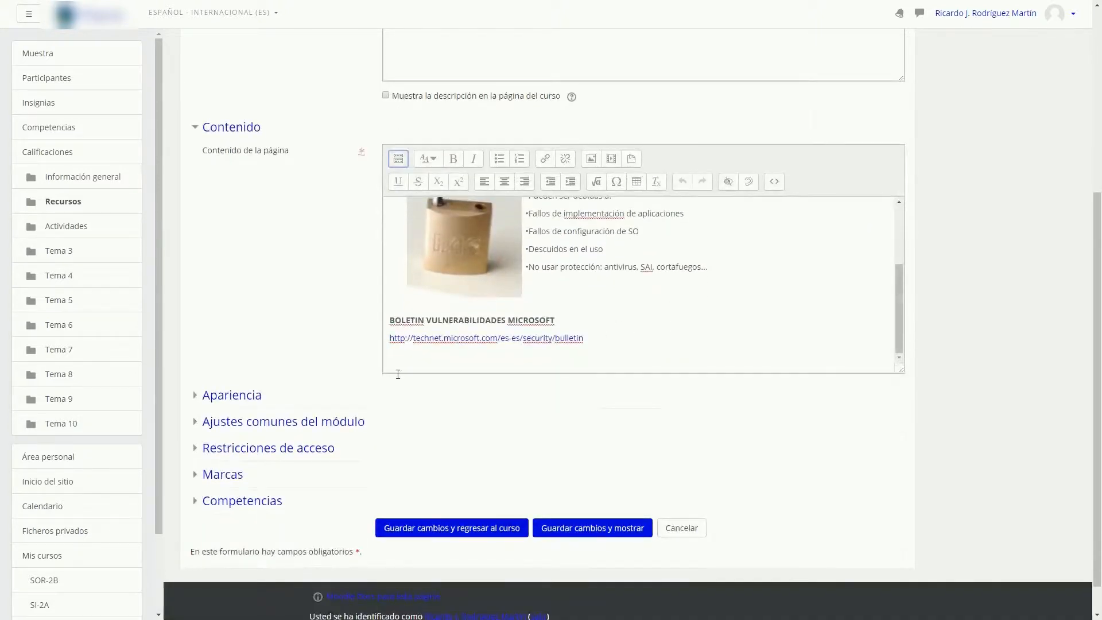
# Examine the Apariencia options of the Página resource and leave its settings without saving
pyautogui.click(198, 395)
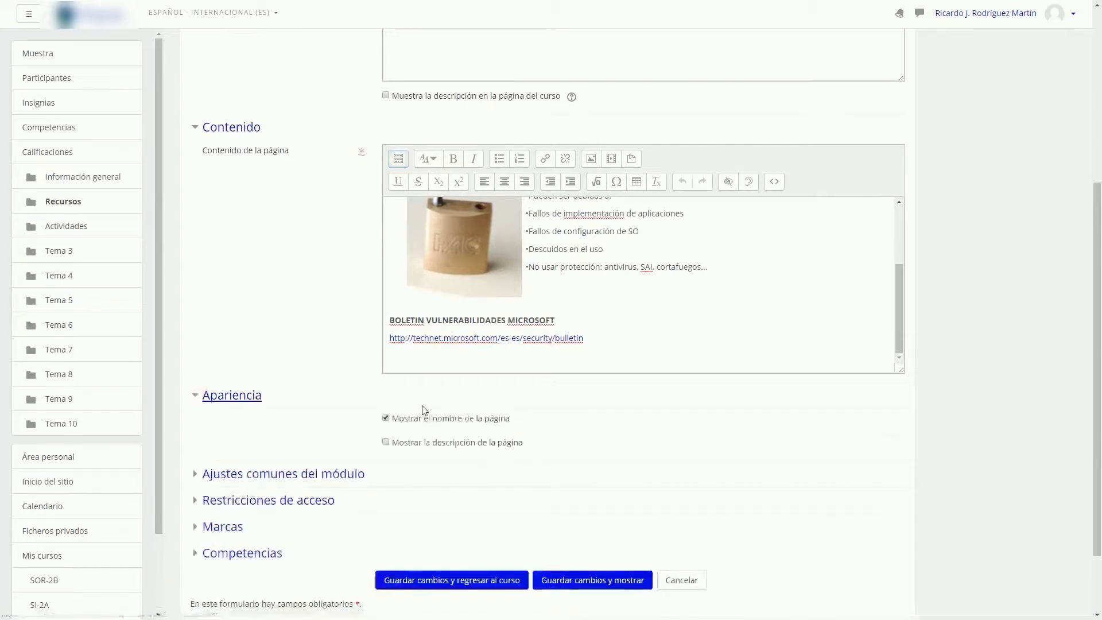
pyautogui.scroll(-2, 442, 390)
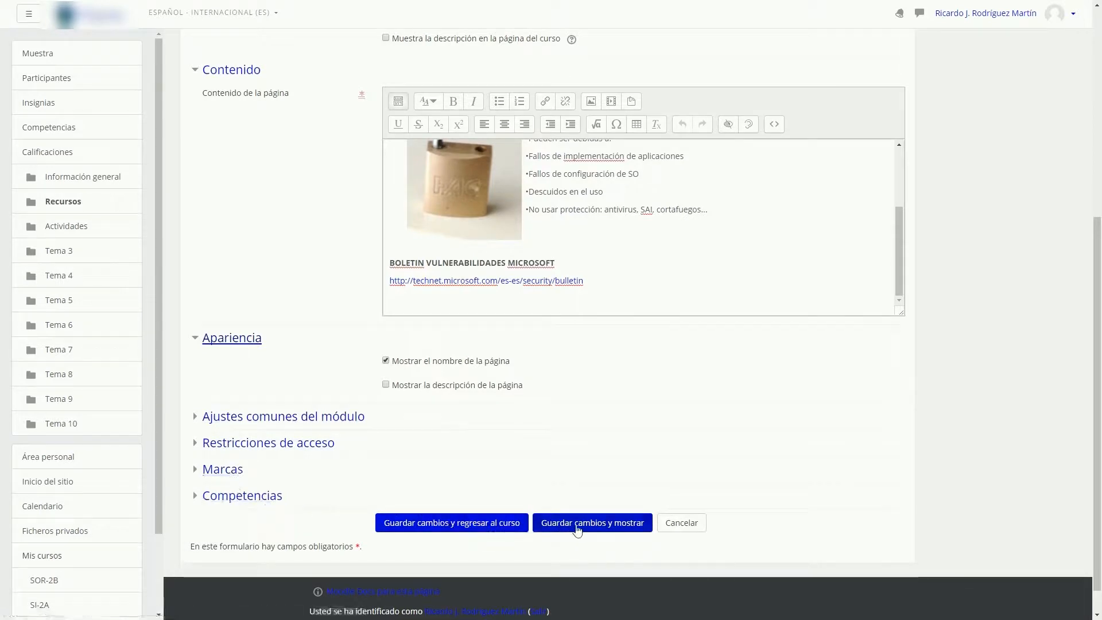
pyautogui.click(677, 524)
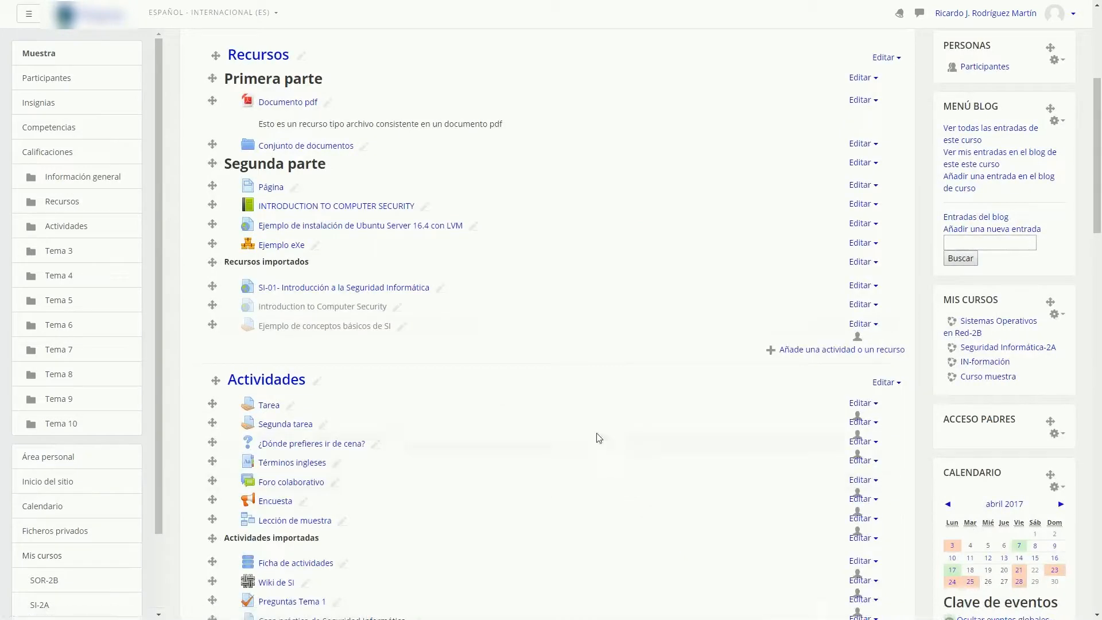
# Open the settings of the INTRODUCTION TO COMPUTER SECURITY book and examine its chapter numbering and navigation design options
pyautogui.click(875, 205)
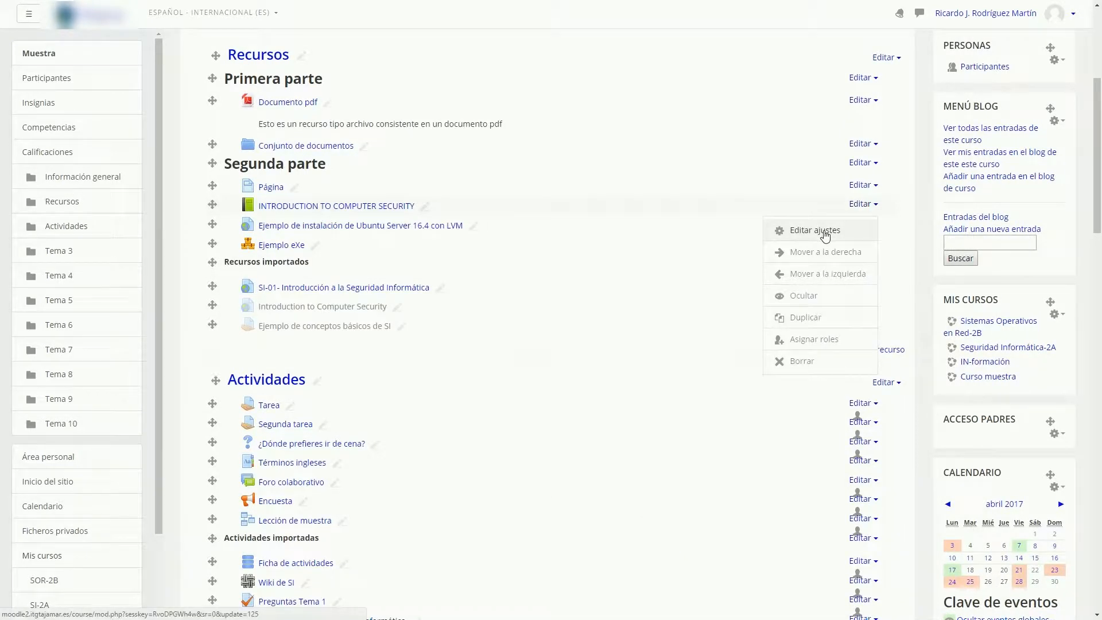
pyautogui.click(825, 232)
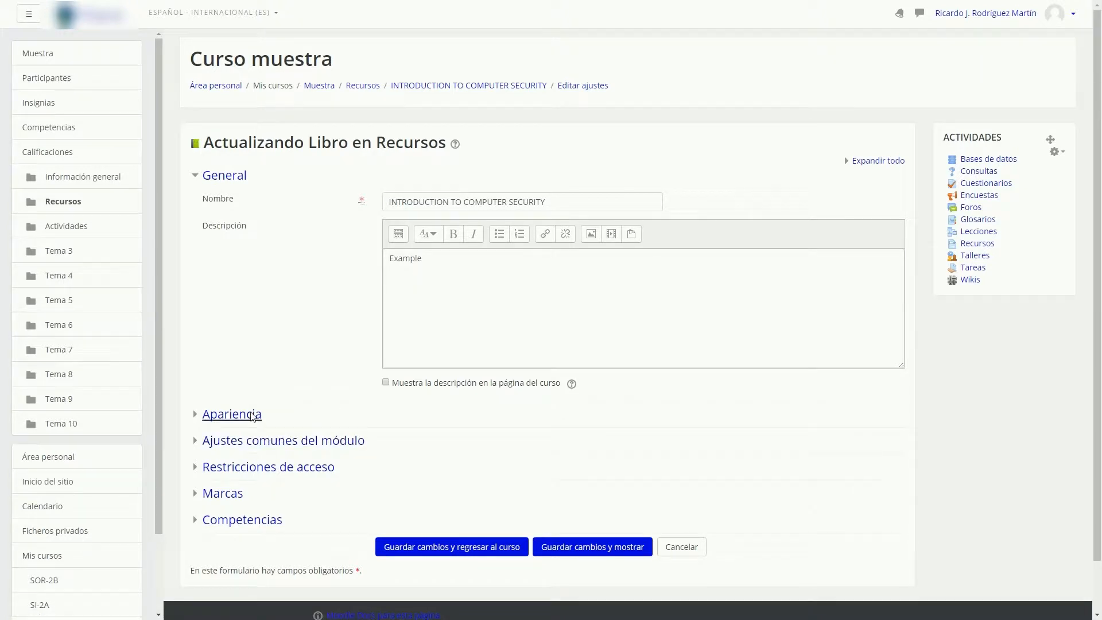
pyautogui.click(194, 414)
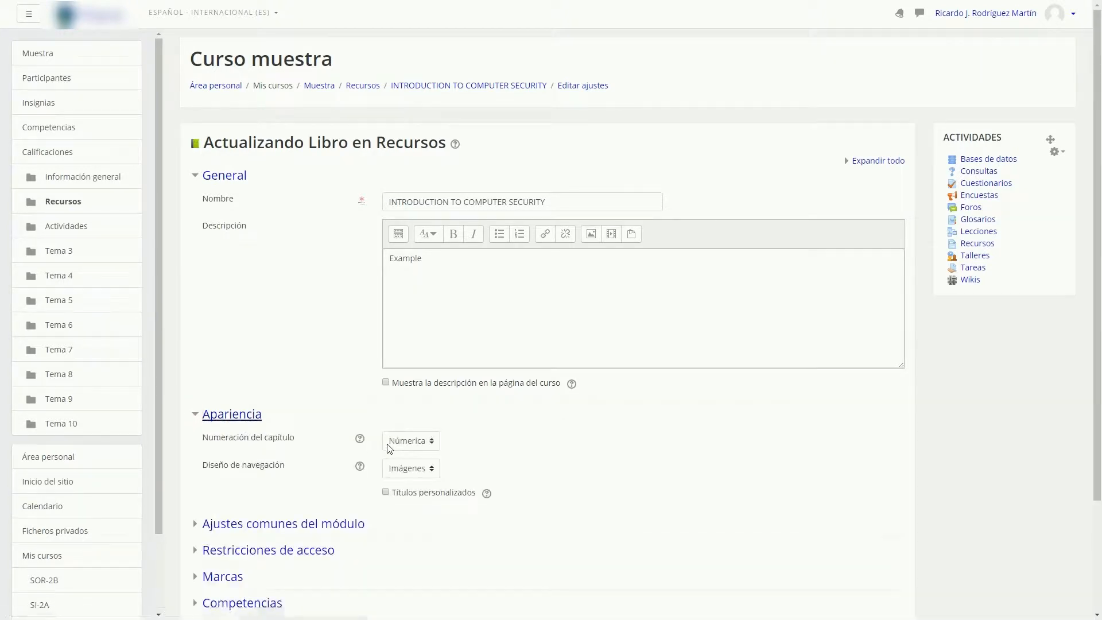
pyautogui.click(409, 442)
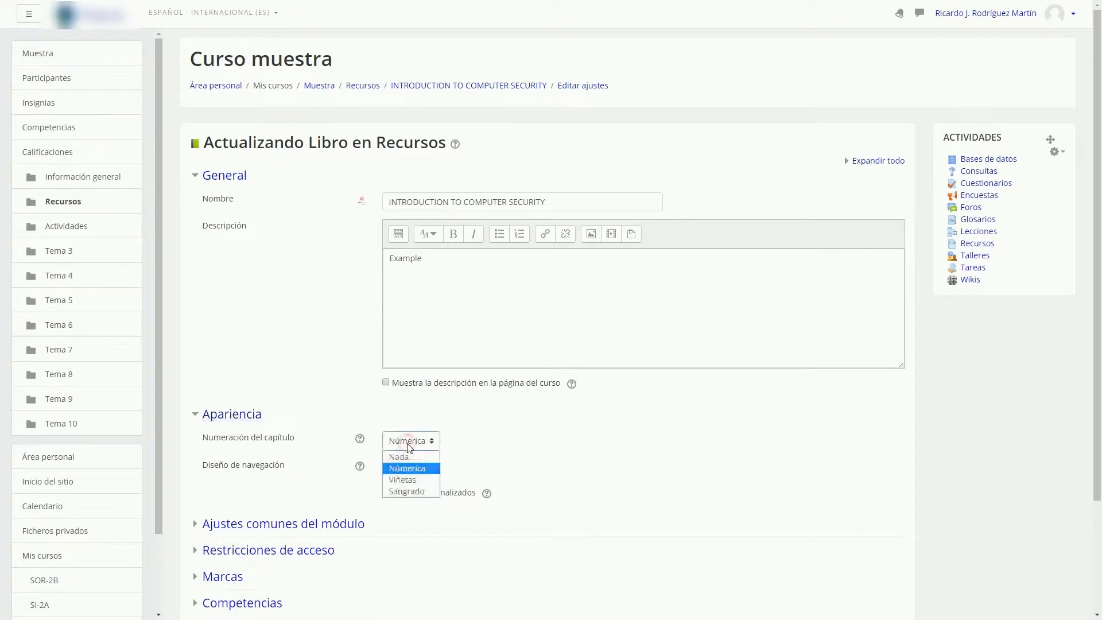
pyautogui.click(457, 465)
pyautogui.click(433, 470)
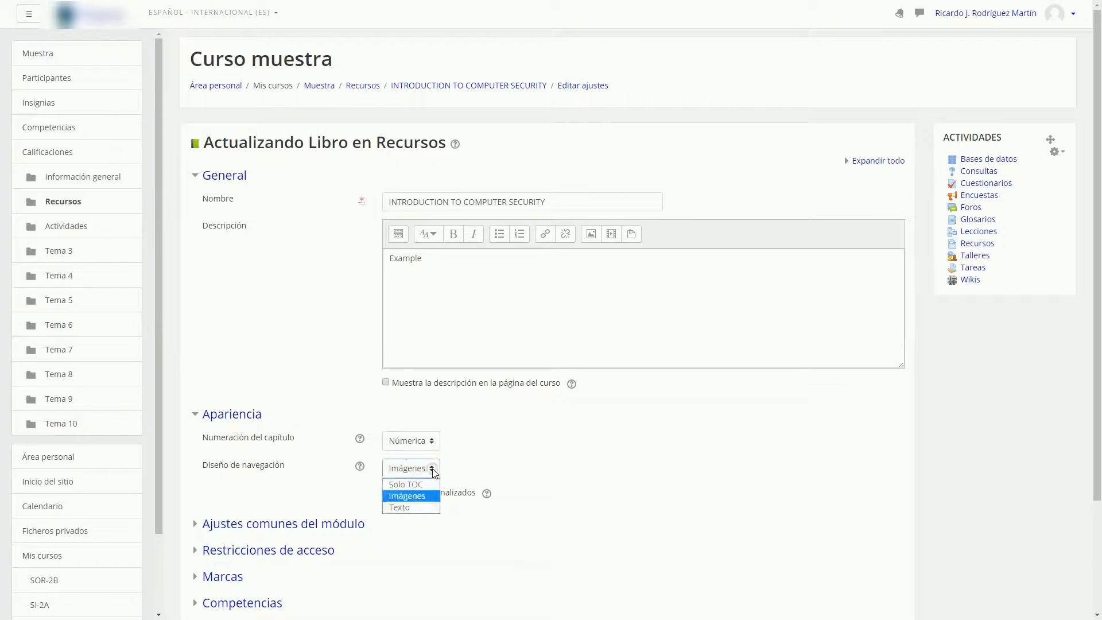
pyautogui.click(484, 456)
# Look over the remaining sections of the book's settings and leave them without saving
pyautogui.scroll(-2, 480, 450)
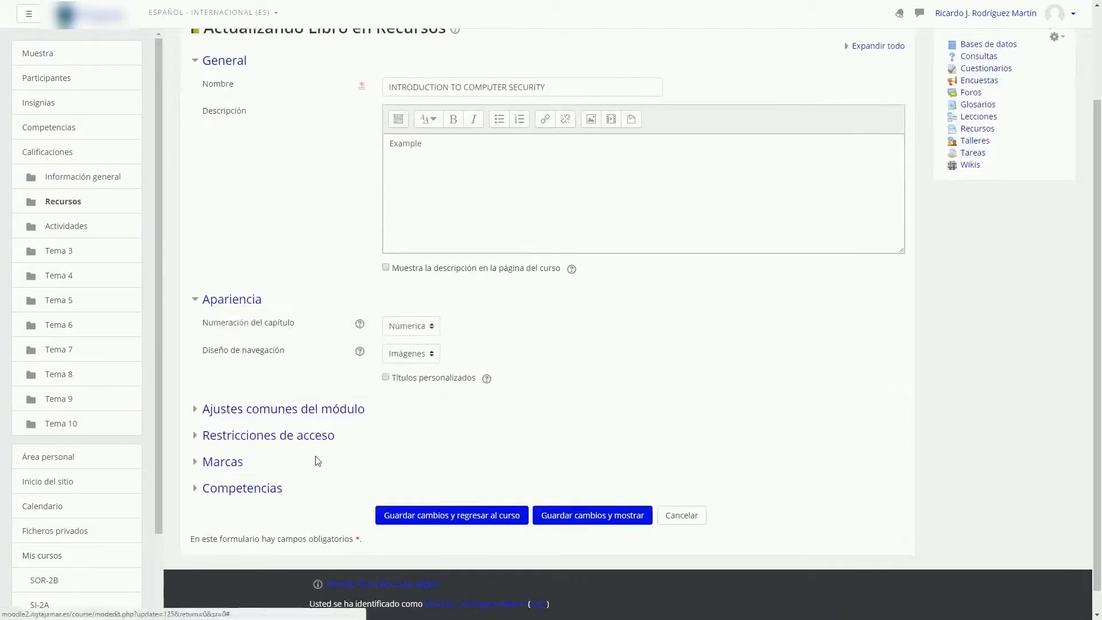
pyautogui.scroll(2, 578, 492)
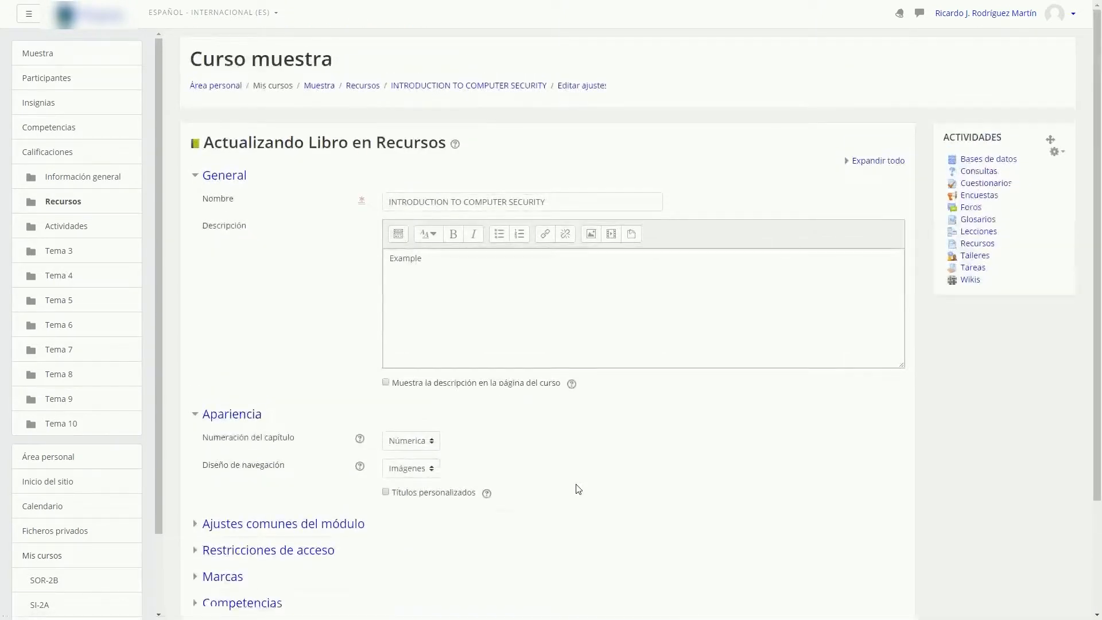
pyautogui.scroll(-1, 578, 489)
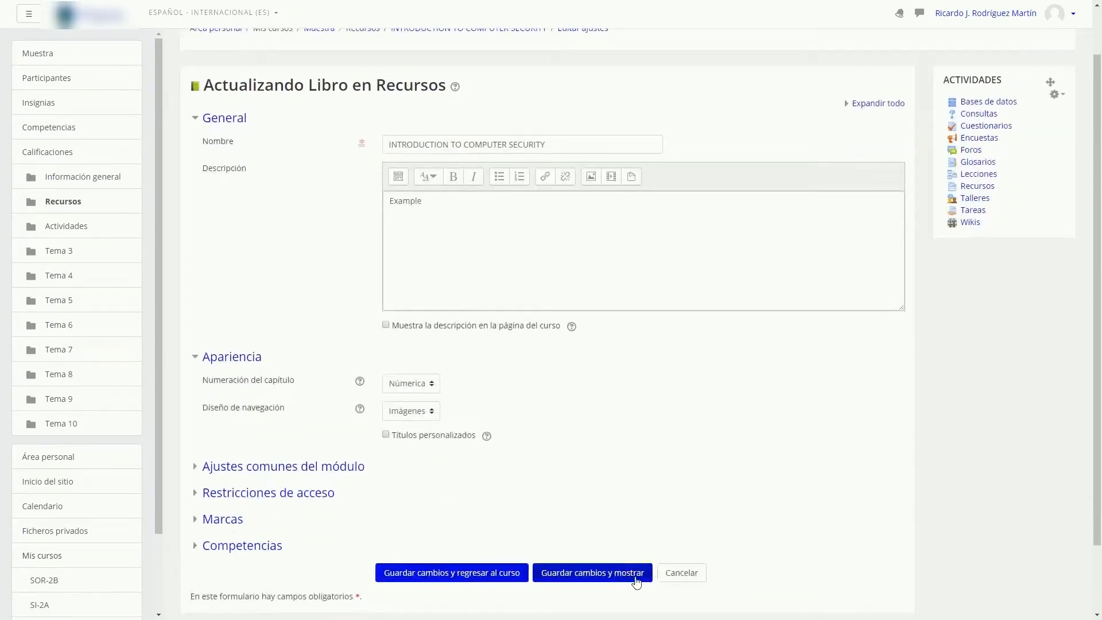
pyautogui.click(667, 577)
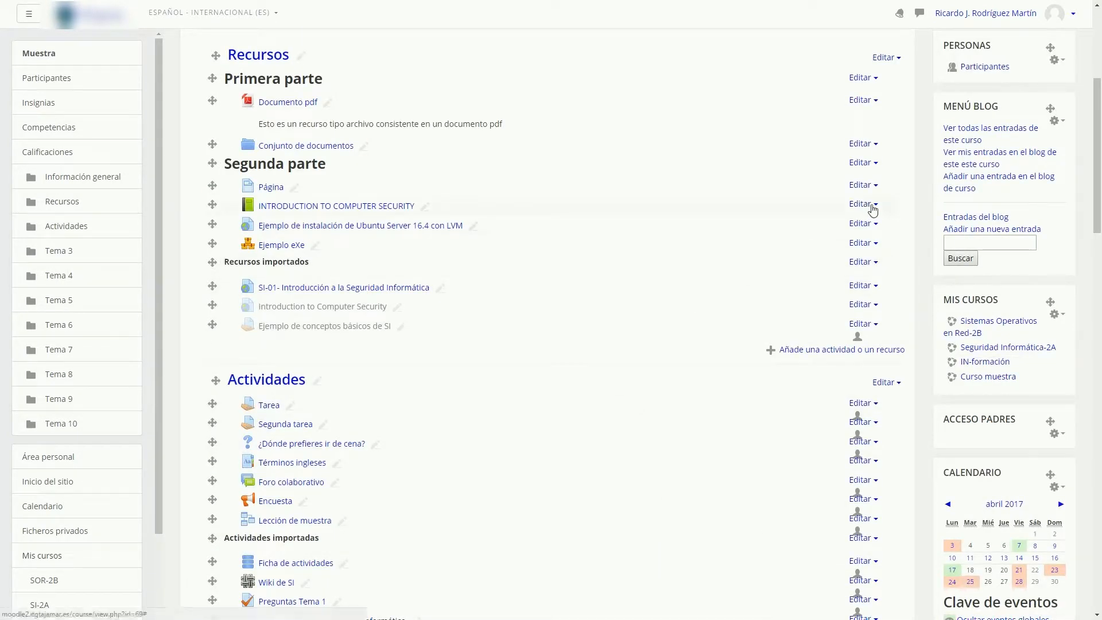
# View the INTRODUCTION TO COMPUTER SECURITY book, examine its management actions and table of contents, and return to the Recursos section
pyautogui.click(873, 205)
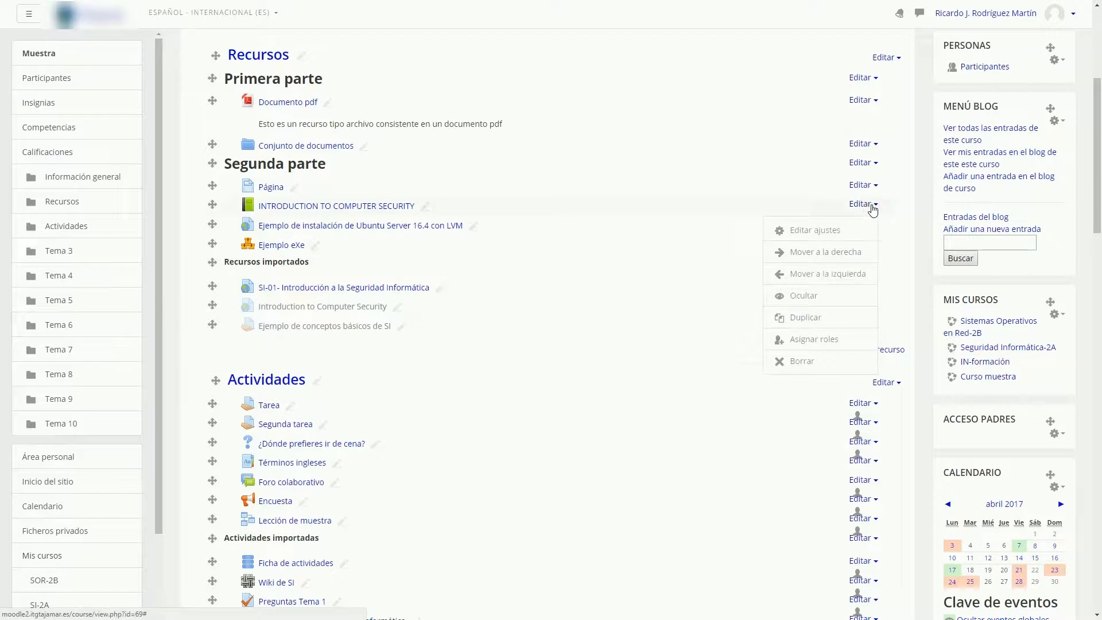
pyautogui.click(386, 206)
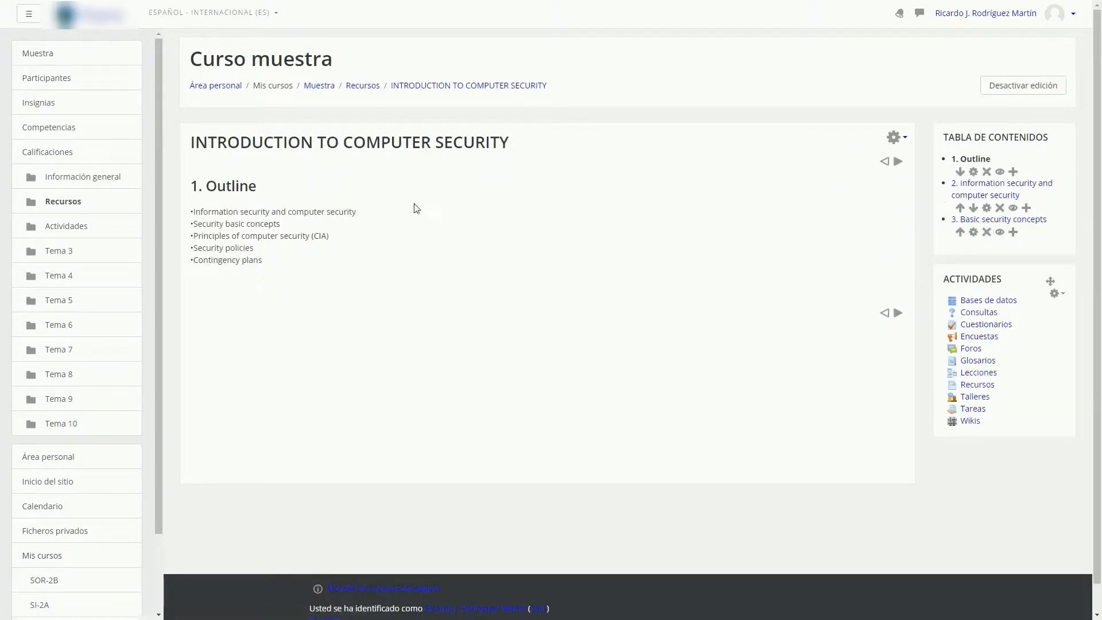
pyautogui.click(906, 140)
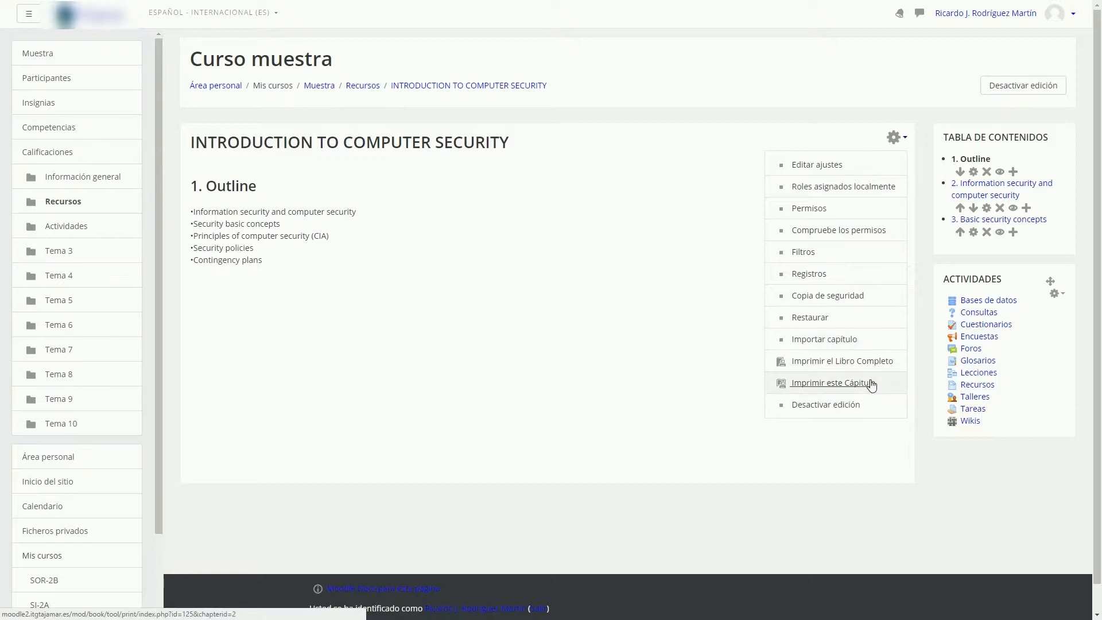
pyautogui.click(687, 270)
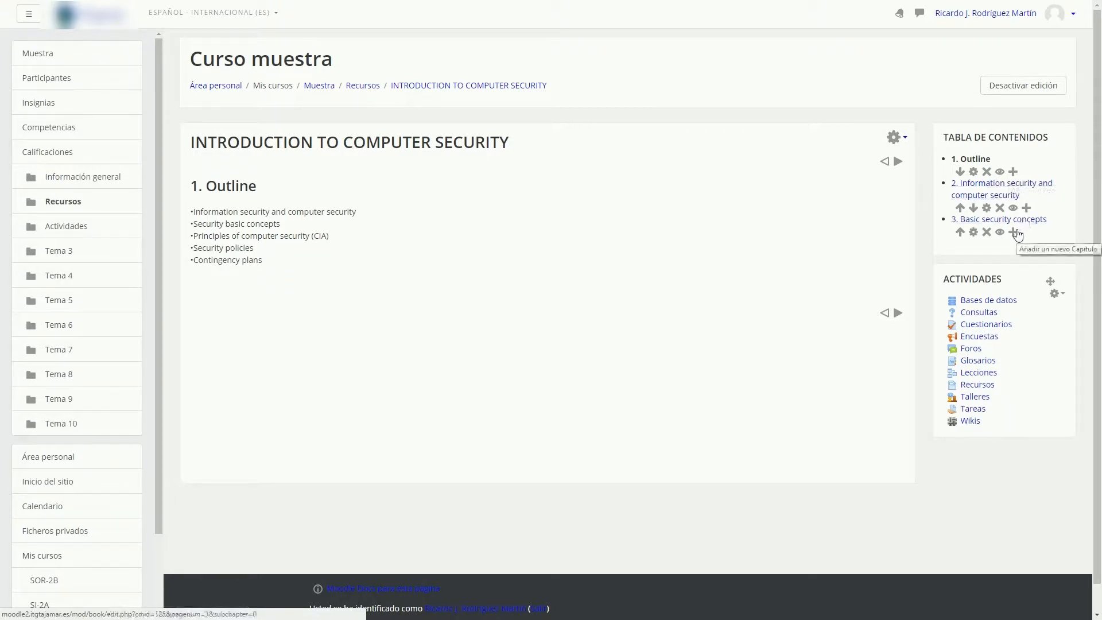
pyautogui.click(363, 86)
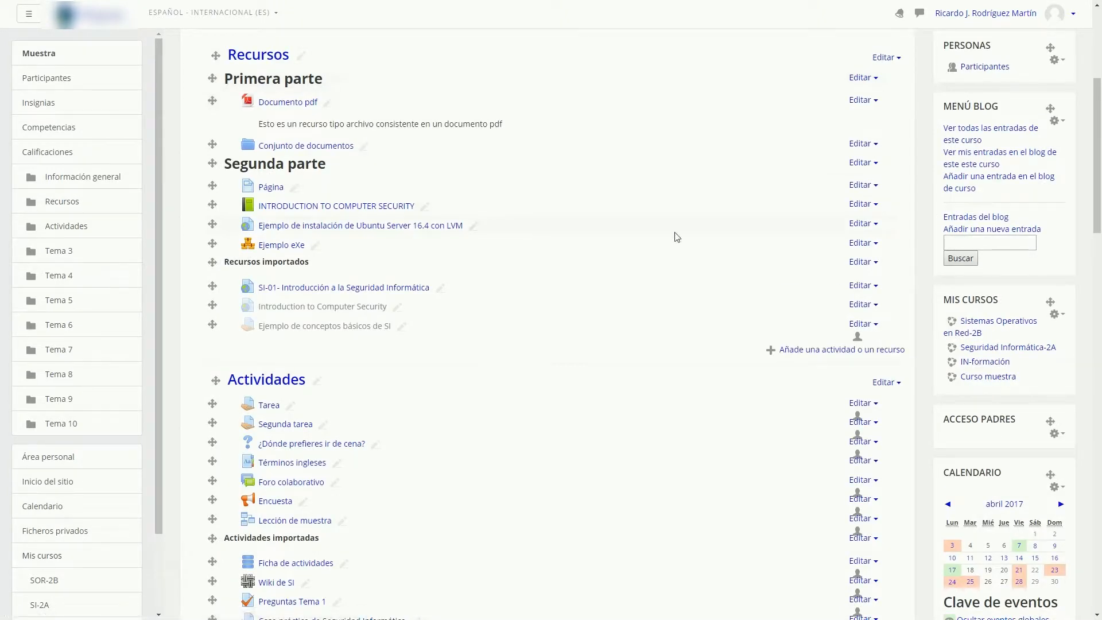
# Open the settings of the Ubuntu Server 16.4 URL resource, look over the link selector's file sources and close the selector
pyautogui.click(863, 223)
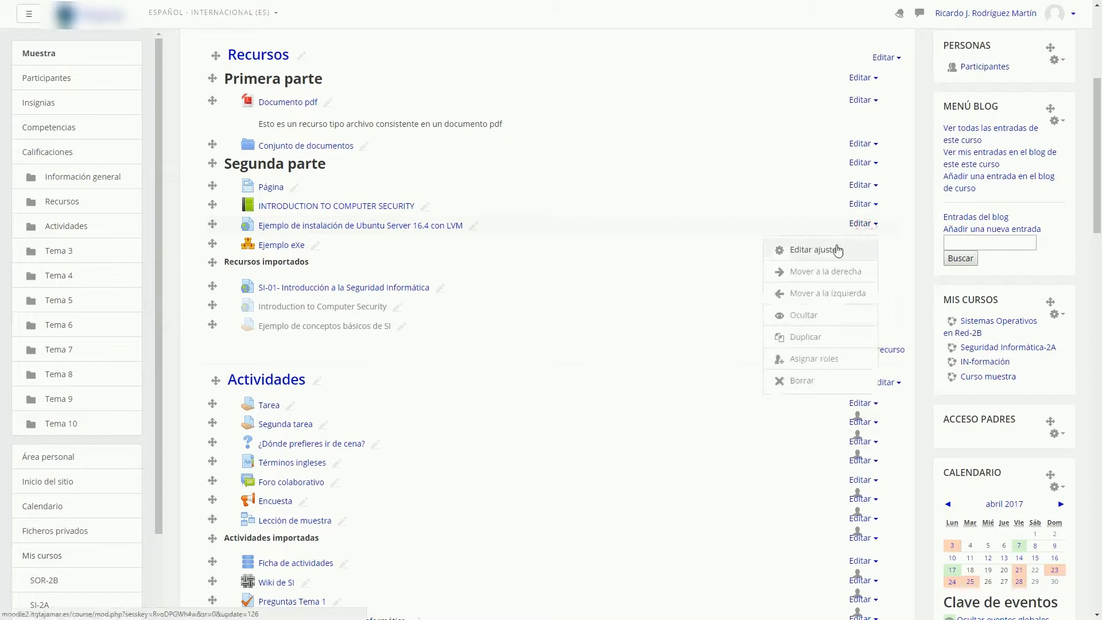
pyautogui.click(839, 250)
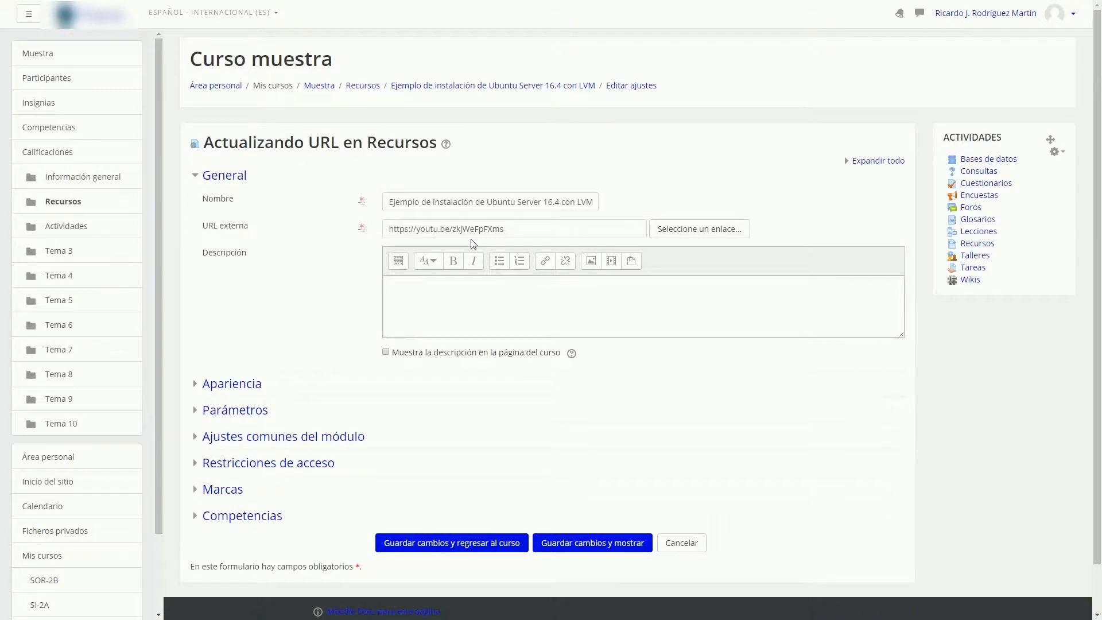
pyautogui.click(695, 232)
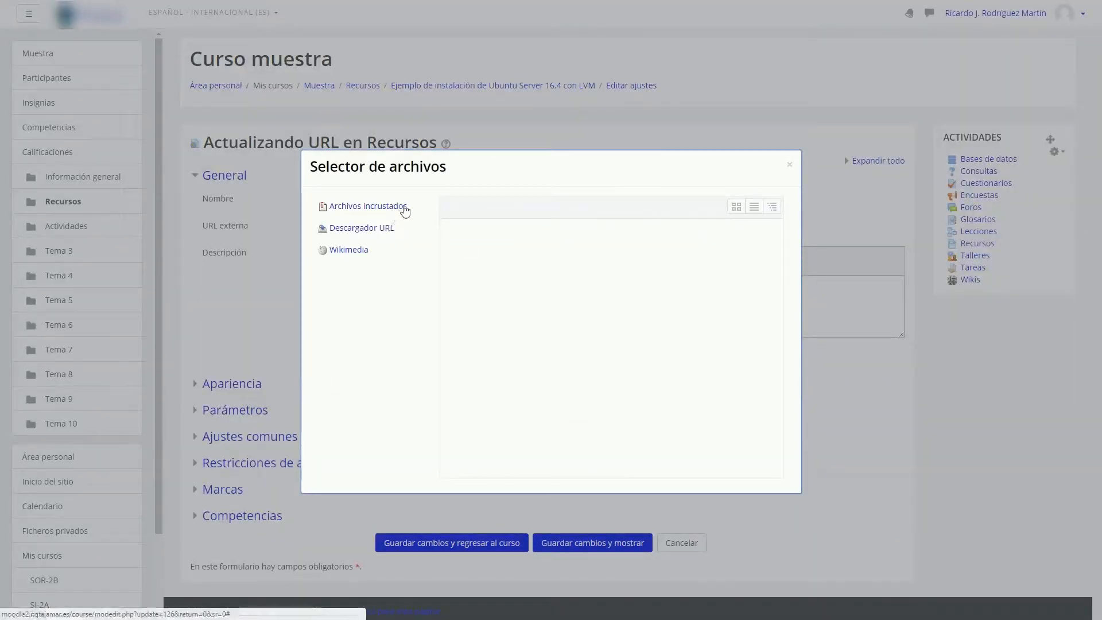
pyautogui.click(790, 164)
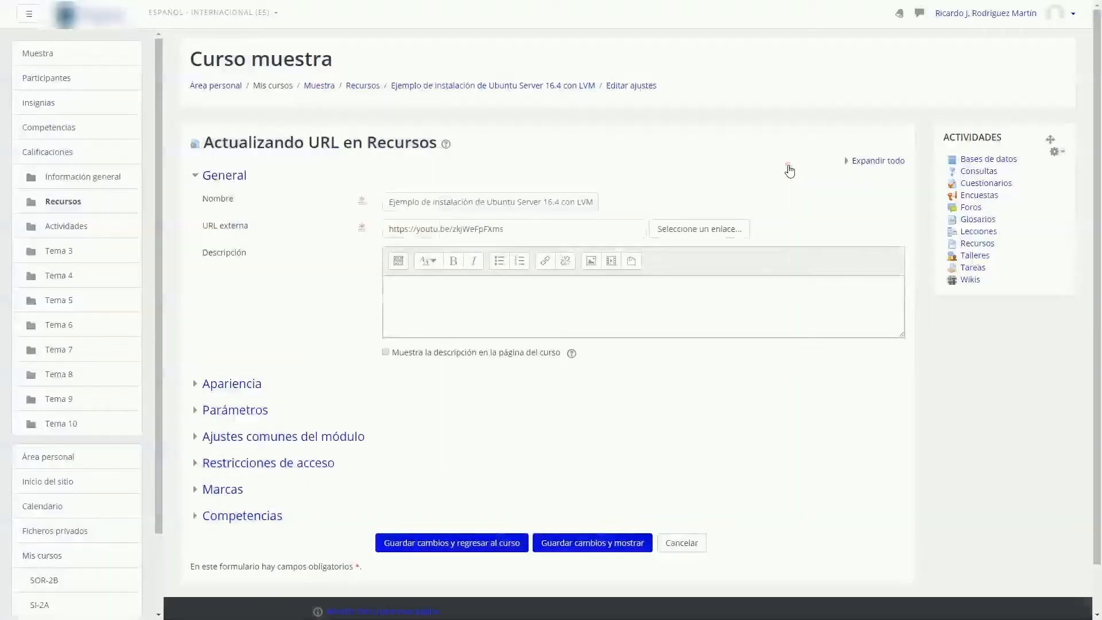
# Examine the Parámetros section and its available variables for the URL resource, and leave the settings without saving
pyautogui.click(198, 410)
pyautogui.scroll(-3, 234, 389)
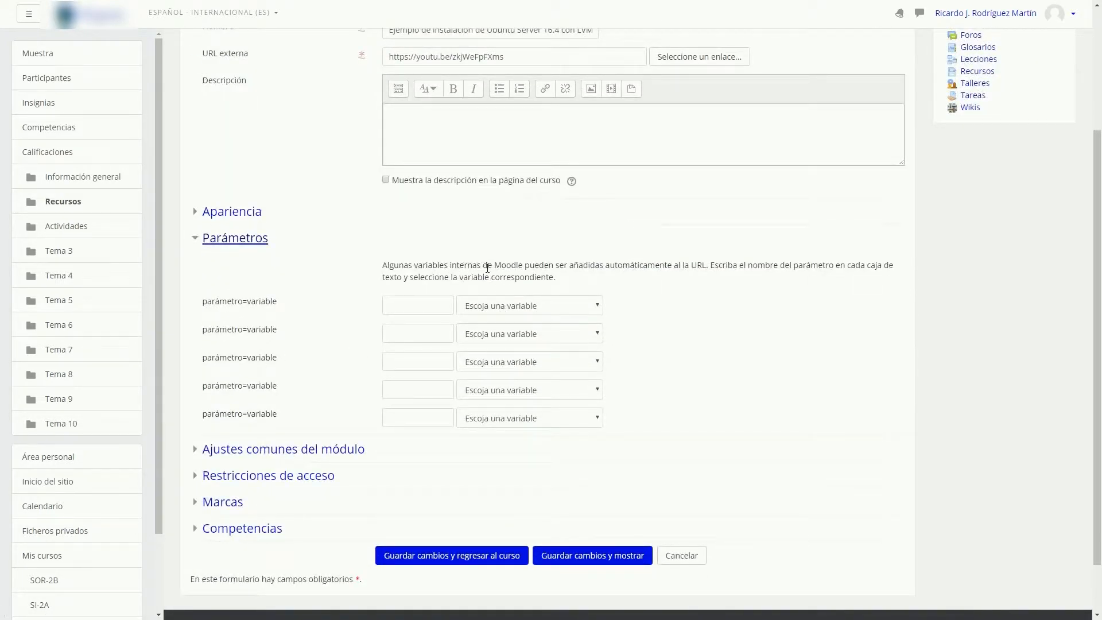
pyautogui.moveTo(384, 264); pyautogui.dragTo(556, 278)
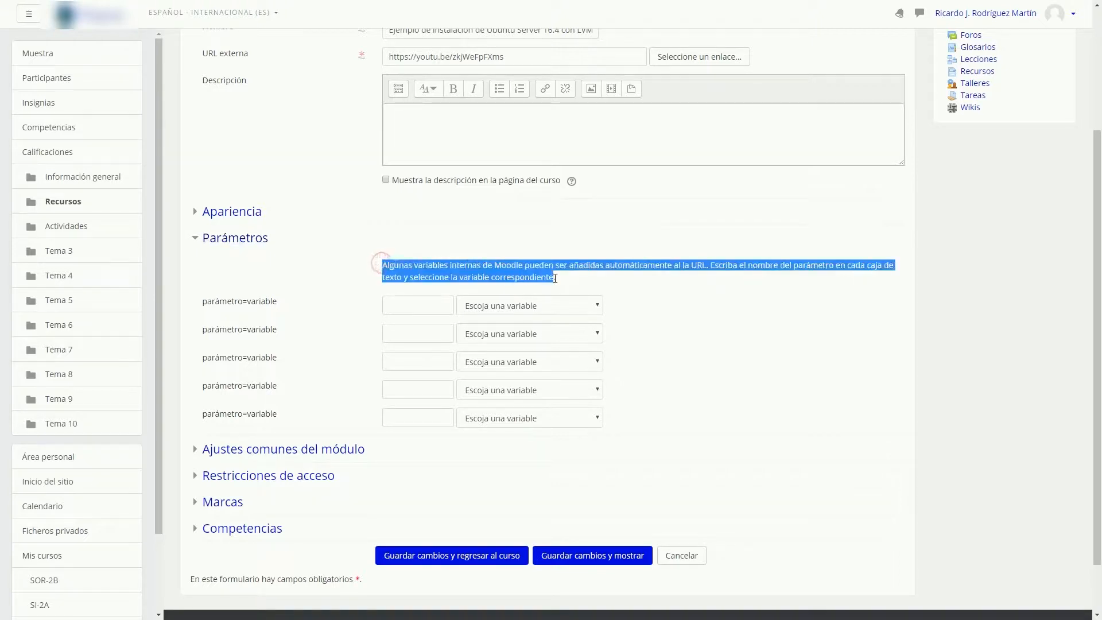
pyautogui.click(581, 308)
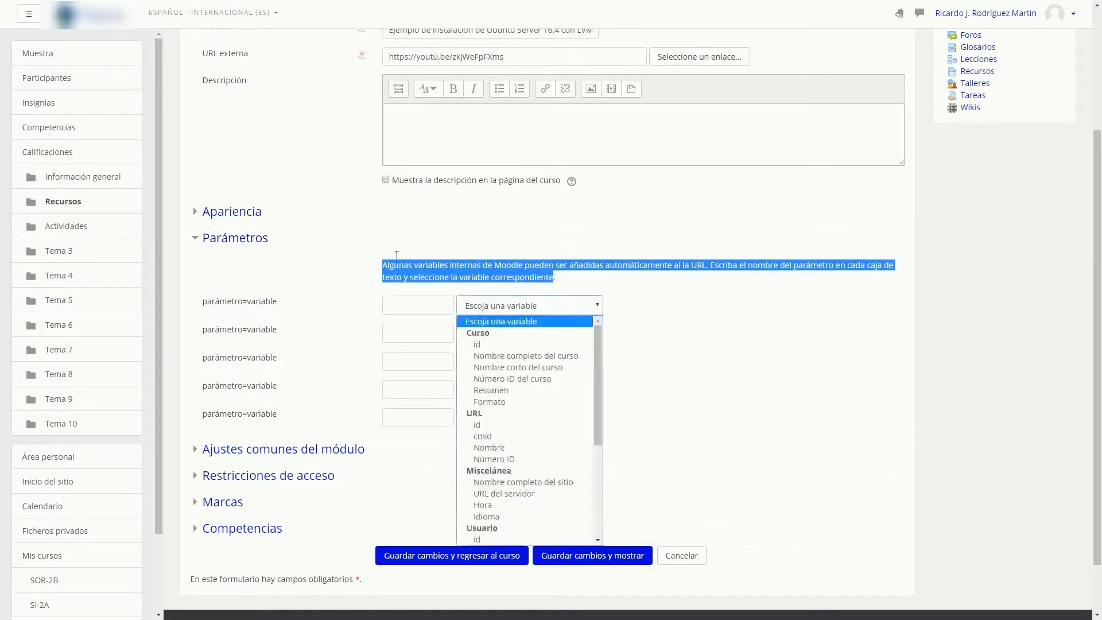
pyautogui.click(205, 238)
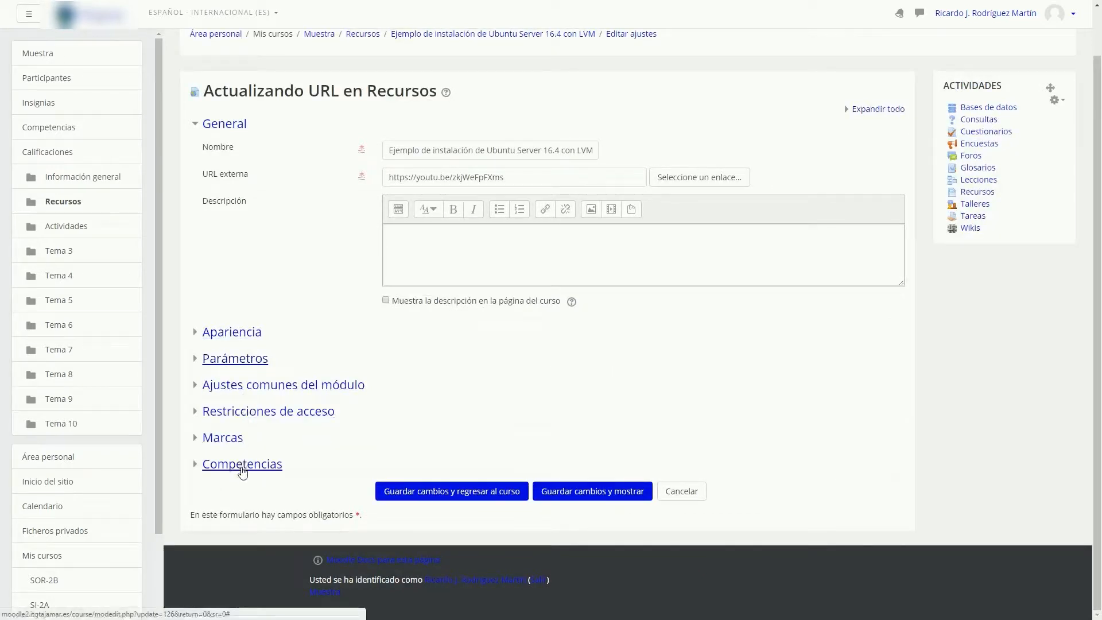
pyautogui.click(680, 492)
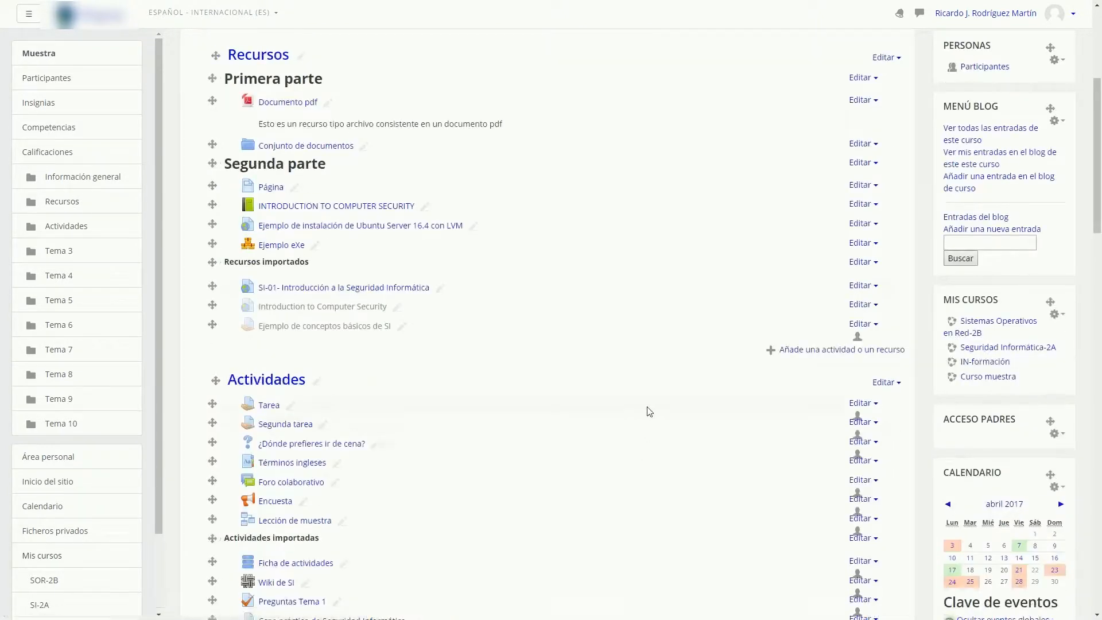
# Open the settings of the Ejemplo eXe IMS package, examine its content upload options and leave without saving
pyautogui.click(861, 243)
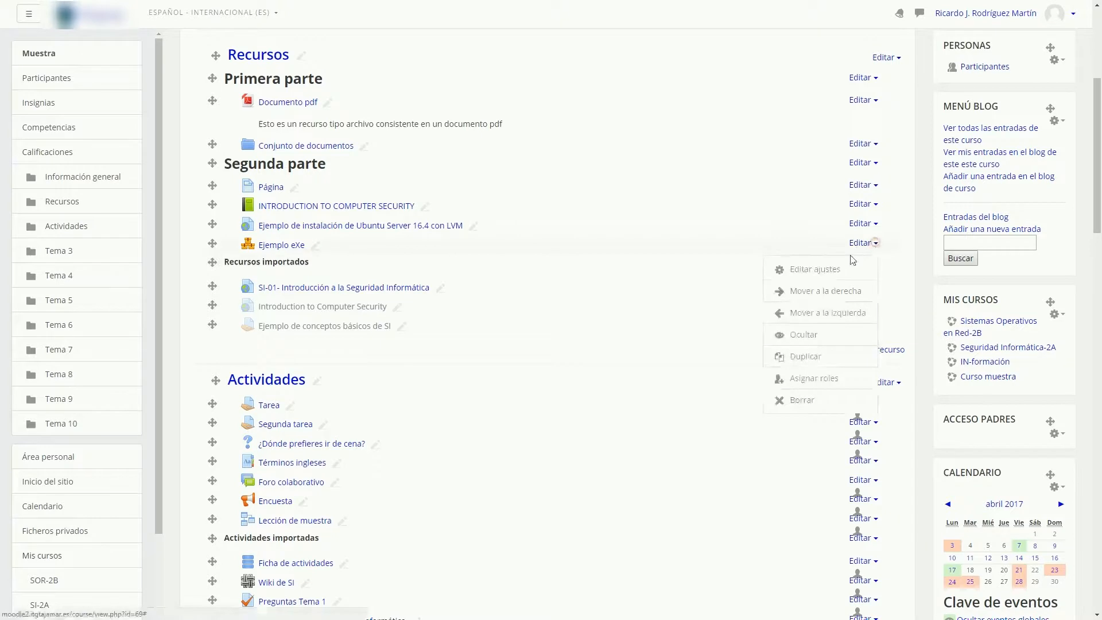
pyautogui.click(834, 270)
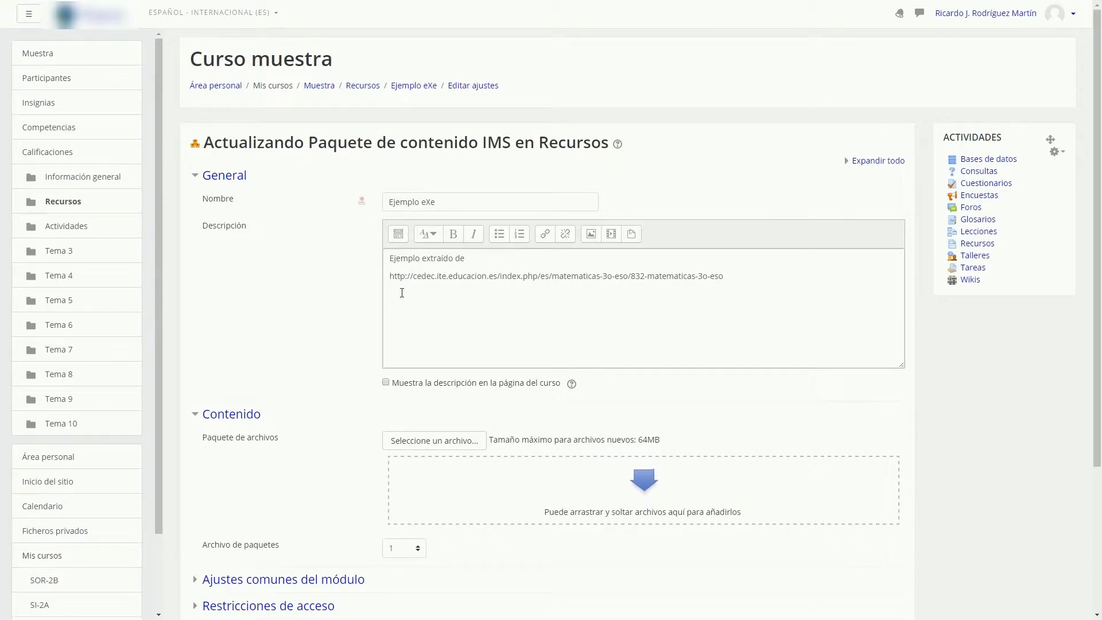
pyautogui.scroll(-1, 402, 293)
pyautogui.scroll(-2, 402, 293)
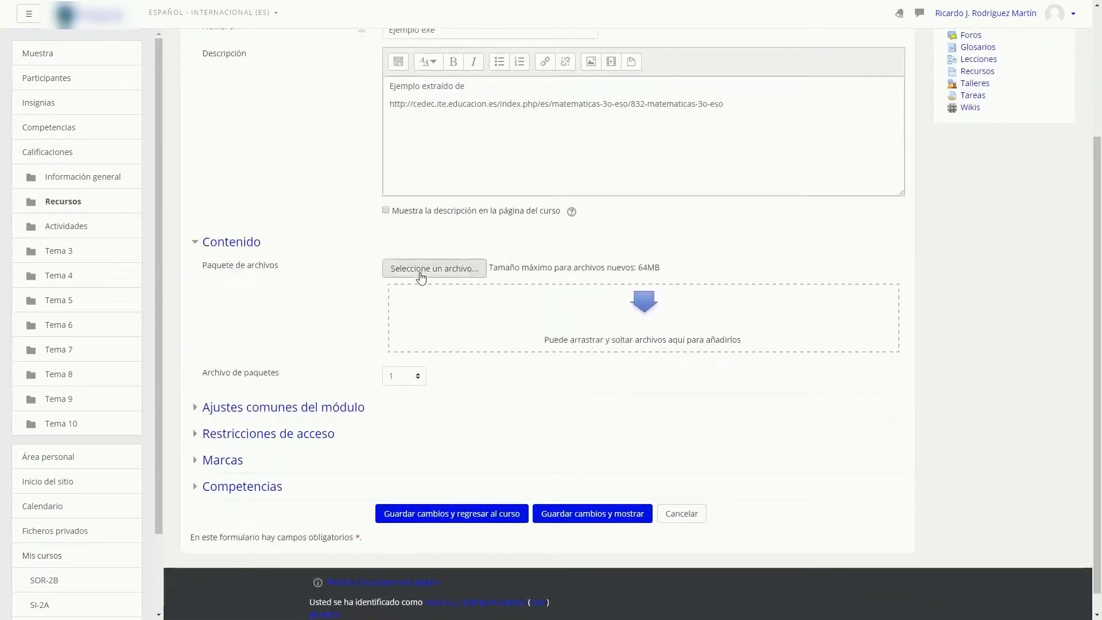
pyautogui.click(420, 277)
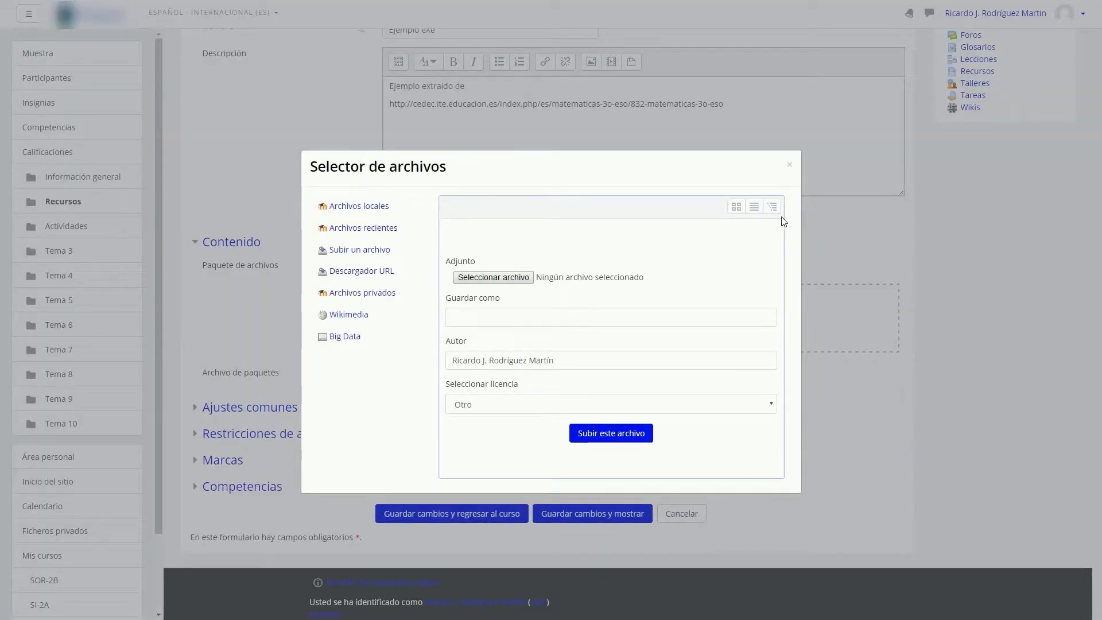
pyautogui.click(789, 166)
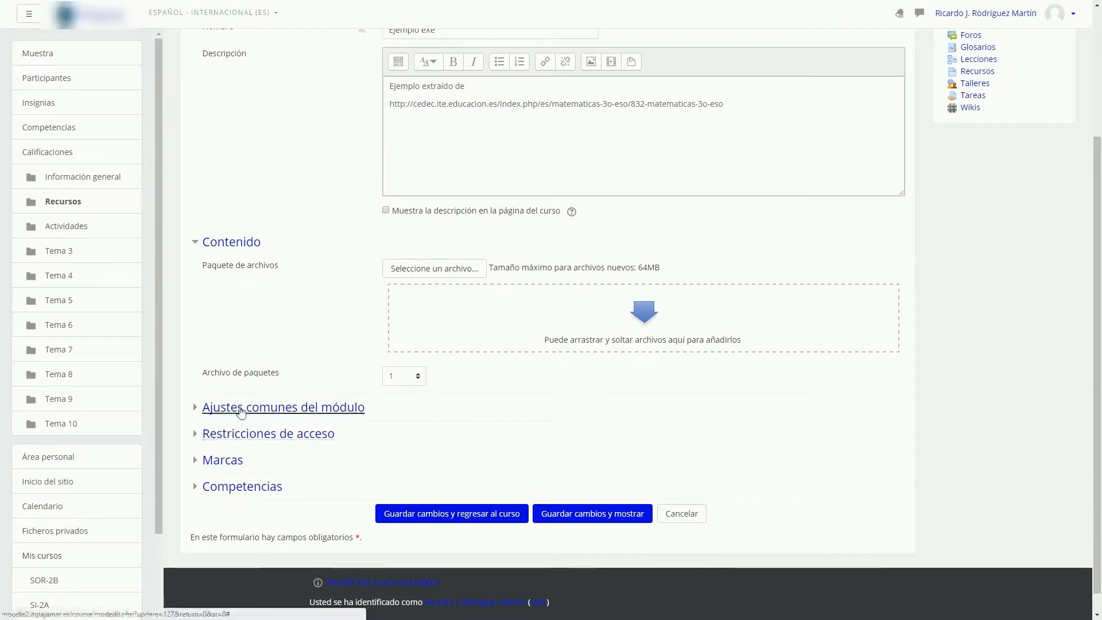
pyautogui.click(678, 521)
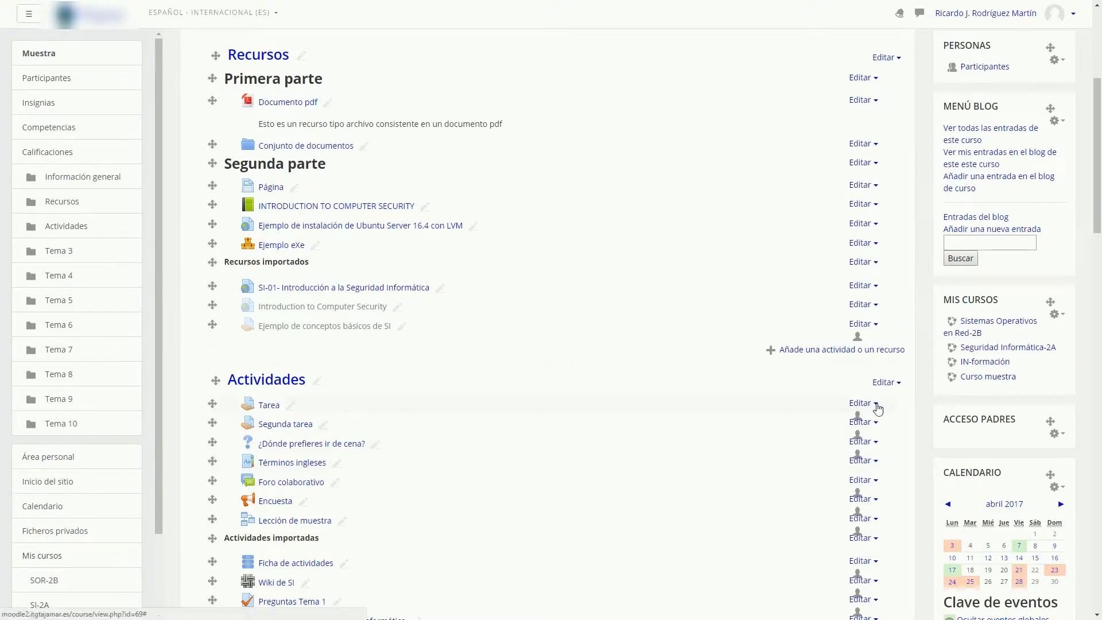
# Open the settings of the Tarea activity and examine its Disponibilidad dates: submission start, due date and cut-off date
pyautogui.click(876, 404)
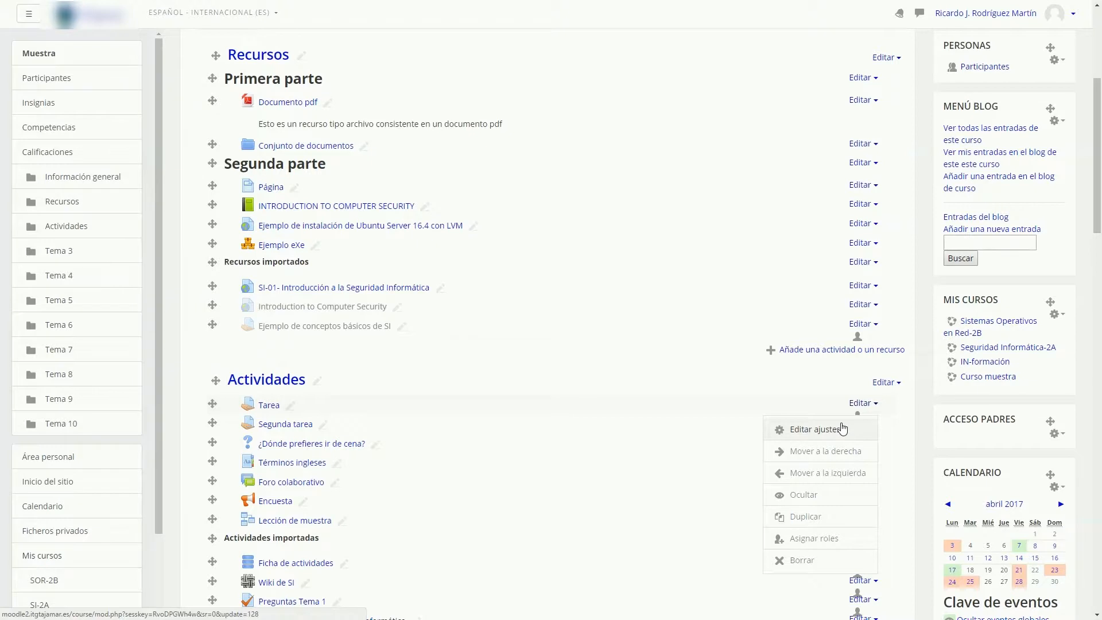
pyautogui.click(842, 428)
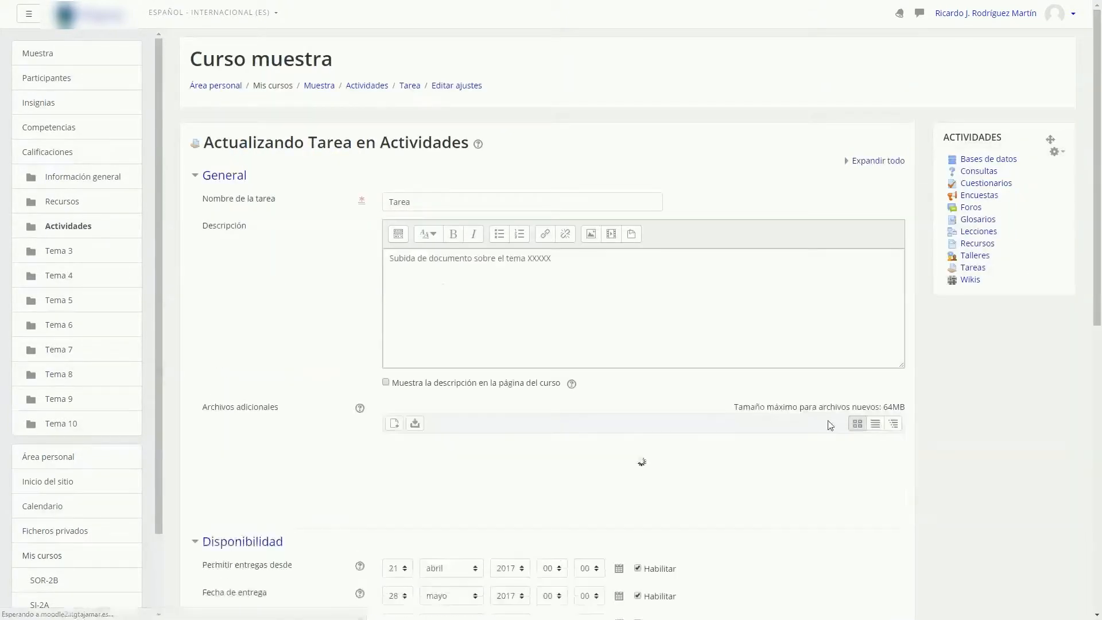
pyautogui.scroll(-3, 584, 375)
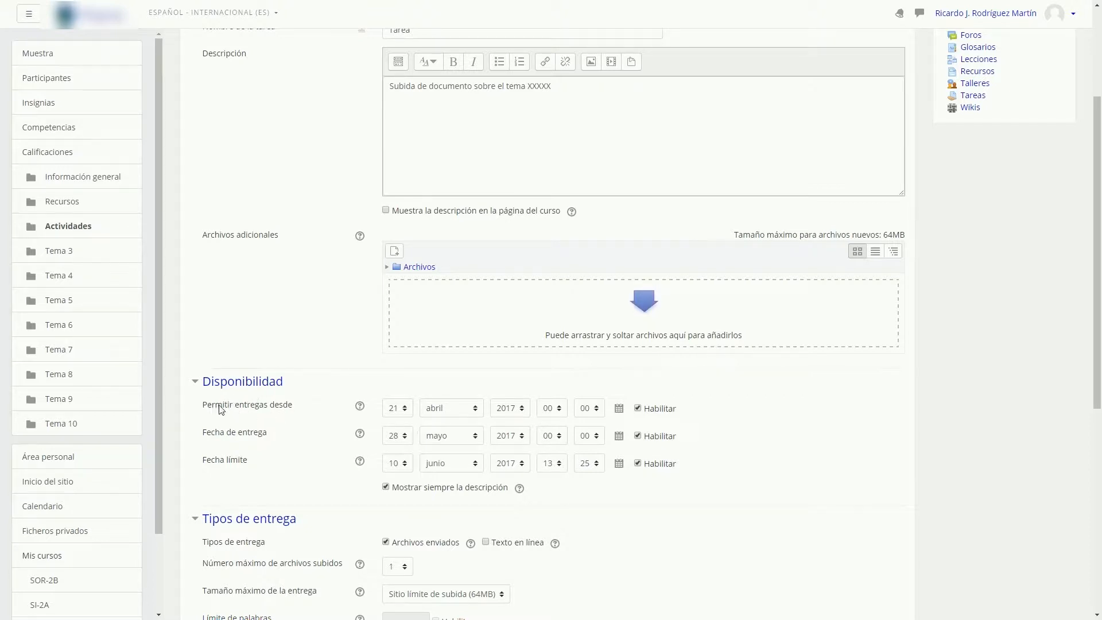
pyautogui.moveTo(291, 408); pyautogui.dragTo(202, 410)
pyautogui.moveTo(280, 440); pyautogui.dragTo(204, 432)
pyautogui.moveTo(266, 464); pyautogui.dragTo(208, 464)
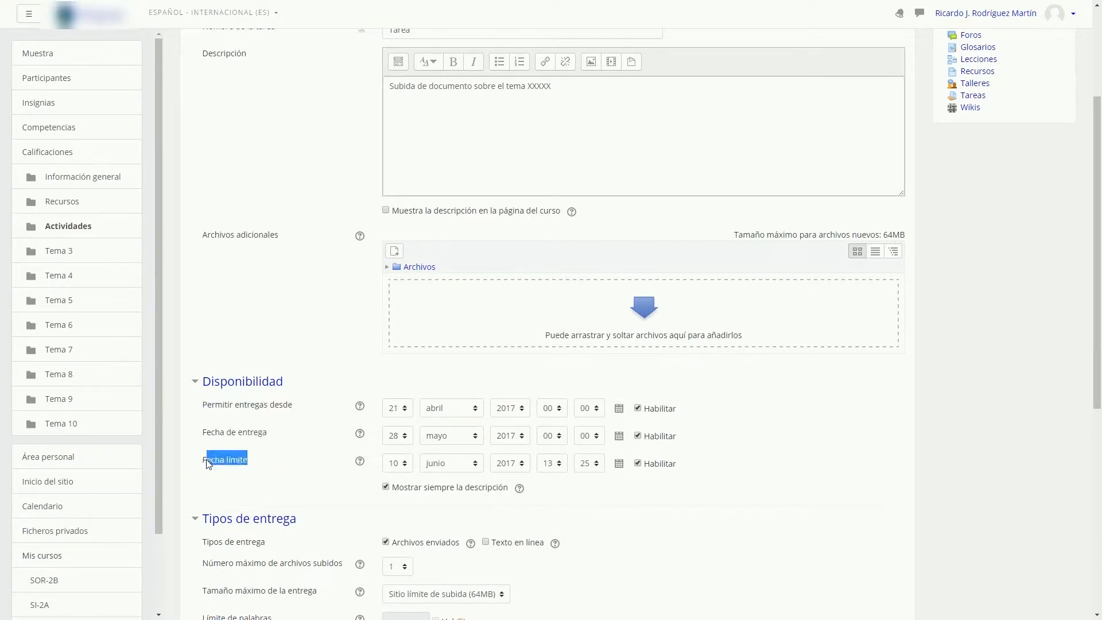
# Examine the task's submission and feedback types, including the help for Límite de palabras and Comentario en línea
pyautogui.scroll(-3, 287, 431)
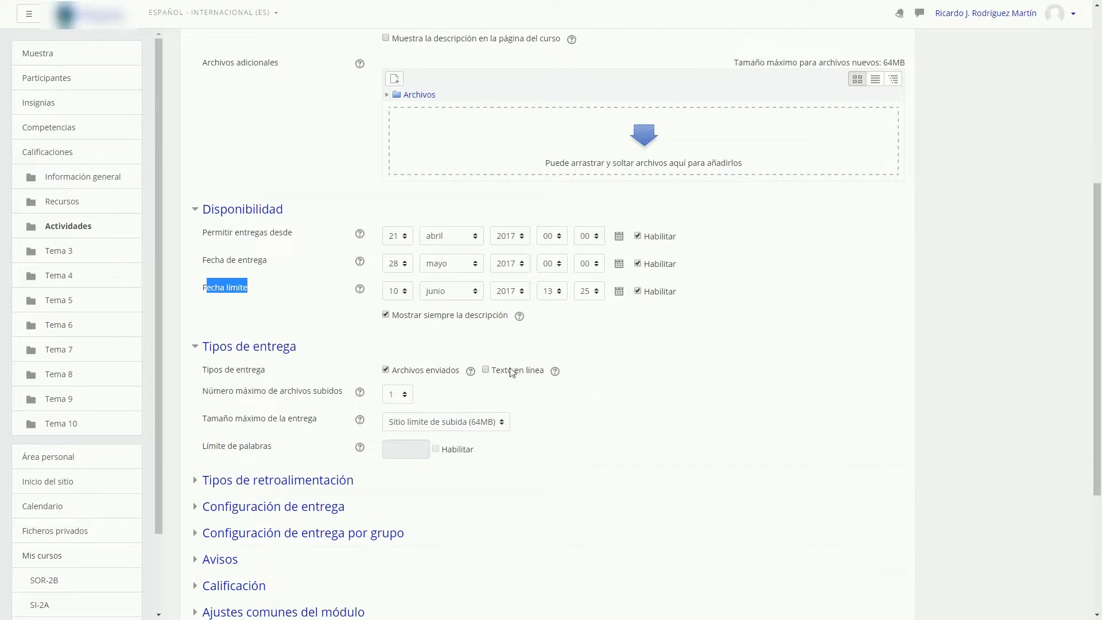
pyautogui.click(359, 447)
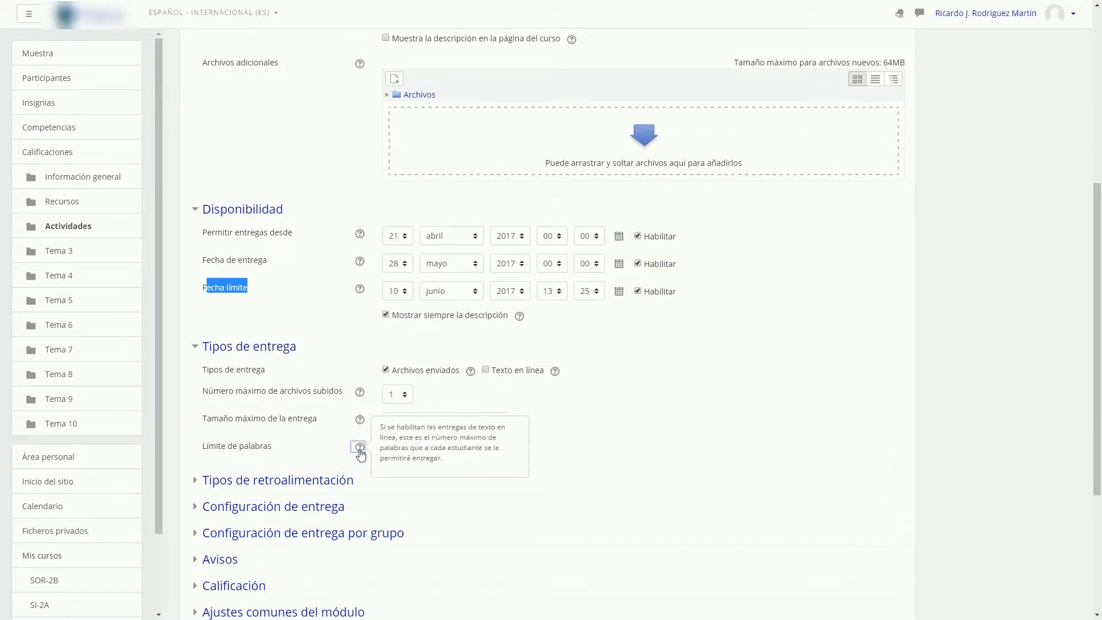
pyautogui.click(196, 481)
pyautogui.scroll(-3, 230, 440)
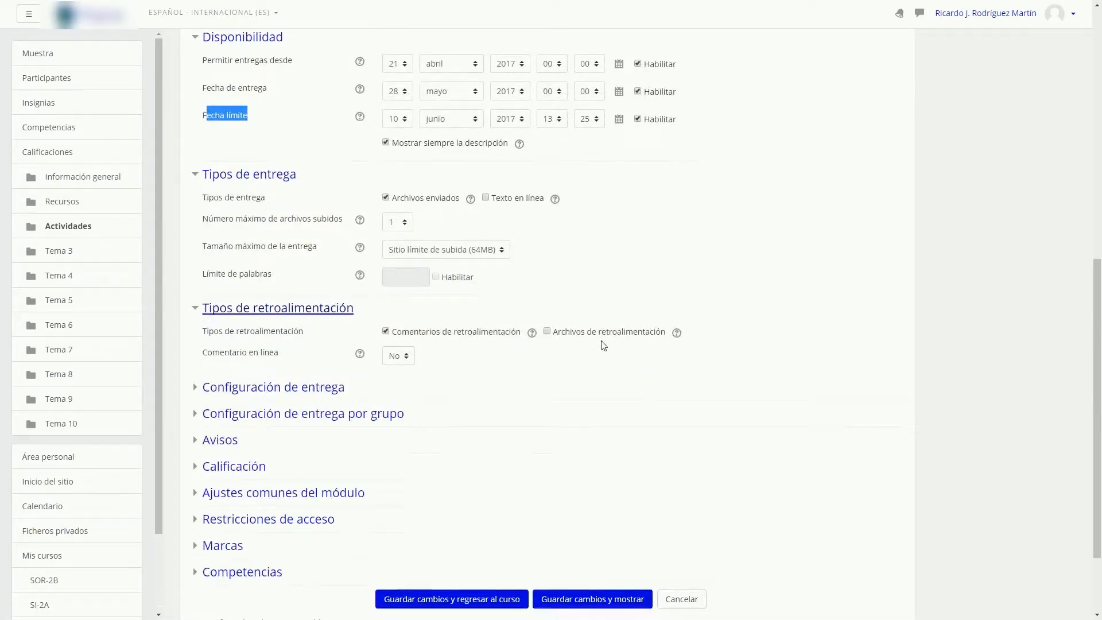
pyautogui.click(360, 354)
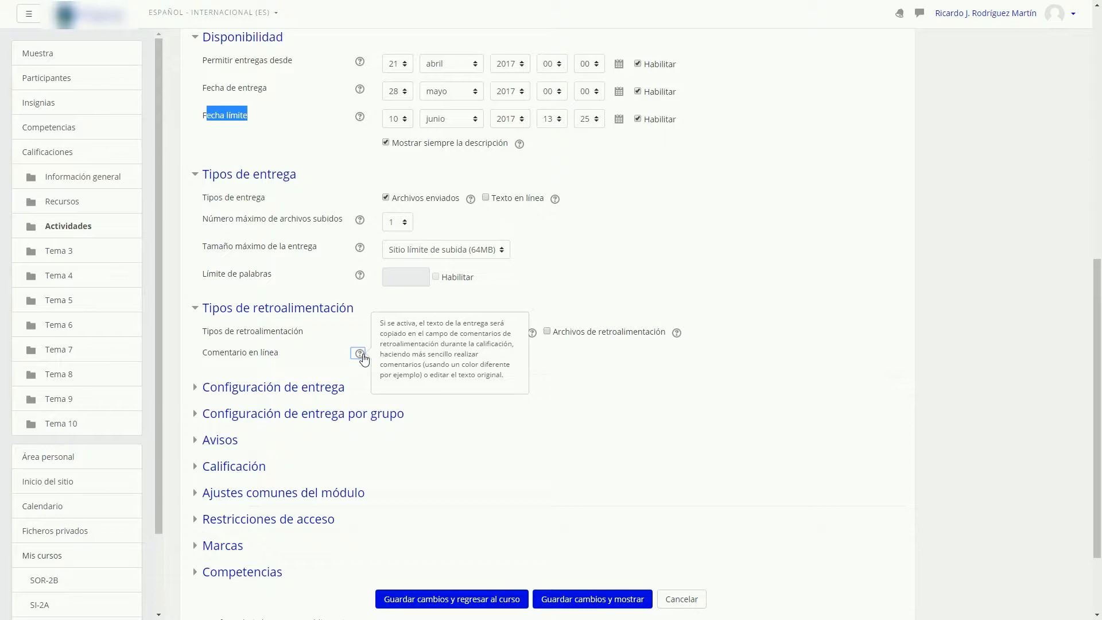
# Set Permitir reapertura to Manual in the task's Configuración de entrega and check the options for the maximum number of attempts
pyautogui.click(197, 389)
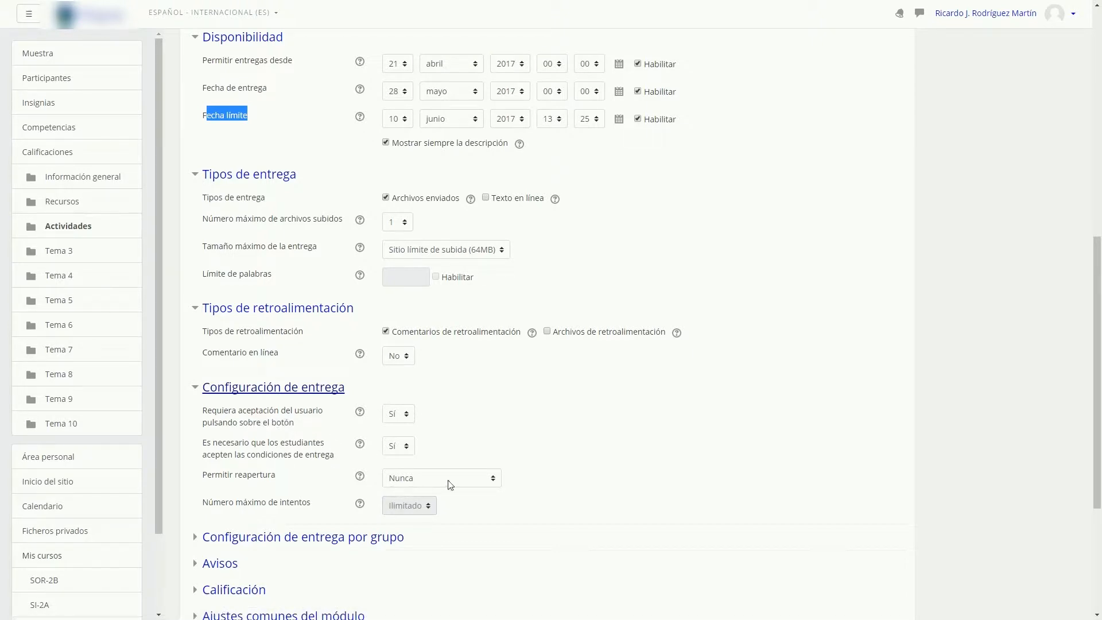
pyautogui.click(493, 480)
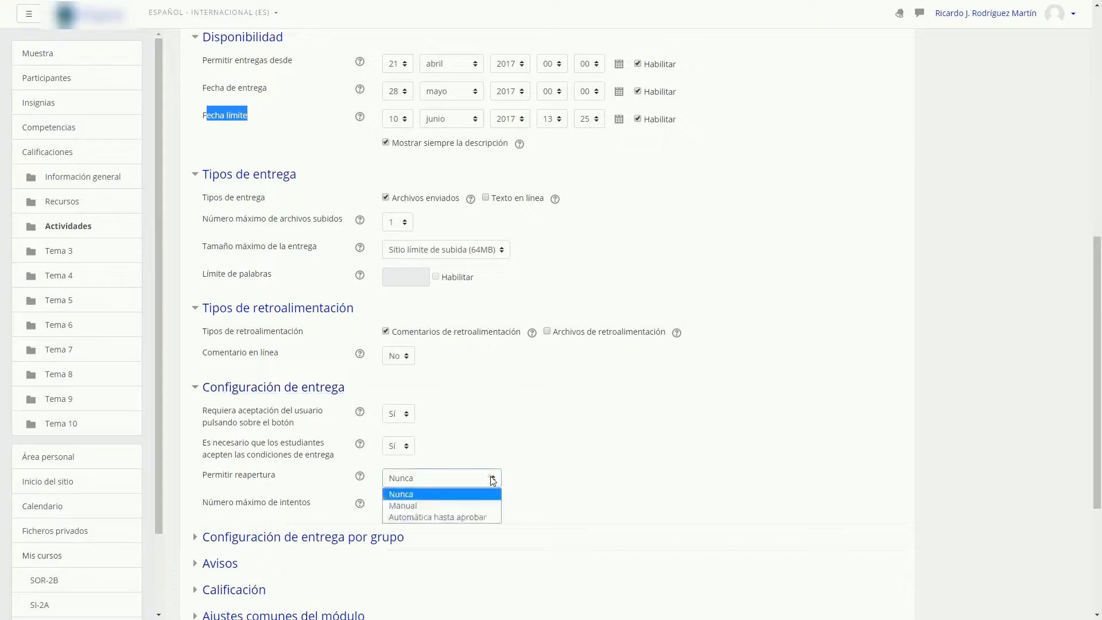
pyautogui.click(456, 504)
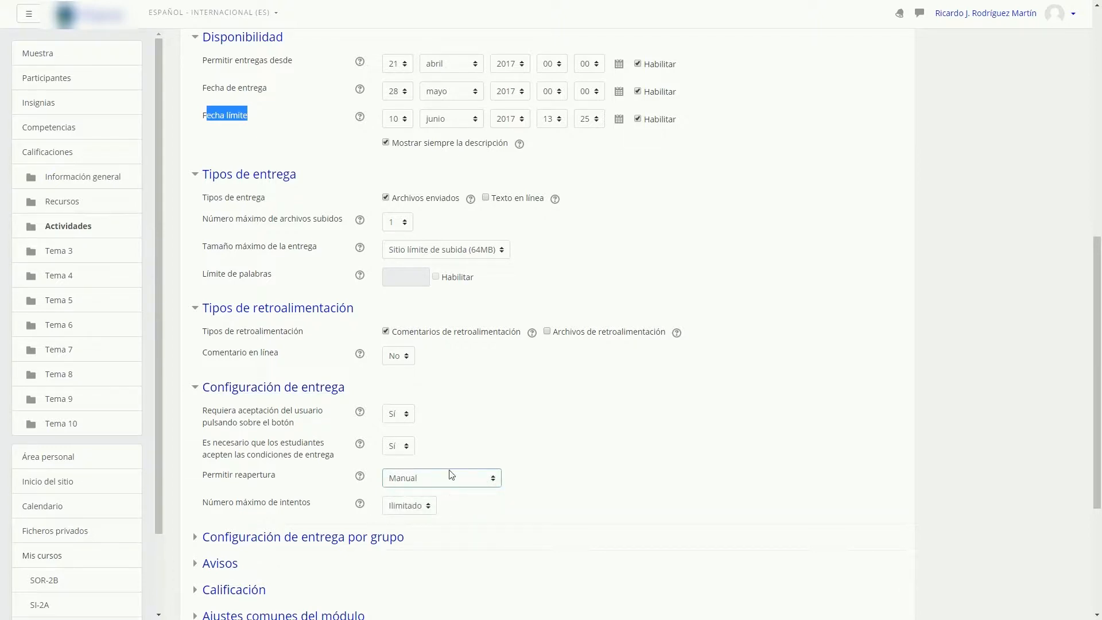
pyautogui.scroll(-4, 451, 473)
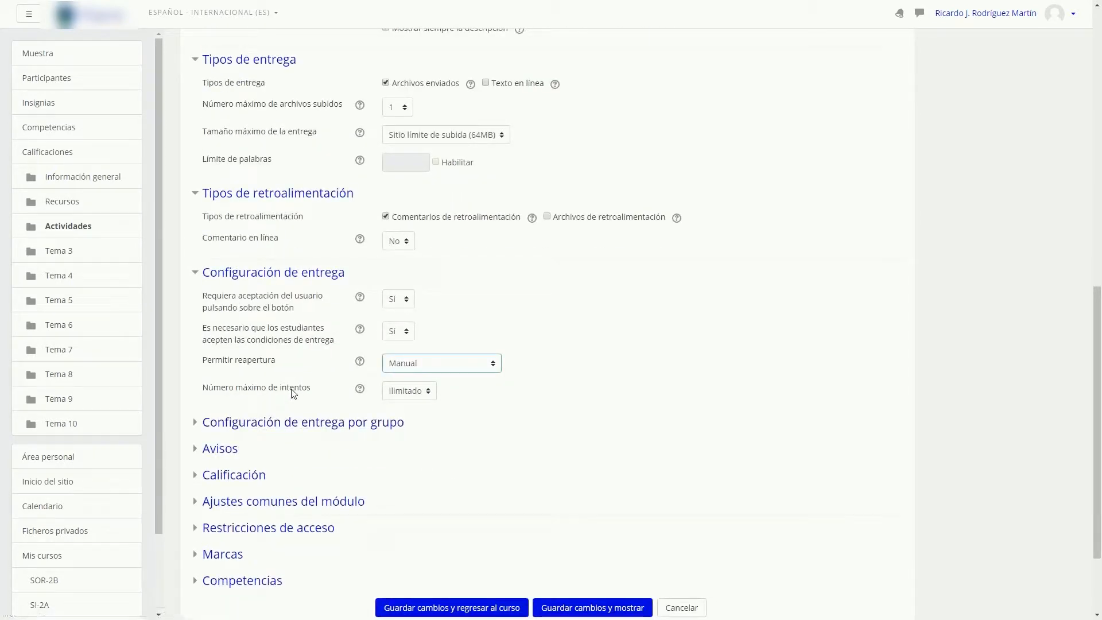
pyautogui.click(428, 391)
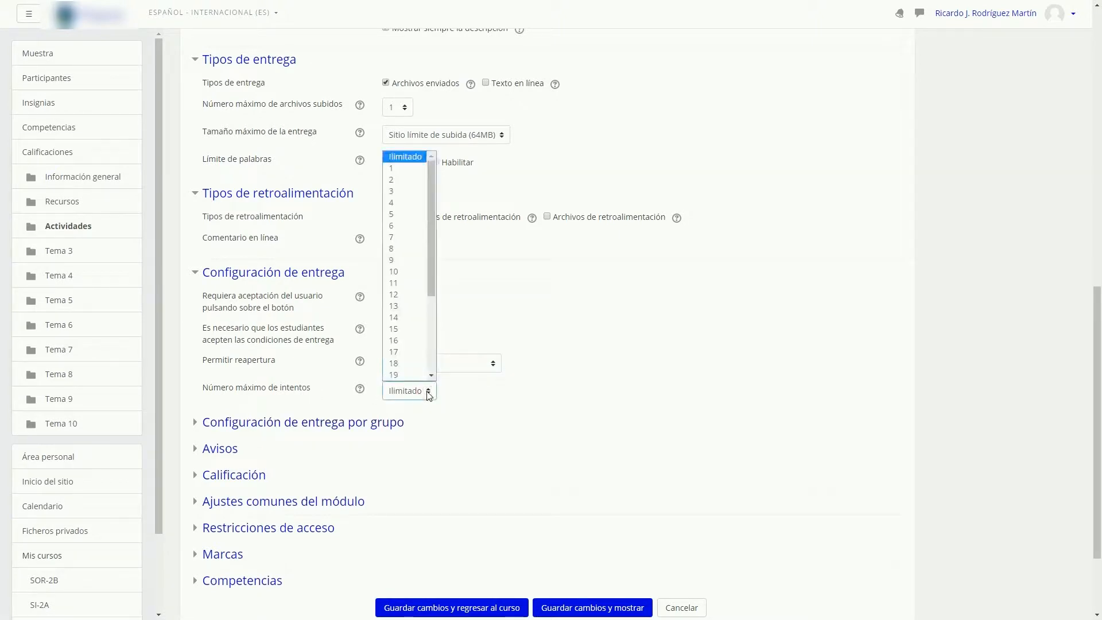
pyautogui.click(428, 392)
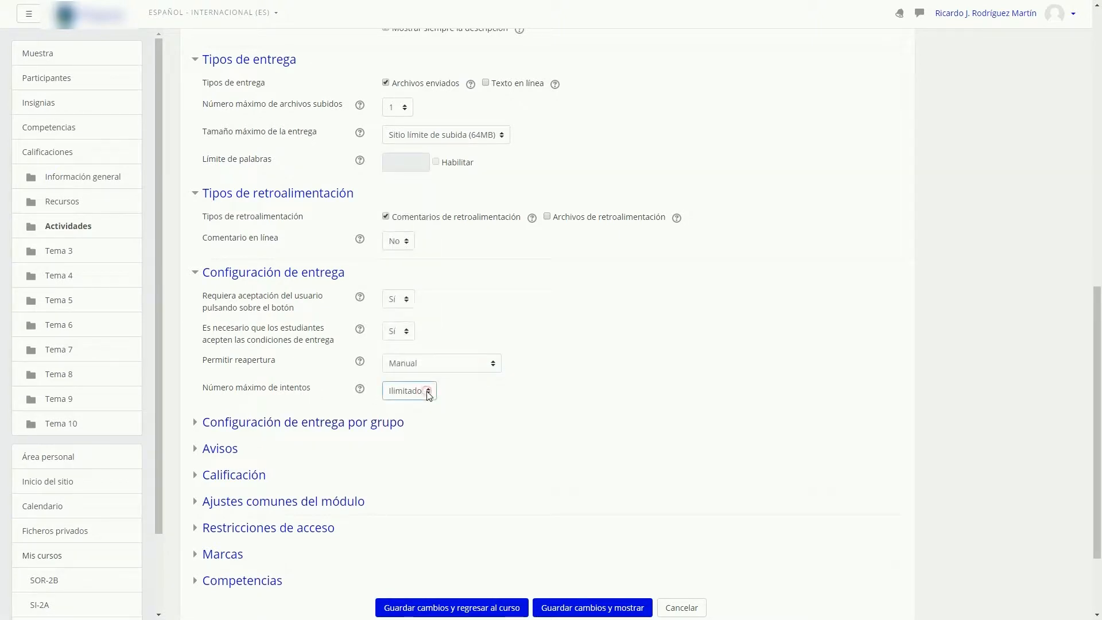
# Examine the task's group submission settings and its Avisos notification options
pyautogui.click(195, 424)
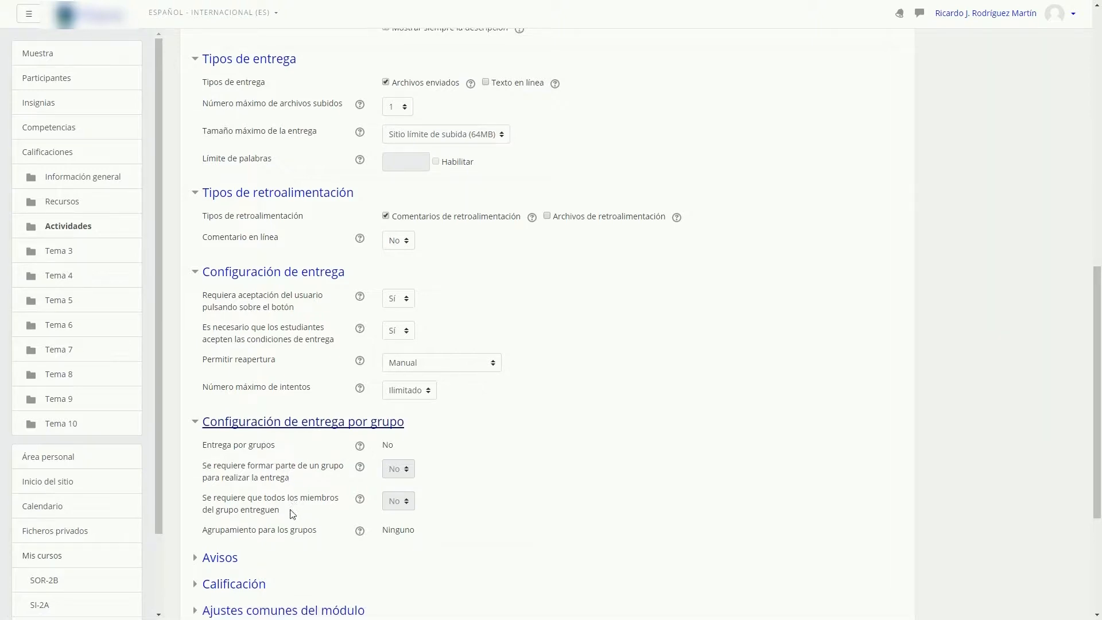
pyautogui.scroll(-1, 294, 500)
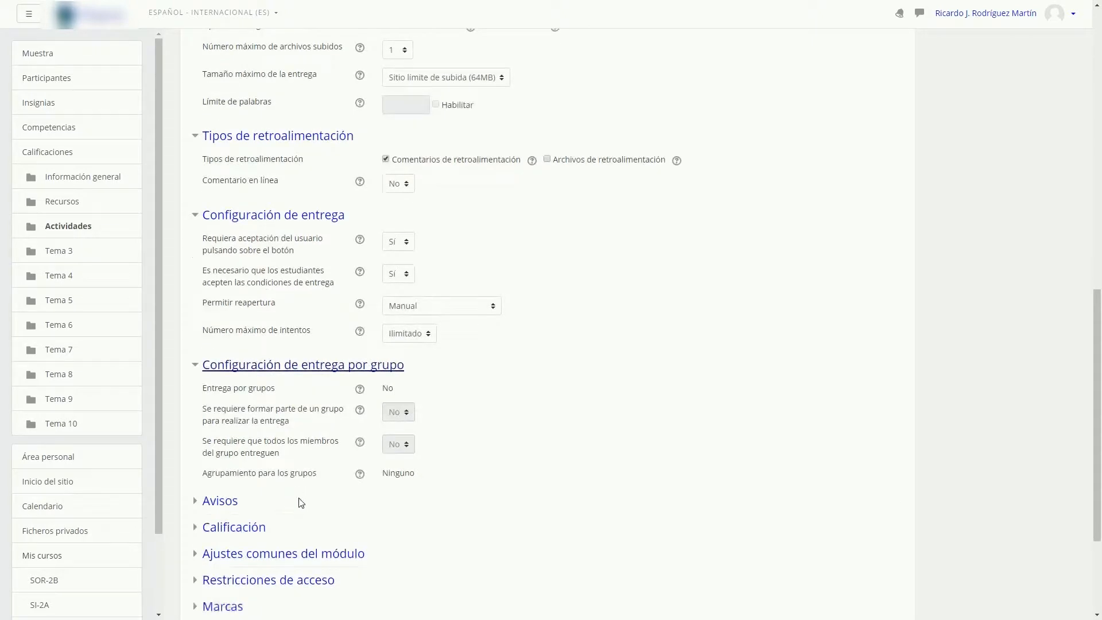
pyautogui.click(196, 500)
pyautogui.scroll(-3, 301, 480)
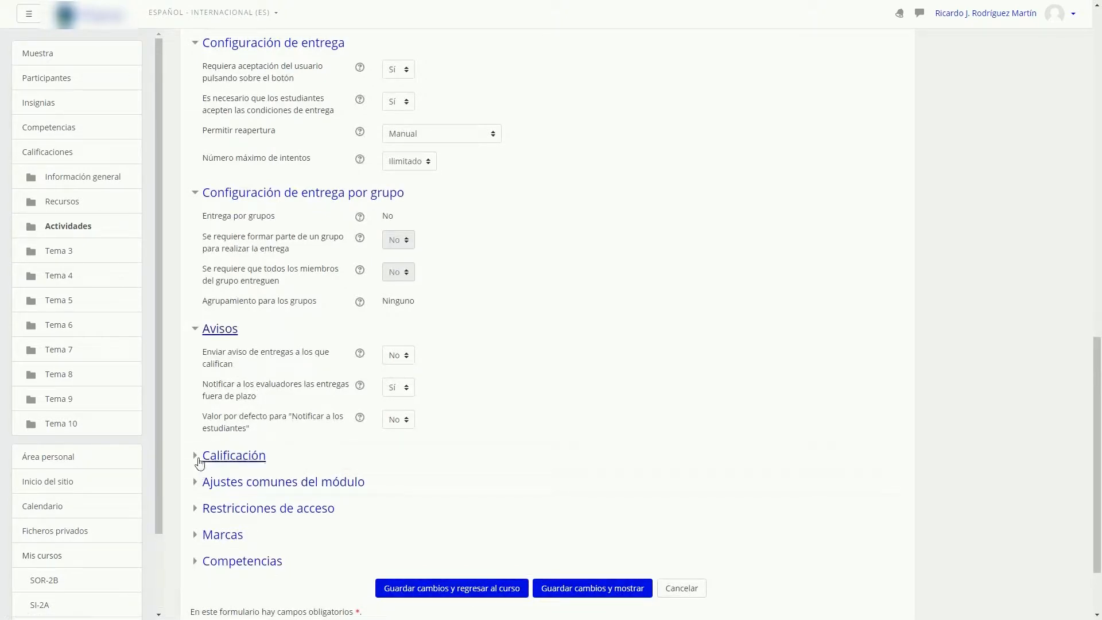
# Examine the task's Calificación section and its grade types, keeping Puntuación selected
pyautogui.click(206, 457)
pyautogui.scroll(-3, 309, 447)
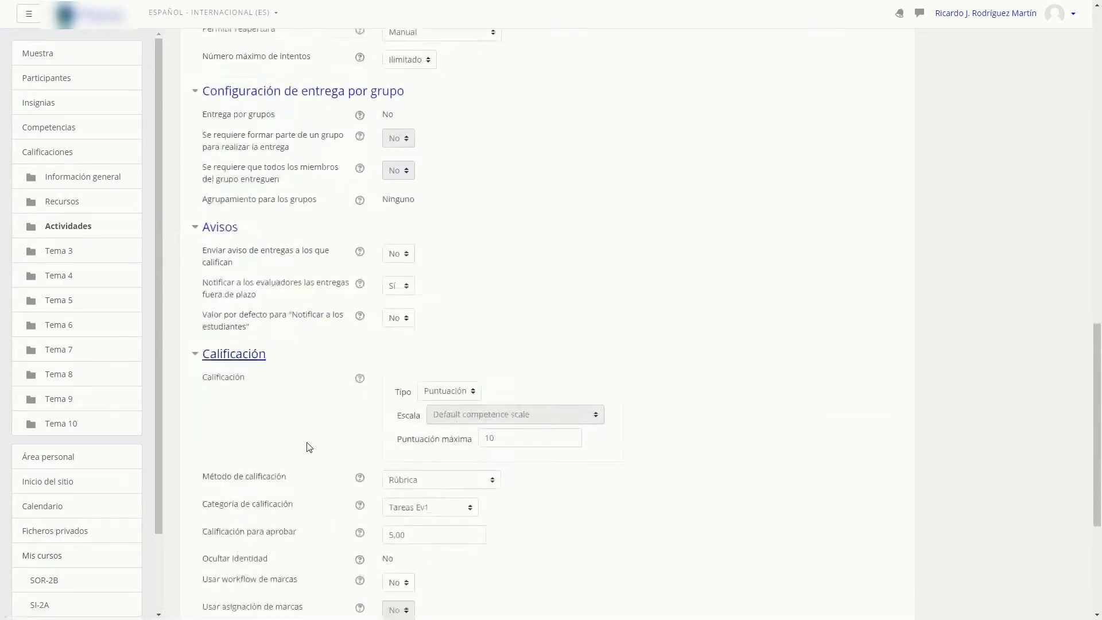
pyautogui.click(474, 324)
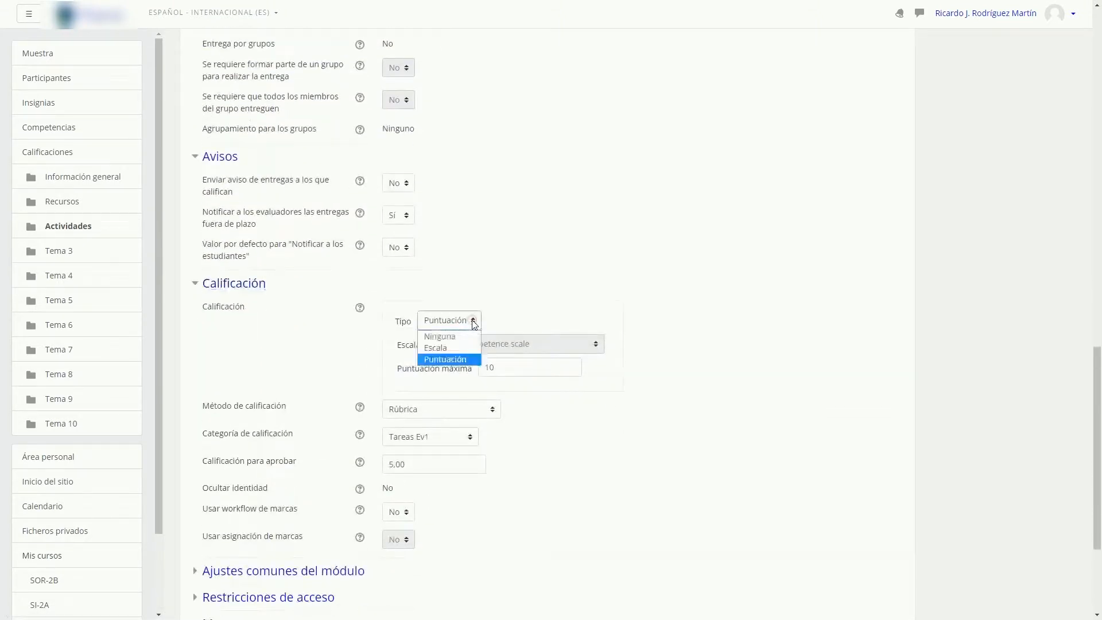
pyautogui.click(463, 359)
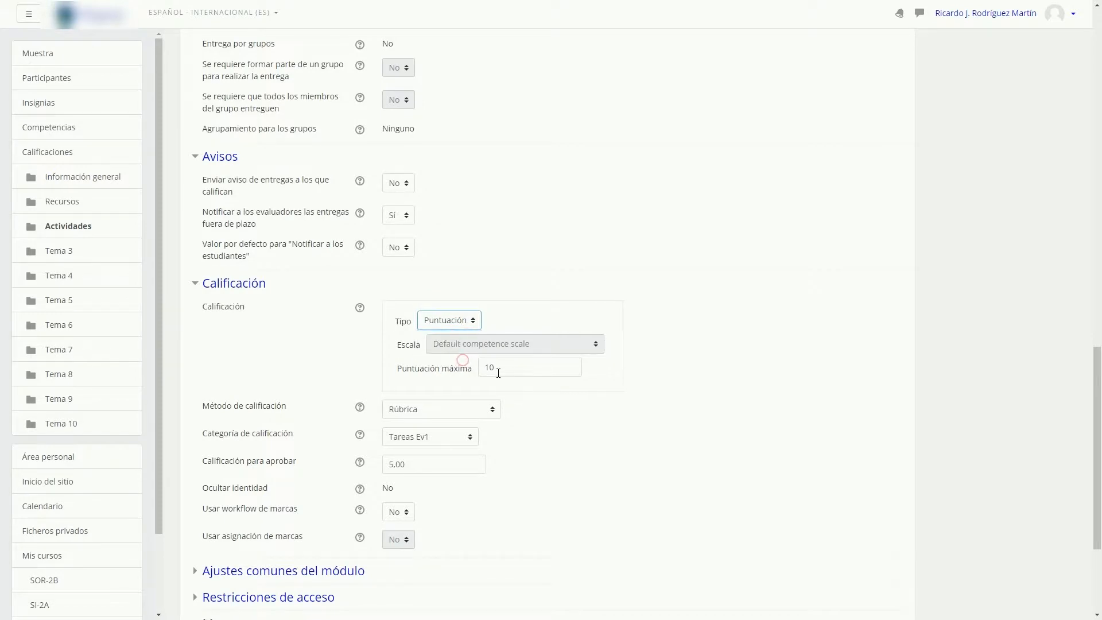
# Switch the task's grade type to Escala, check the available scales, and return the type to Puntuación
pyautogui.click(474, 323)
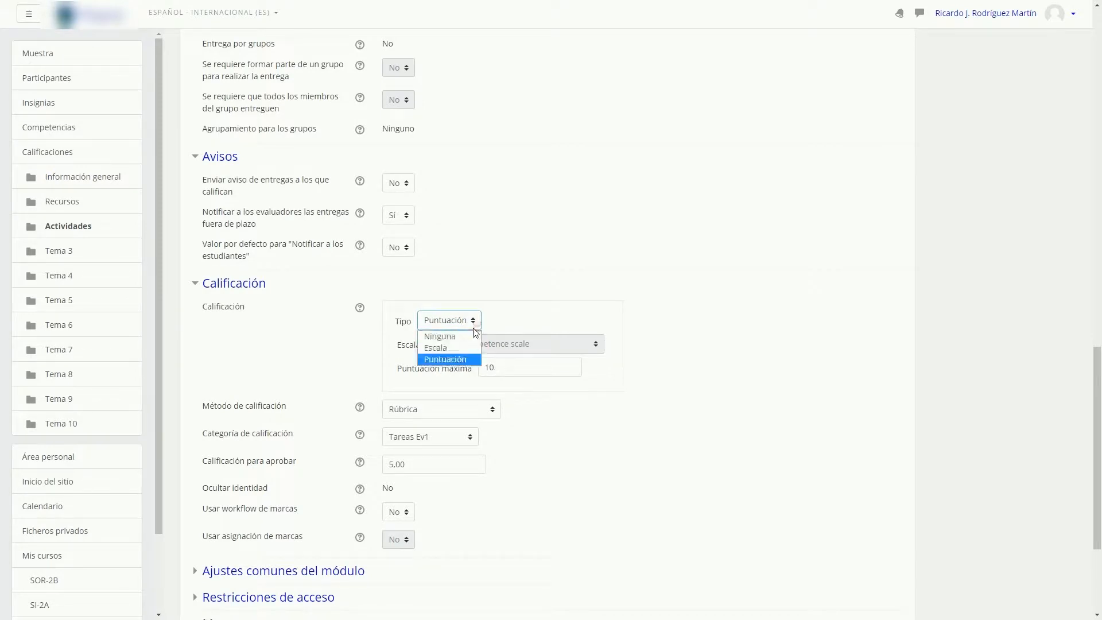
pyautogui.click(464, 344)
pyautogui.click(503, 347)
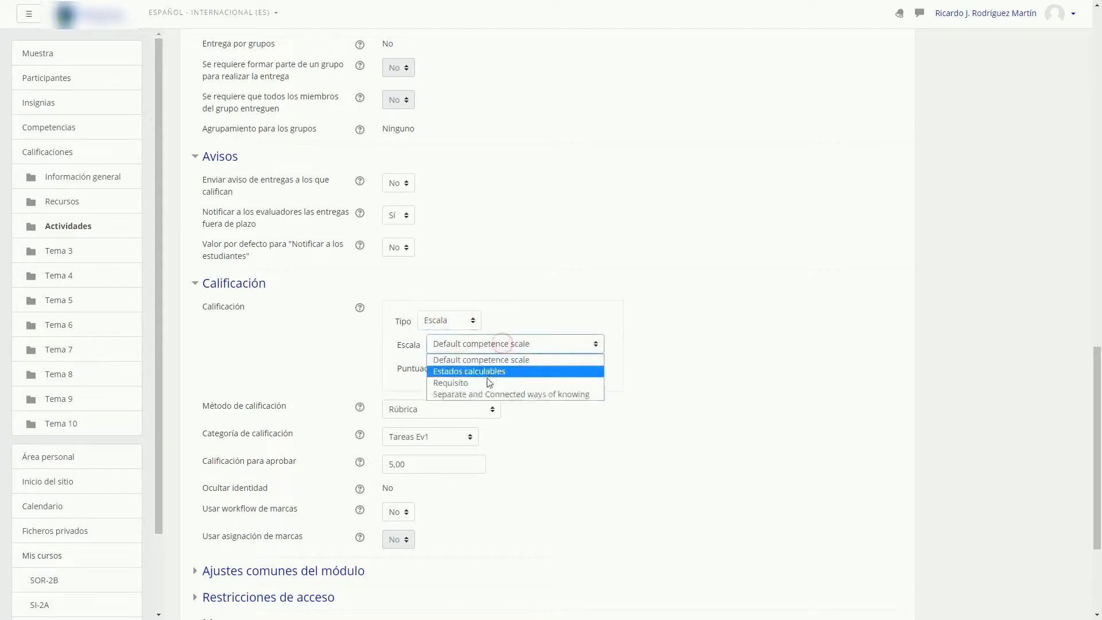
pyautogui.click(474, 321)
pyautogui.click(473, 323)
pyautogui.click(473, 323)
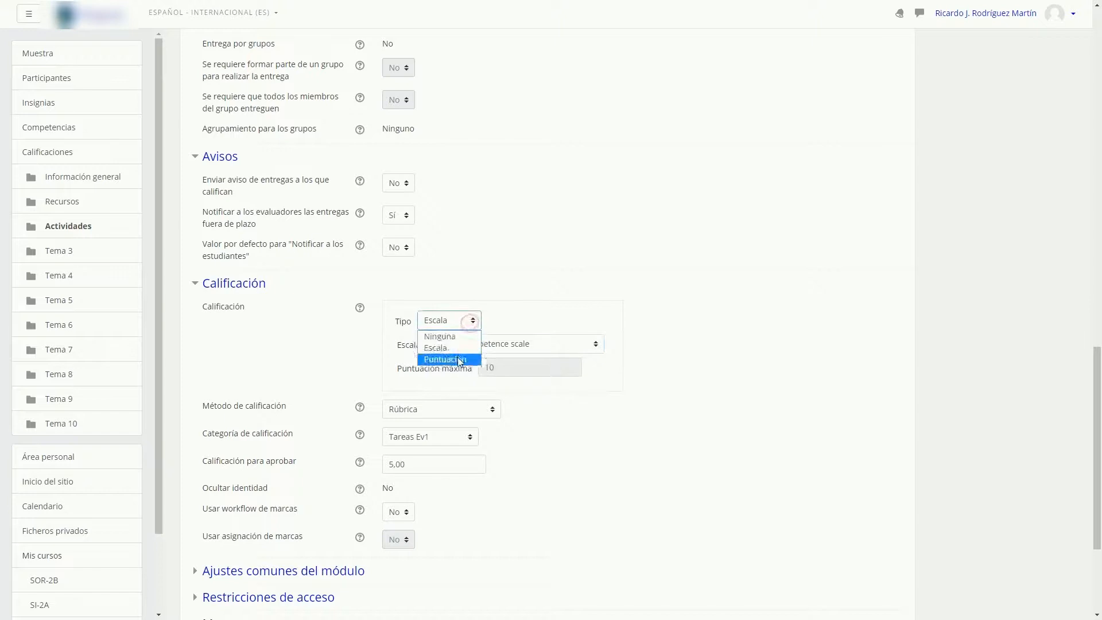
pyautogui.click(459, 359)
# Examine the Método de calificación choices and their help for the task, keeping Rúbrica selected
pyautogui.click(424, 414)
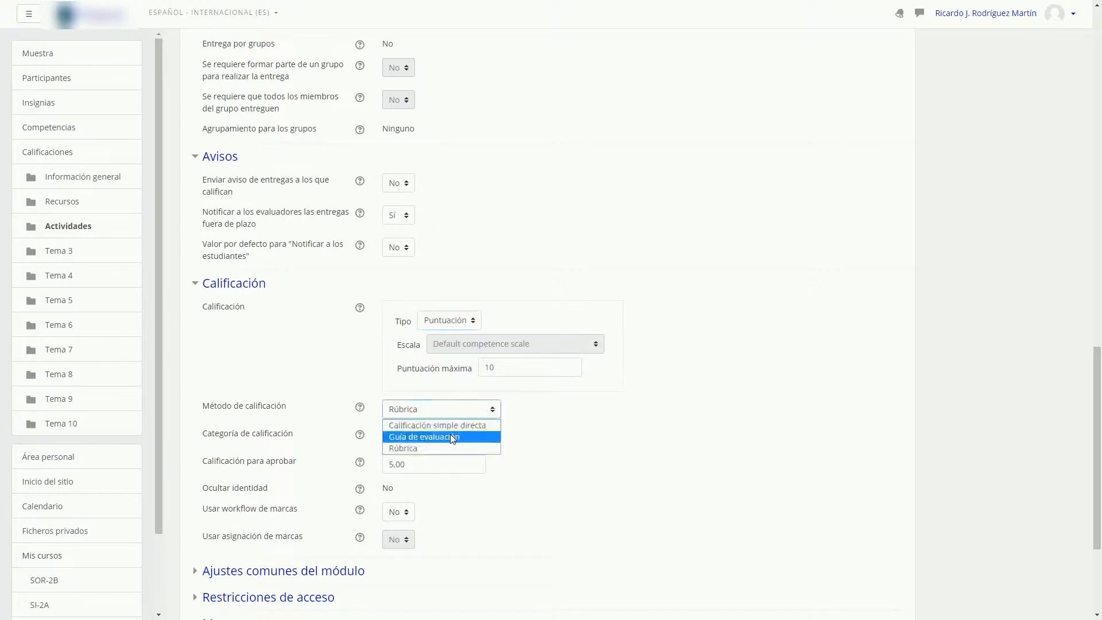
pyautogui.click(440, 454)
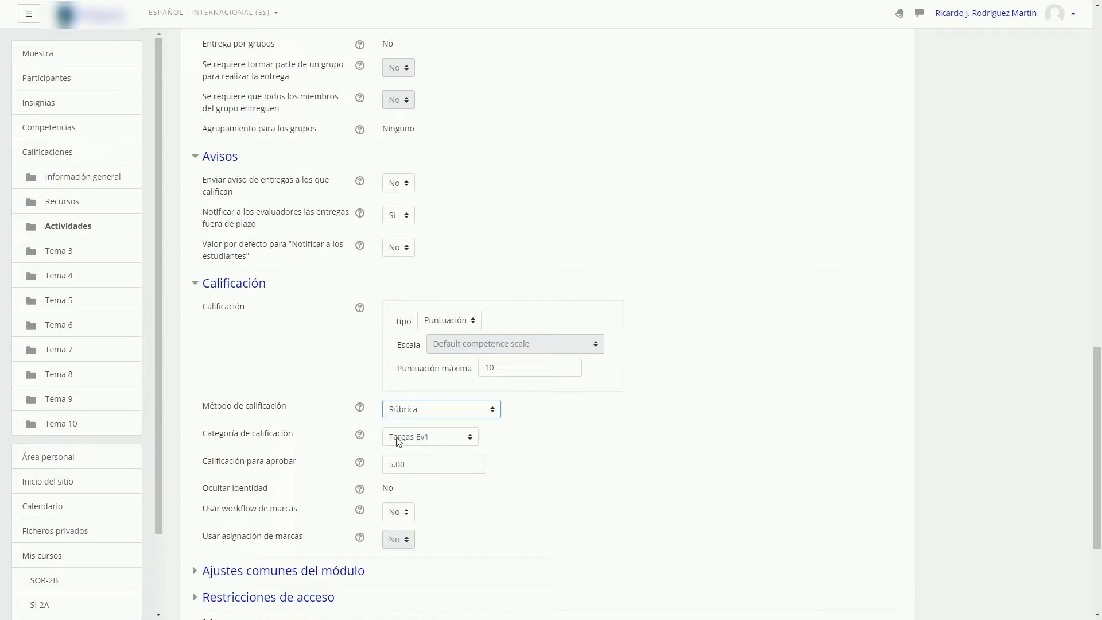
pyautogui.click(360, 408)
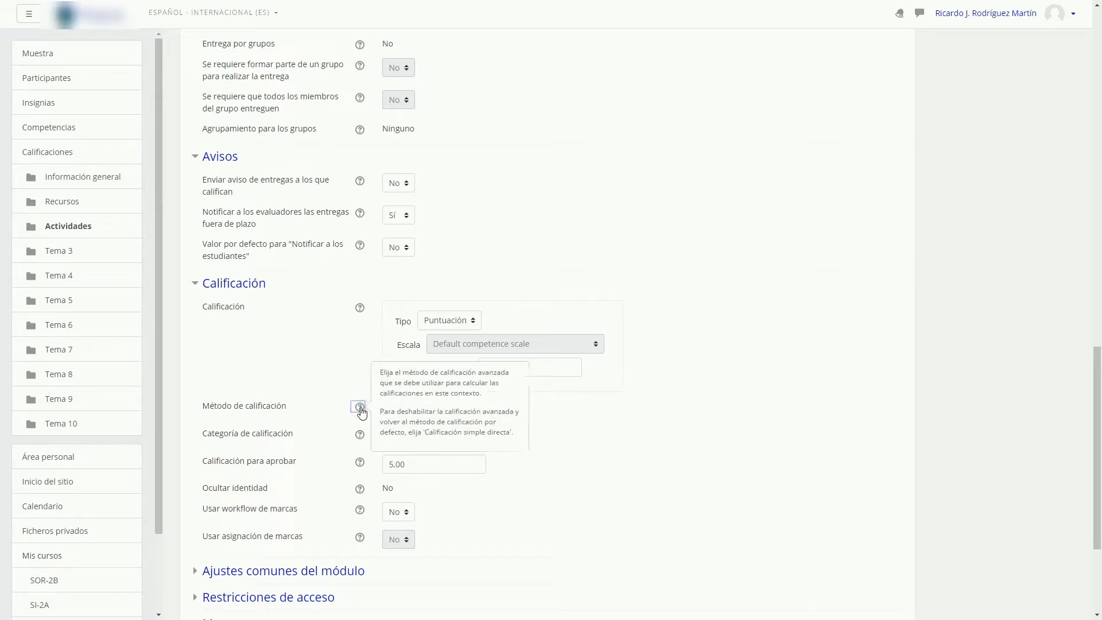
pyautogui.click(312, 442)
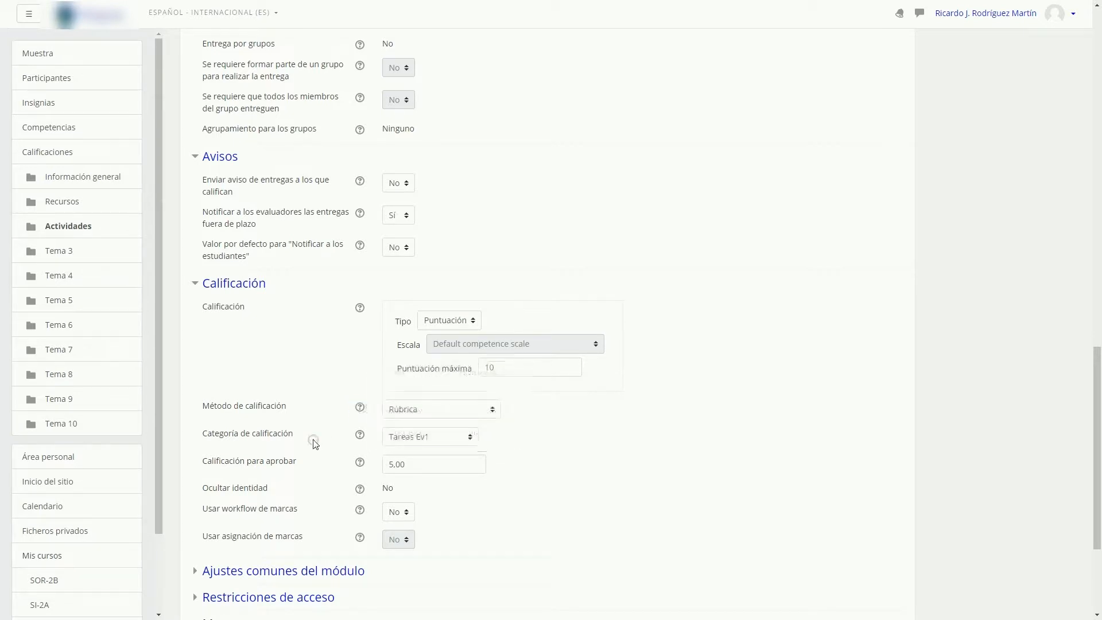
# Check the task's Categoría de calificación choices, keeping Tareas Ev1, and read the help for Usar workflow de marcas
pyautogui.click(422, 437)
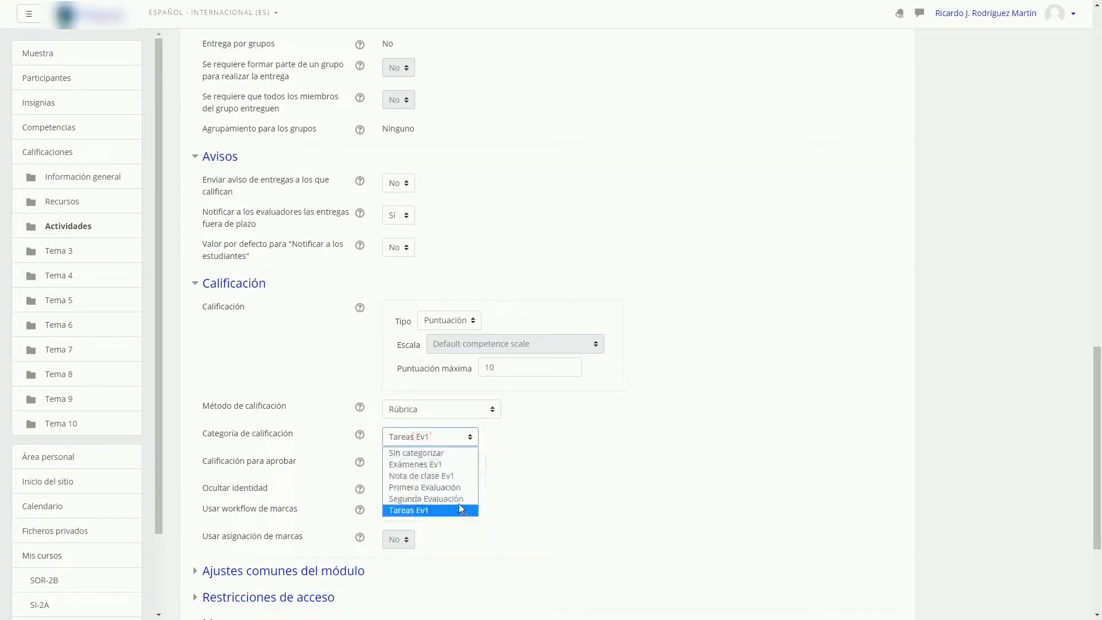
pyautogui.click(480, 442)
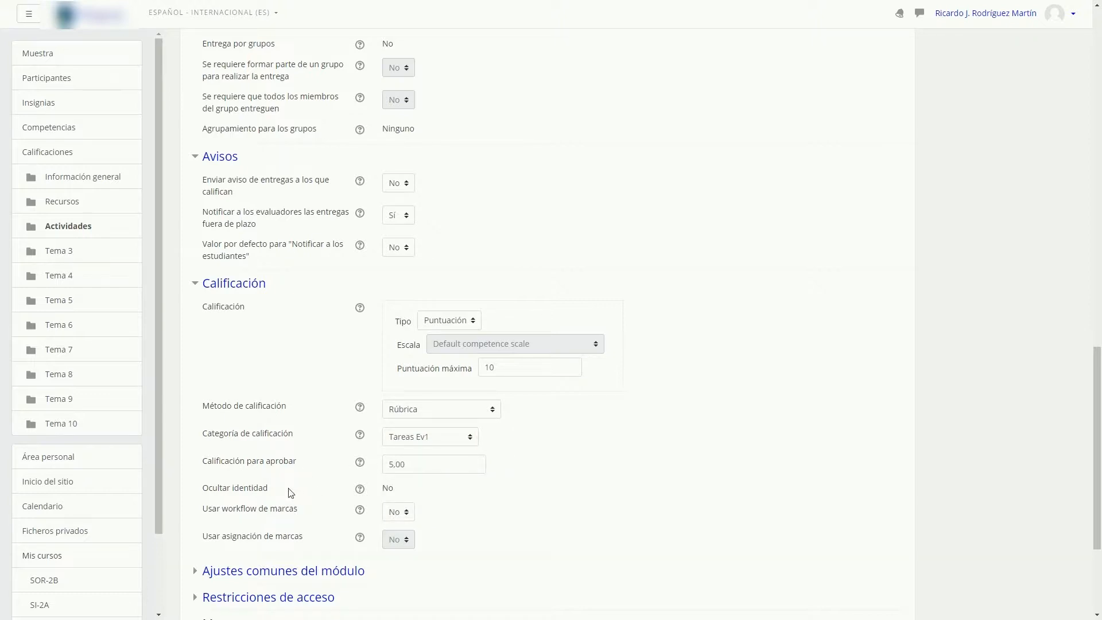
pyautogui.click(361, 511)
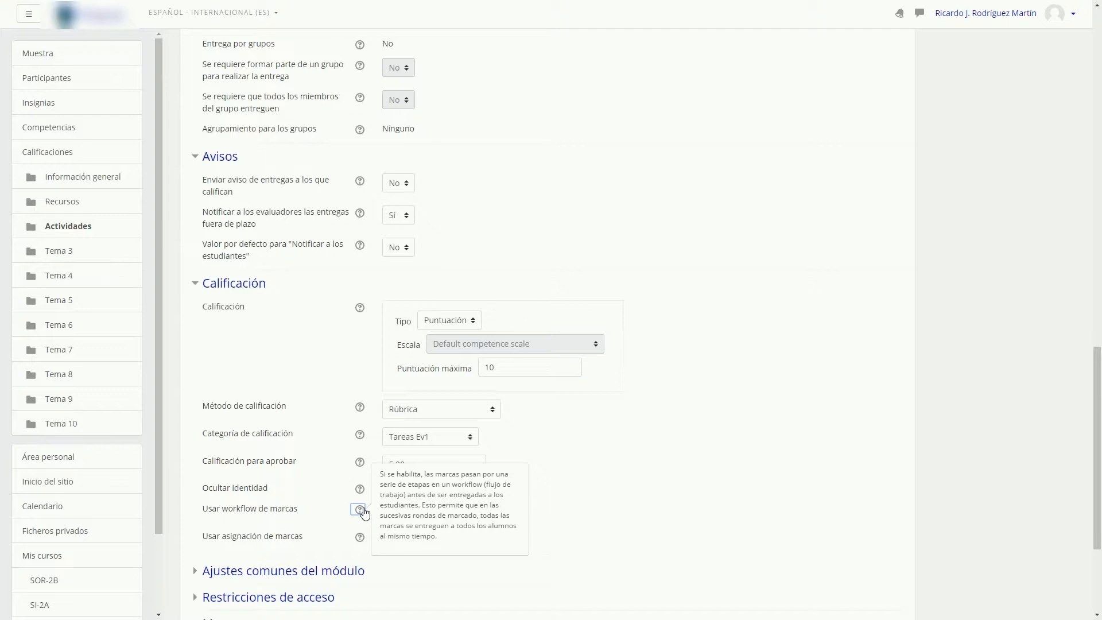
pyautogui.click(301, 519)
# Save the task's settings and return to the course page
pyautogui.scroll(-1, 301, 519)
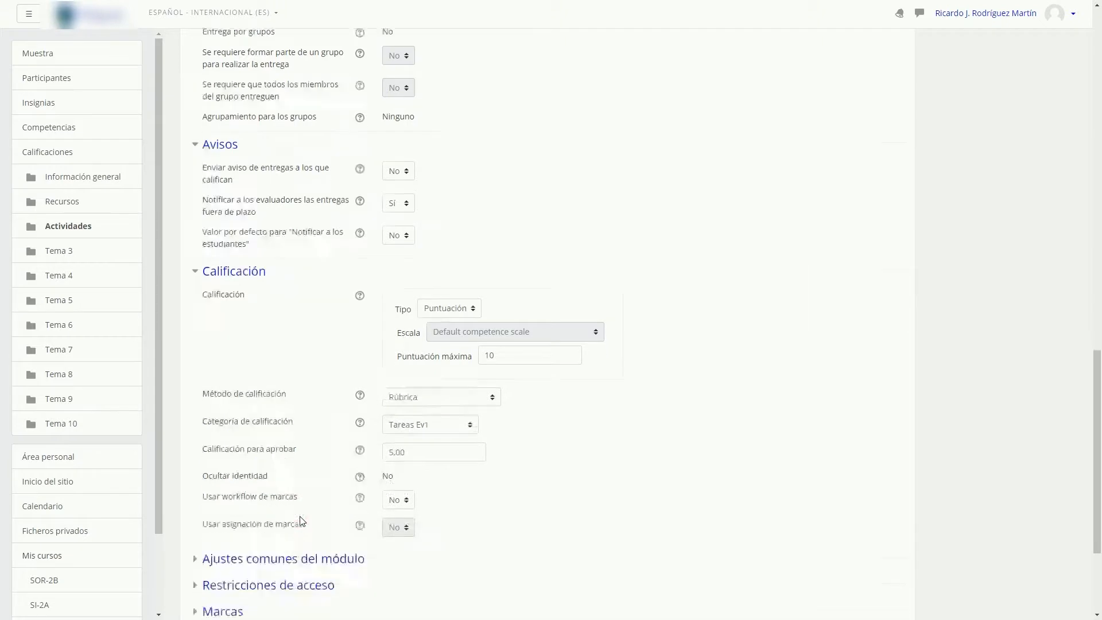
pyautogui.scroll(-1, 301, 519)
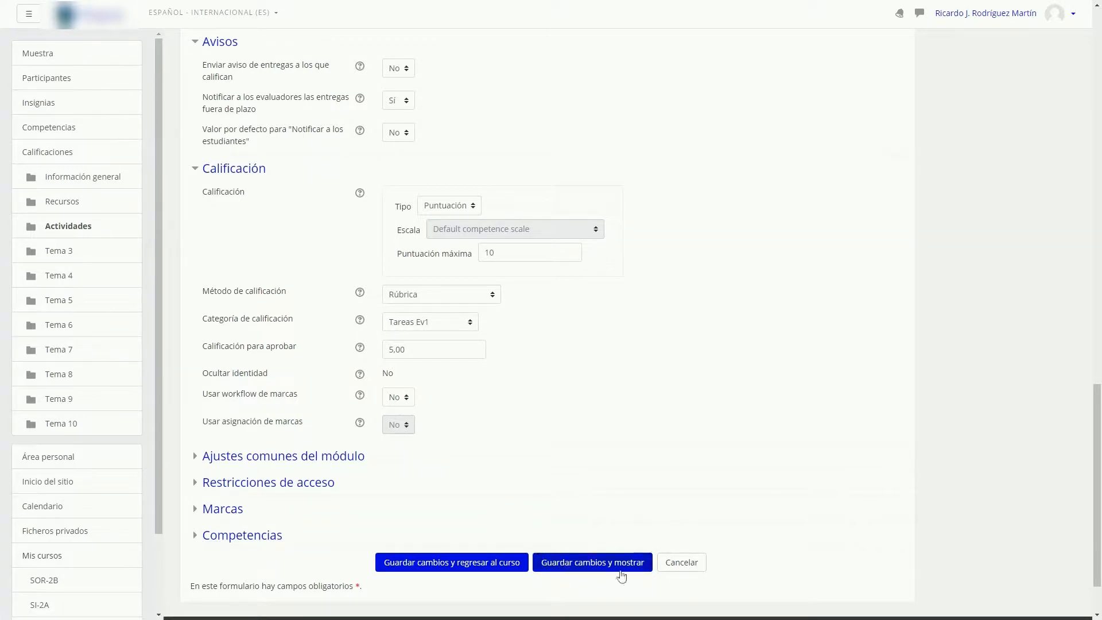
pyautogui.click(516, 562)
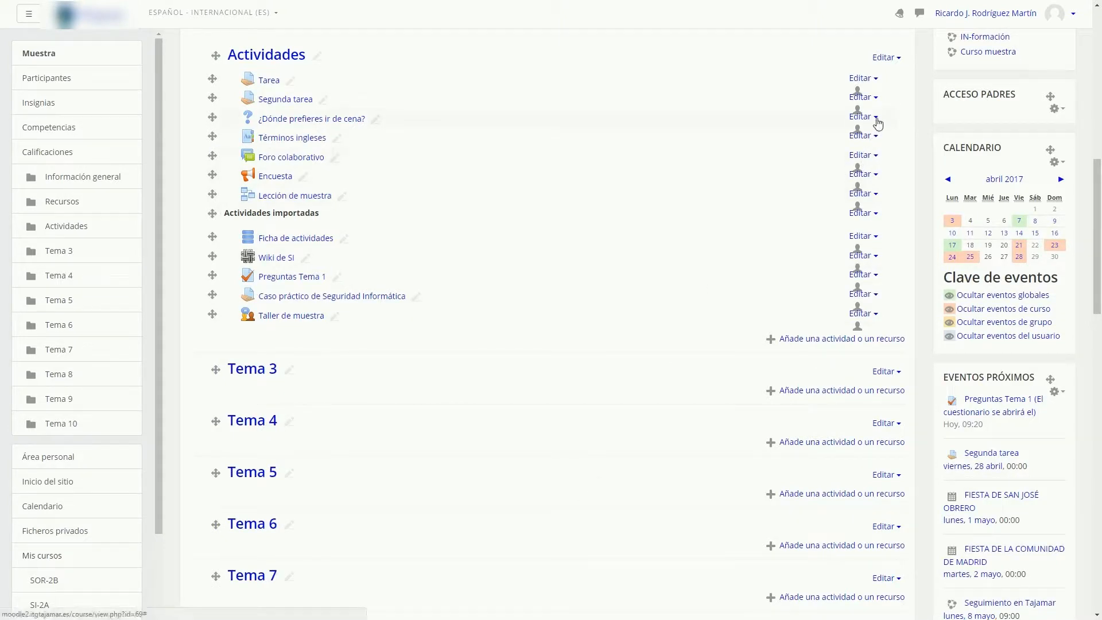
# Open the settings of the consulta "¿Dónde prefieres ir de cena?" and check its title and description
pyautogui.click(877, 116)
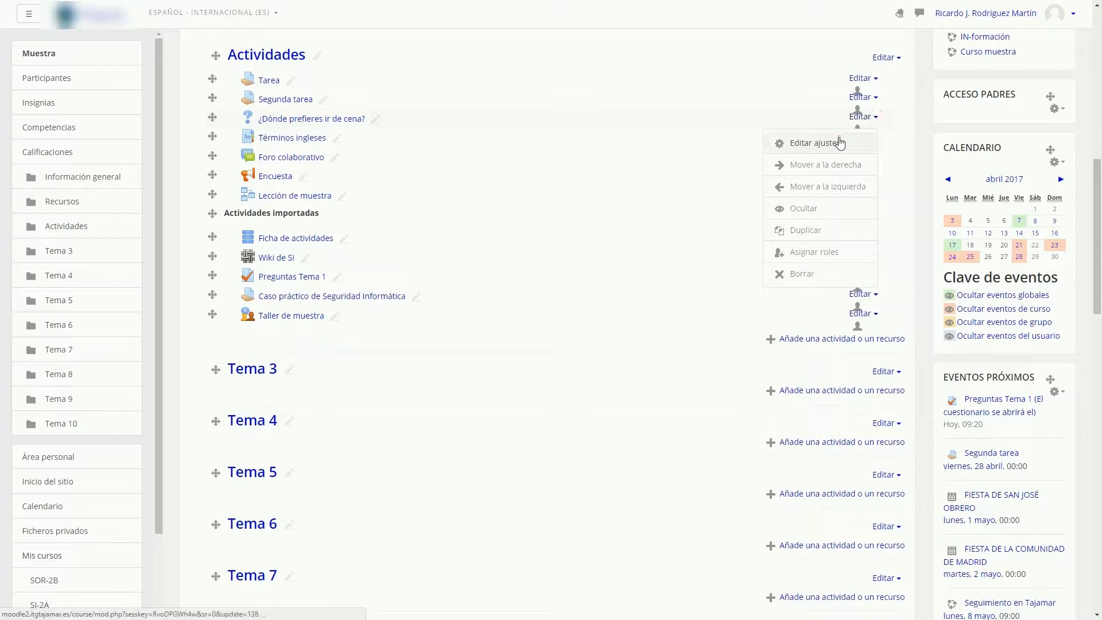
pyautogui.click(838, 142)
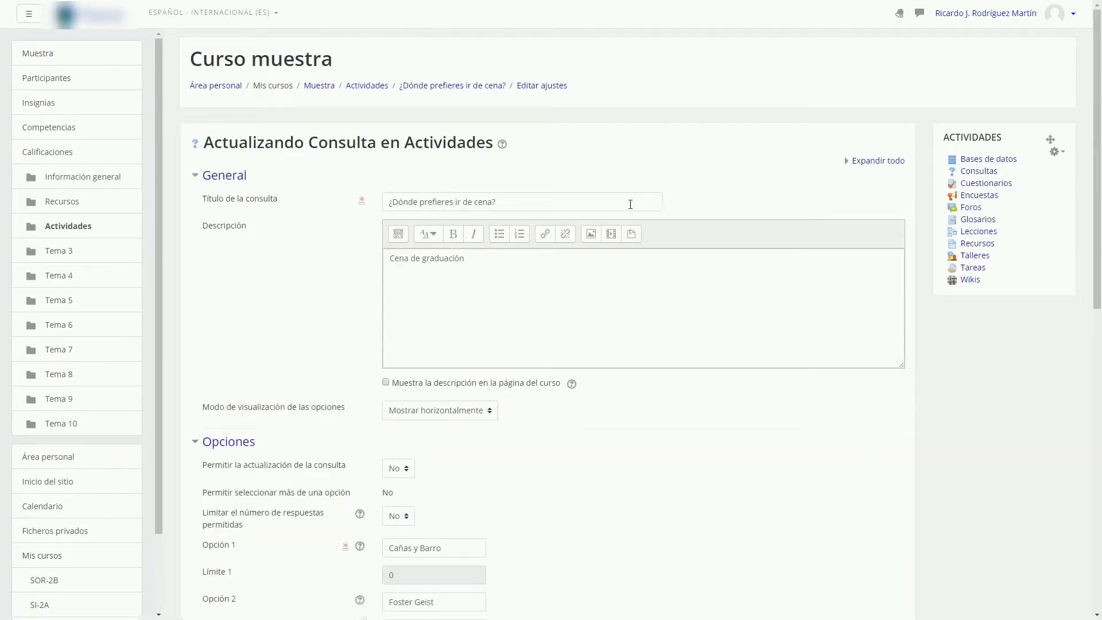
pyautogui.click(524, 205)
pyautogui.click(485, 272)
# Examine the consulta's Opciones section and its answer fields, including the help for Limitar el número de respuestas permitidas
pyautogui.scroll(-4, 482, 353)
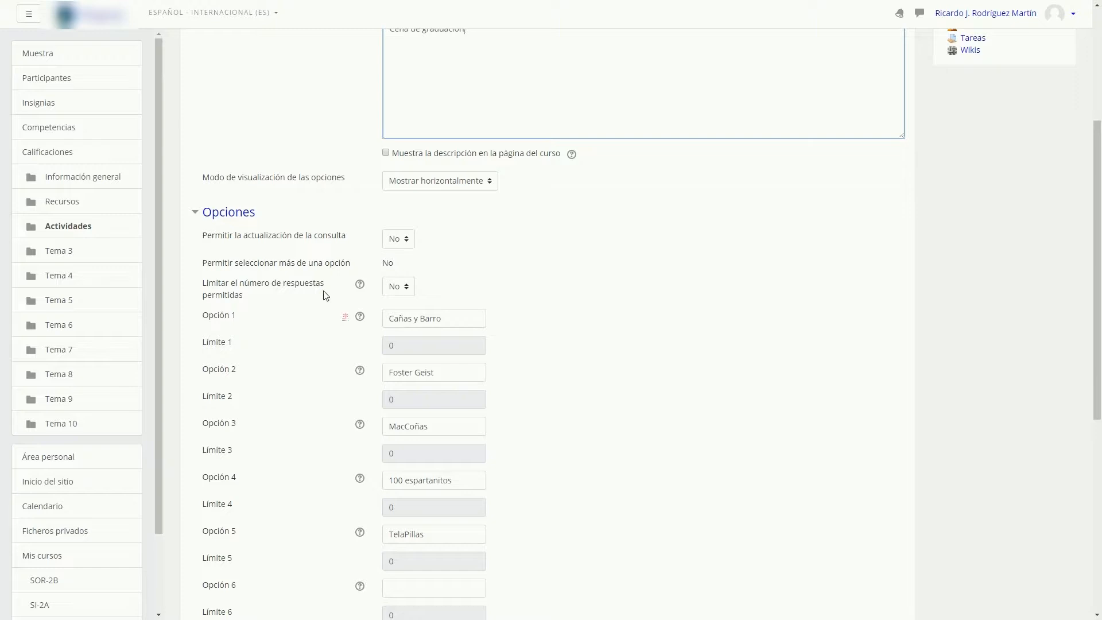
pyautogui.click(360, 285)
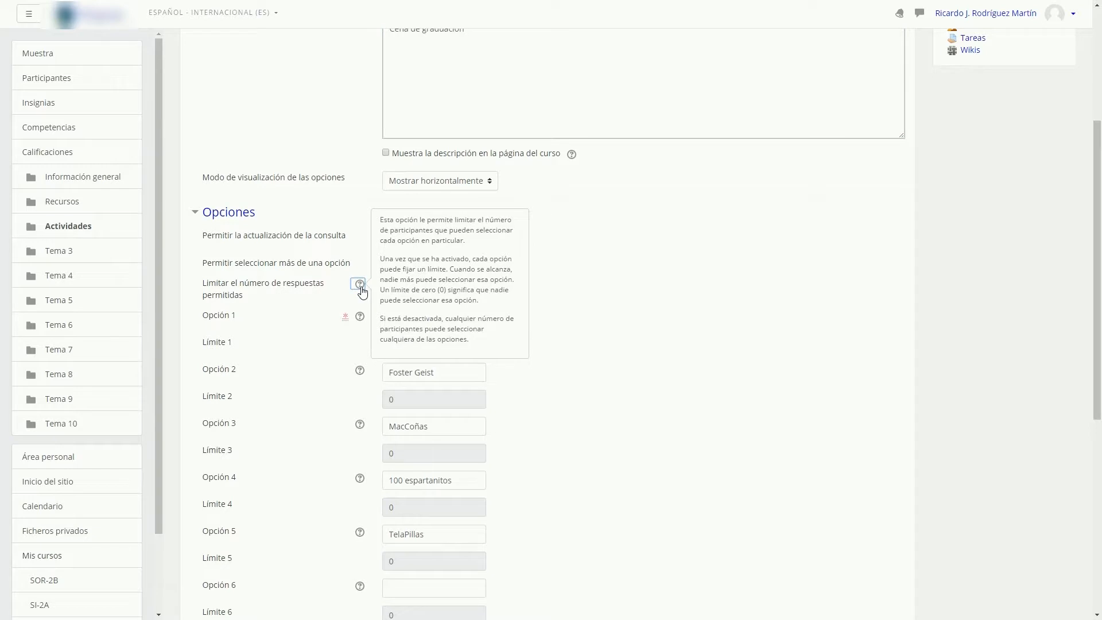
pyautogui.click(318, 293)
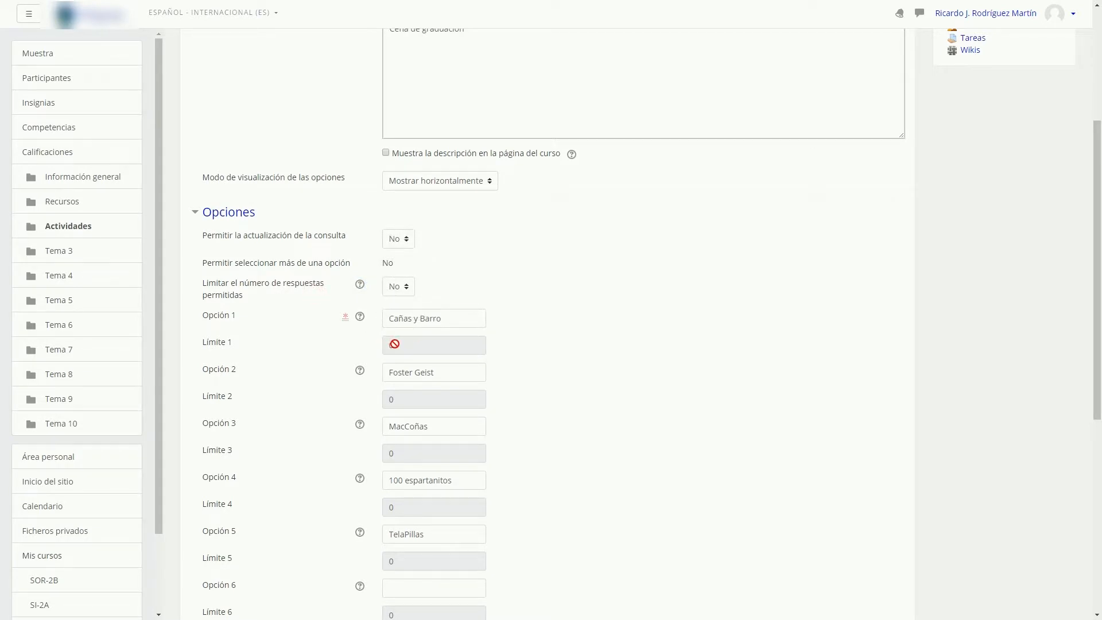
pyautogui.scroll(-2, 475, 343)
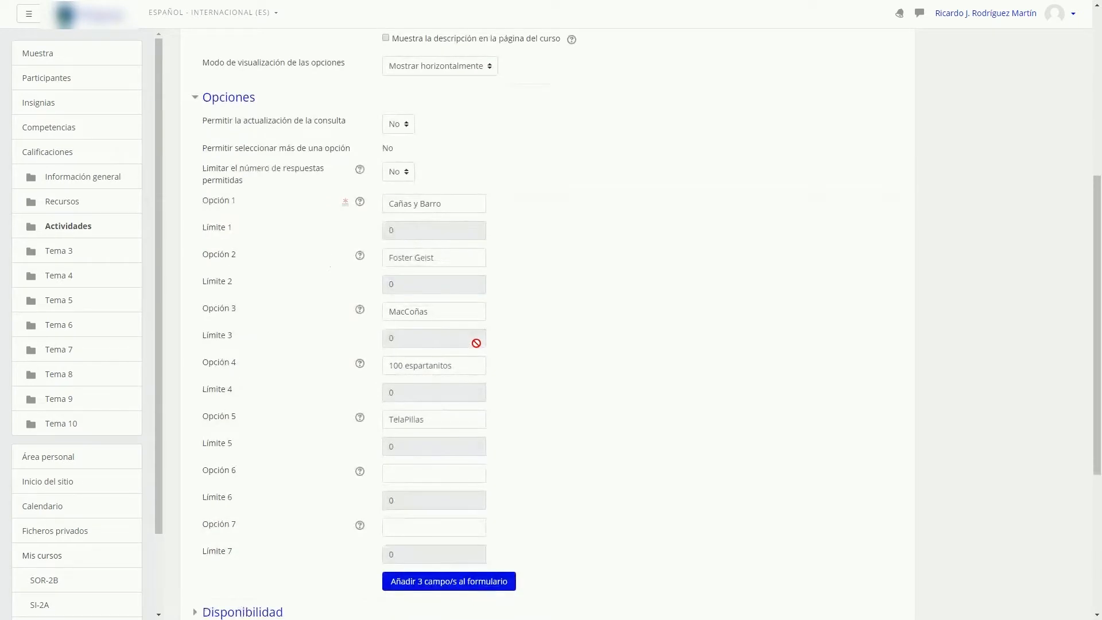
pyautogui.scroll(-5, 476, 342)
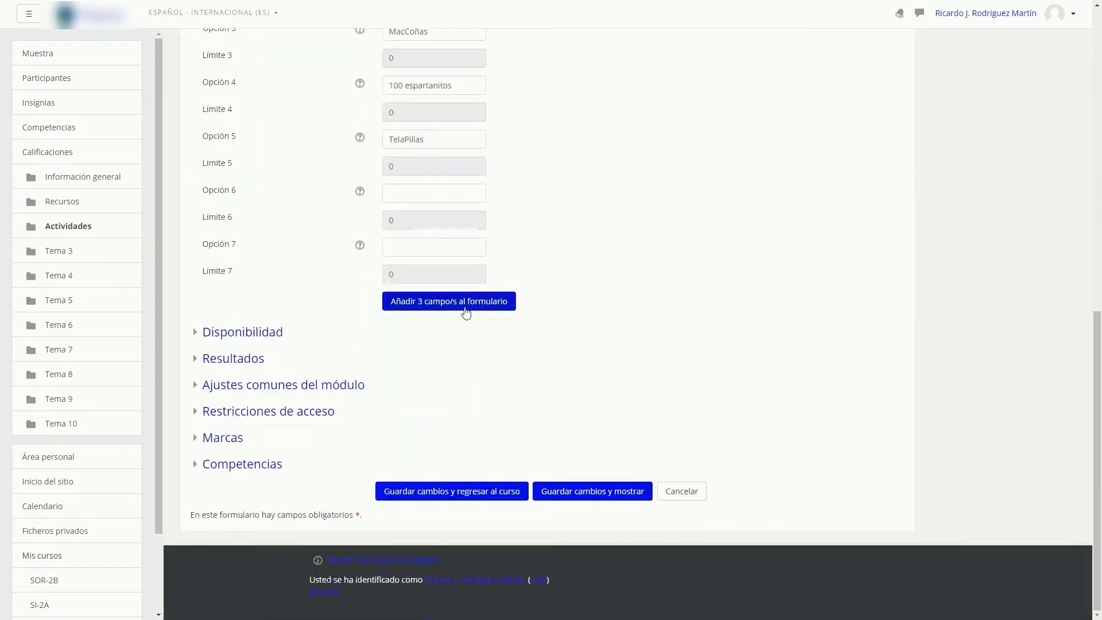
# Review the consulta's Disponibilidad and Resultados settings, including the Publicar resultados choices, and save it, returning to the course
pyautogui.click(197, 333)
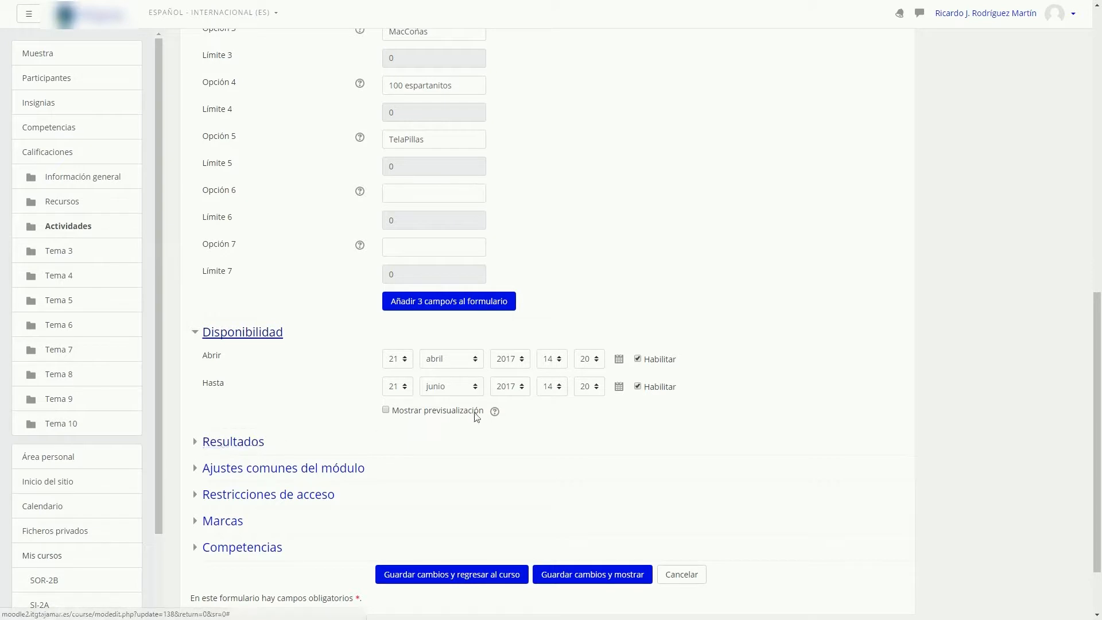
pyautogui.click(495, 412)
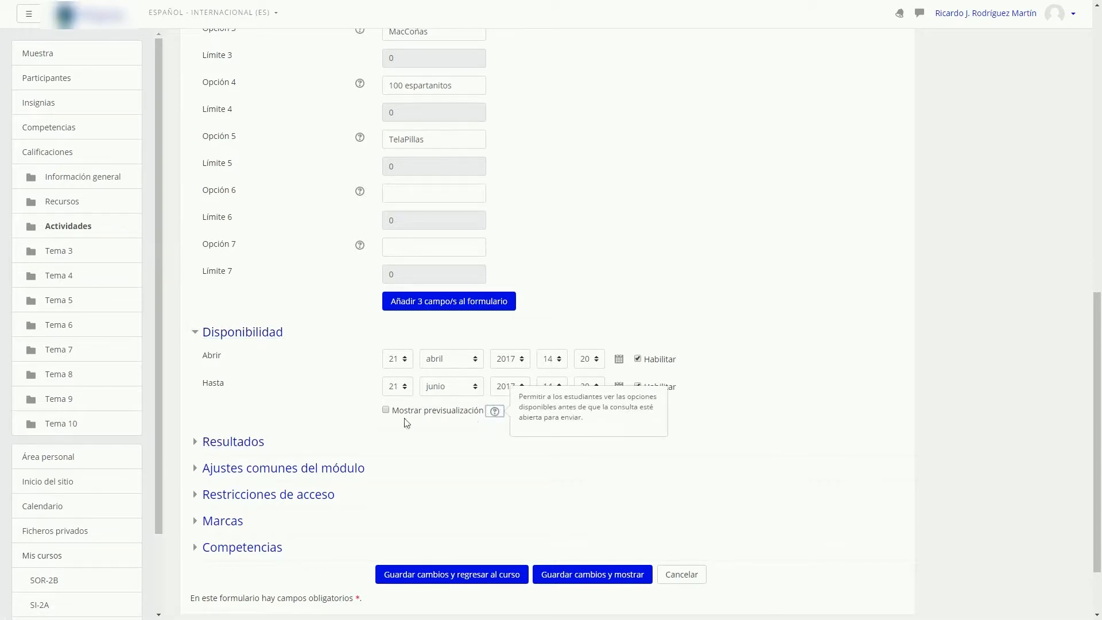
pyautogui.click(197, 444)
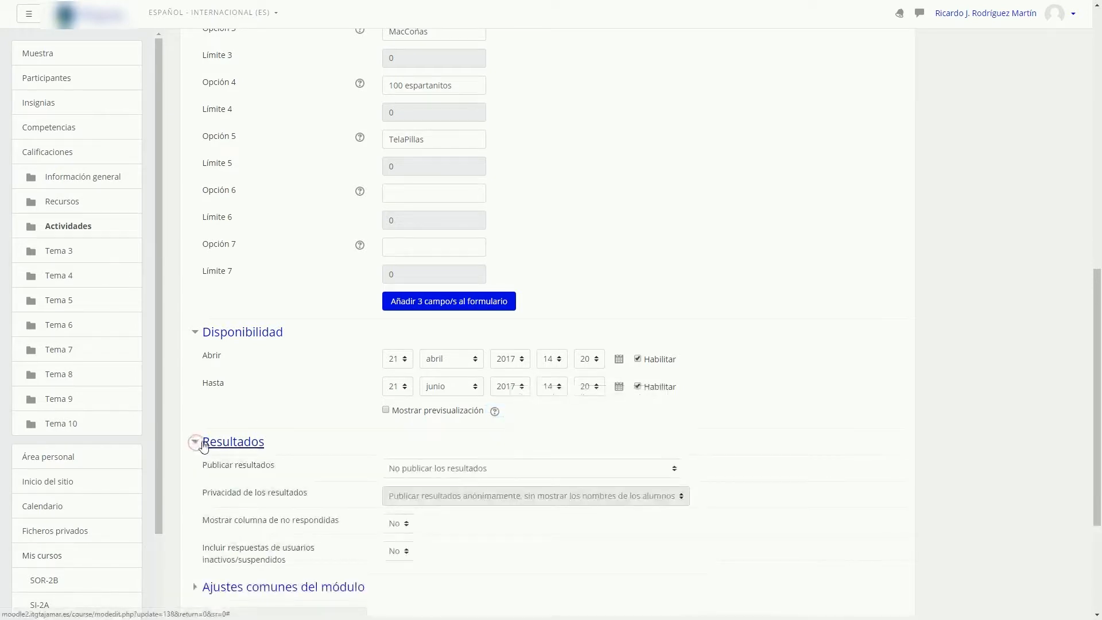
pyautogui.scroll(-4, 364, 408)
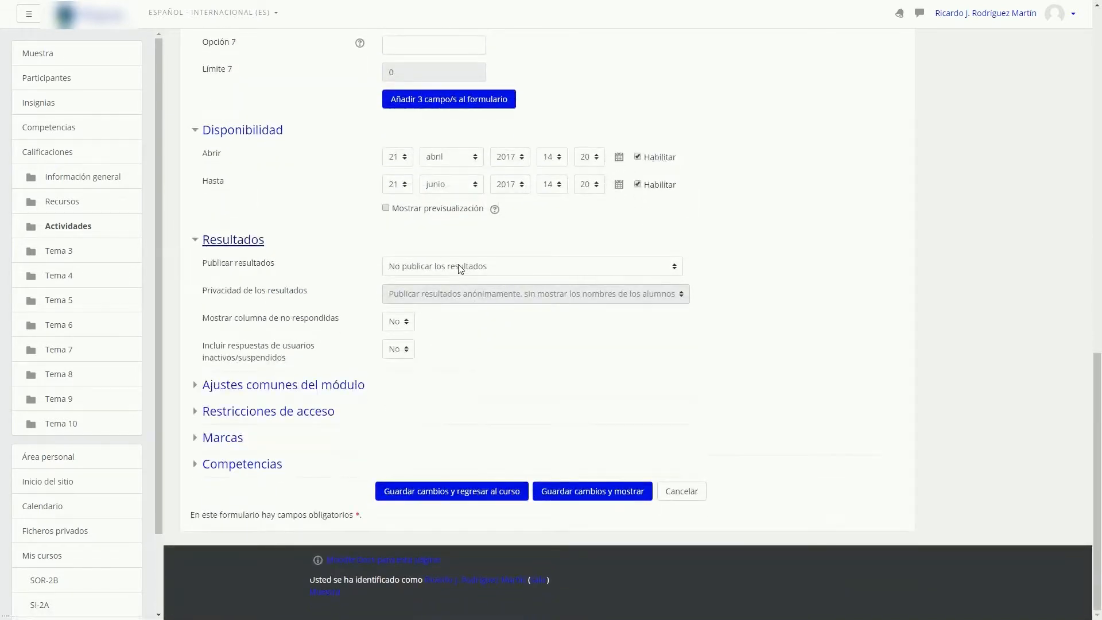
pyautogui.click(457, 269)
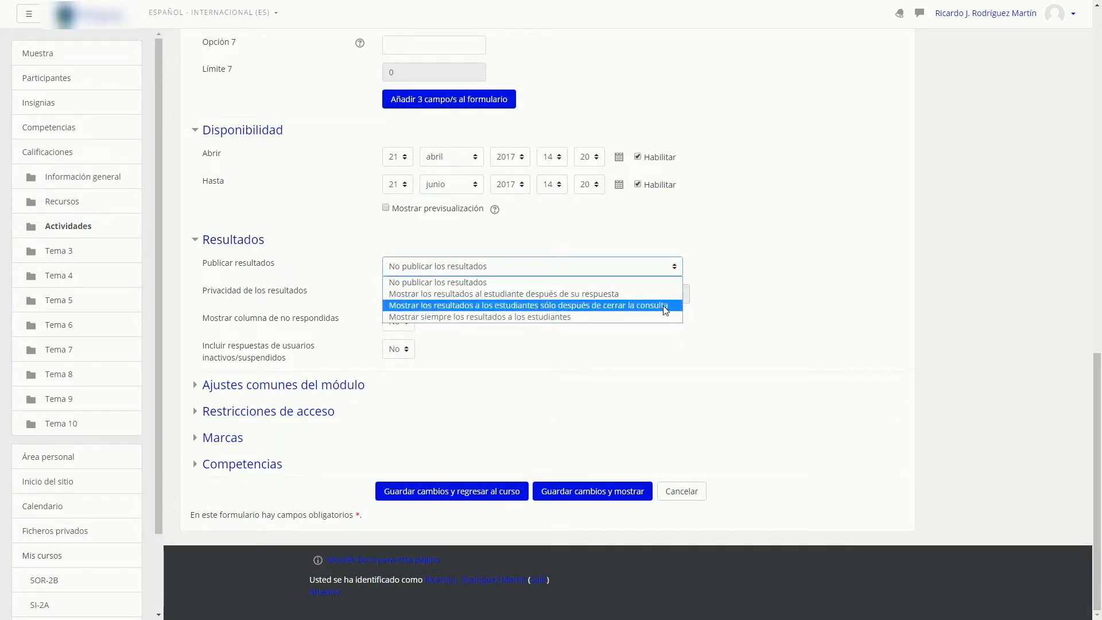
pyautogui.click(708, 268)
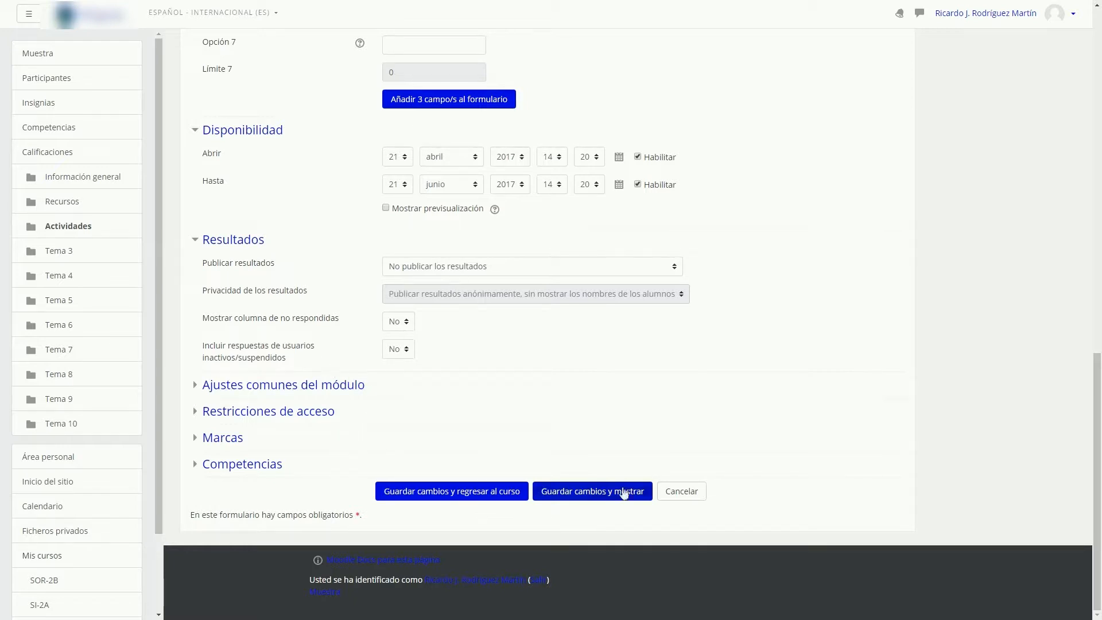
pyautogui.click(498, 496)
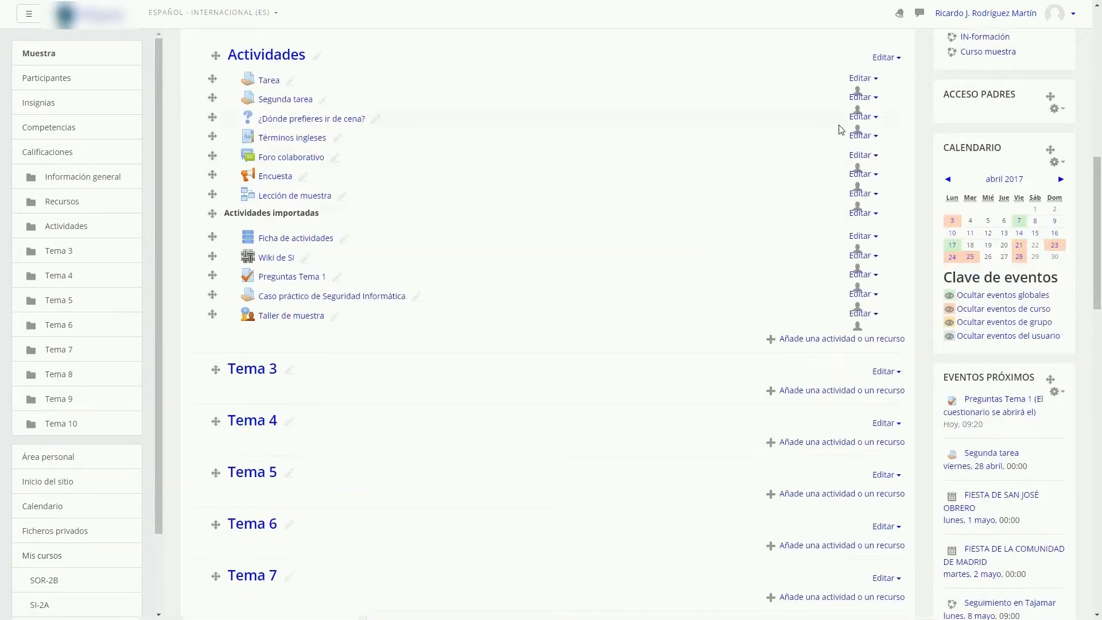
# Open the settings of the Términos ingleses glossary and check Tipo de glosario, keeping Glosario secundario
pyautogui.click(875, 136)
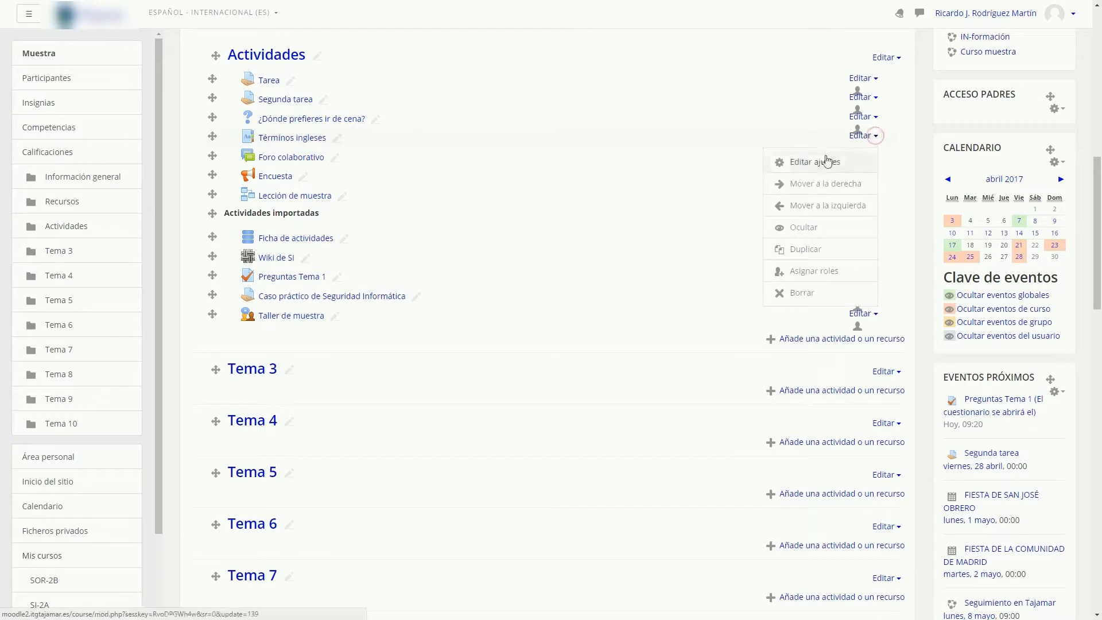
pyautogui.click(827, 162)
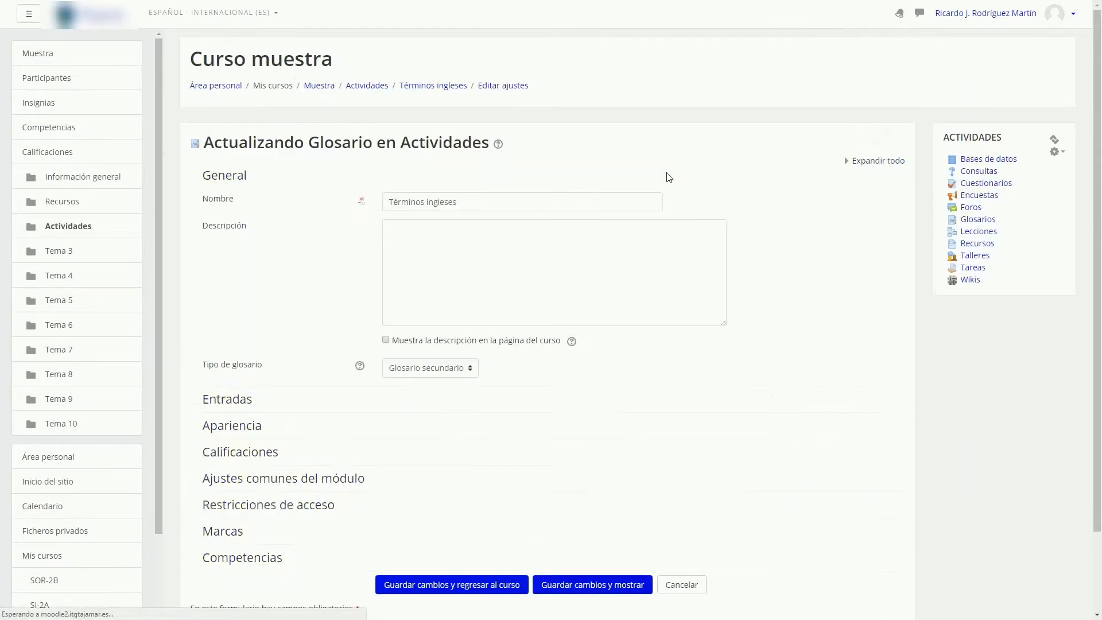
pyautogui.click(429, 411)
pyautogui.click(446, 436)
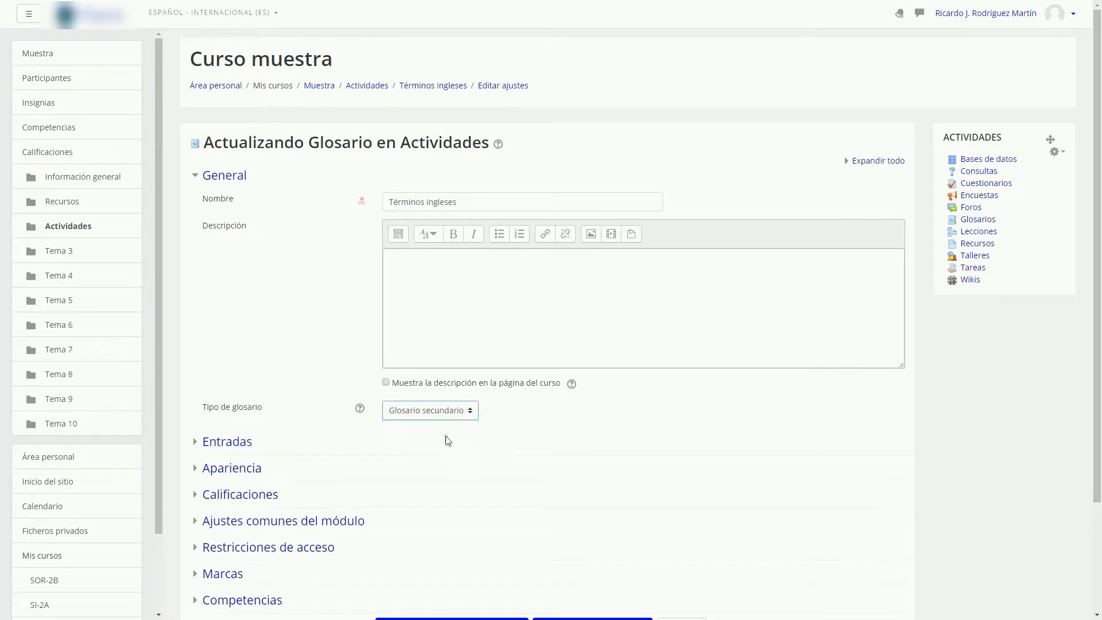
# Examine the glossary's Entradas section, including the choices for Estado de aprobación por defecto
pyautogui.click(201, 442)
pyautogui.scroll(-4, 256, 414)
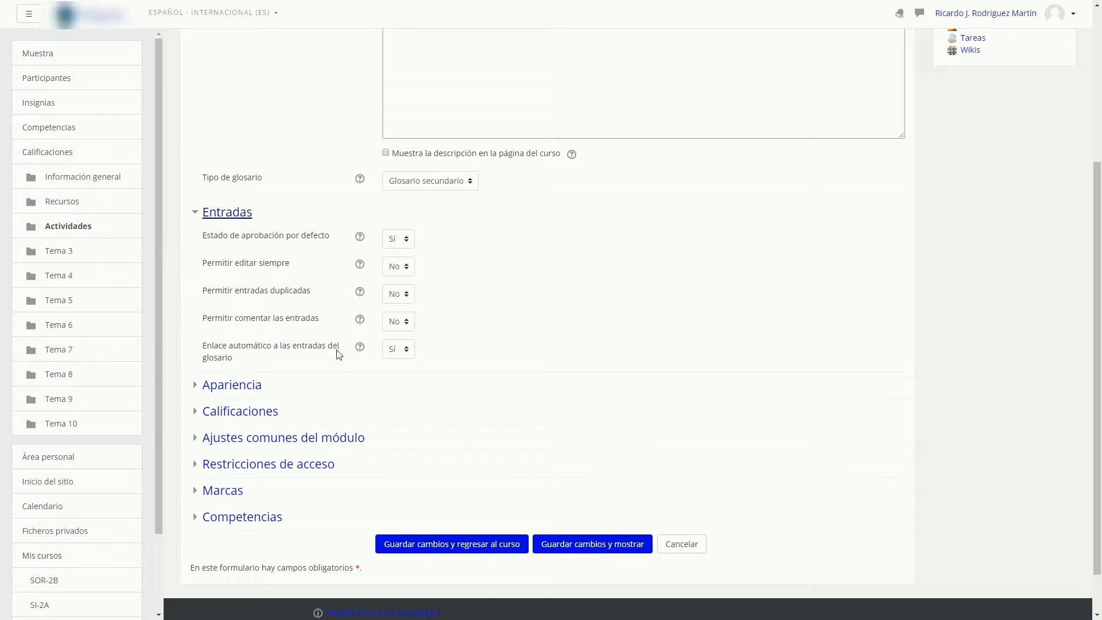
pyautogui.click(406, 240)
pyautogui.click(440, 240)
# Examine the glossary's Apariencia section, including the entry display formats and the help for both display format settings
pyautogui.click(196, 387)
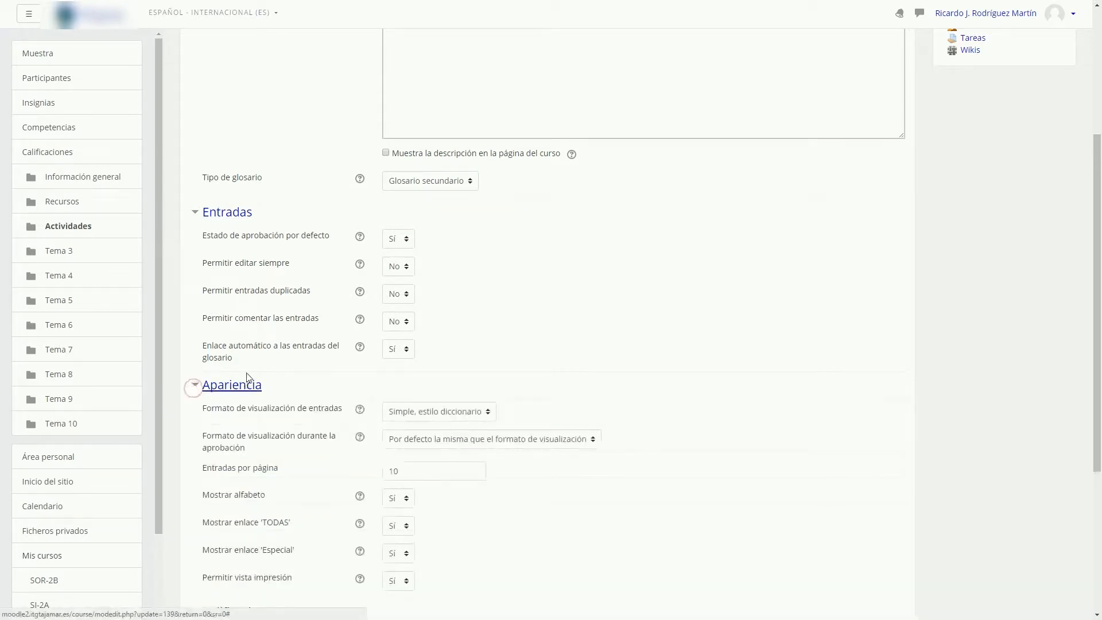
pyautogui.scroll(-3, 247, 379)
pyautogui.click(490, 240)
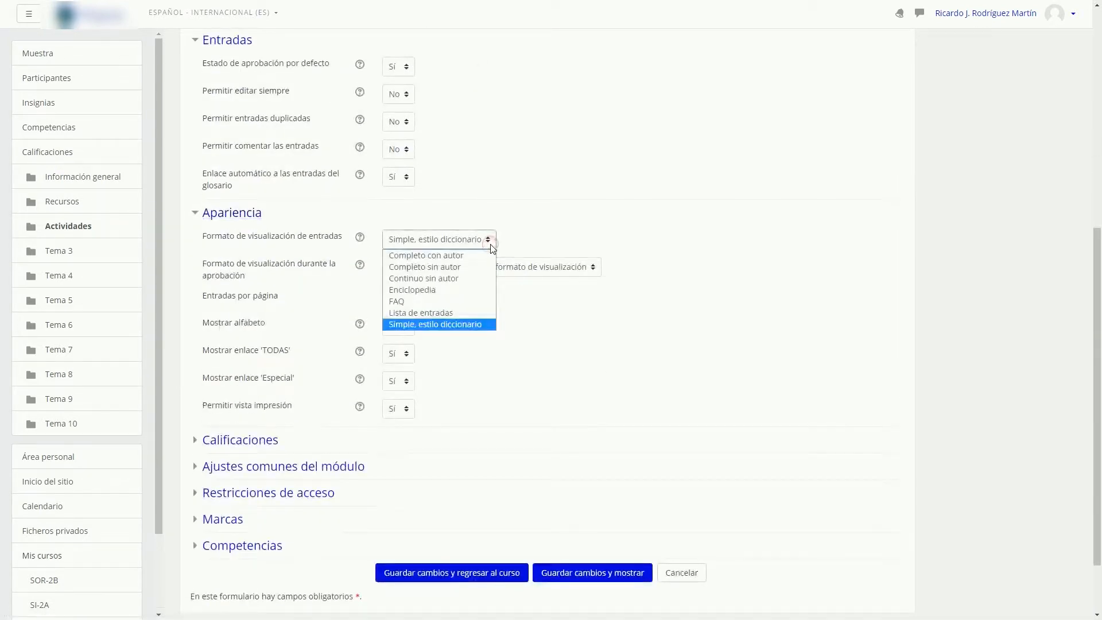
pyautogui.click(360, 237)
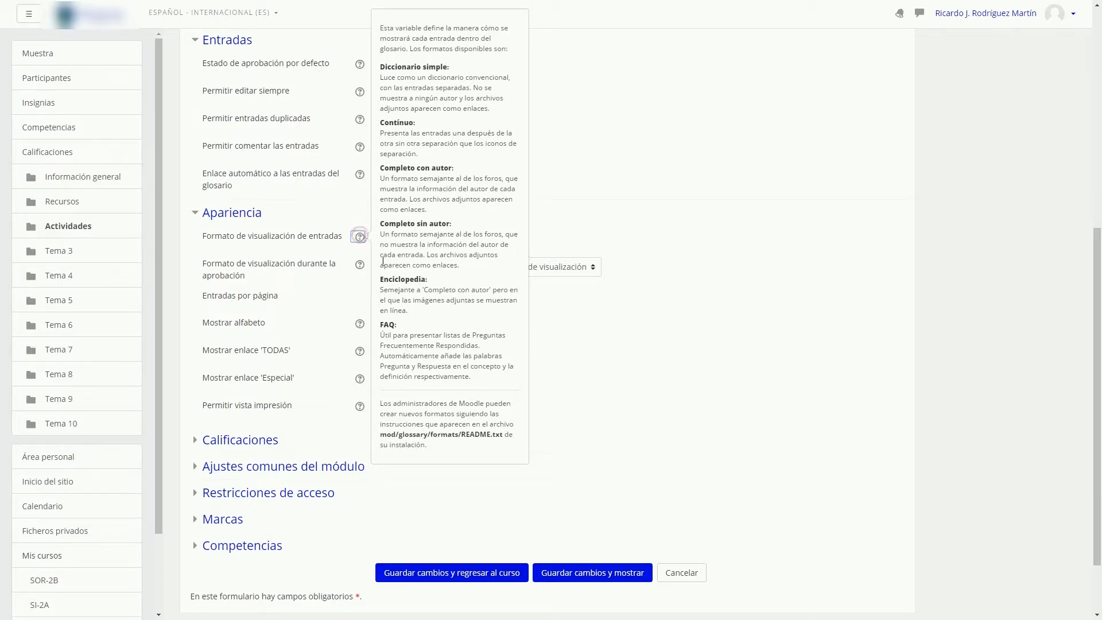
pyautogui.click(361, 265)
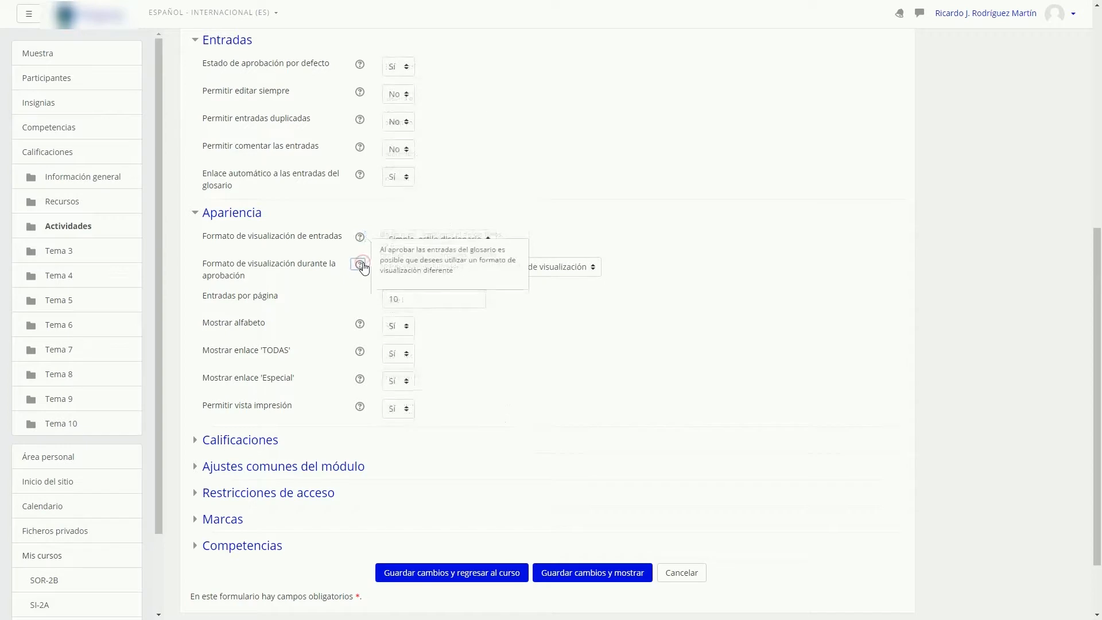
# Review the glossary's Calificaciones section, including the Tipo de consolidación choices, and save the glossary, returning to the course
pyautogui.click(562, 320)
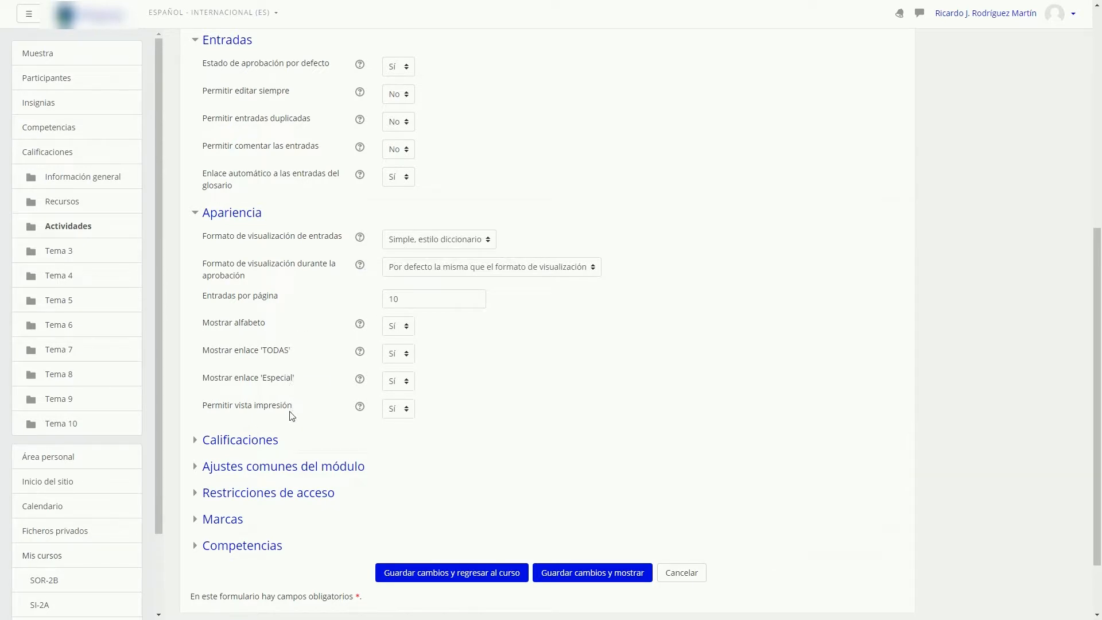
pyautogui.click(198, 440)
pyautogui.scroll(-1, 282, 417)
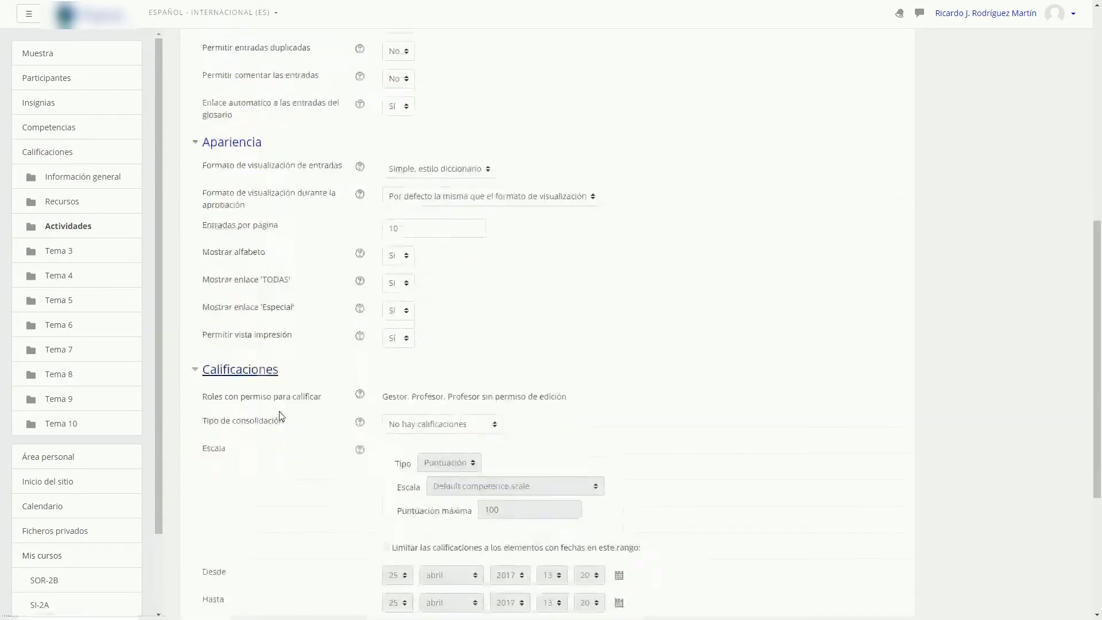
pyautogui.click(485, 323)
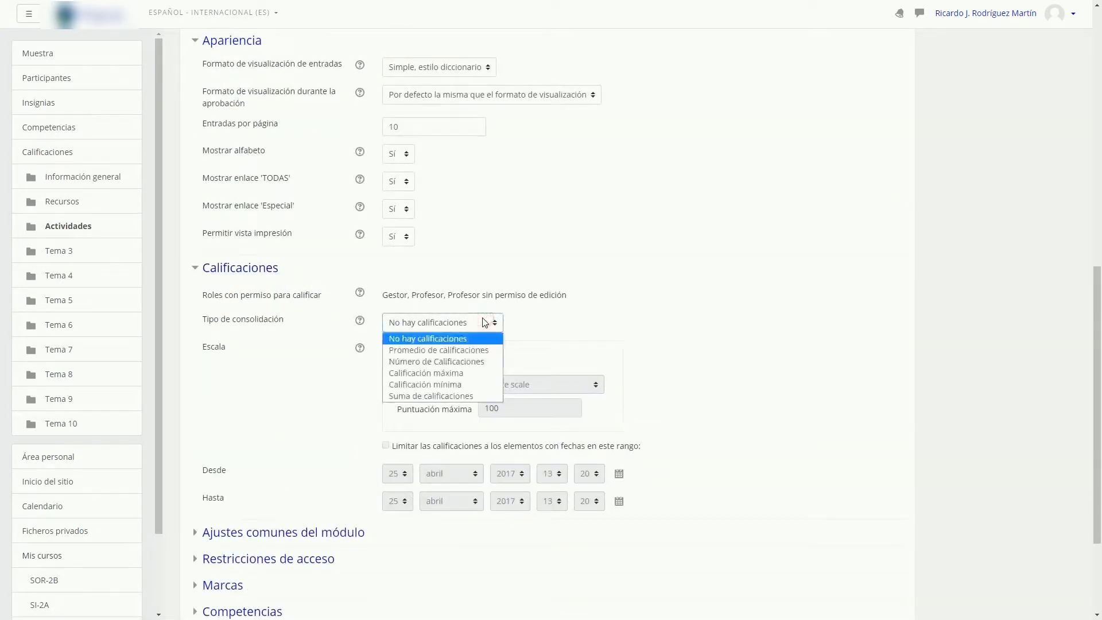
pyautogui.click(523, 327)
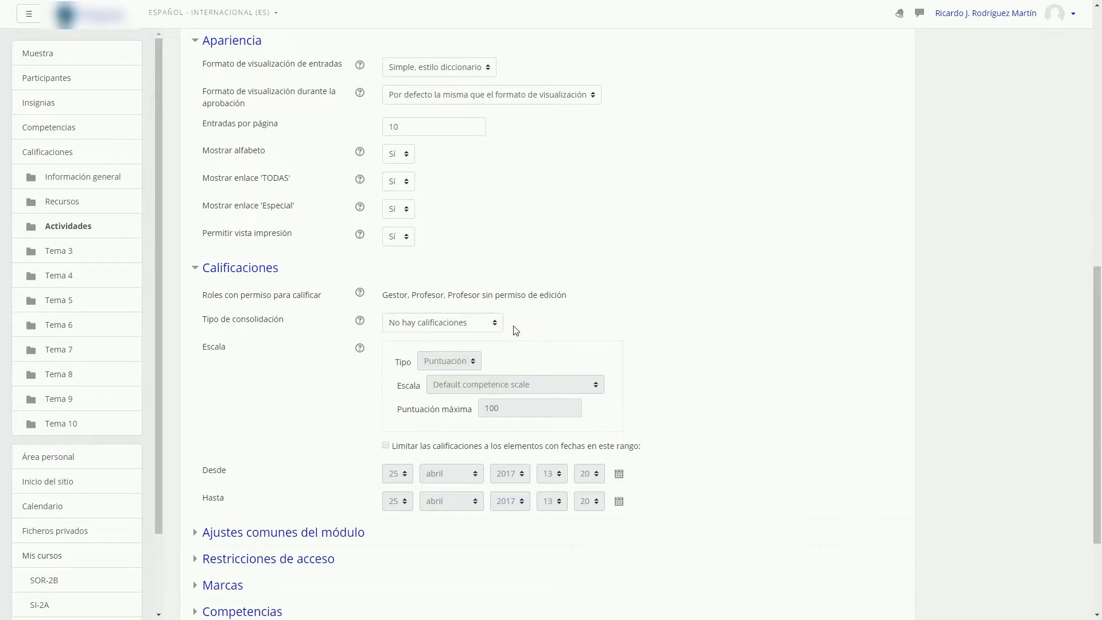
pyautogui.scroll(-2, 315, 497)
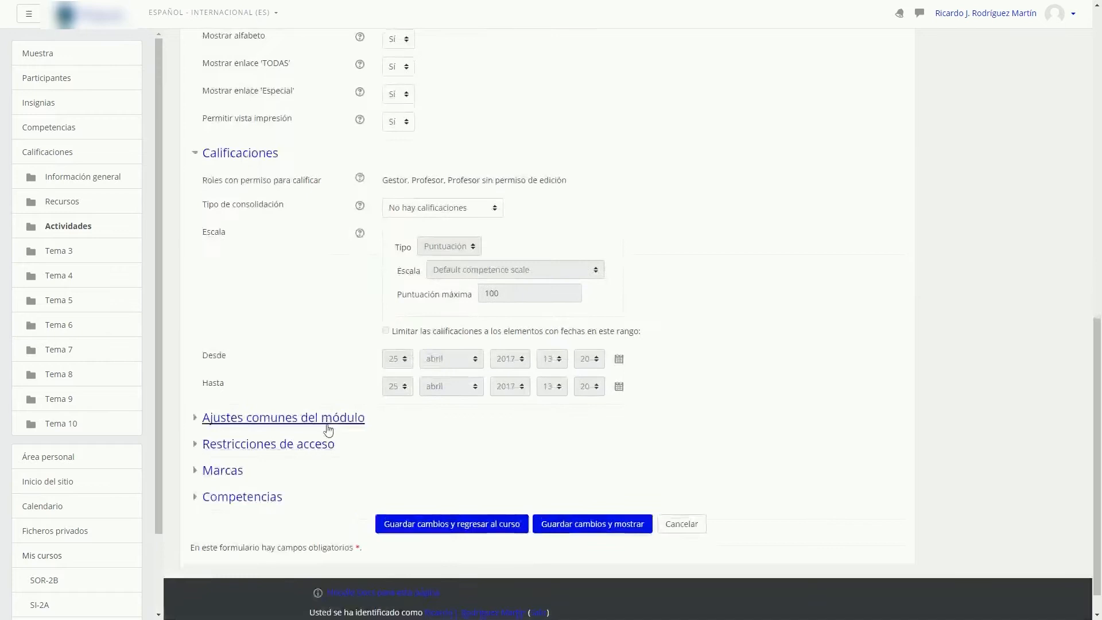
pyautogui.click(484, 535)
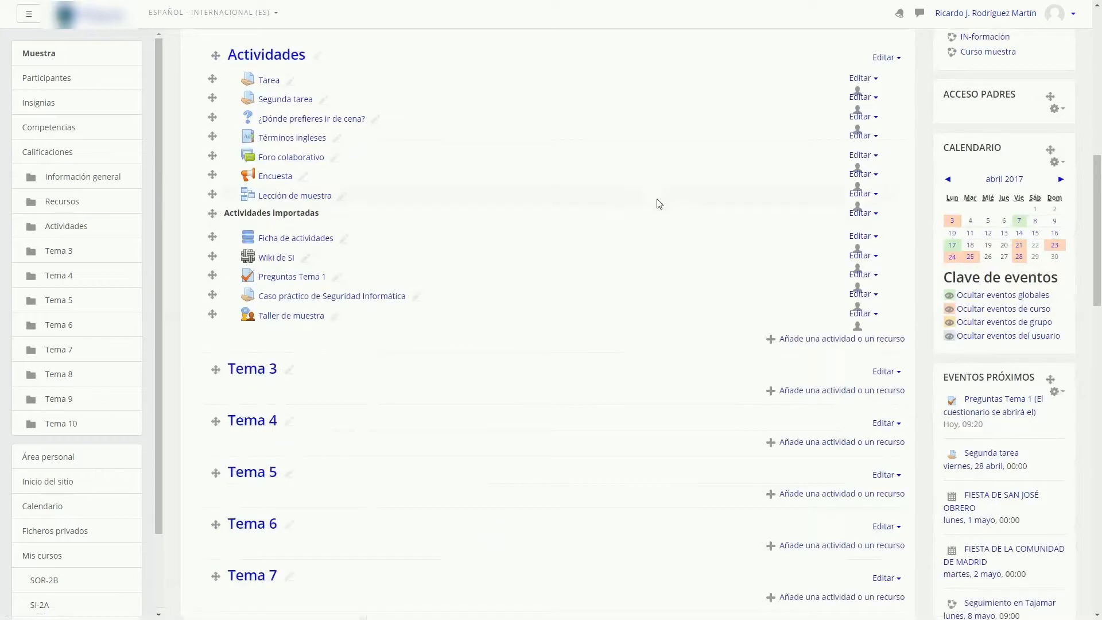
# Open the settings of Foro colaborativo and set Número máximo de archivos adjuntos to 3
pyautogui.click(863, 155)
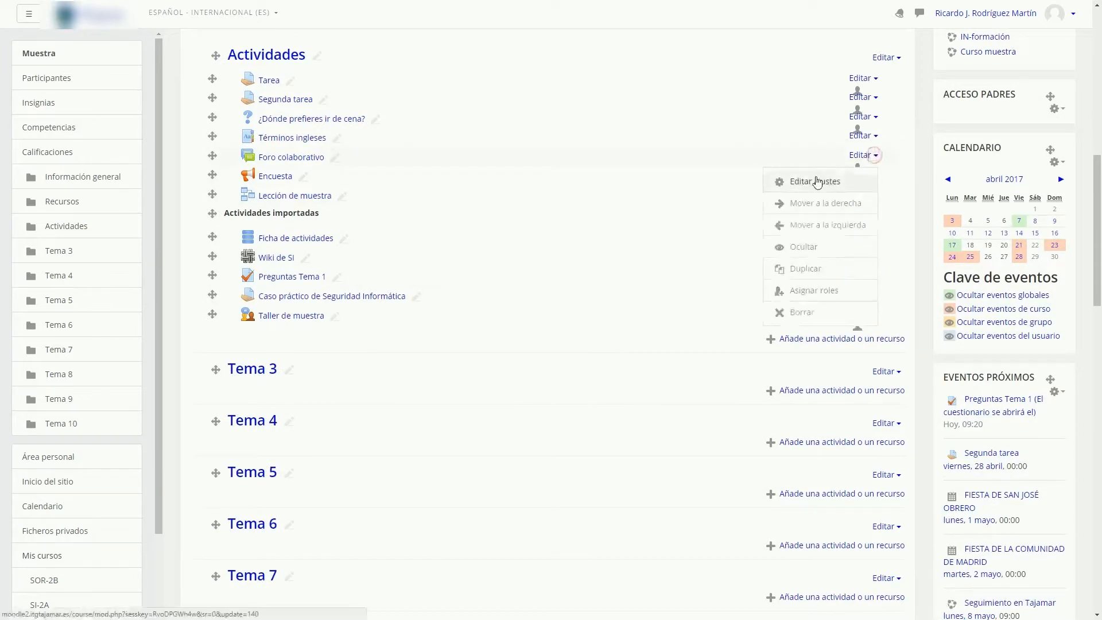
pyautogui.click(818, 181)
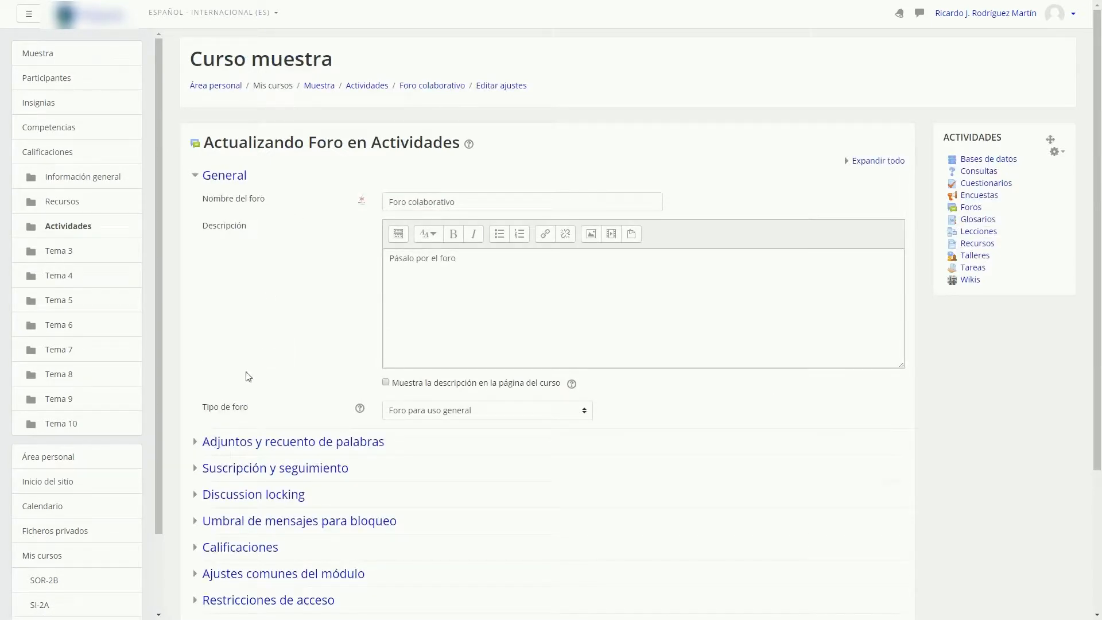
pyautogui.click(213, 439)
pyautogui.scroll(-3, 258, 390)
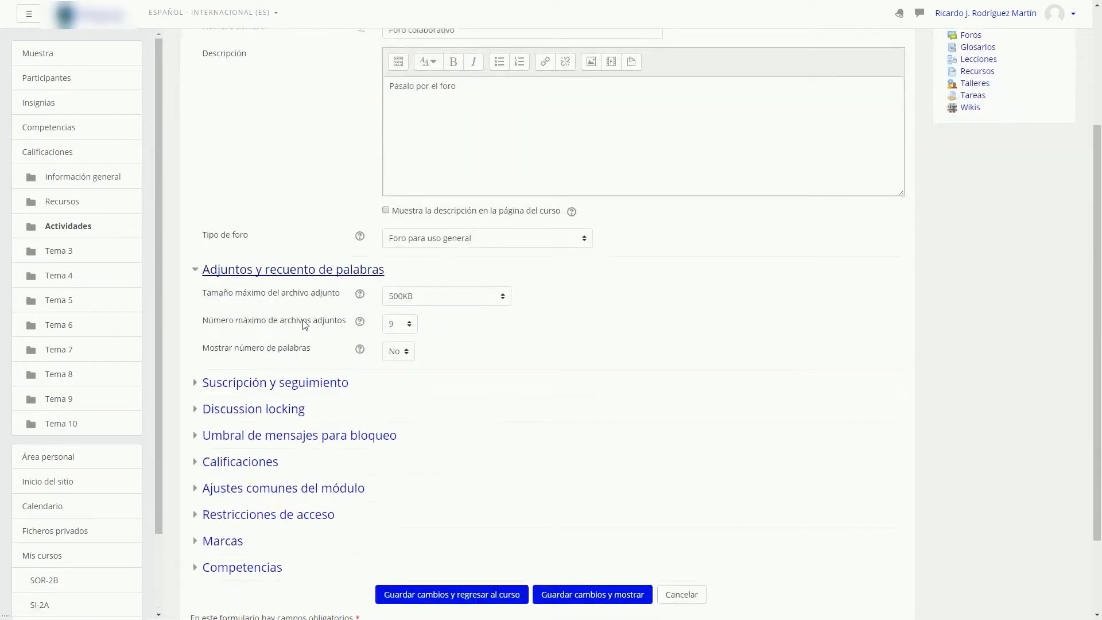
pyautogui.click(411, 325)
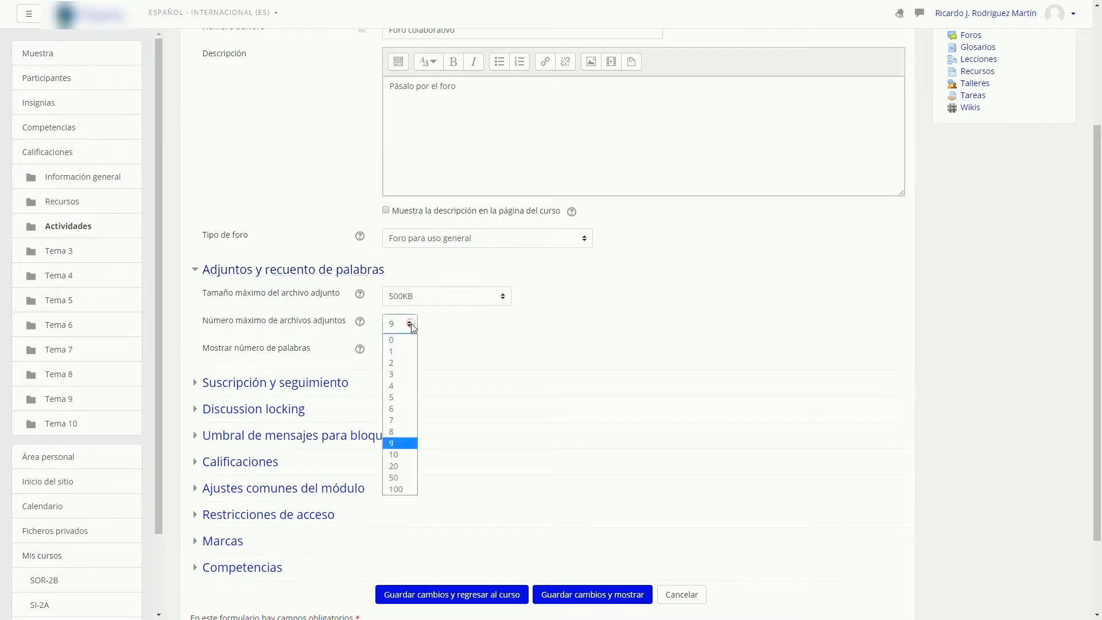
pyautogui.click(409, 375)
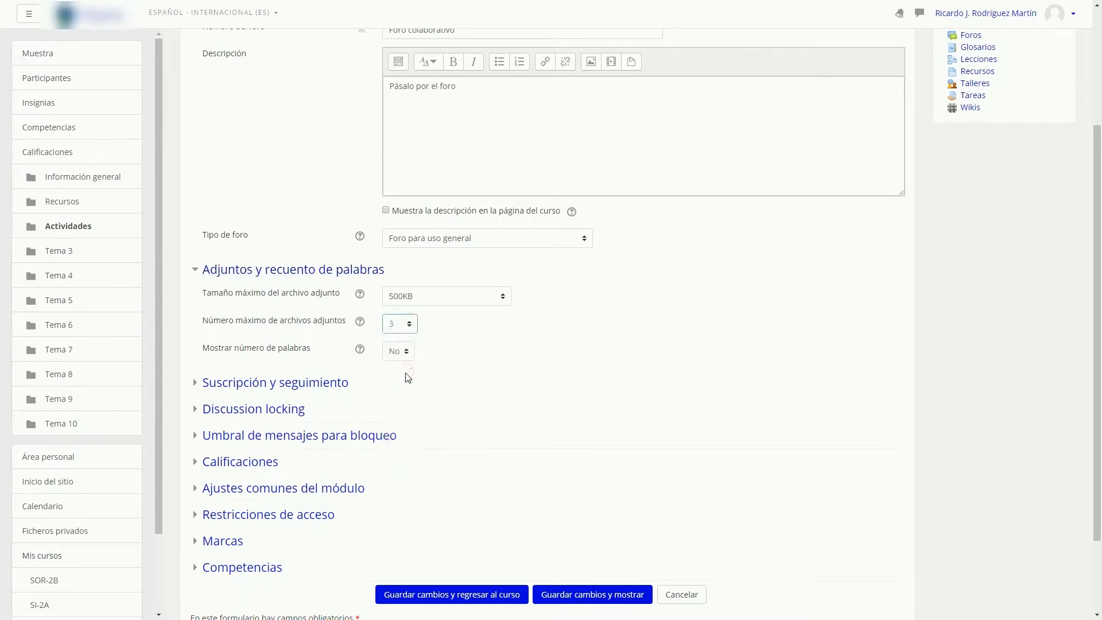
# Examine the forum's Suscripción y seguimiento section, checking Modalidad de suscripción and Rastreo de lectura
pyautogui.click(202, 385)
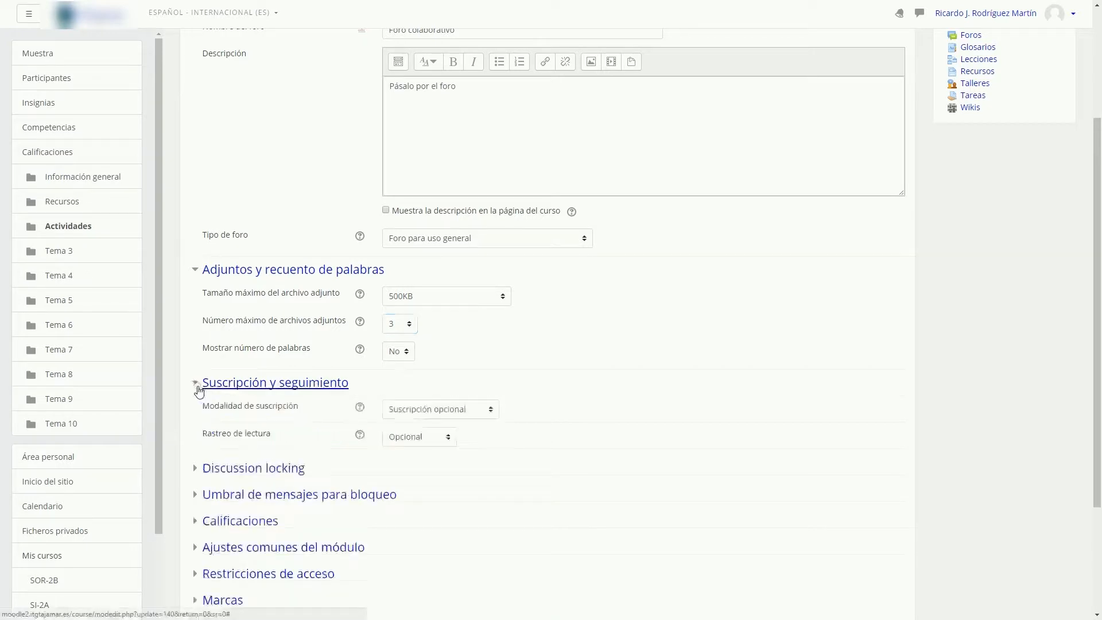
pyautogui.click(428, 410)
pyautogui.click(427, 410)
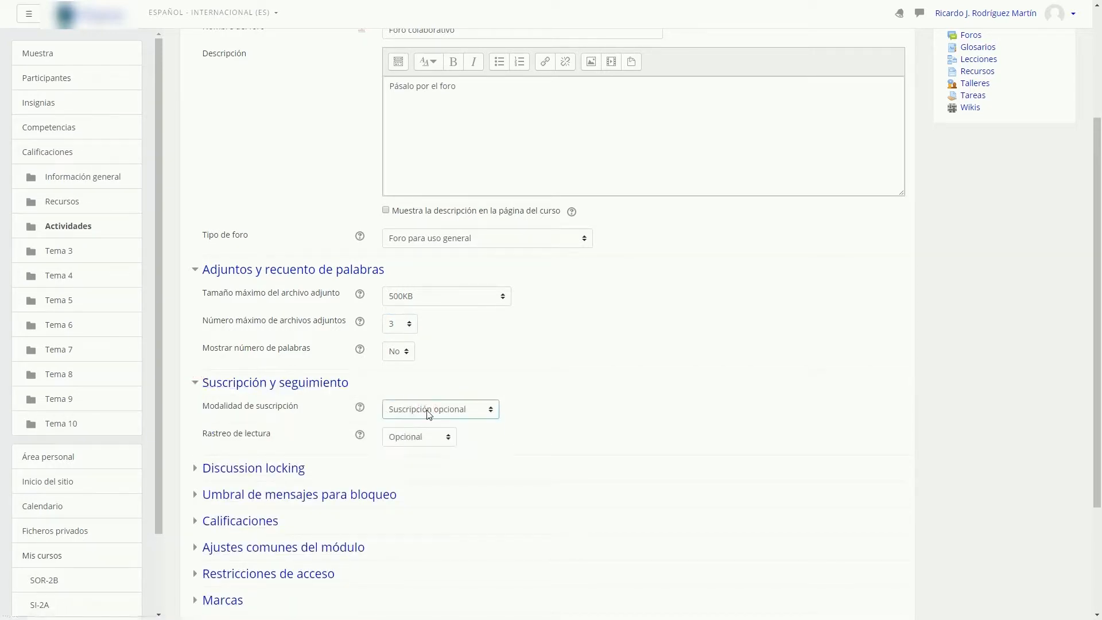
pyautogui.click(427, 438)
pyautogui.click(425, 436)
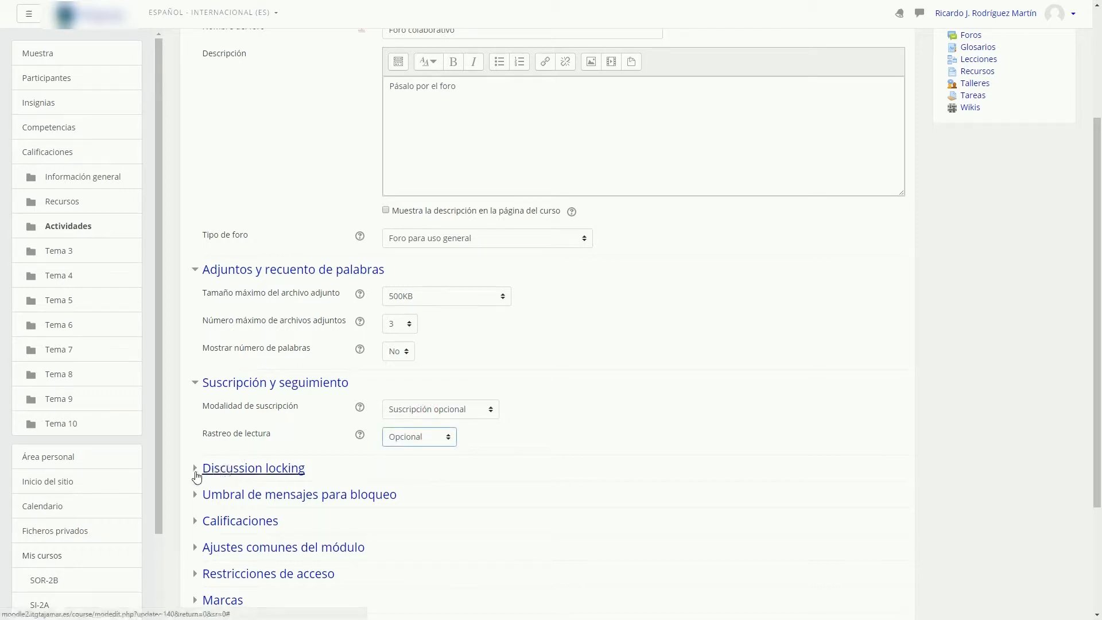
# Set the forum's discussions to lock after 2 meses of inactivity under Discussion locking
pyautogui.click(198, 469)
pyautogui.scroll(-2, 266, 414)
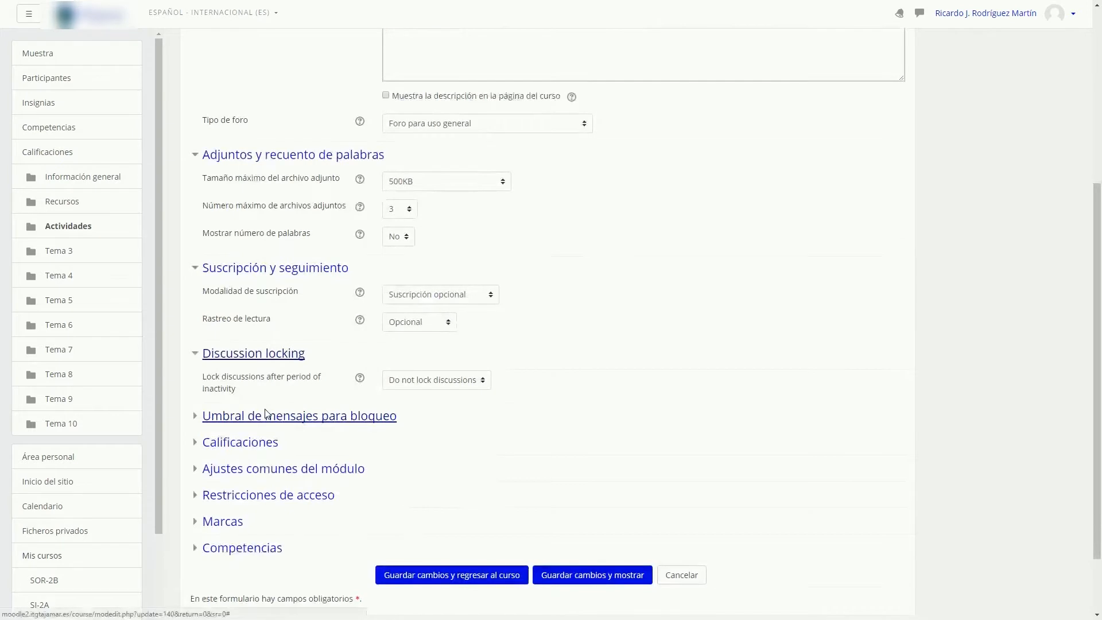
pyautogui.click(400, 381)
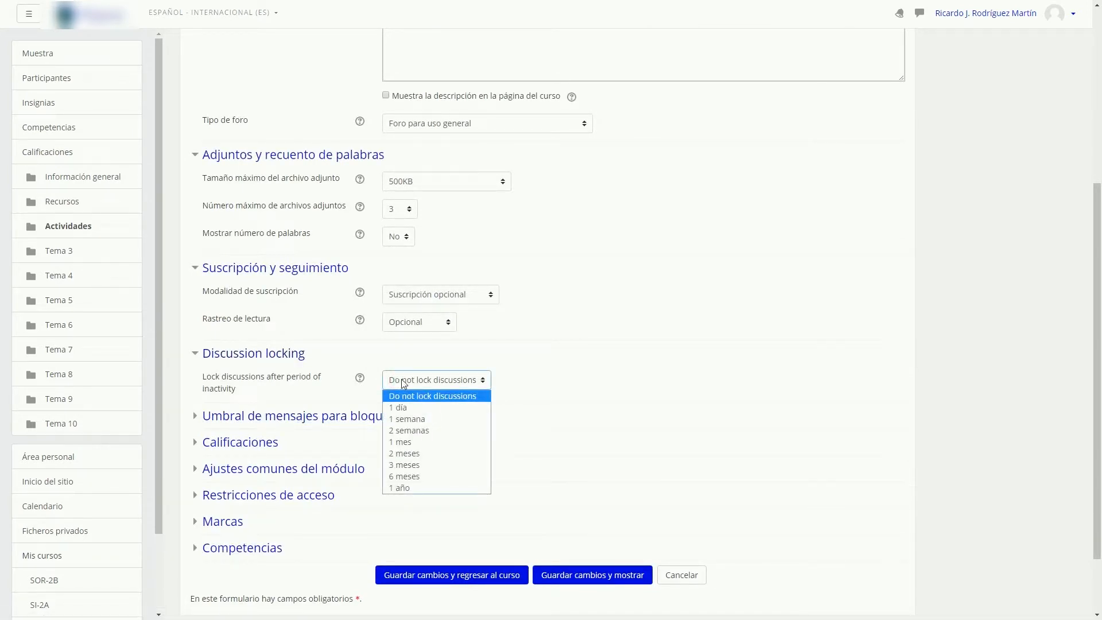
pyautogui.click(411, 454)
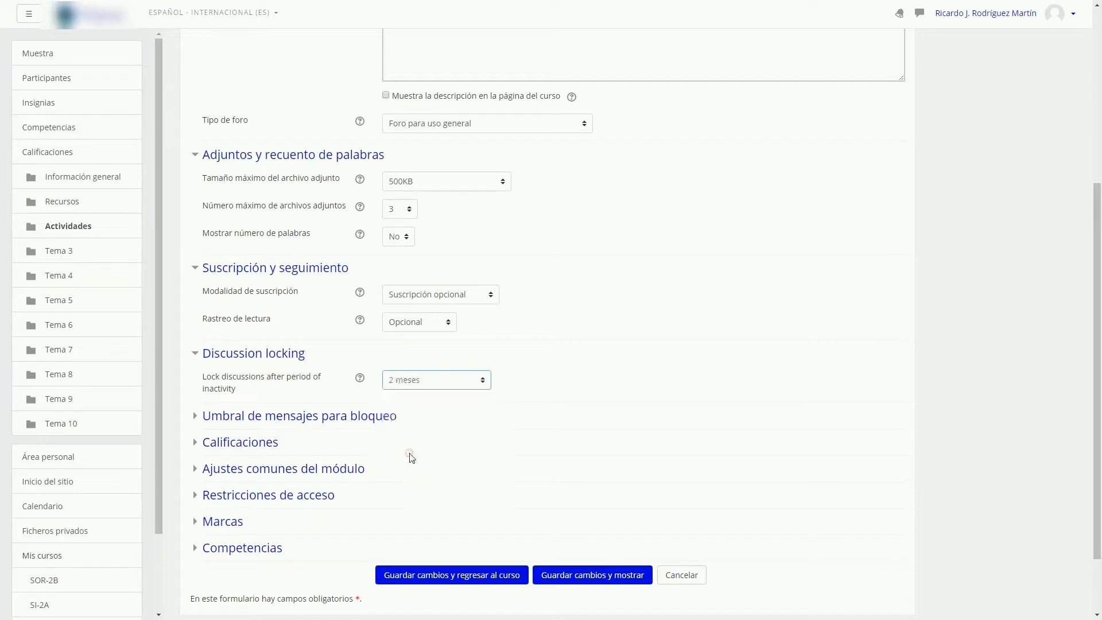
# Set the forum's Período de tiempo para bloqueo to 1 Semana under Umbral de mensajes para bloqueo
pyautogui.click(193, 416)
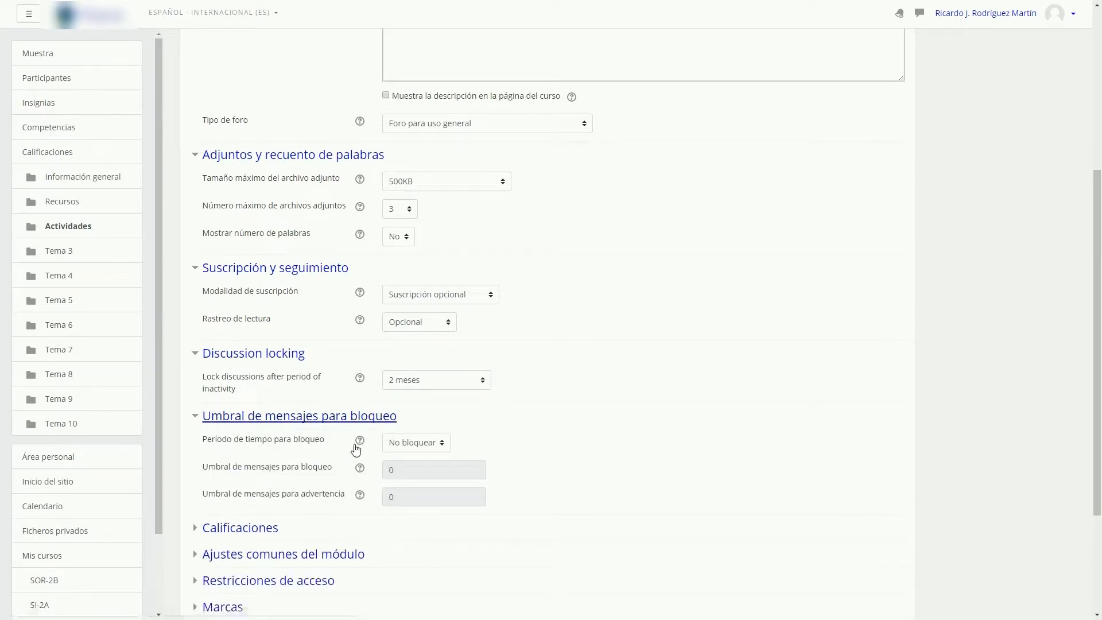
pyautogui.click(391, 444)
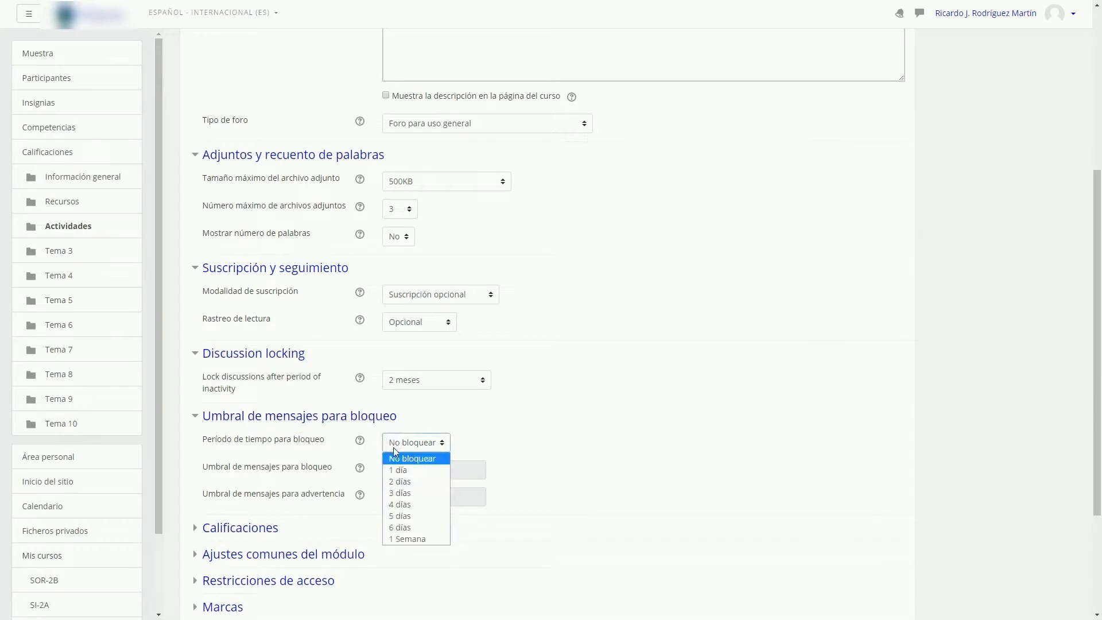
pyautogui.click(411, 538)
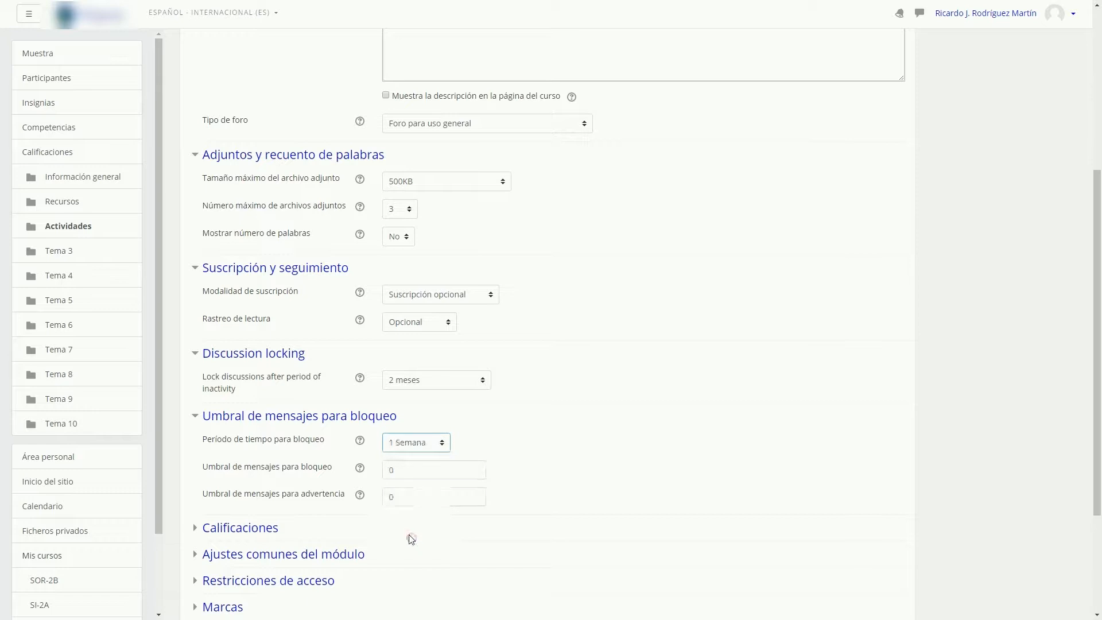
# Read the help for the blocking threshold and blocking period, and set Período de tiempo para bloqueo to 1 día
pyautogui.click(360, 471)
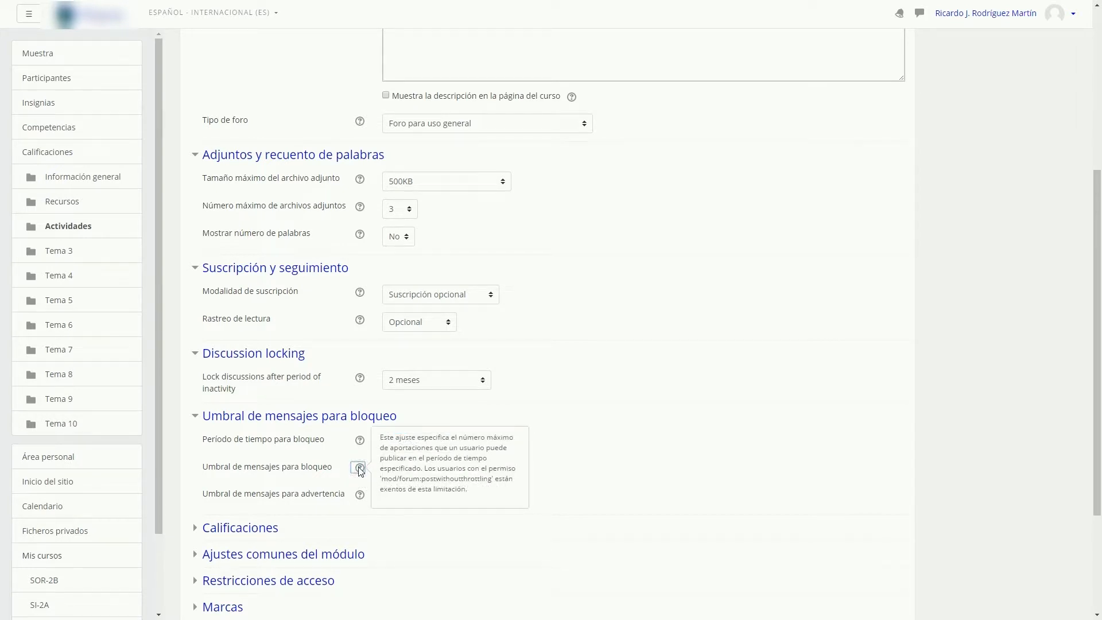
pyautogui.click(359, 441)
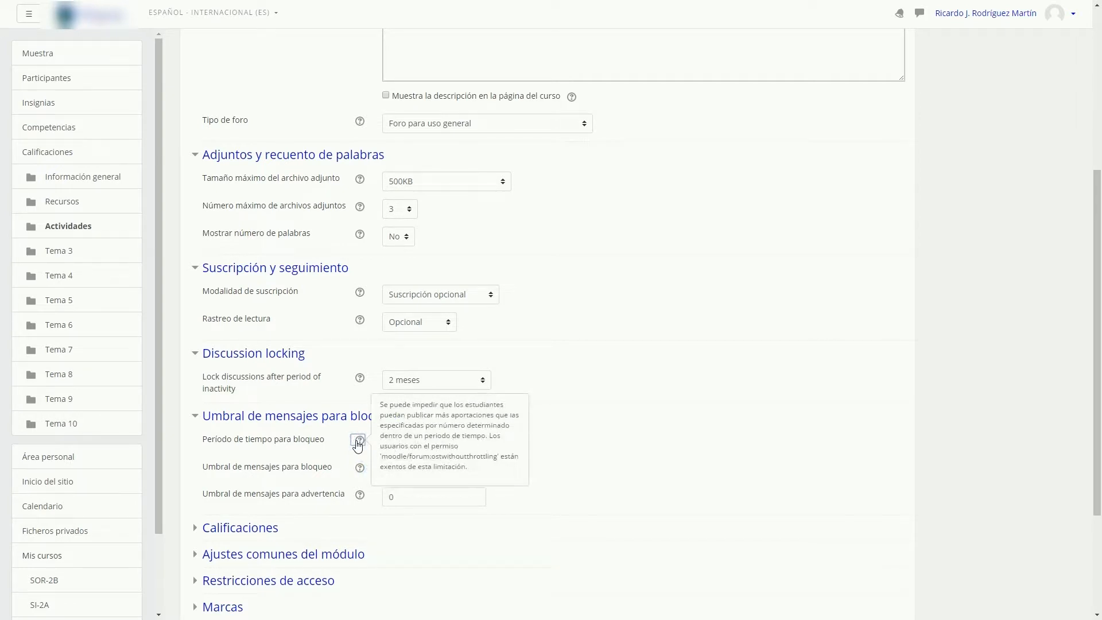
pyautogui.click(556, 444)
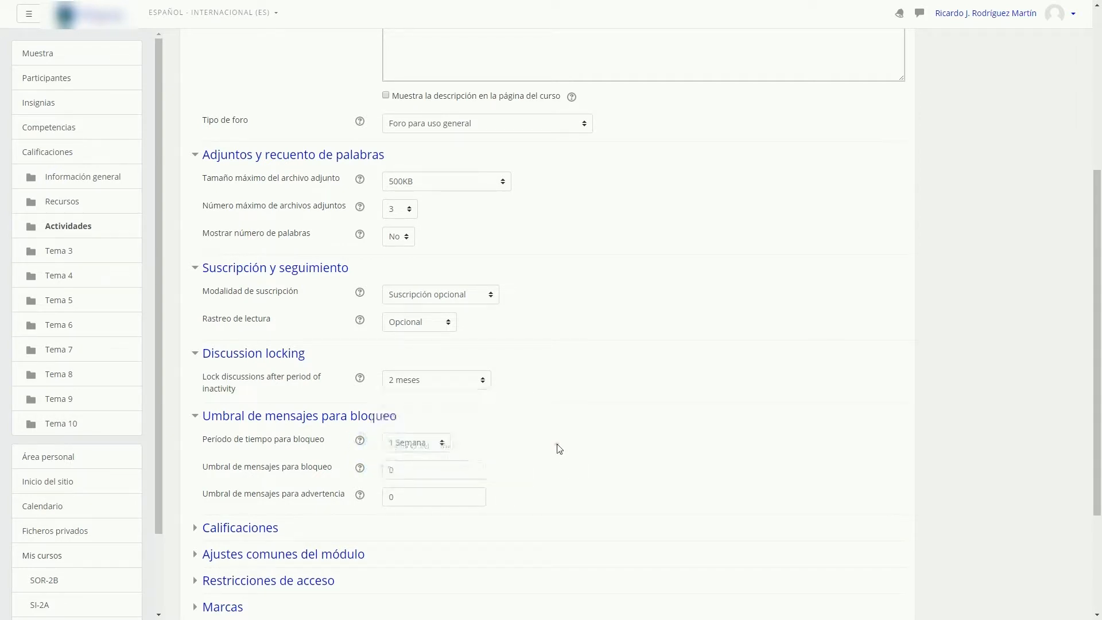
pyautogui.click(442, 445)
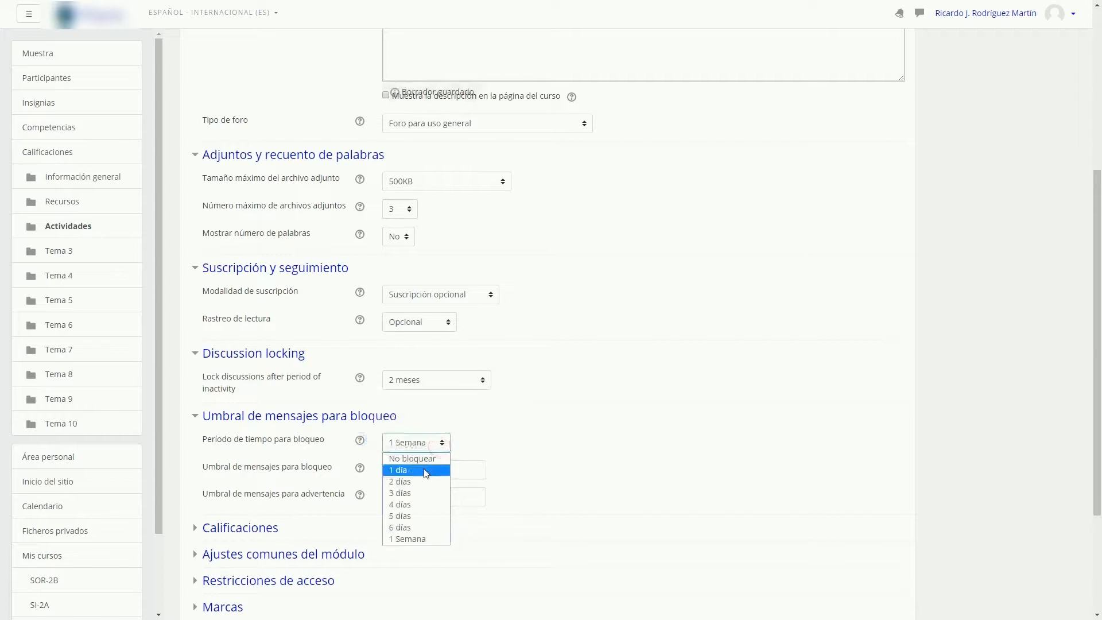
pyautogui.click(426, 470)
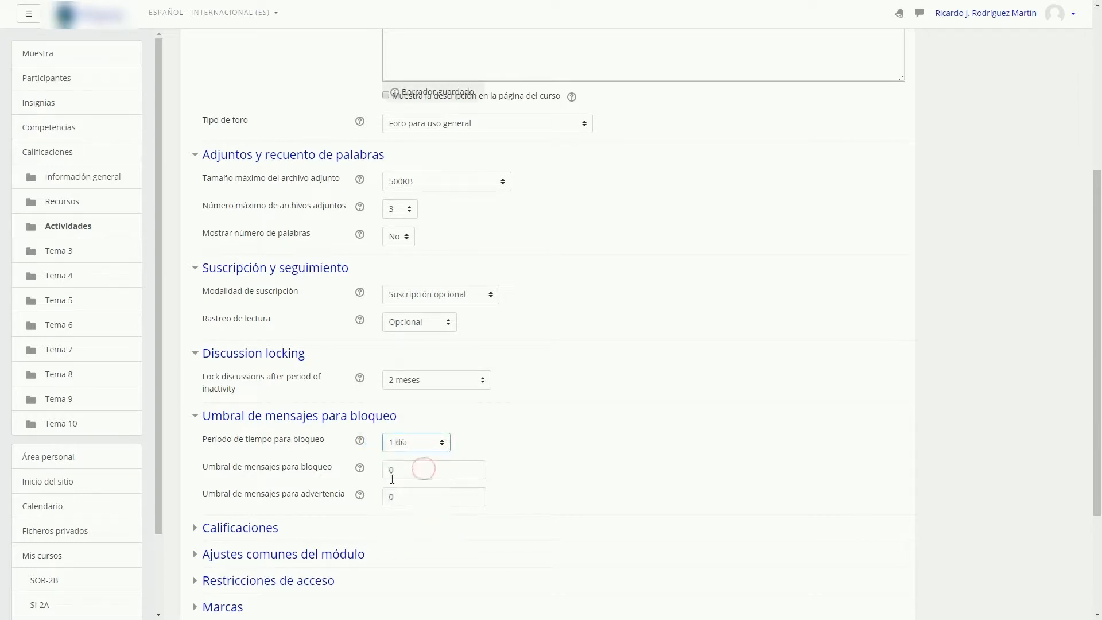
# Review the forum's Calificaciones section and save the forum, returning to the course
pyautogui.scroll(-2, 299, 483)
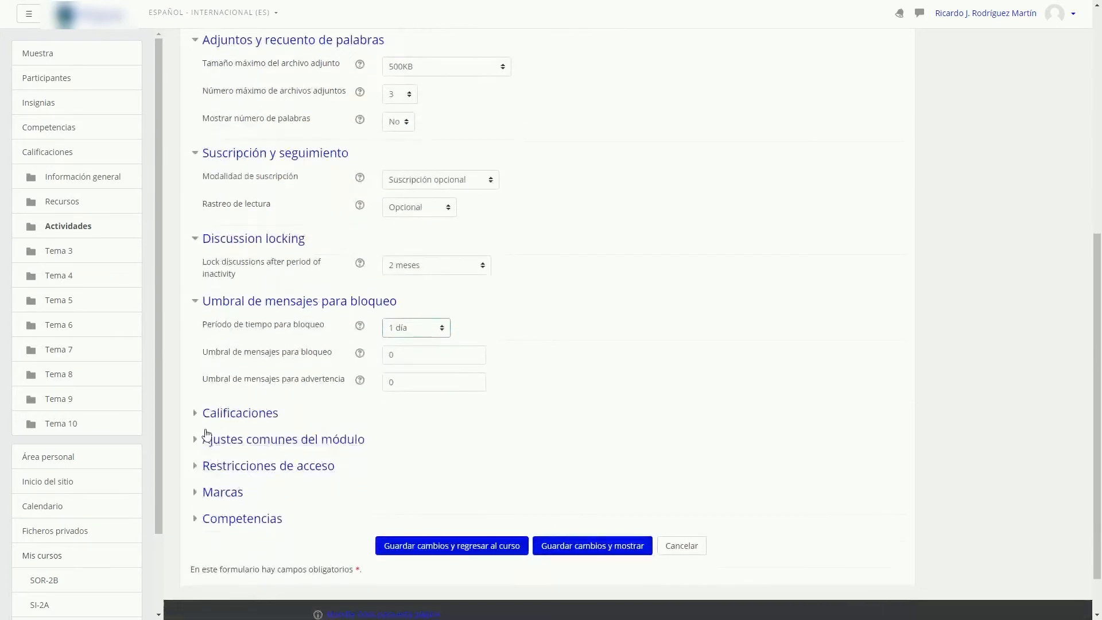
pyautogui.click(197, 415)
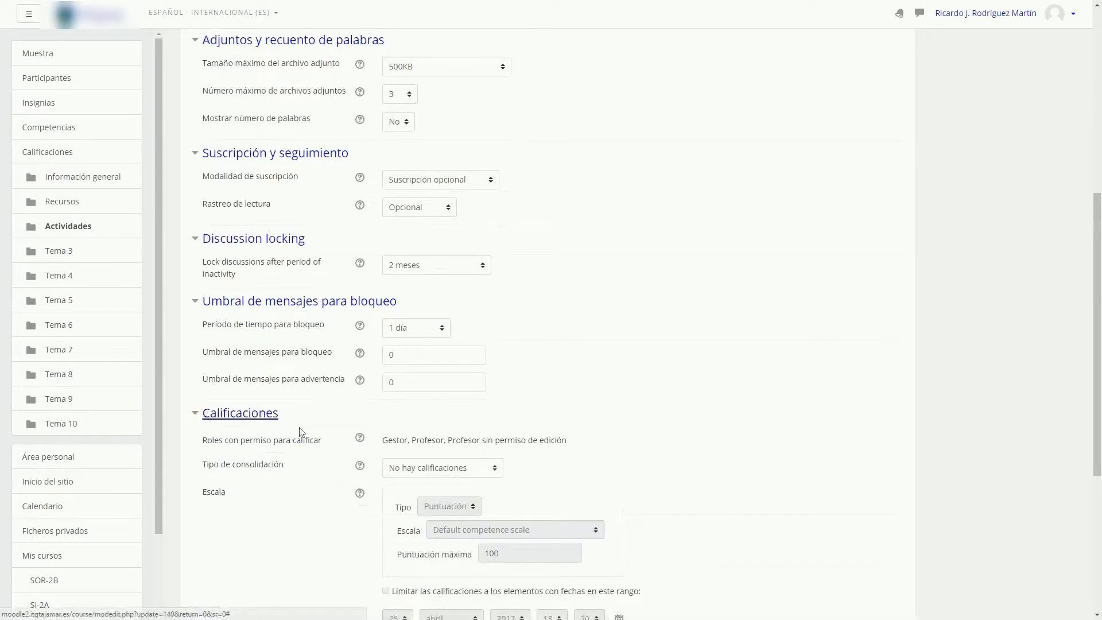
pyautogui.scroll(-4, 361, 441)
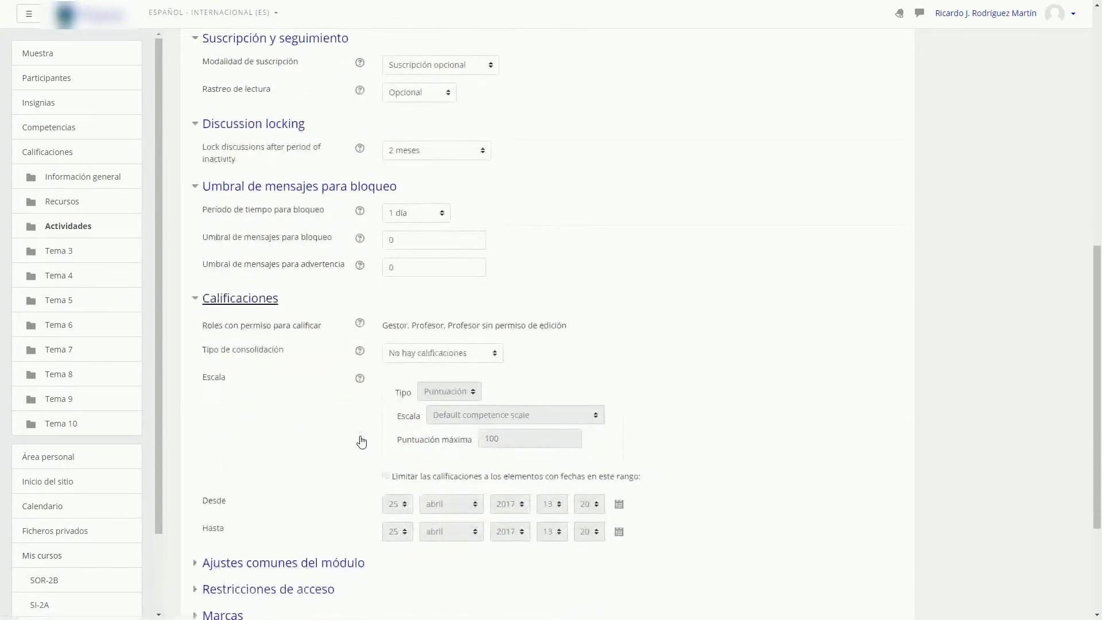
pyautogui.click(510, 558)
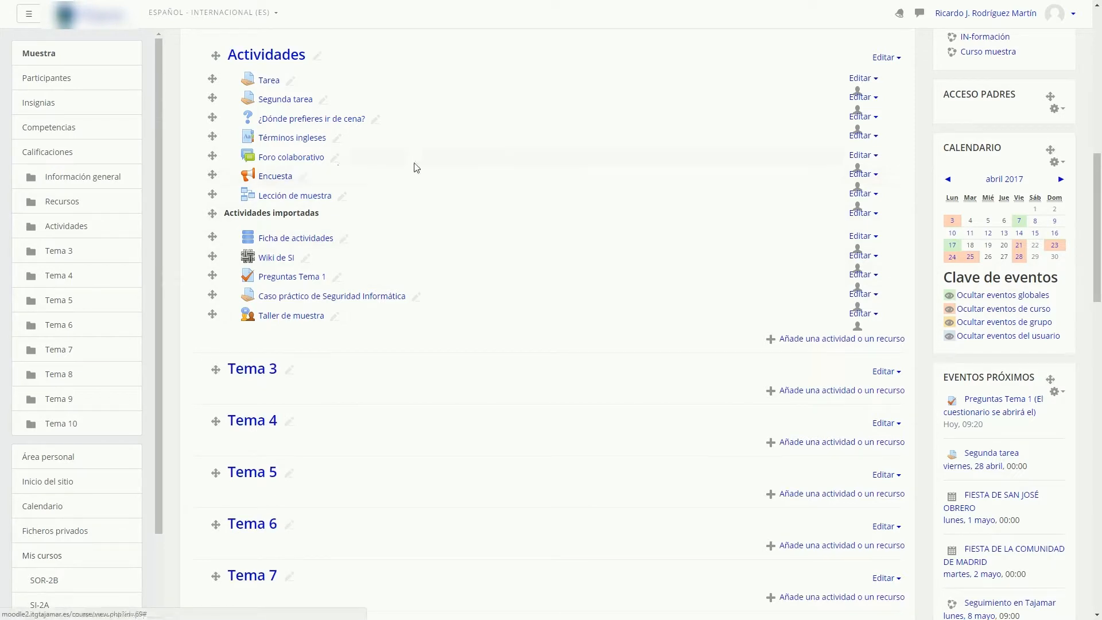
# Open the settings of the Encuesta activity and examine its Disponibilidad section
pyautogui.click(874, 179)
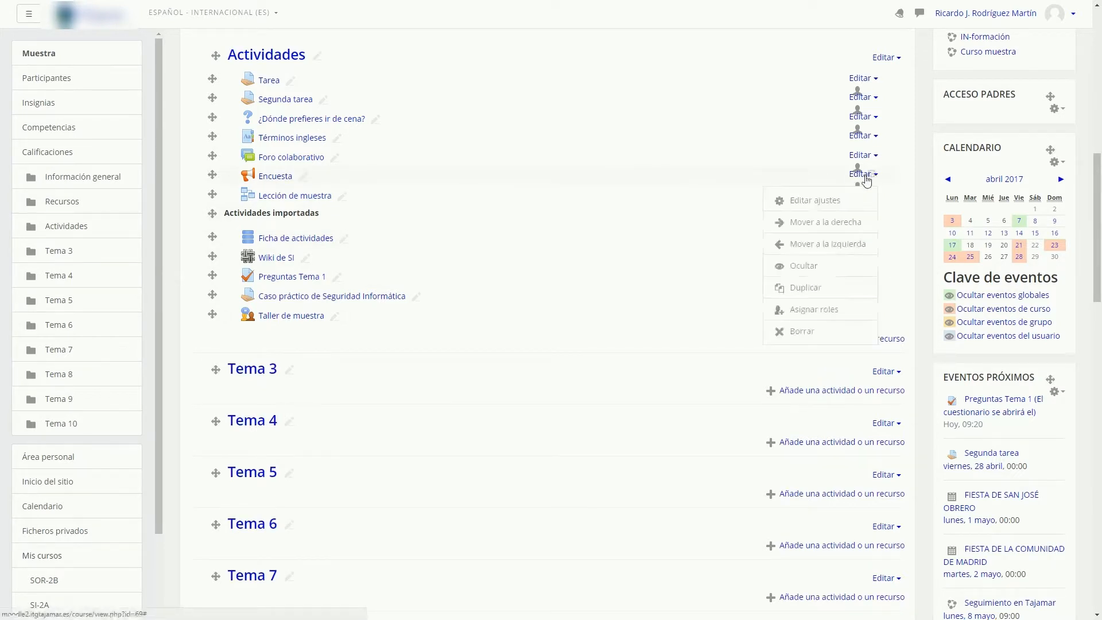
pyautogui.click(824, 203)
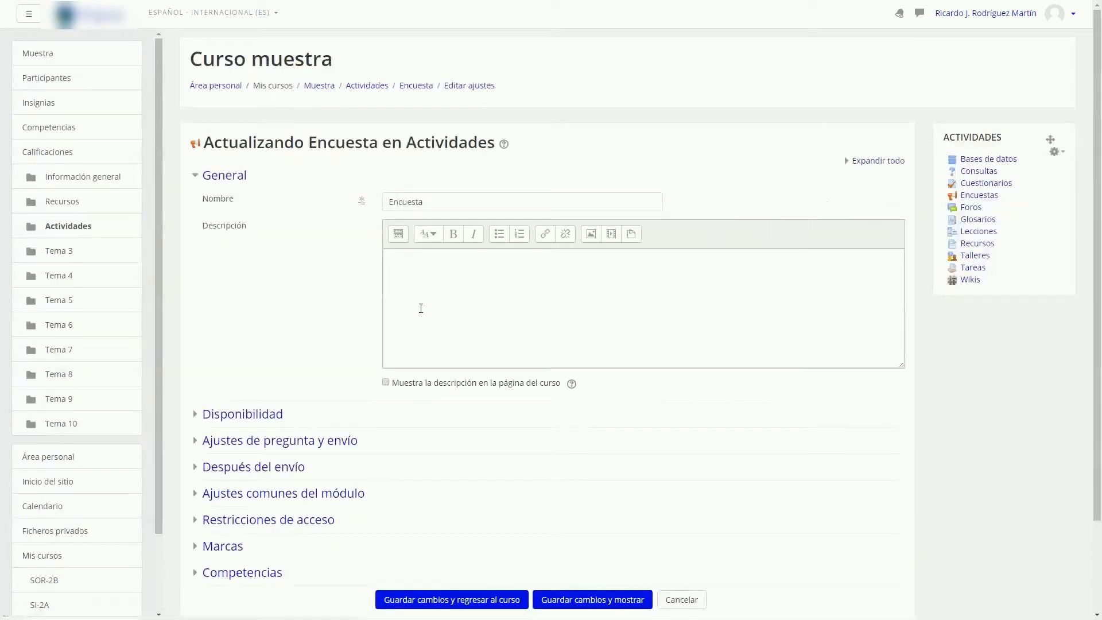
pyautogui.click(197, 415)
pyautogui.scroll(-2, 198, 419)
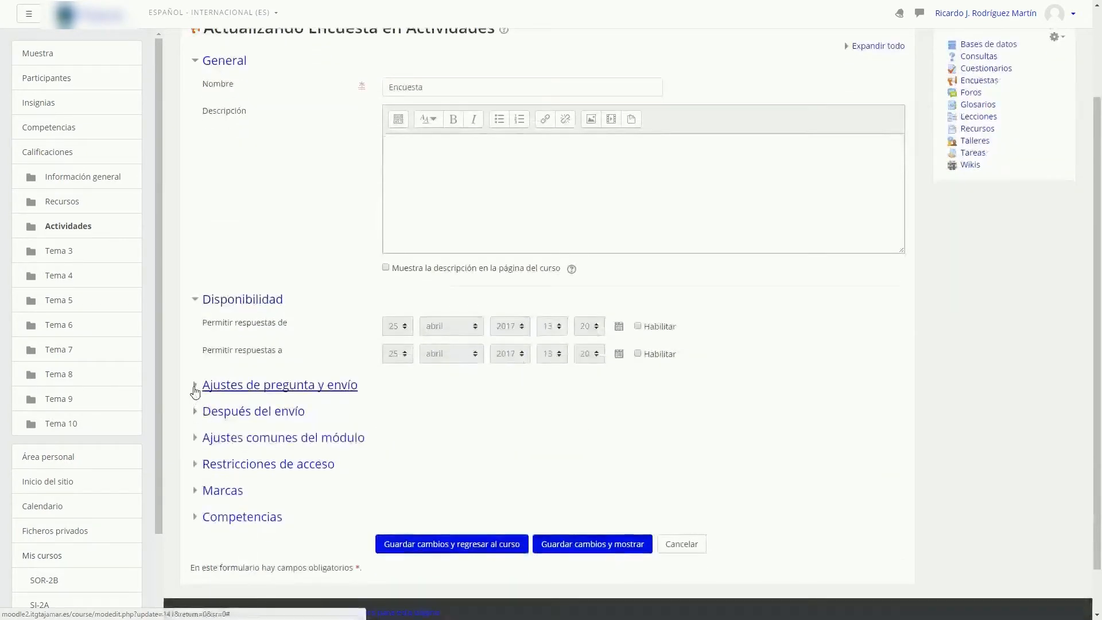
# Examine the Encuesta's Ajustes de pregunta y envío section, including the Registrar nombres de usuario choices, keeping Anónima
pyautogui.click(195, 386)
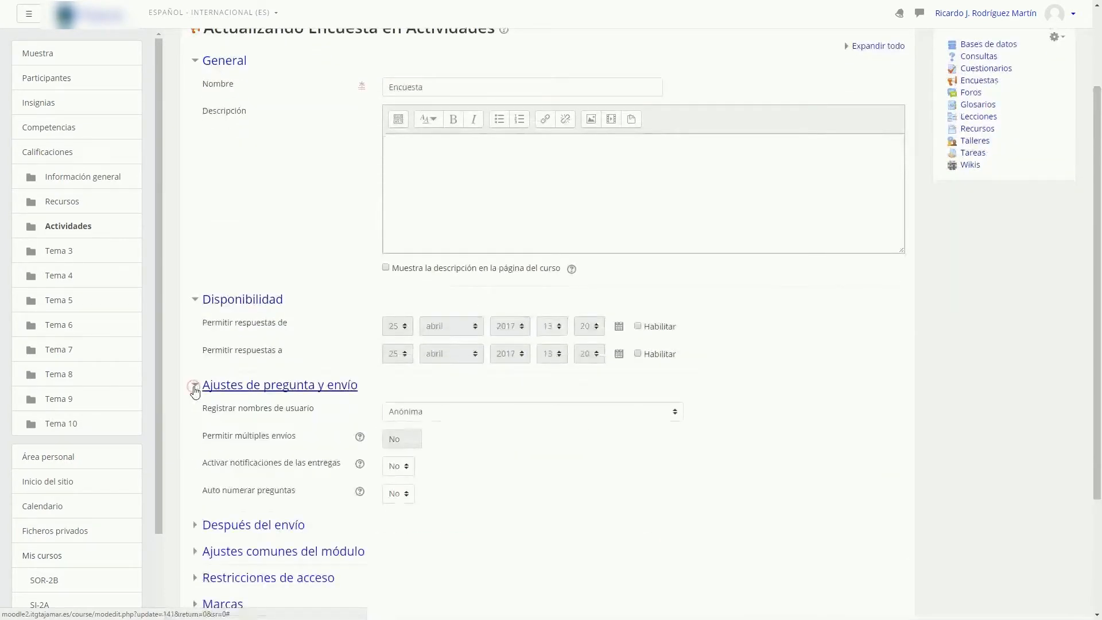
pyautogui.click(443, 413)
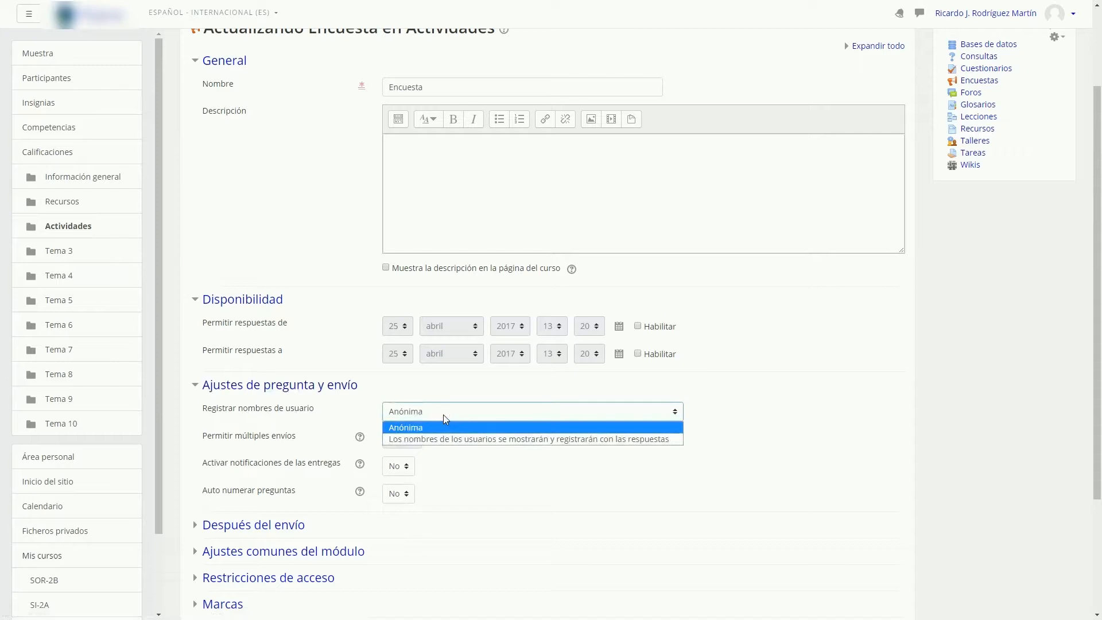
pyautogui.click(443, 415)
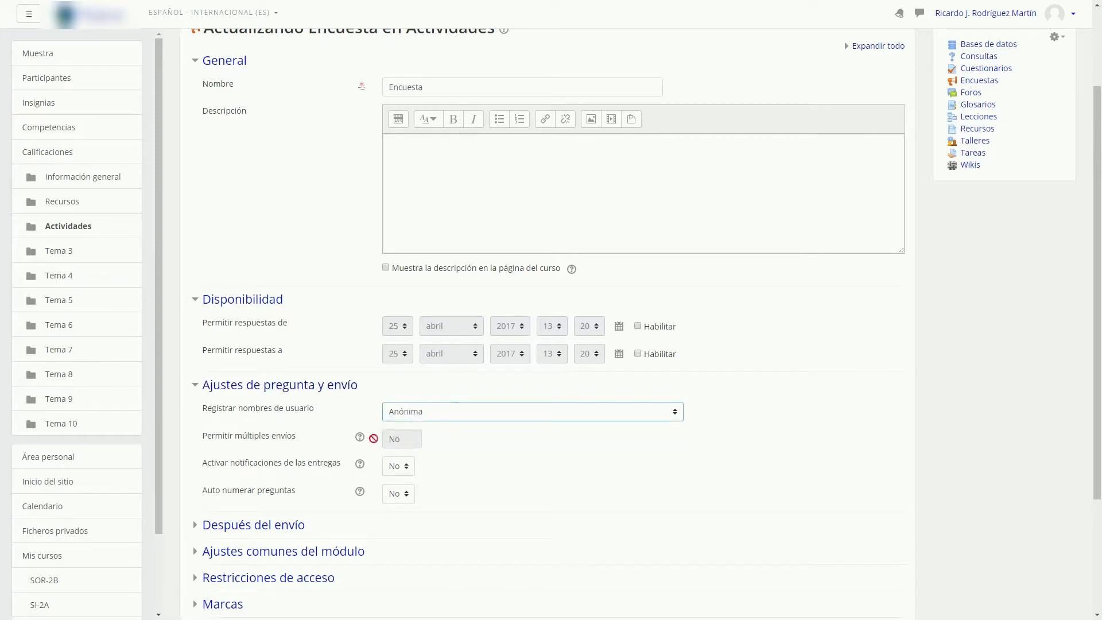
# Review the Encuesta's Después del envío and Ajustes comunes del módulo sections and save the activity, returning to the course
pyautogui.scroll(-1, 266, 488)
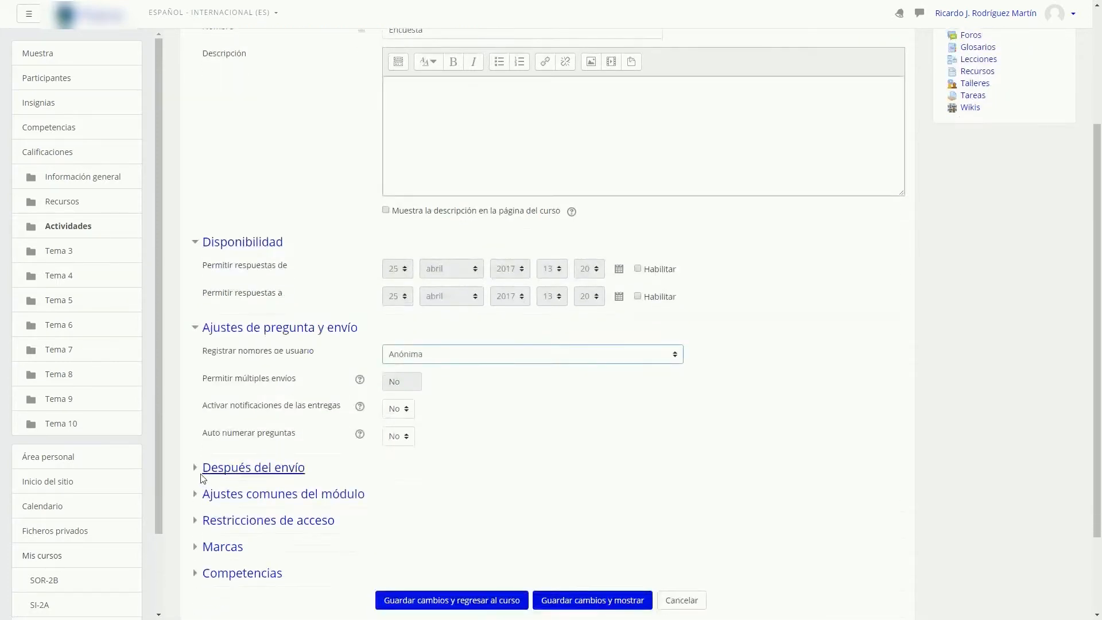
pyautogui.click(258, 472)
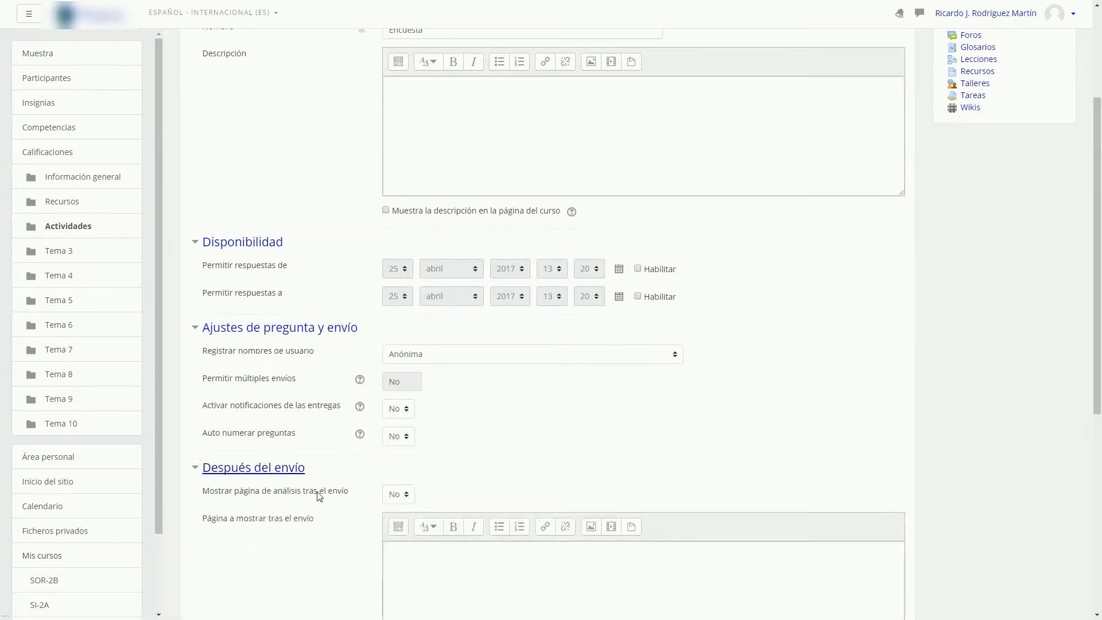
pyautogui.scroll(-5, 404, 497)
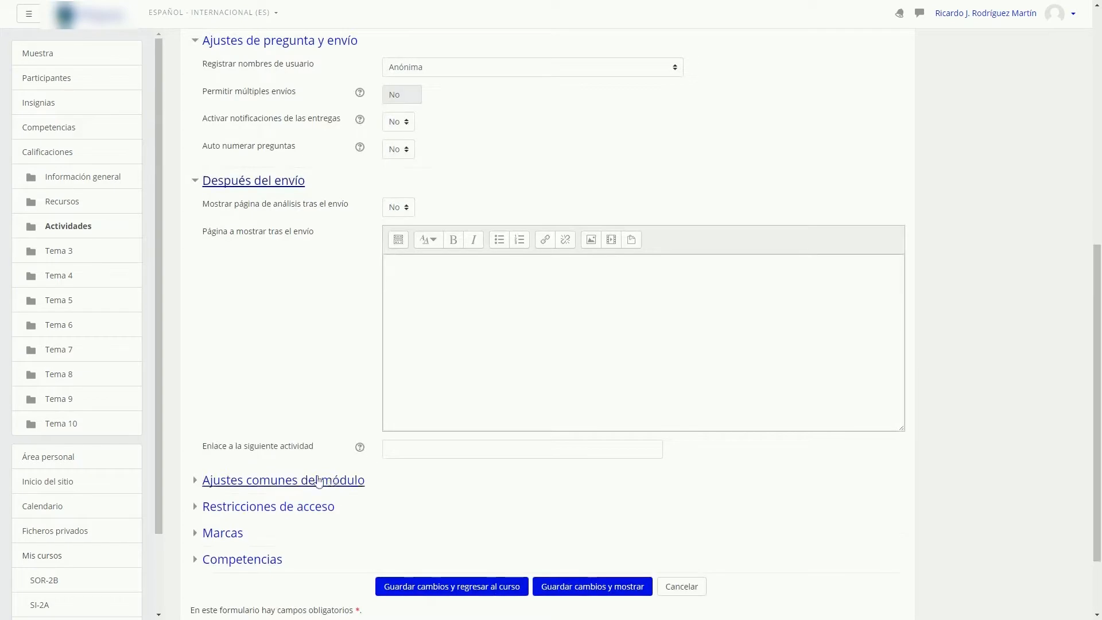
pyautogui.click(199, 484)
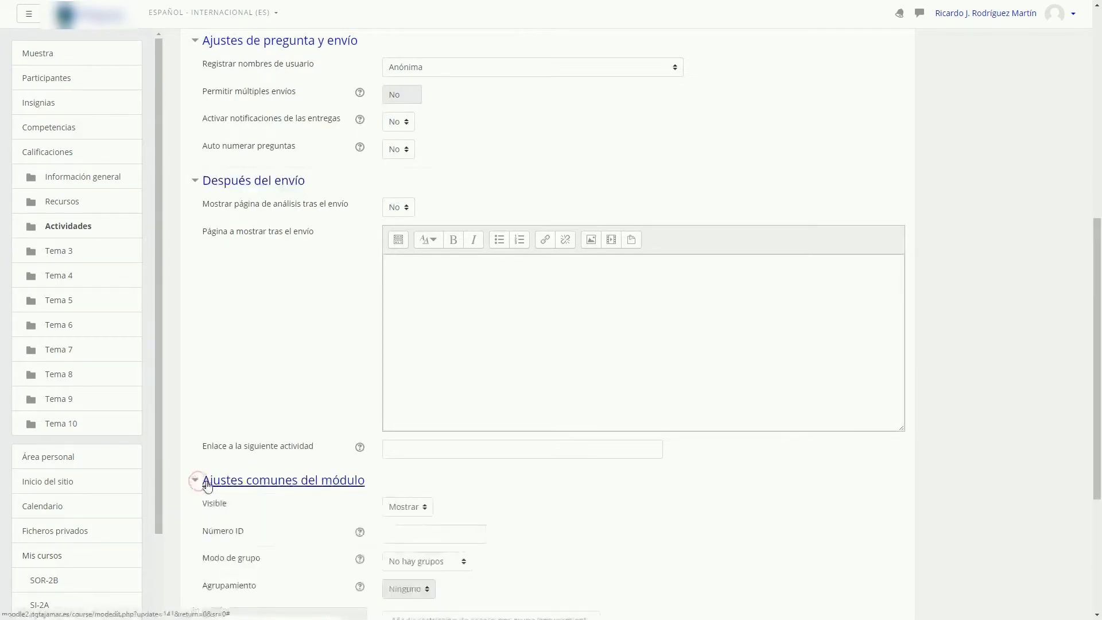
pyautogui.scroll(-3, 209, 475)
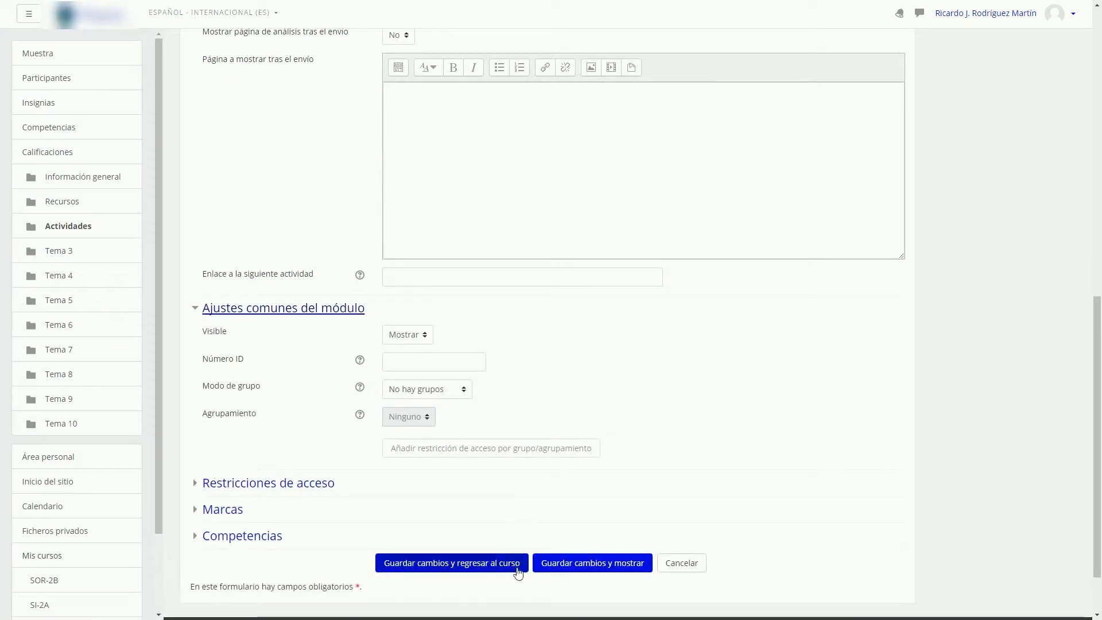
pyautogui.scroll(6, 528, 537)
pyautogui.scroll(5, 528, 536)
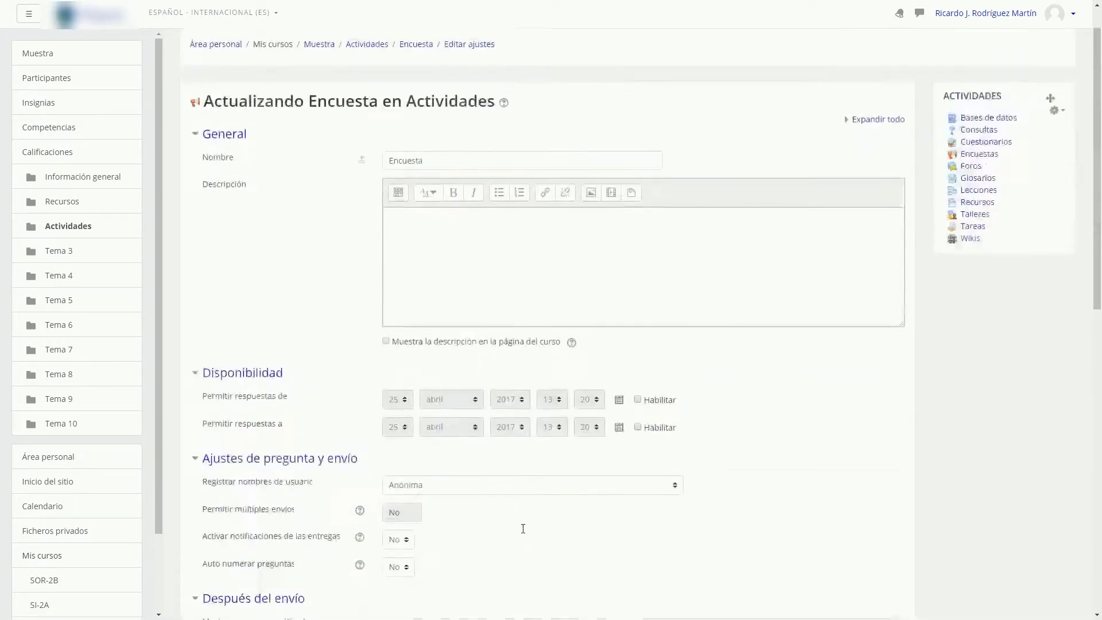
pyautogui.scroll(-11, 522, 528)
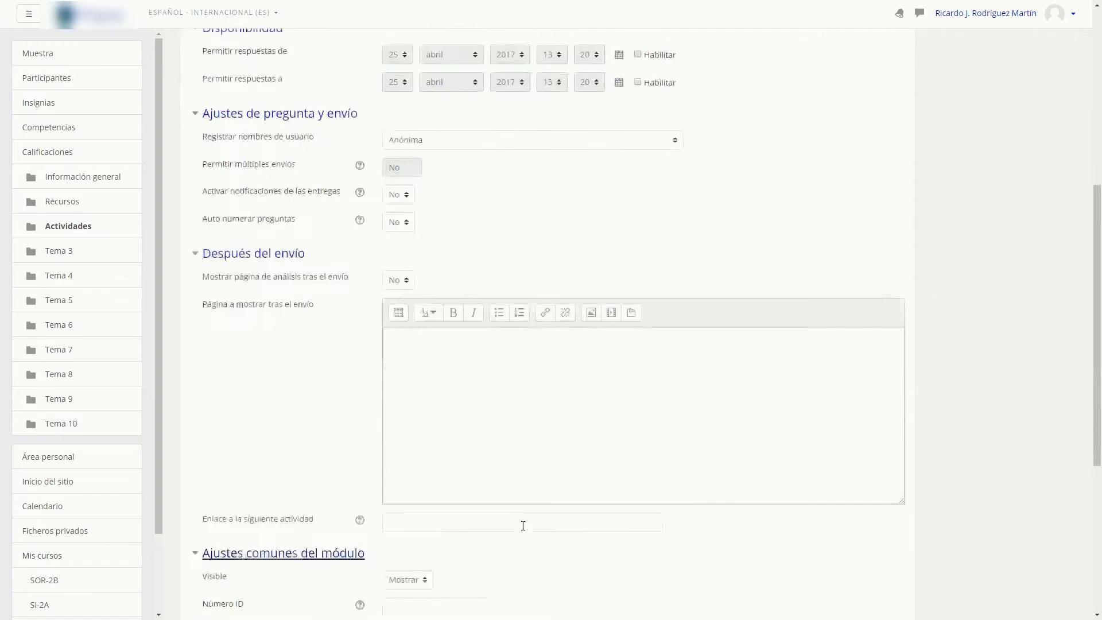
pyautogui.click(498, 565)
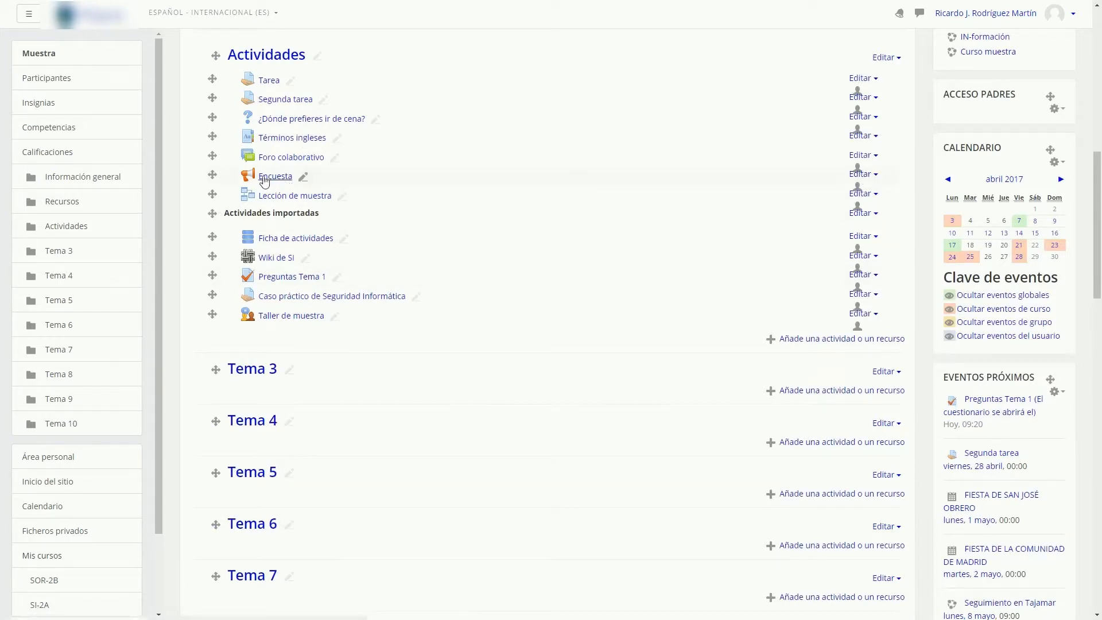
# Open the Encuesta's question editing page and examine the question types that can be added
pyautogui.click(265, 182)
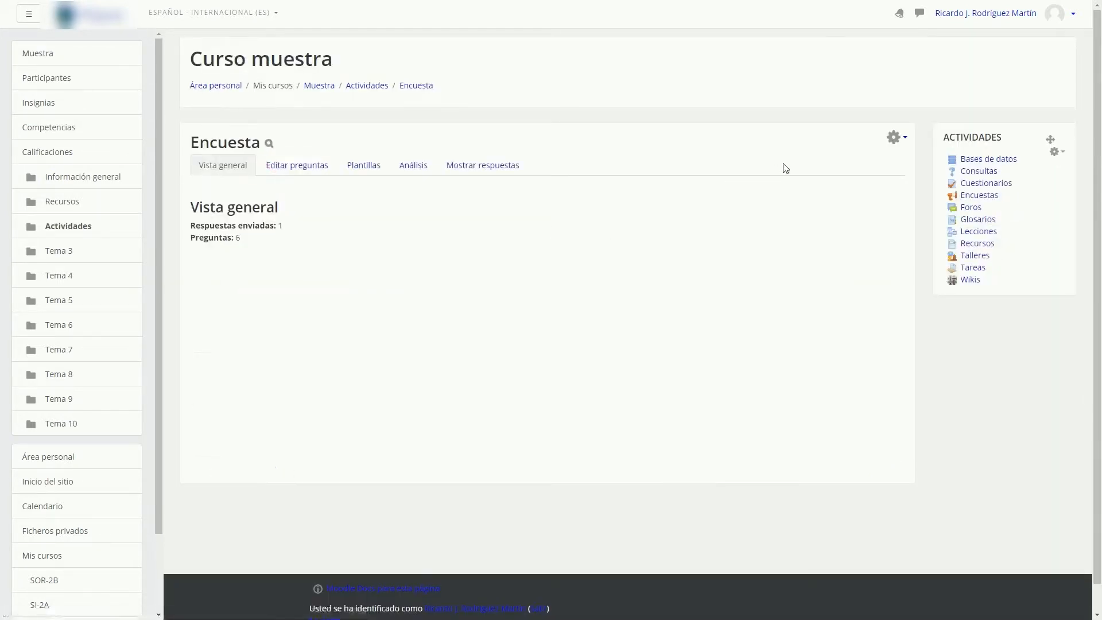
pyautogui.click(896, 138)
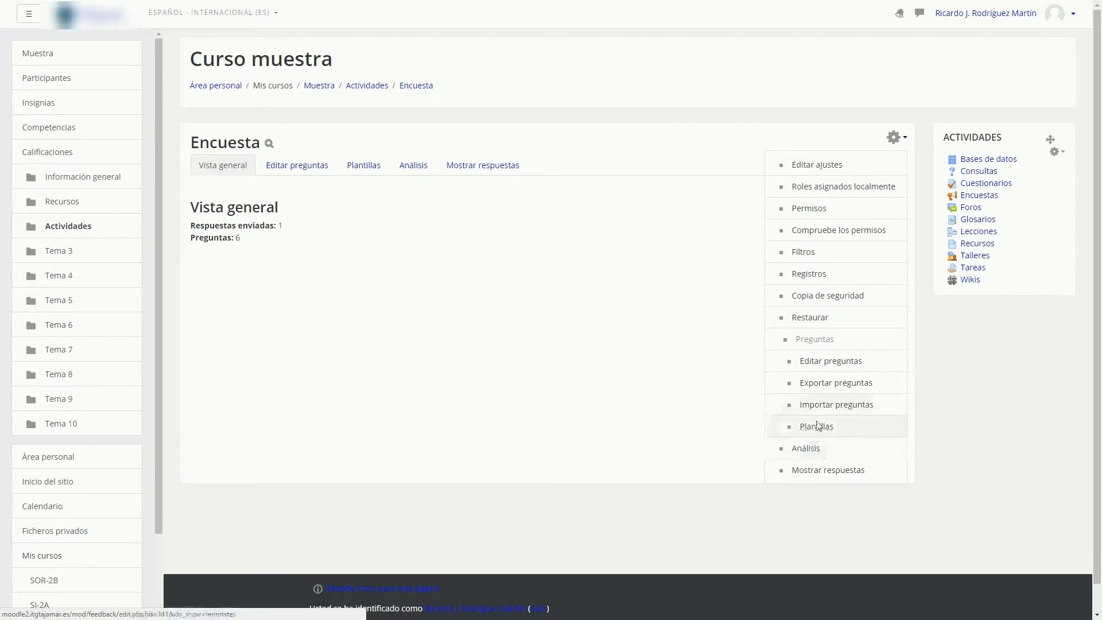
pyautogui.click(818, 364)
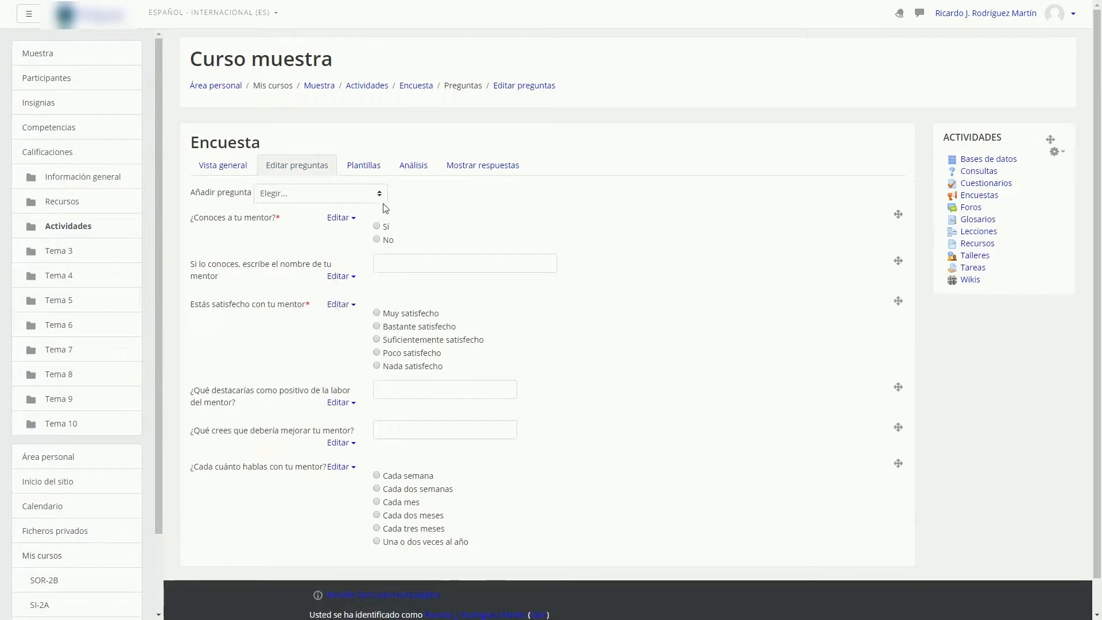
pyautogui.click(380, 195)
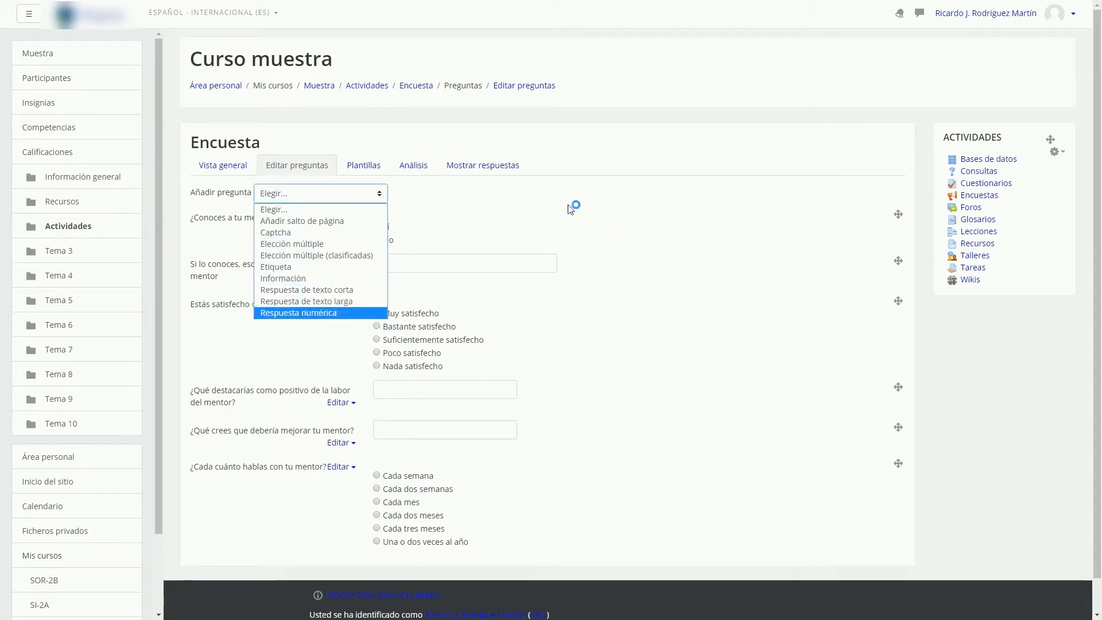
# Examine the Encuesta's Análisis charts and submitted responses, and return to the course's Actividades section
pyautogui.click(415, 167)
pyautogui.click(418, 167)
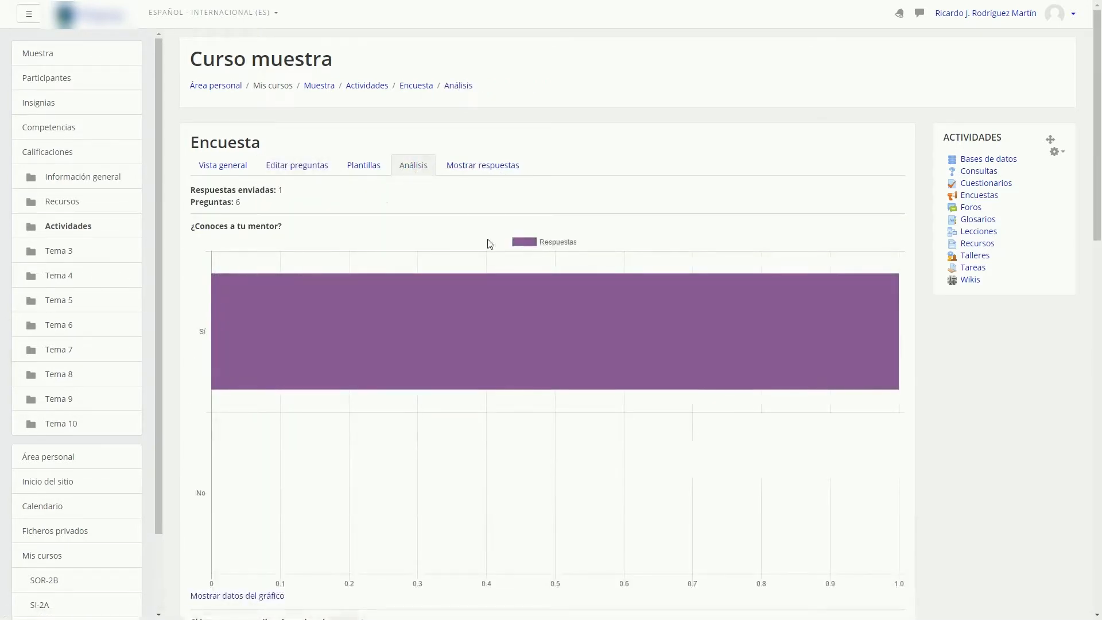
pyautogui.scroll(-2, 488, 241)
pyautogui.scroll(-2, 488, 241)
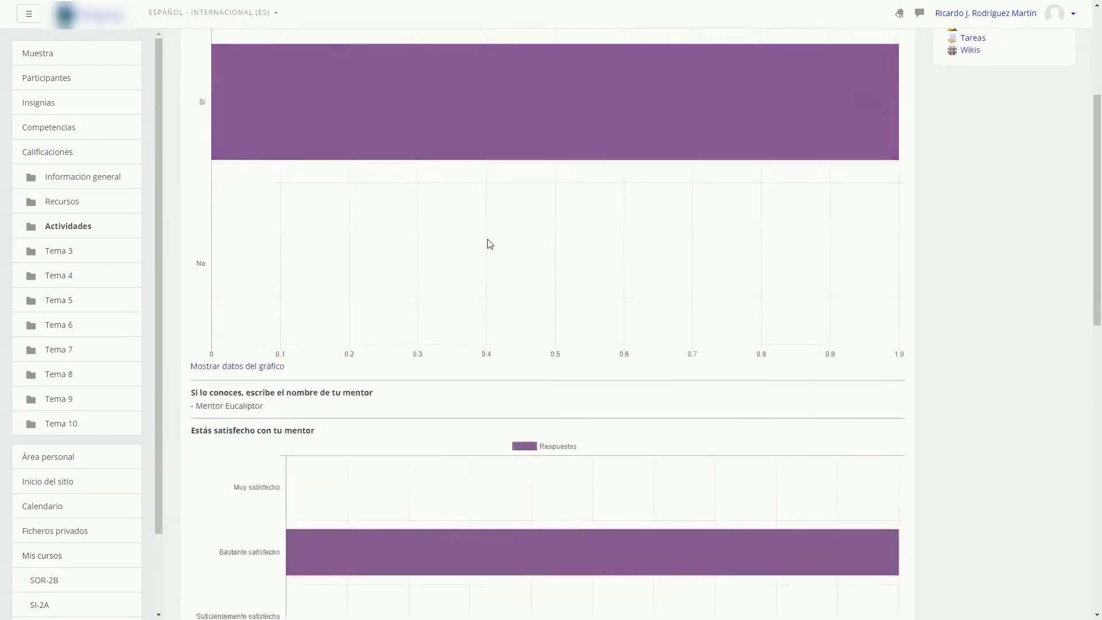
pyautogui.scroll(-8, 323, 342)
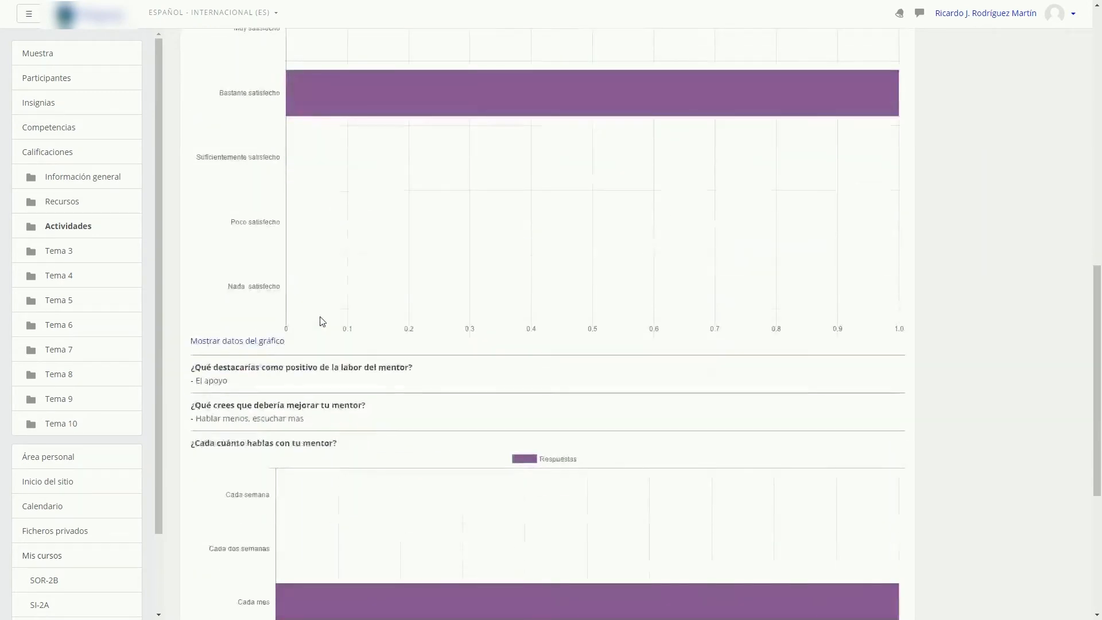
pyautogui.scroll(-5, 323, 317)
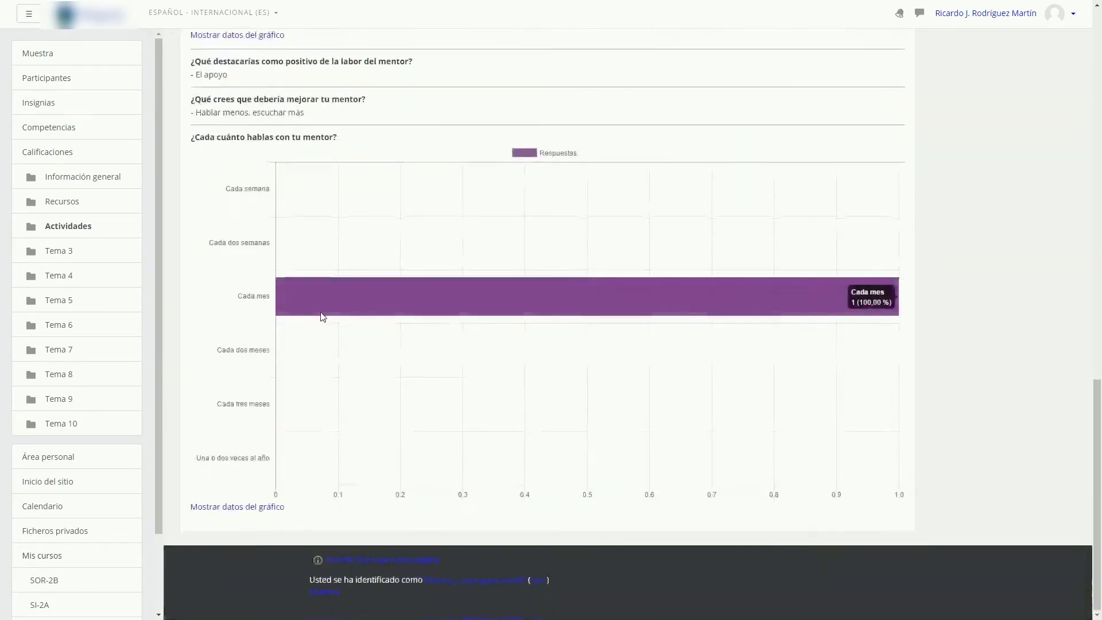
pyautogui.scroll(5, 324, 317)
pyautogui.scroll(12, 322, 316)
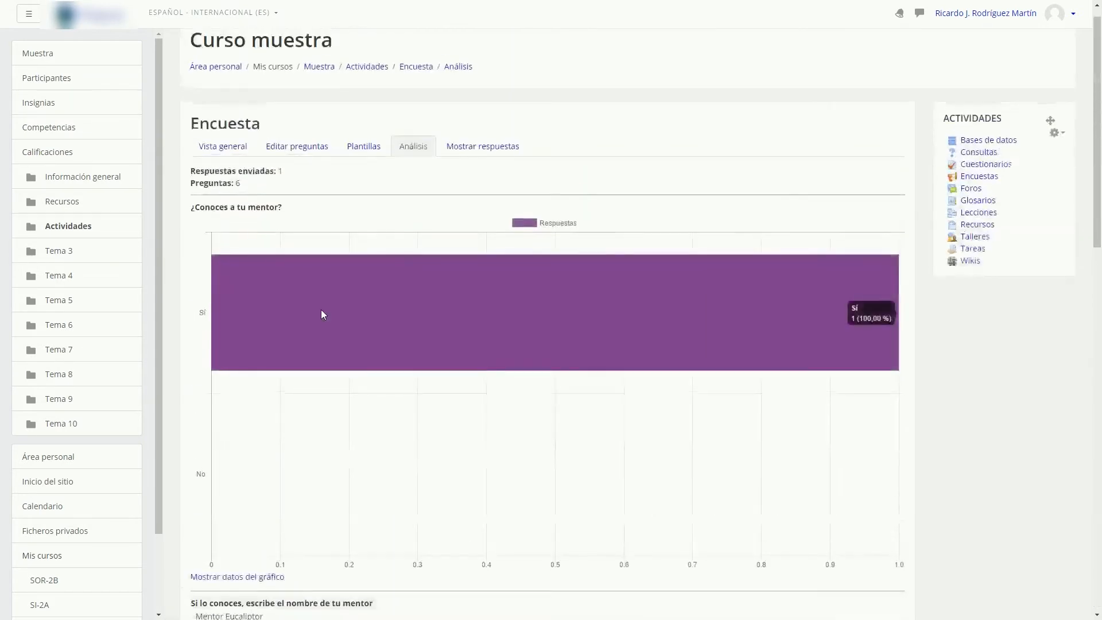
pyautogui.click(470, 168)
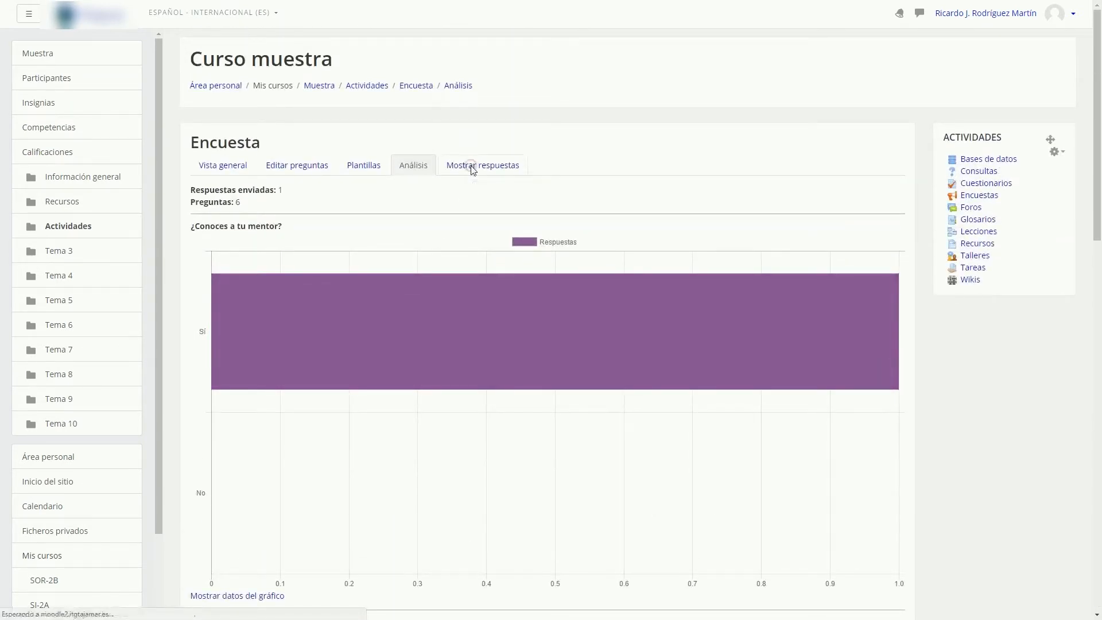
pyautogui.click(365, 92)
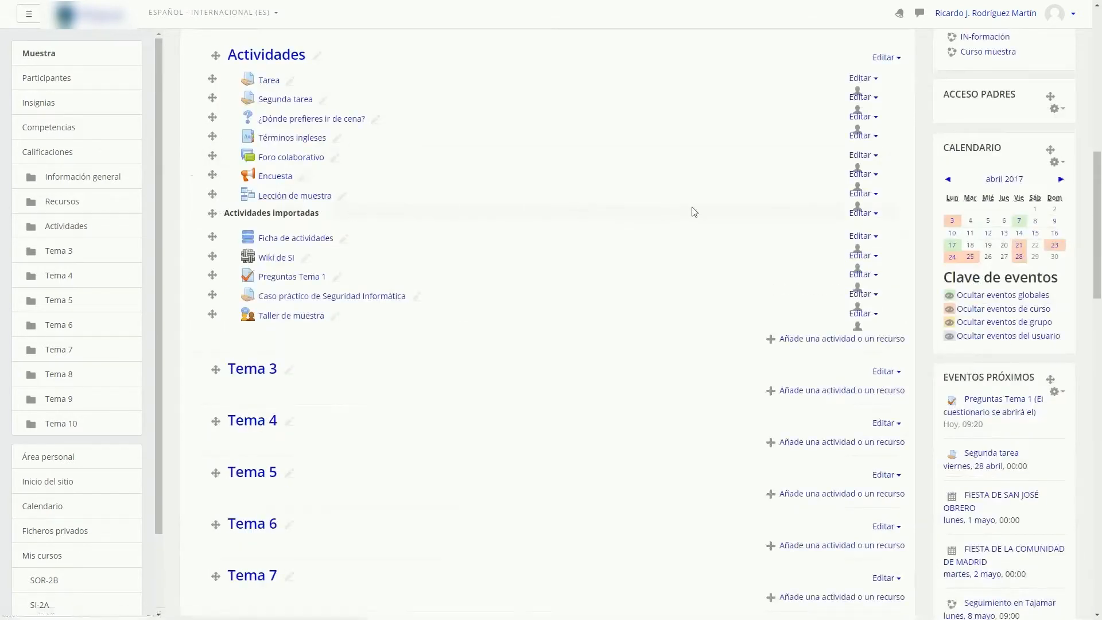
# Open the settings of Lección de muestra and examine all options in its Apariencia section, including the additional ones
pyautogui.click(859, 198)
pyautogui.click(829, 218)
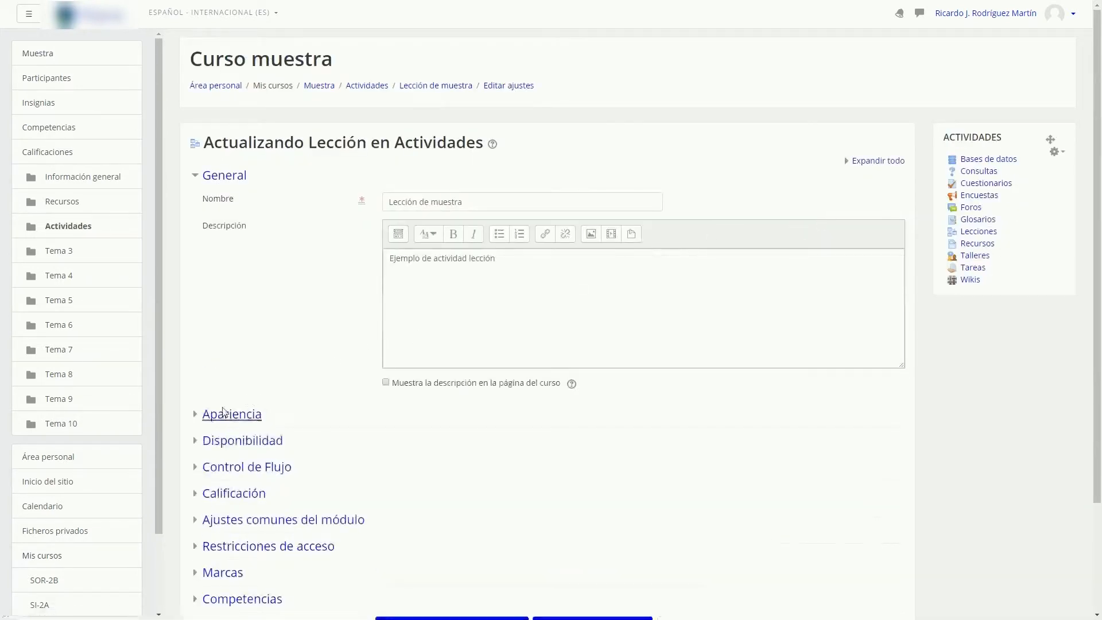
pyautogui.click(196, 414)
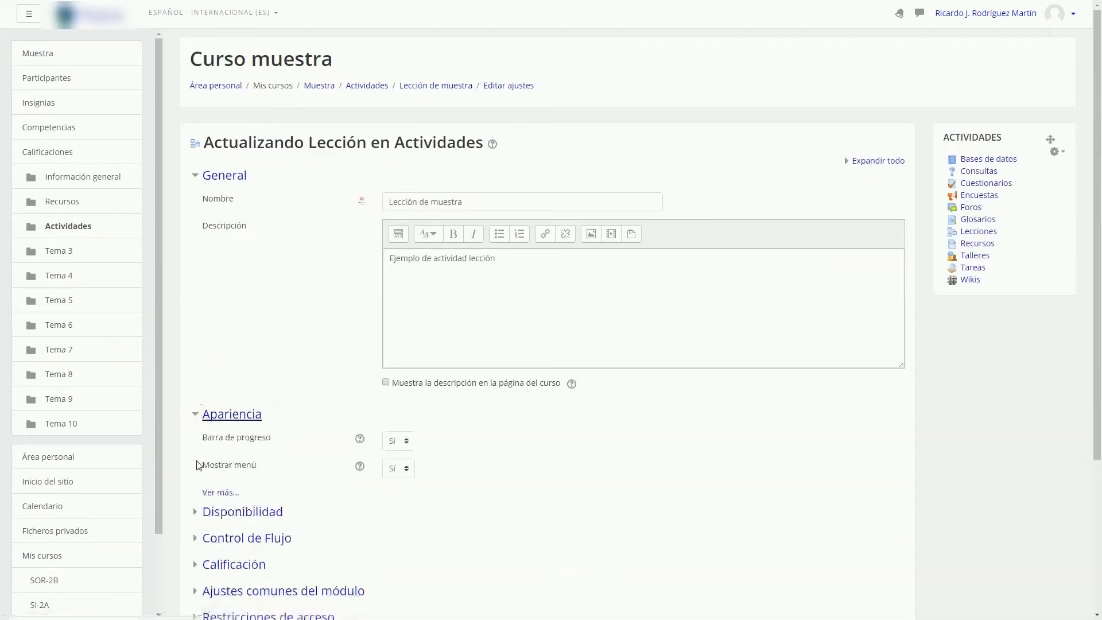
pyautogui.click(222, 492)
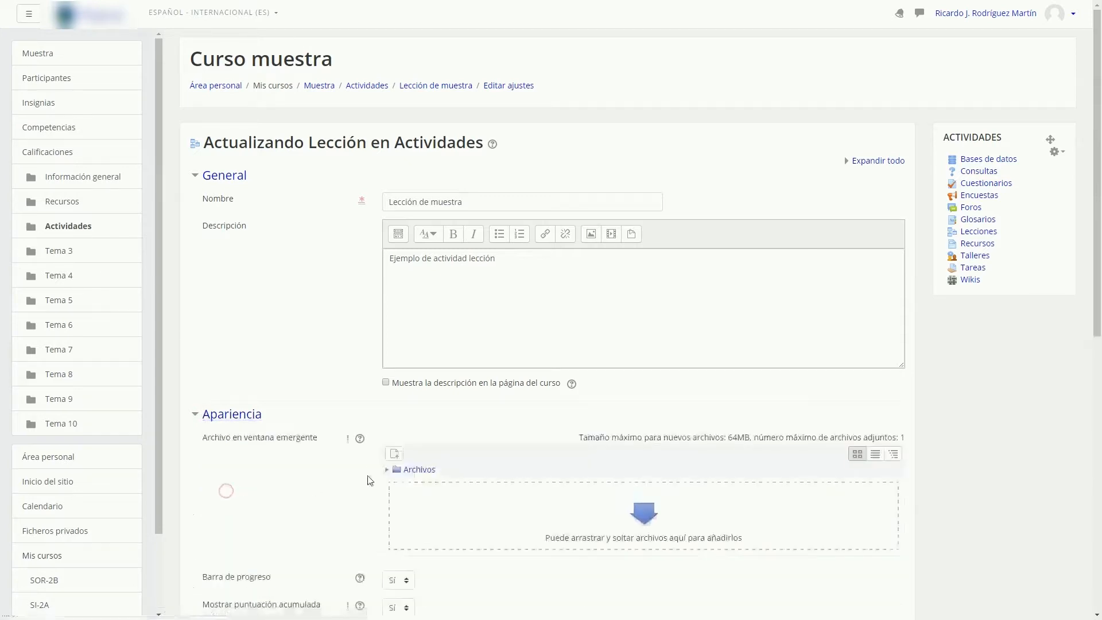
pyautogui.scroll(-4, 316, 425)
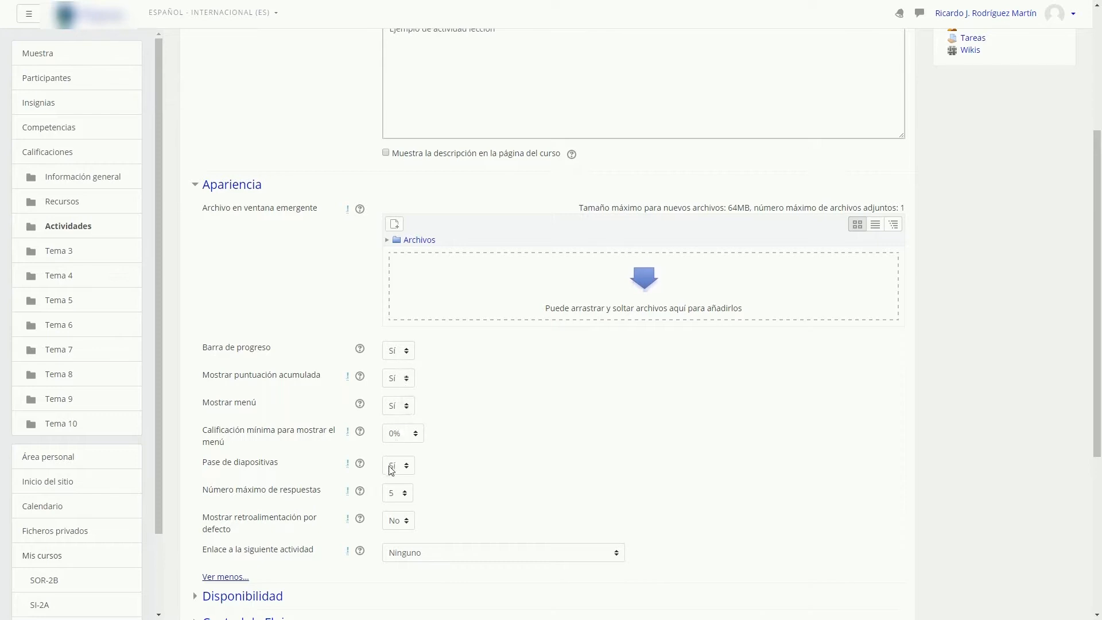
pyautogui.scroll(-4, 316, 451)
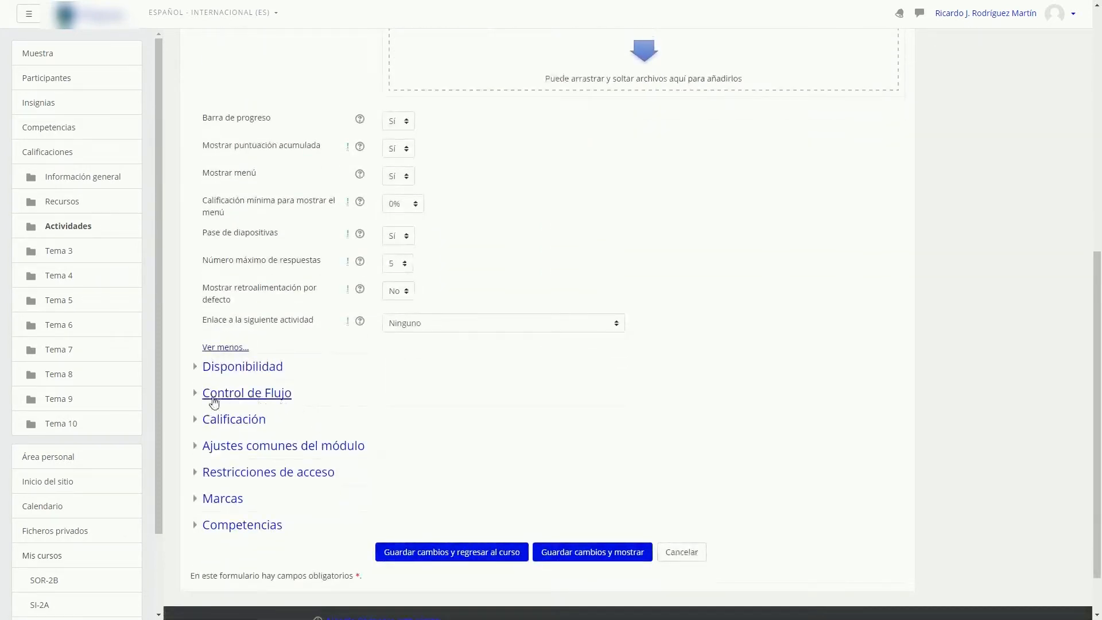
# Review the lesson's Control de Flujo section and save the lesson, returning to the course
pyautogui.click(199, 396)
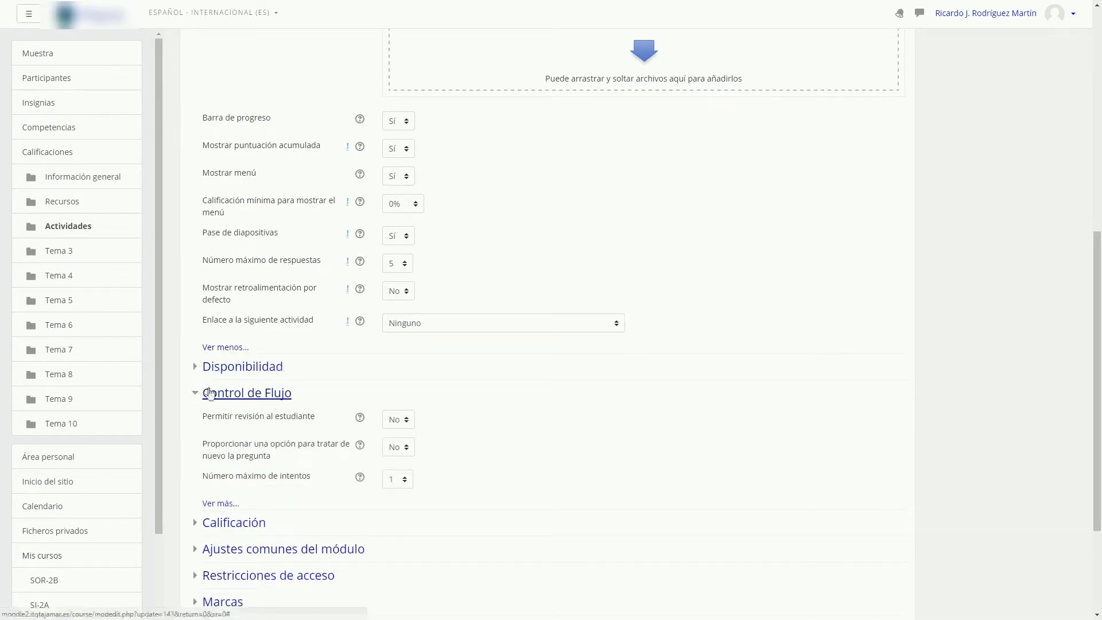
pyautogui.scroll(-1, 395, 464)
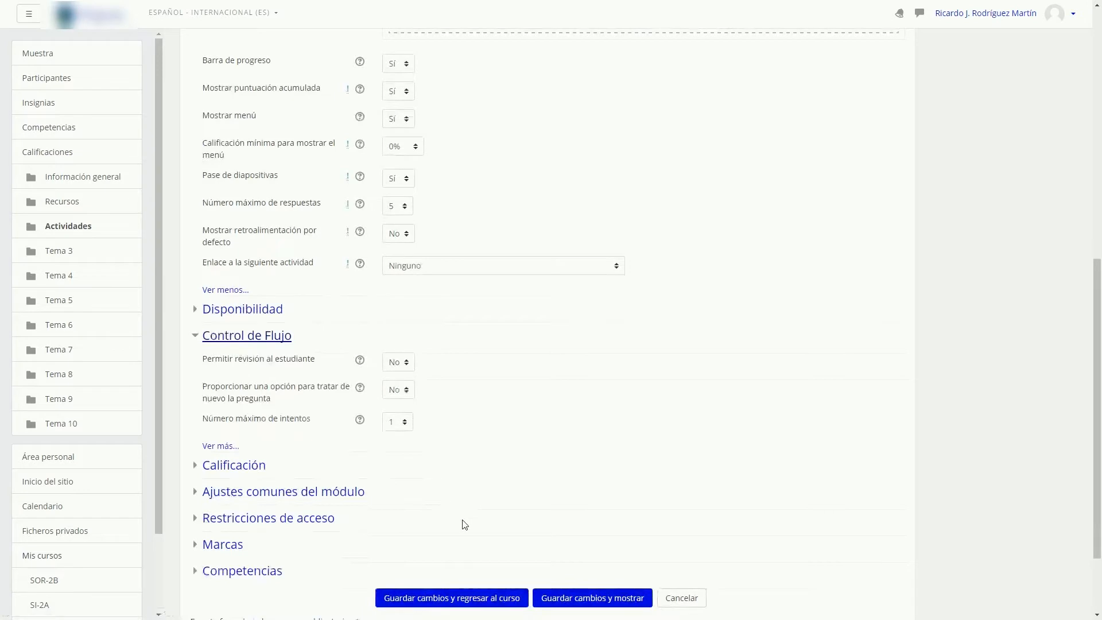
pyautogui.click(508, 601)
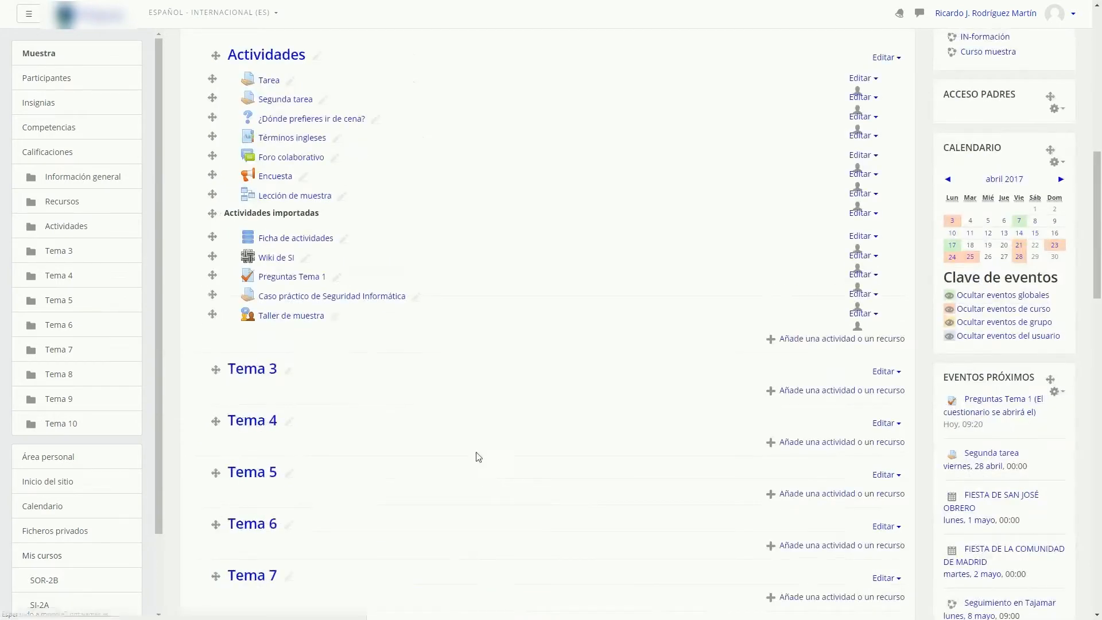
# Open Lección de muestra and display its pages in the Colapsado editing view
pyautogui.click(310, 198)
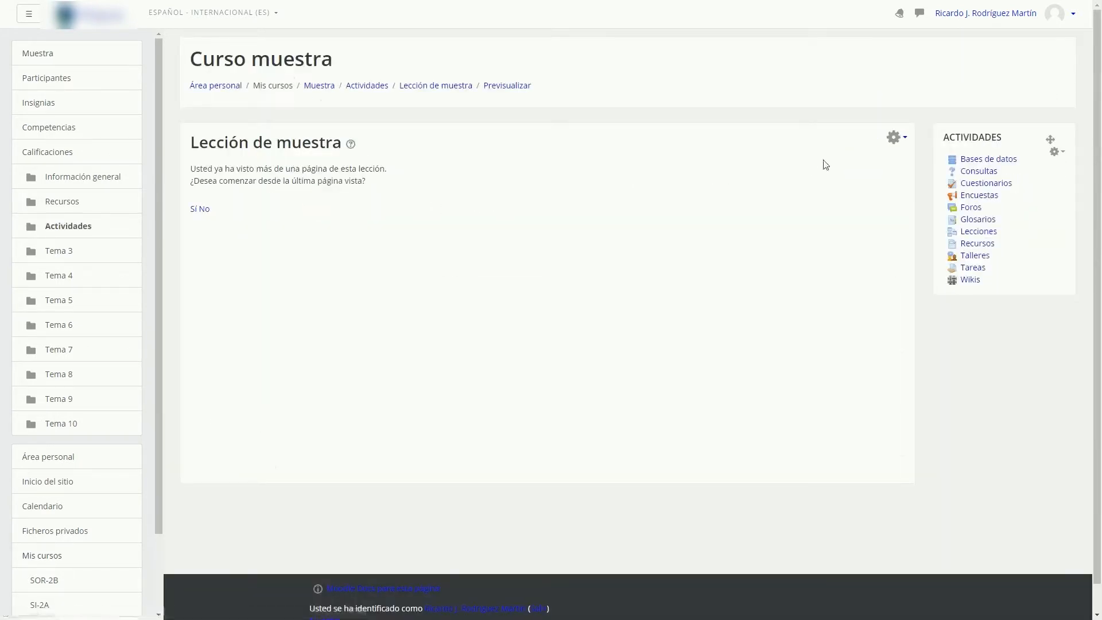
pyautogui.click(893, 138)
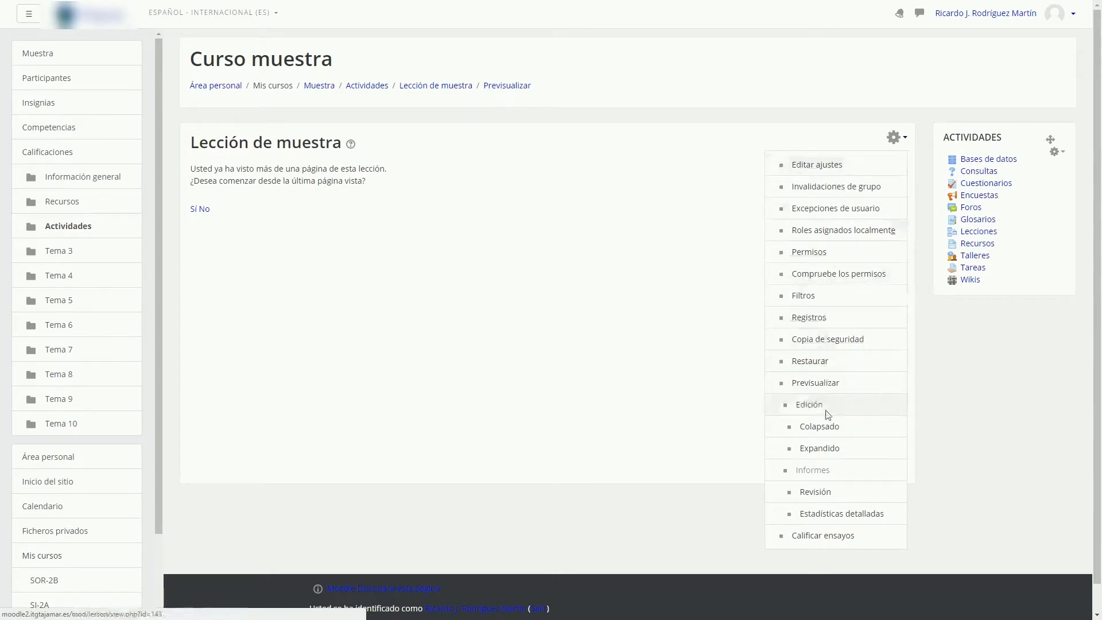
pyautogui.click(825, 431)
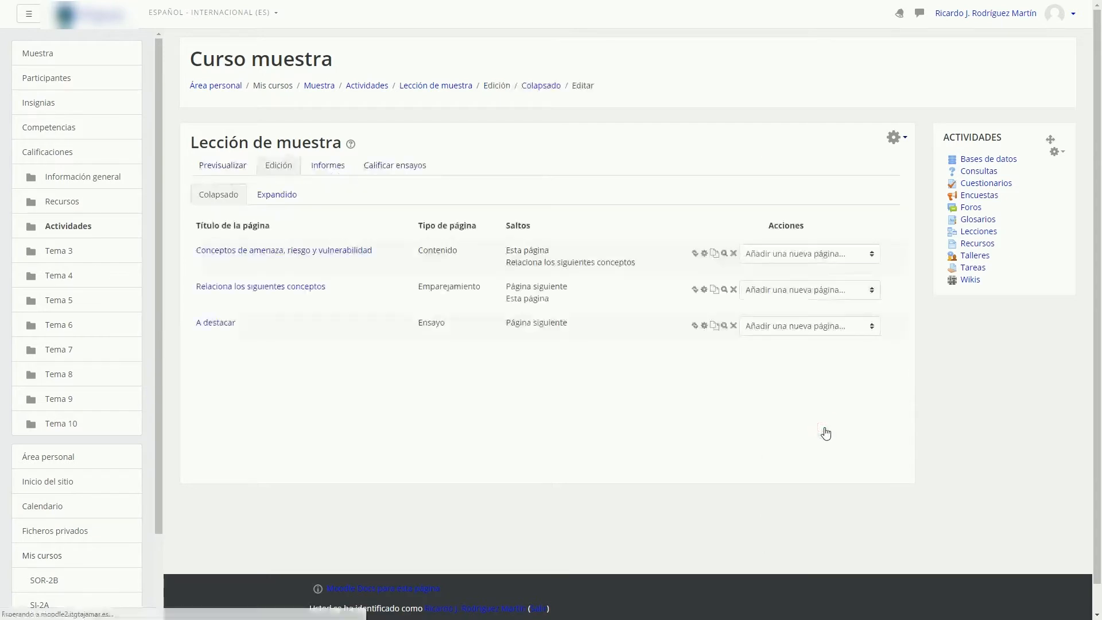
# Examine the content and jumps of the page Conceptos de amenaza, riesgo y vulnerabilidad, and switch the lesson to the Expandido editing view
pyautogui.click(297, 259)
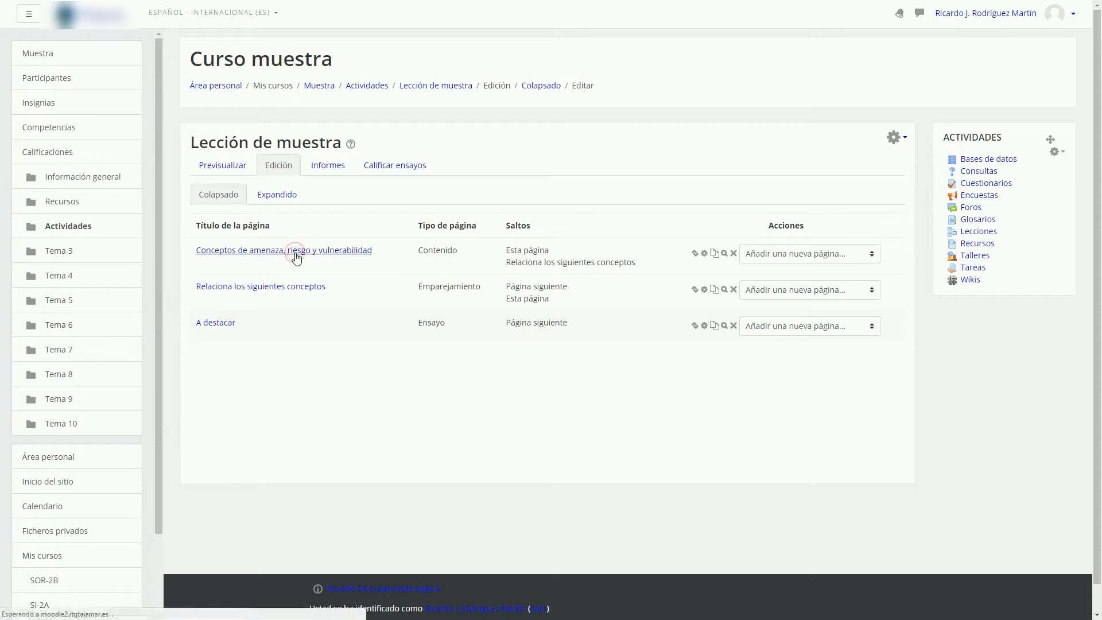
pyautogui.scroll(-3, 300, 334)
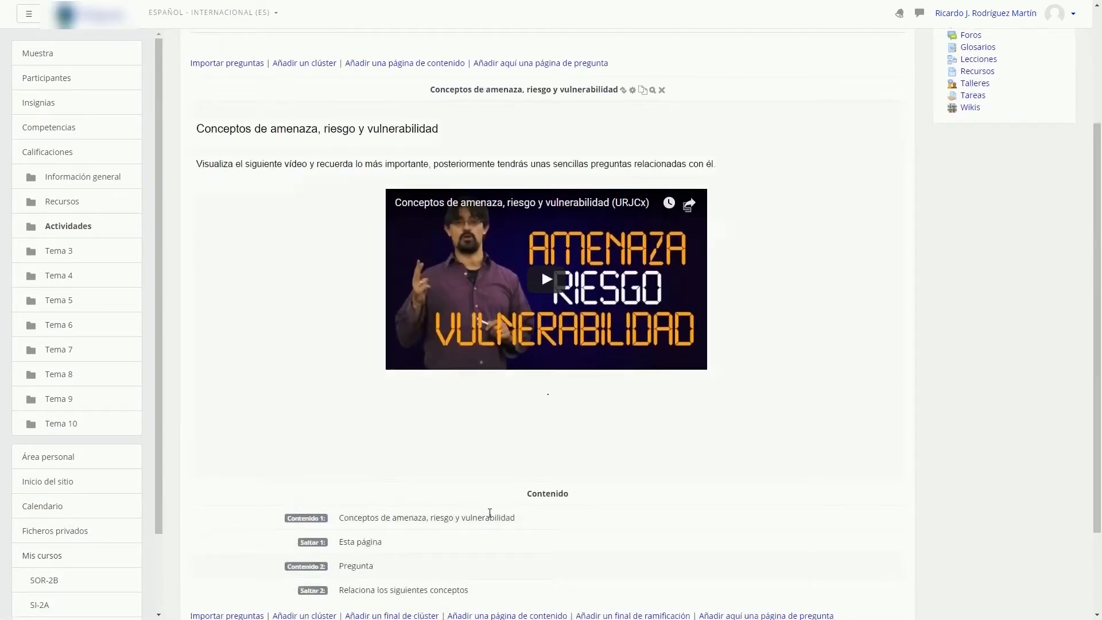
pyautogui.scroll(-2, 490, 514)
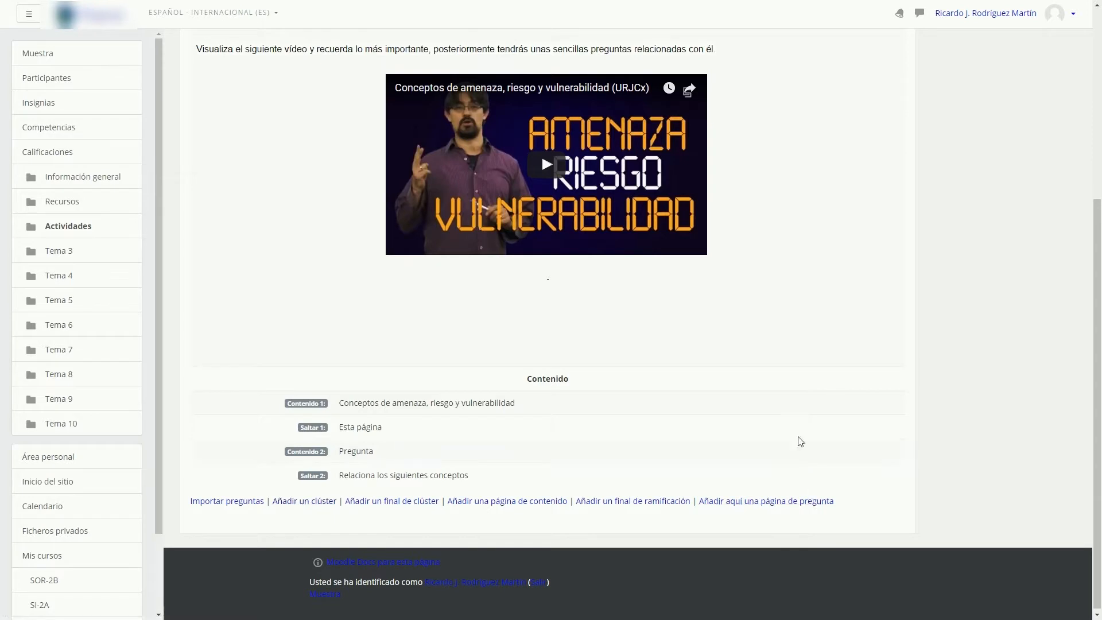
pyautogui.scroll(5, 798, 436)
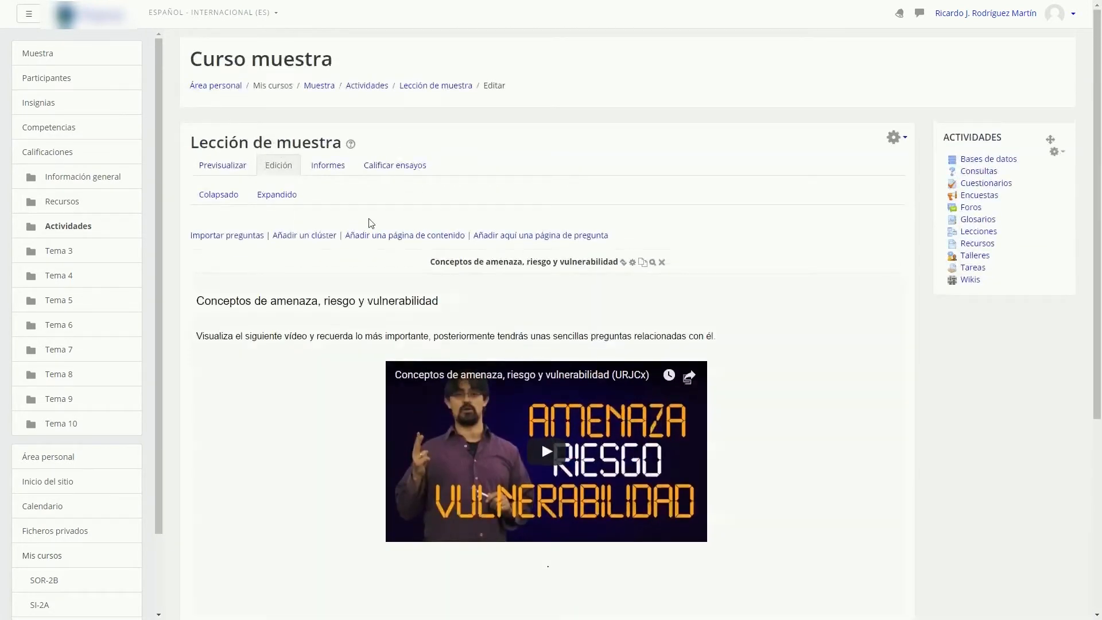
pyautogui.click(294, 195)
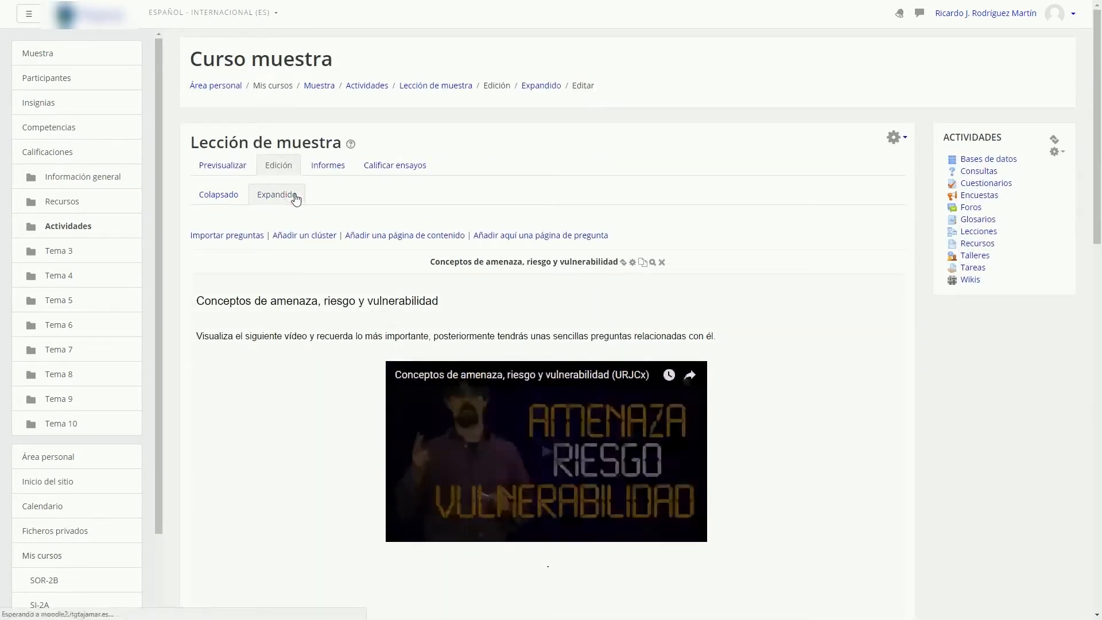
# Review the lesson's page contents, matching question and essay question in the expanded view, and return to the course's Actividades section
pyautogui.scroll(-12, 288, 253)
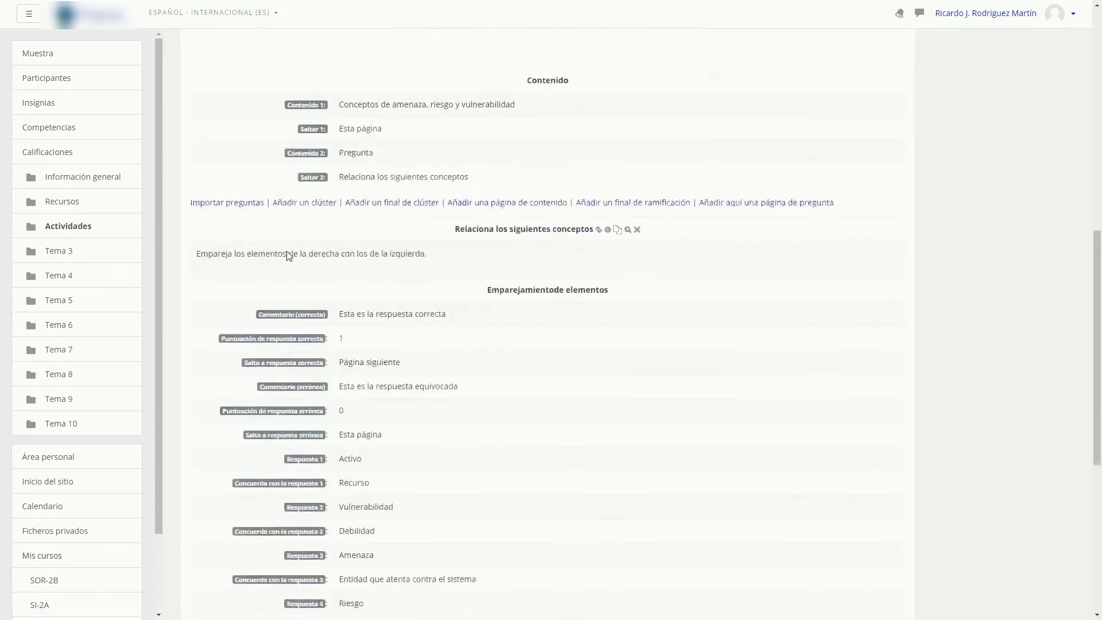
pyautogui.scroll(-5, 287, 251)
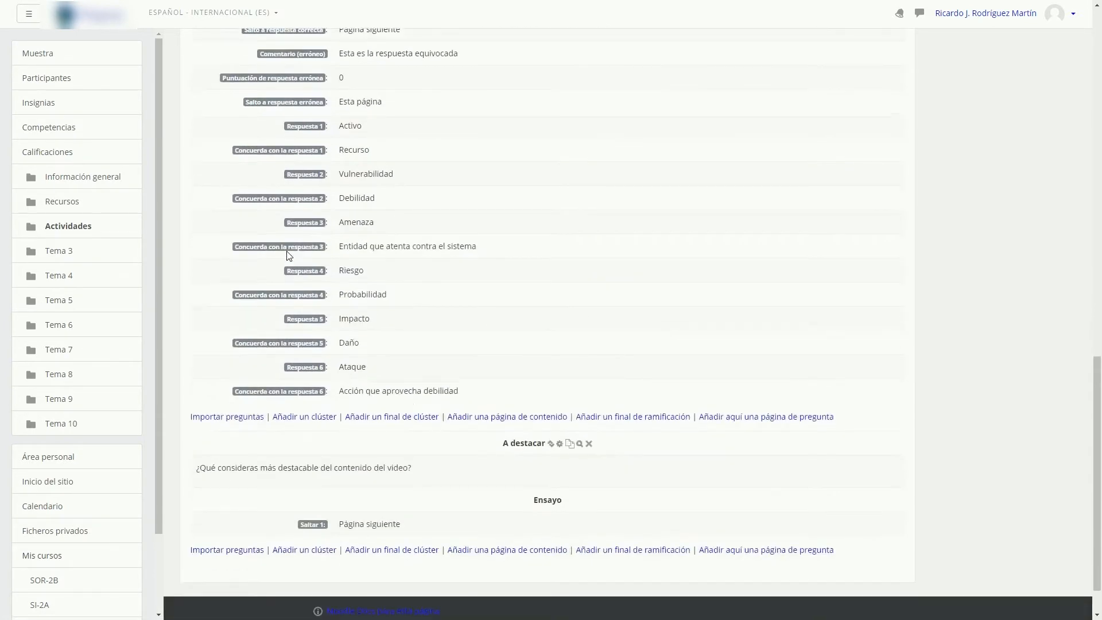
pyautogui.scroll(17, 289, 256)
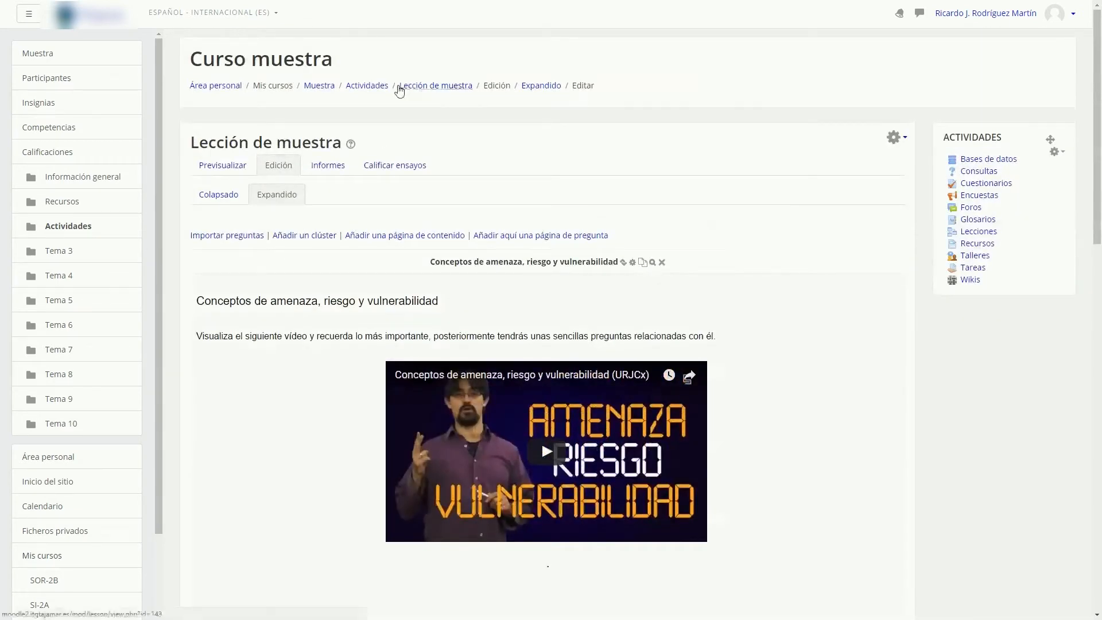
pyautogui.click(373, 87)
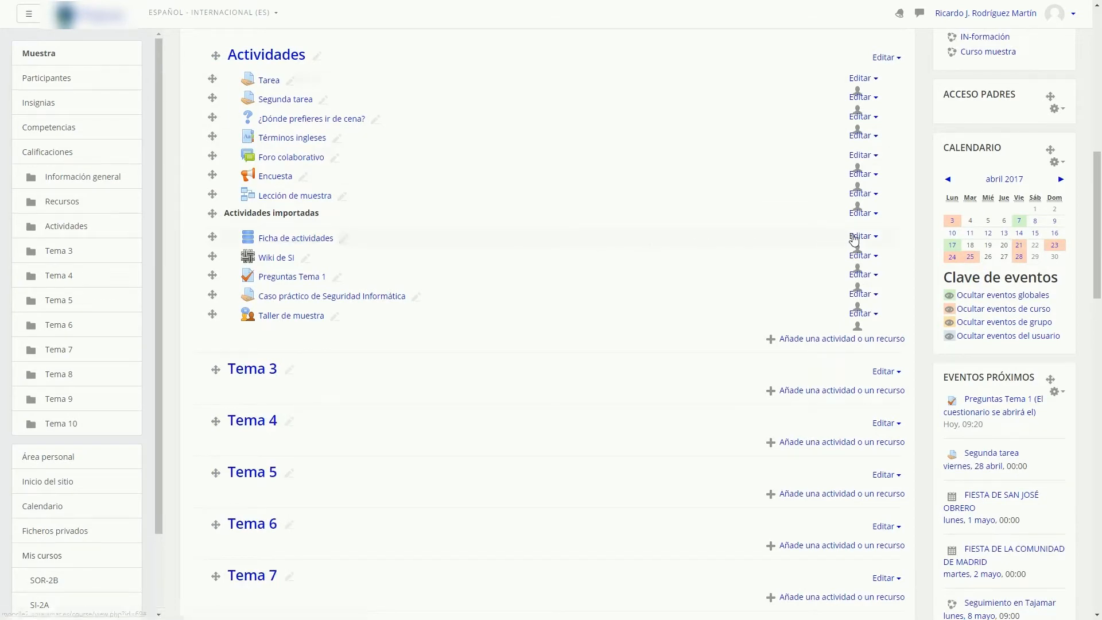
# Open the settings of Ficha de actividades, review its Entradas options, and leave without saving
pyautogui.click(854, 240)
pyautogui.click(827, 258)
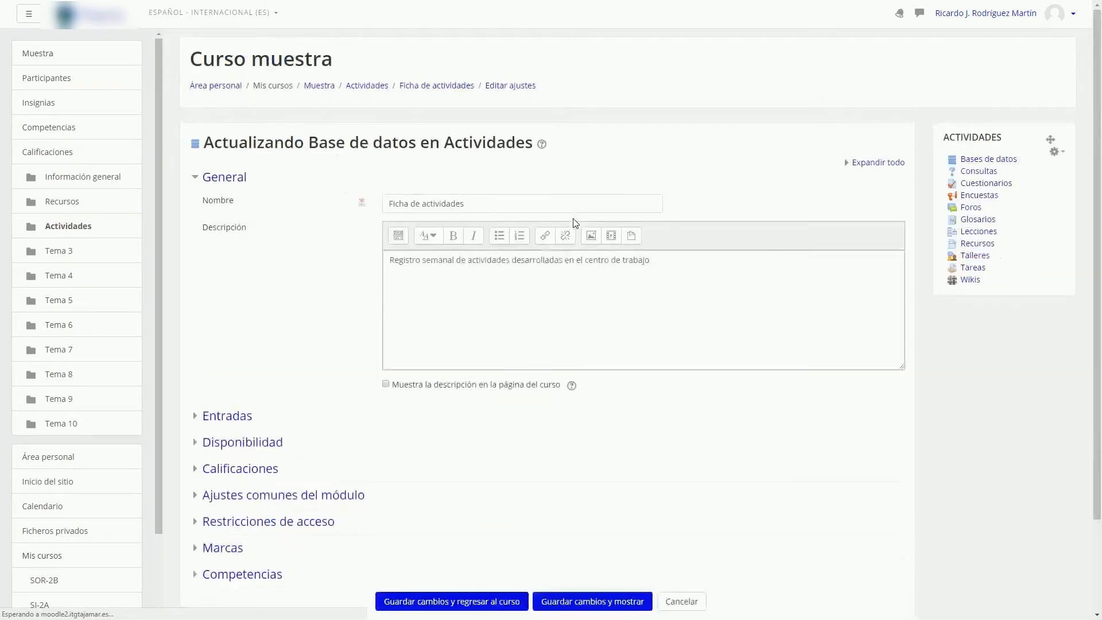
pyautogui.click(206, 422)
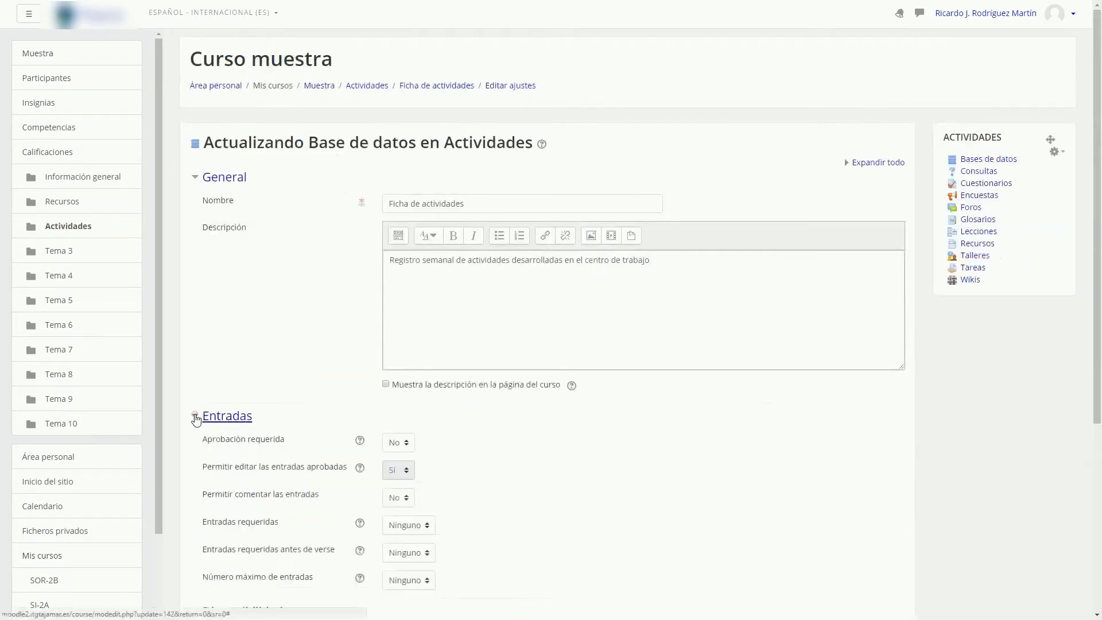
pyautogui.scroll(-1, 242, 392)
pyautogui.scroll(-3, 242, 392)
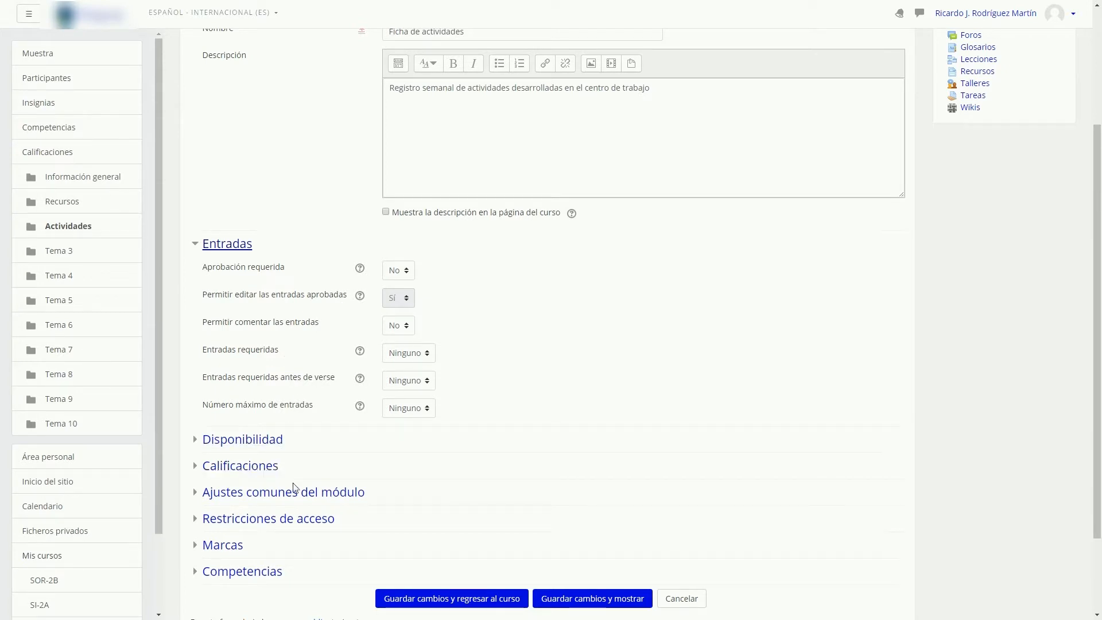
pyautogui.scroll(3, 457, 528)
pyautogui.scroll(-5, 457, 528)
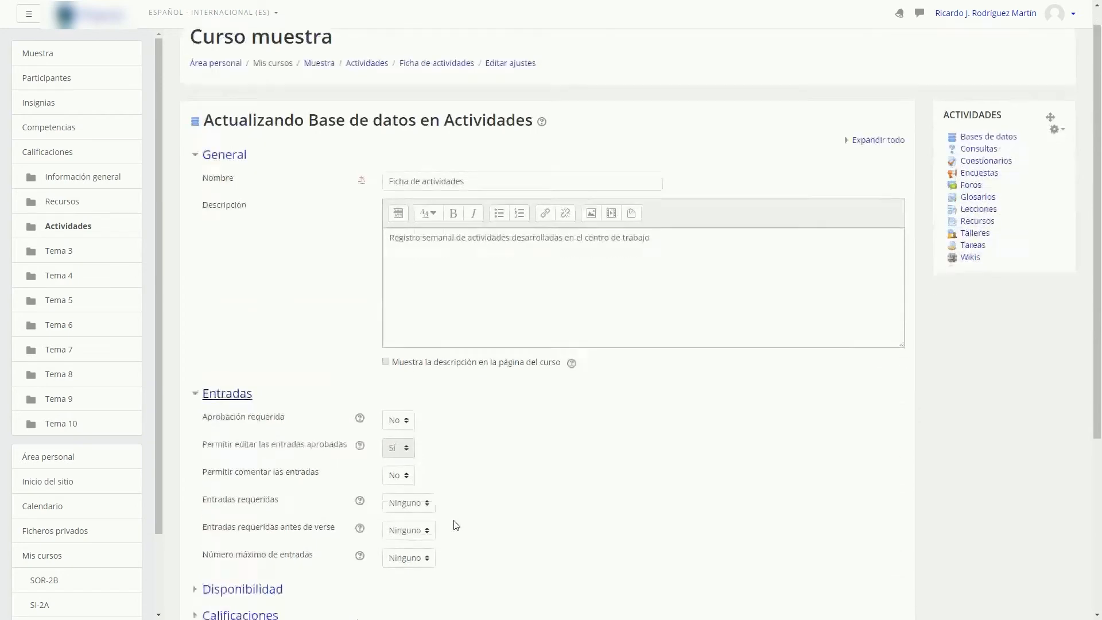
pyautogui.click(676, 490)
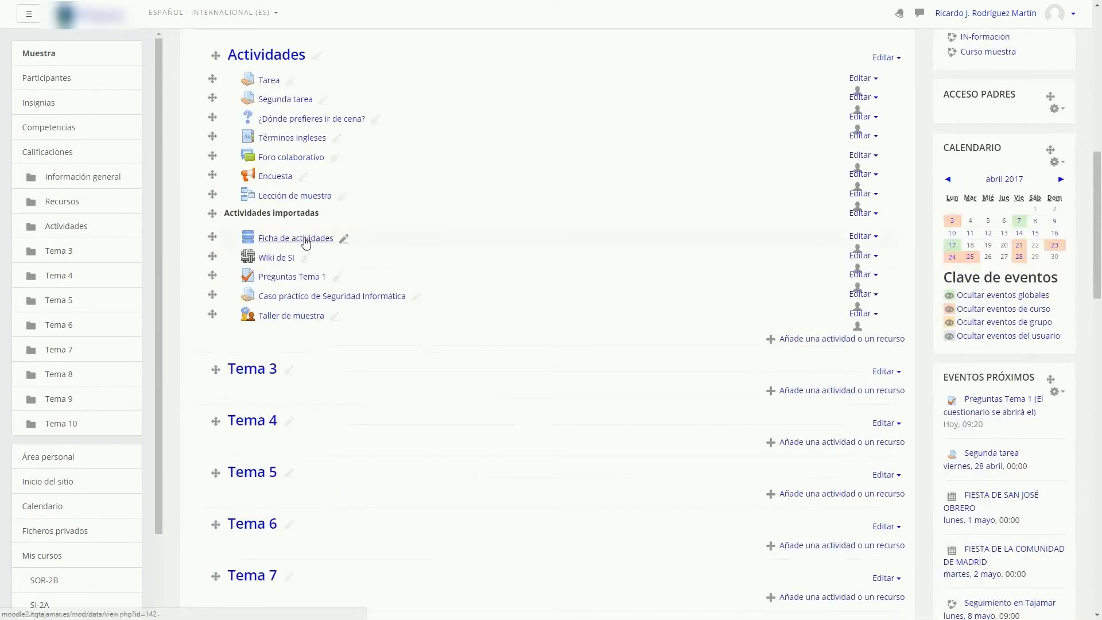
# Open Ficha de actividades and use its advanced search to find entries with the activity type Instalación
pyautogui.click(305, 238)
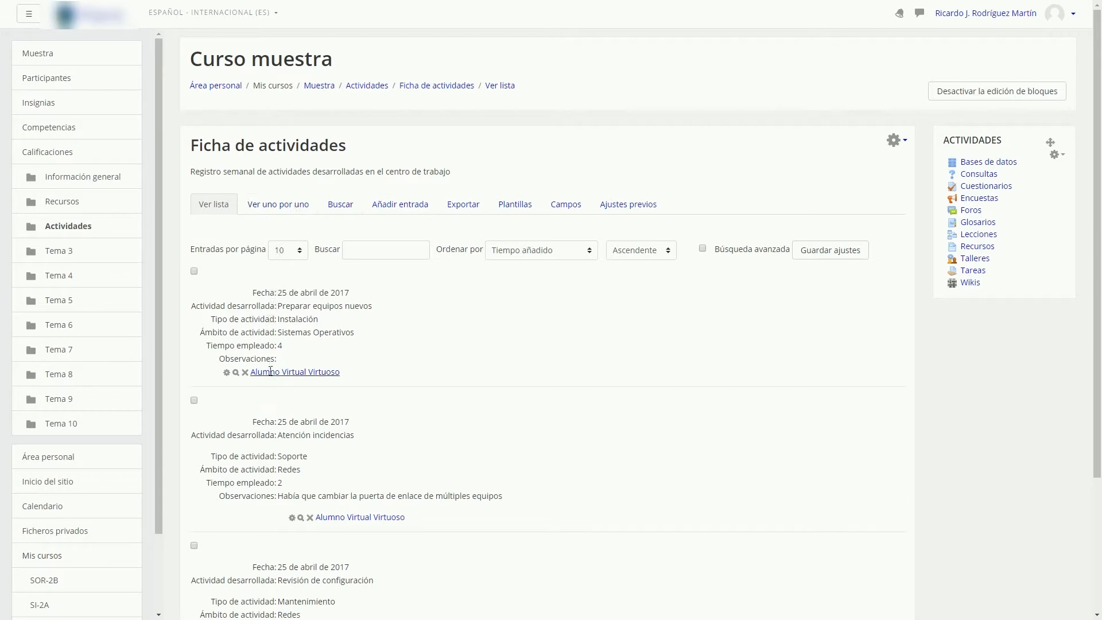
pyautogui.click(265, 207)
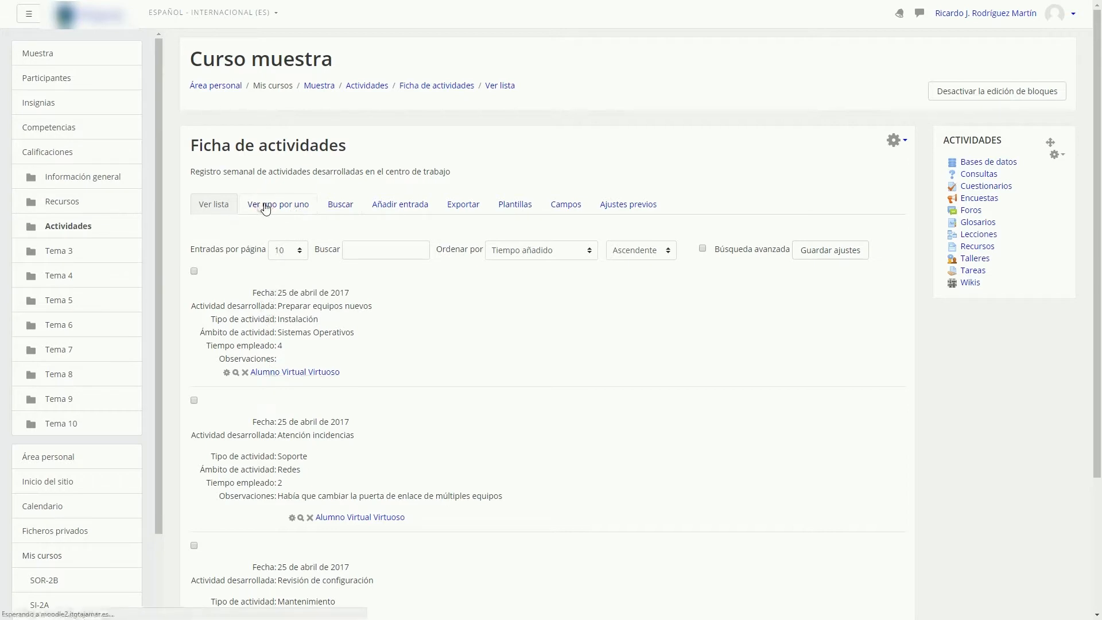
pyautogui.click(340, 206)
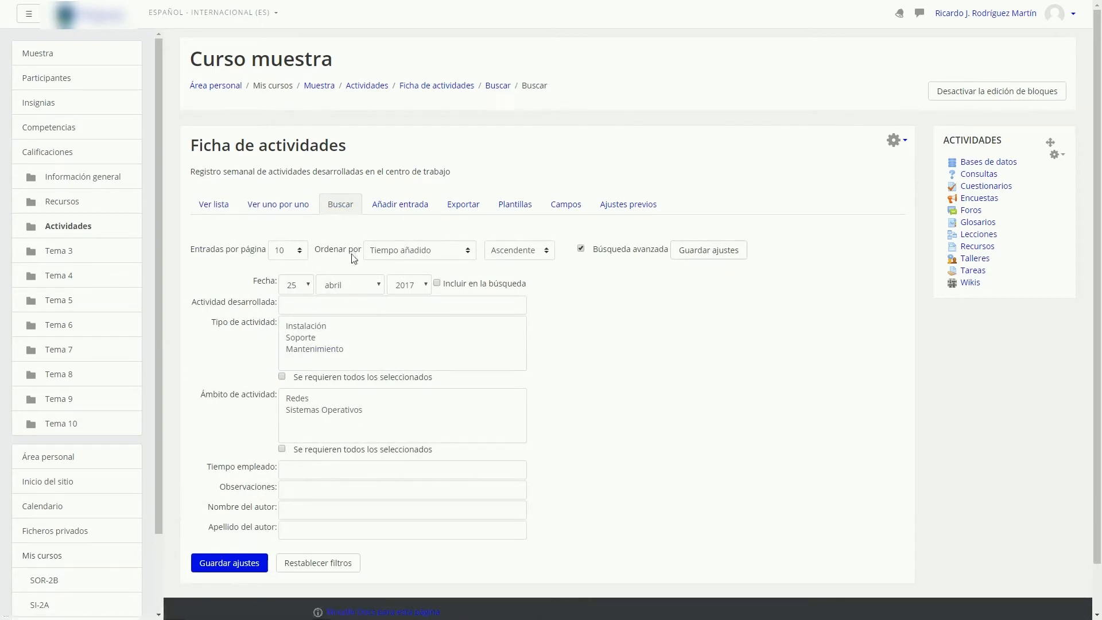
pyautogui.click(317, 328)
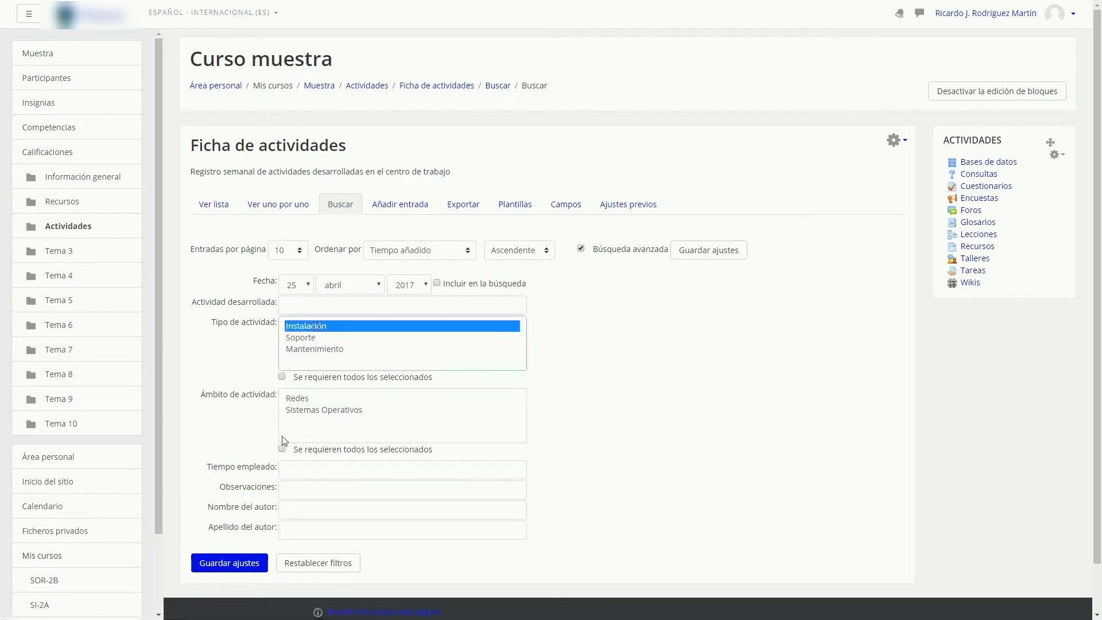
pyautogui.click(251, 566)
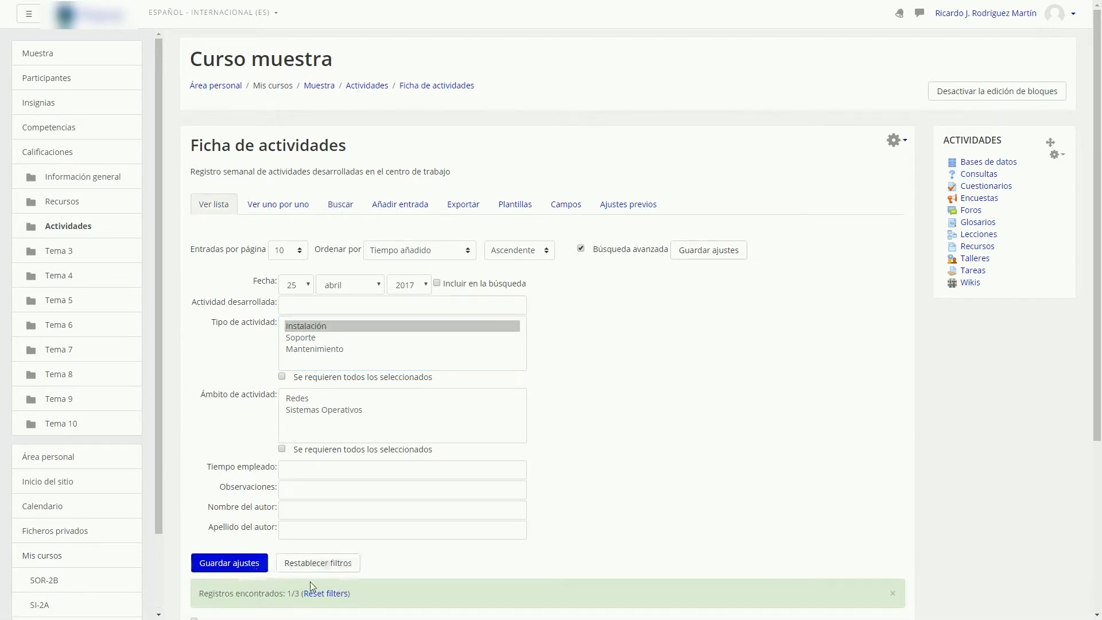
pyautogui.scroll(-4, 305, 576)
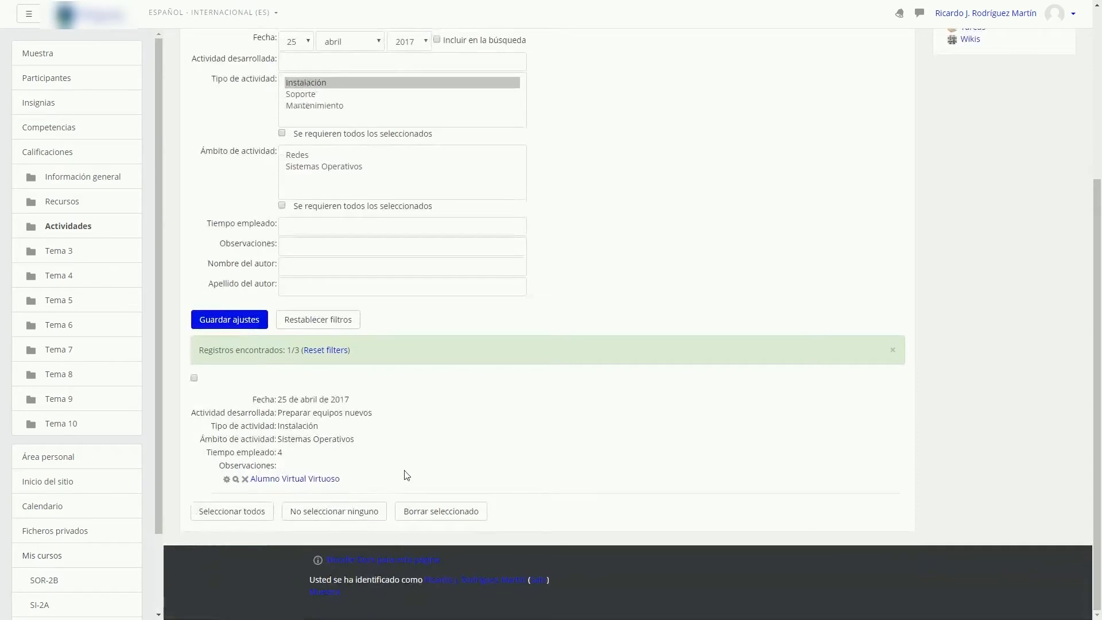
pyautogui.scroll(4, 411, 470)
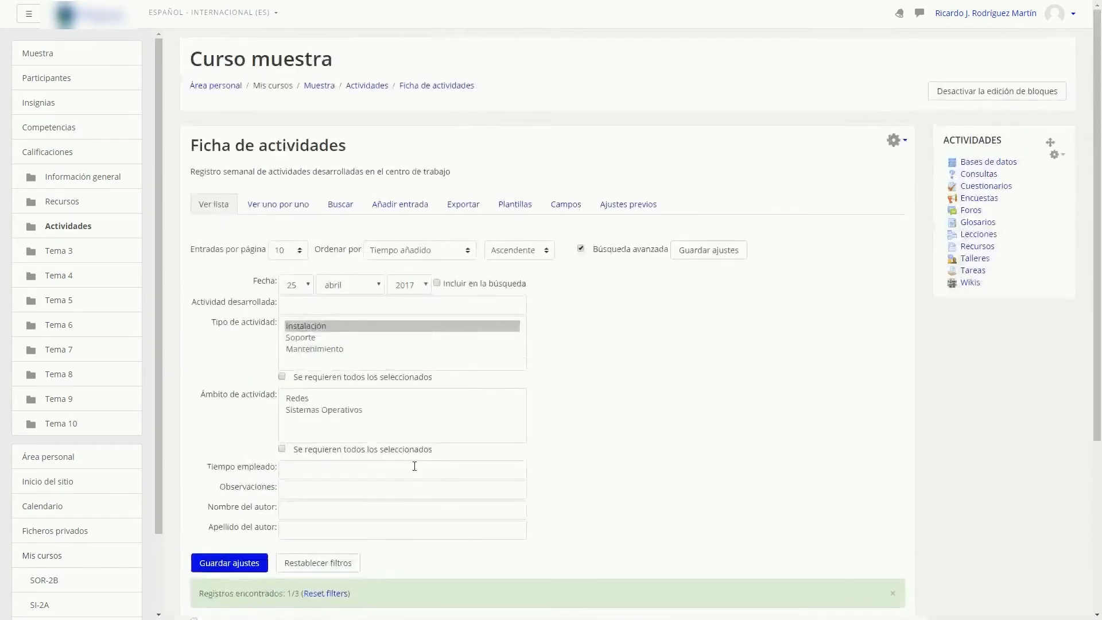
# Review the database's new-entry form, export options, fields and simple template, and return to the Actividades section
pyautogui.click(400, 206)
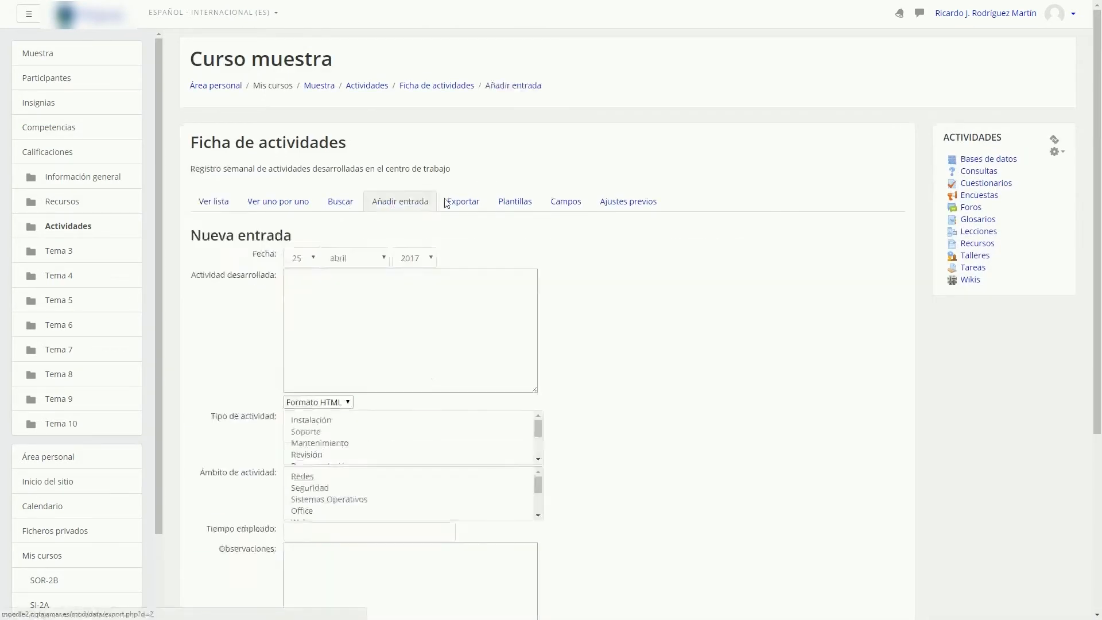
pyautogui.click(464, 202)
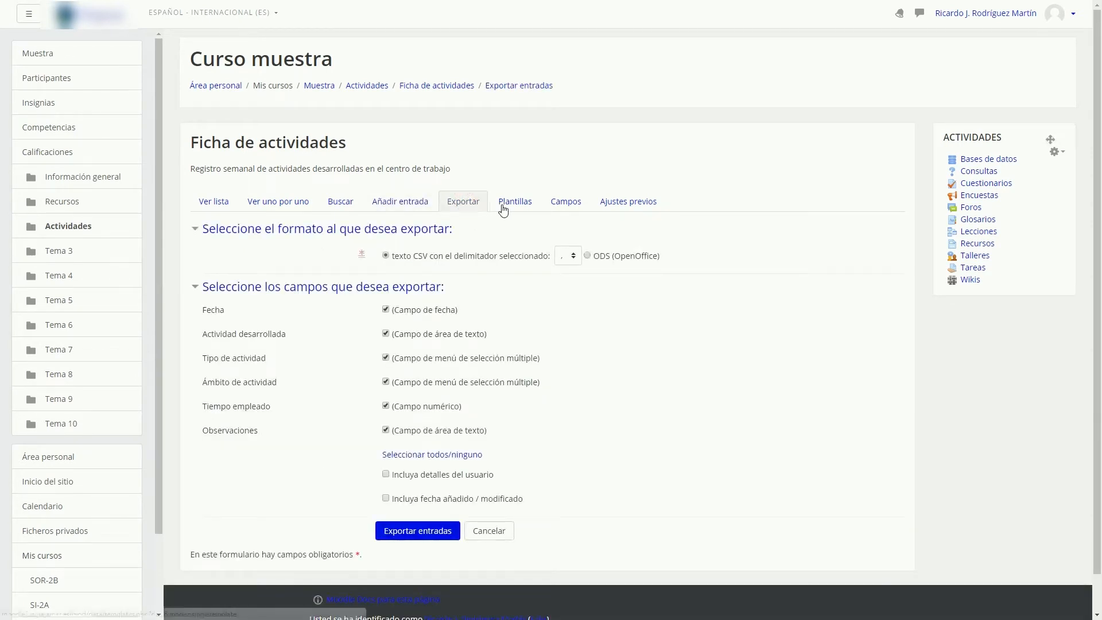
pyautogui.click(558, 201)
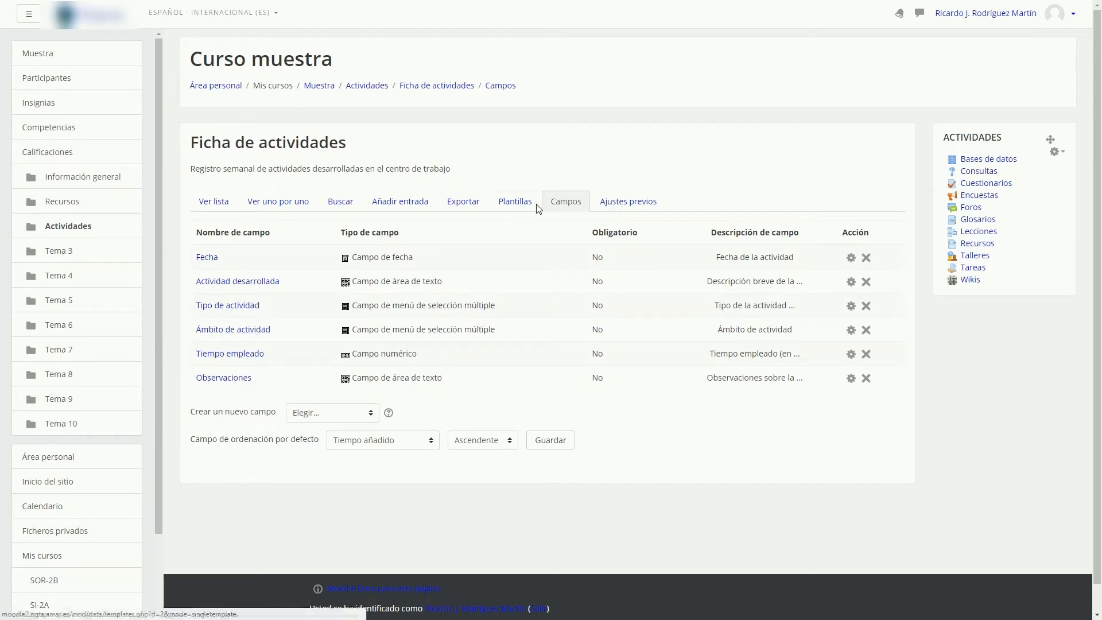
pyautogui.click(517, 202)
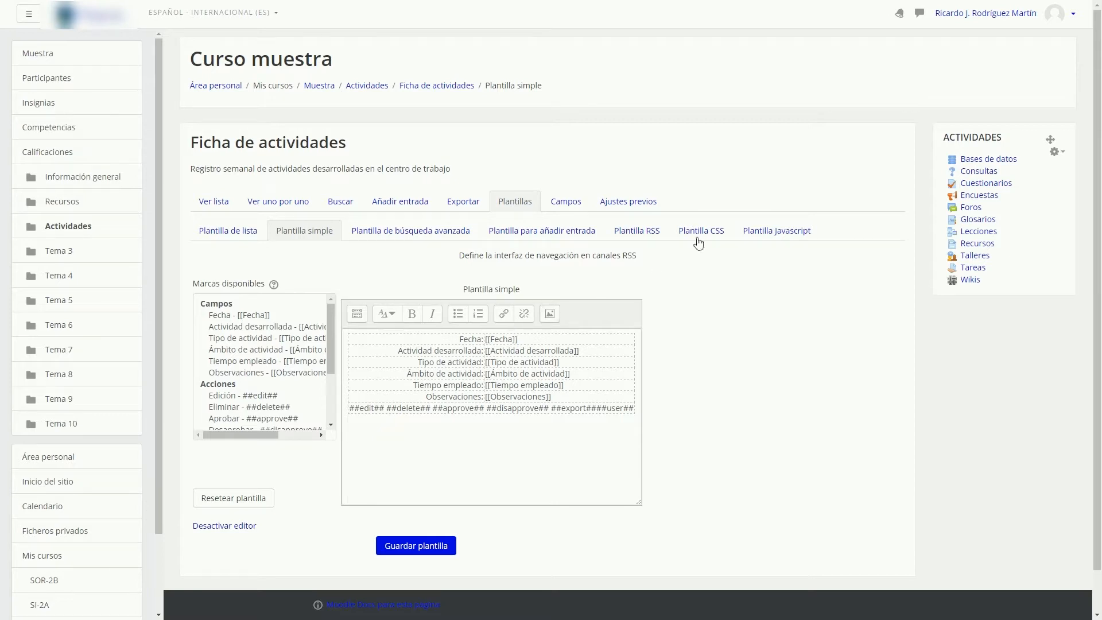
pyautogui.click(367, 85)
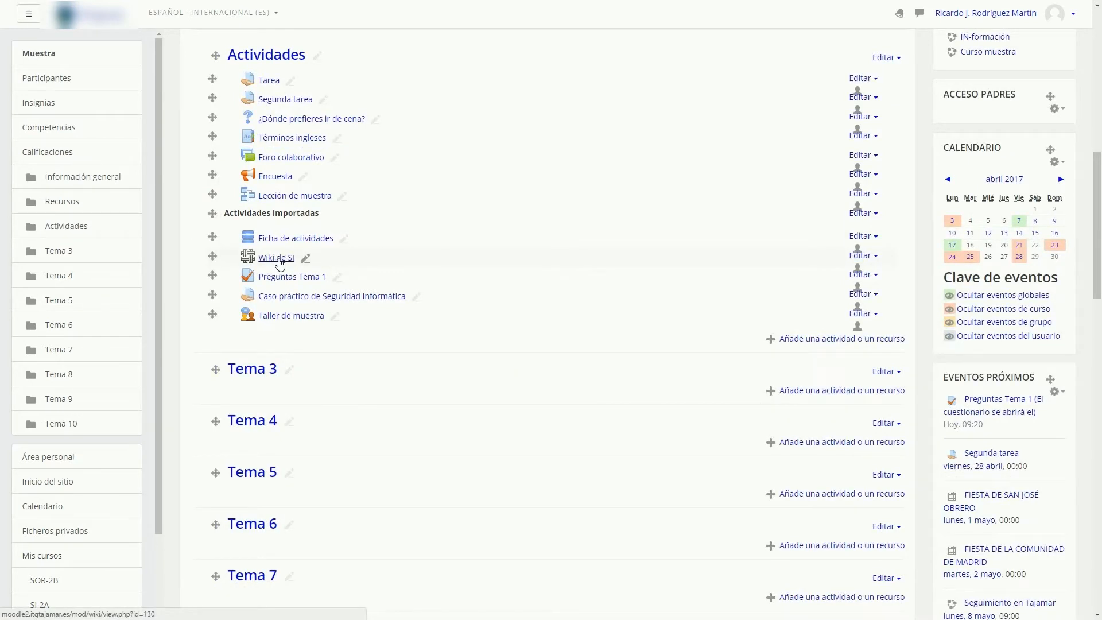
# Open the settings of Wiki de SI, examine the default format options under Formato, and leave without saving
pyautogui.click(865, 256)
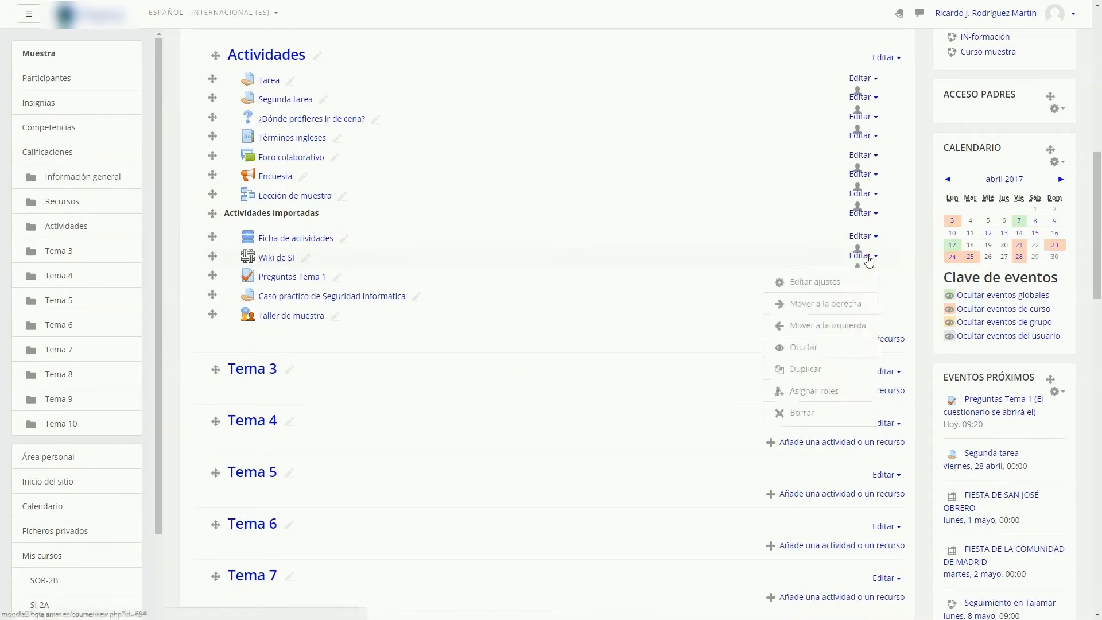
pyautogui.click(835, 282)
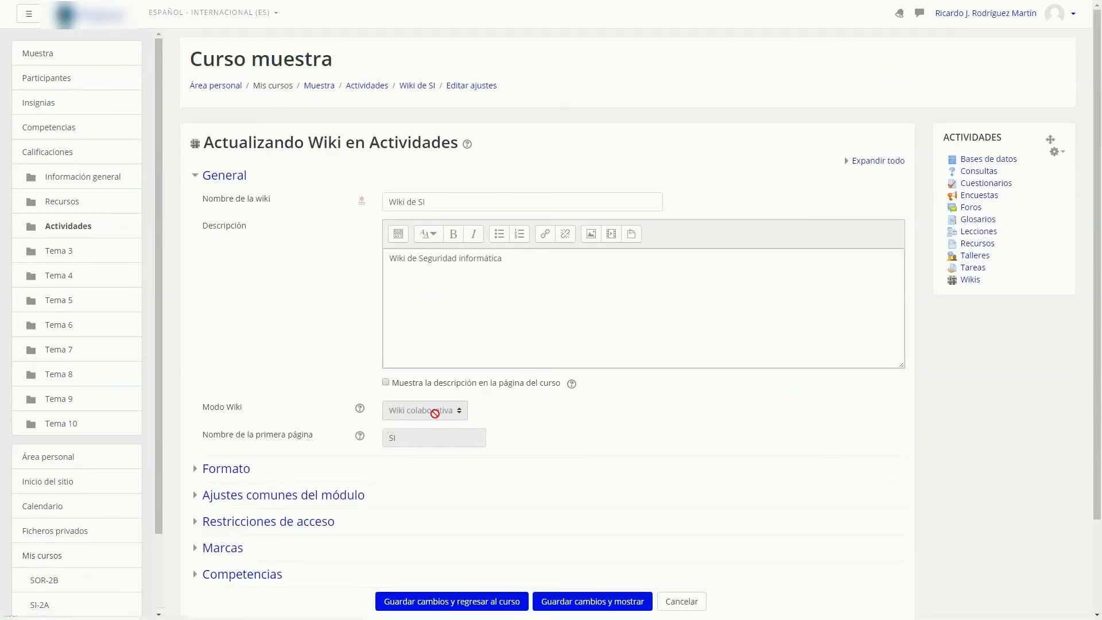
pyautogui.click(200, 468)
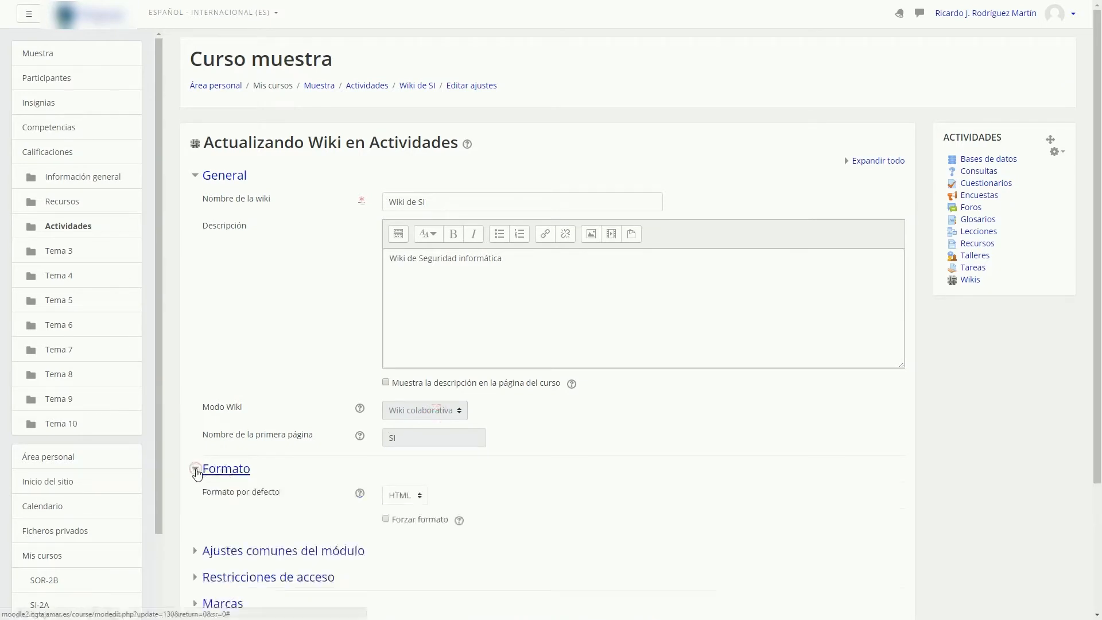
pyautogui.click(401, 501)
pyautogui.click(468, 497)
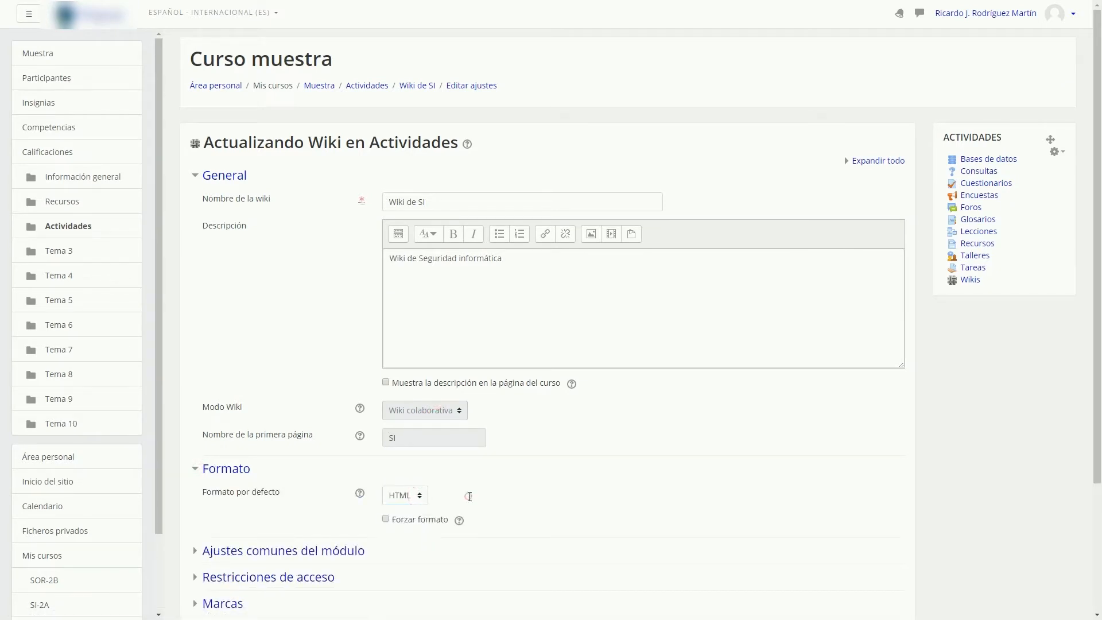
pyautogui.scroll(-2, 469, 496)
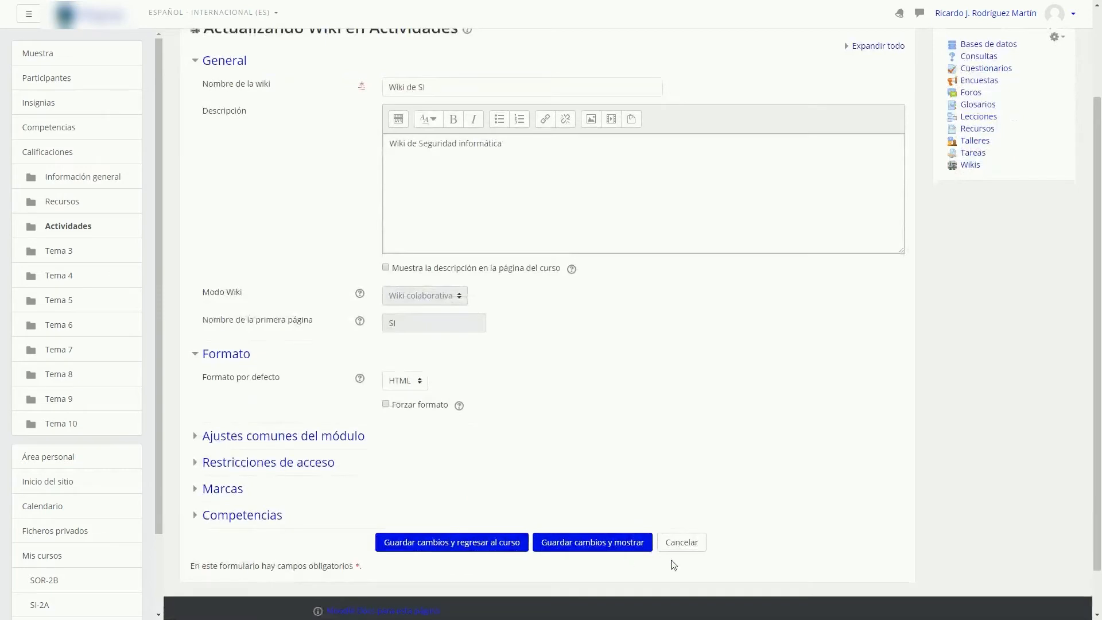
pyautogui.click(678, 549)
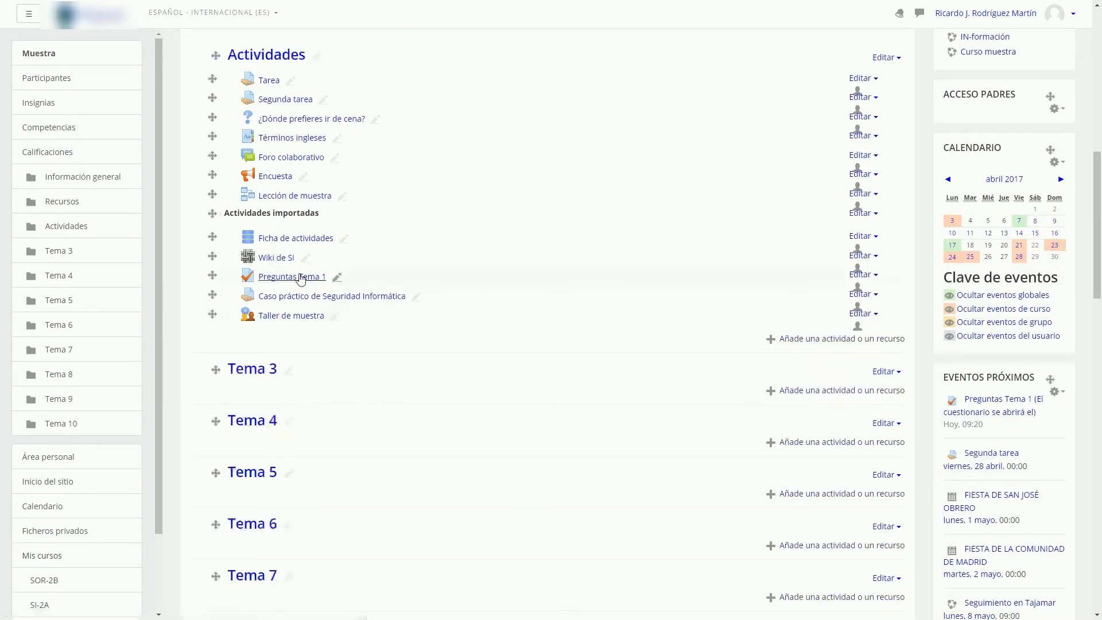
# Open Wiki de SI and view the SI page's editor, history and page map
pyautogui.click(276, 258)
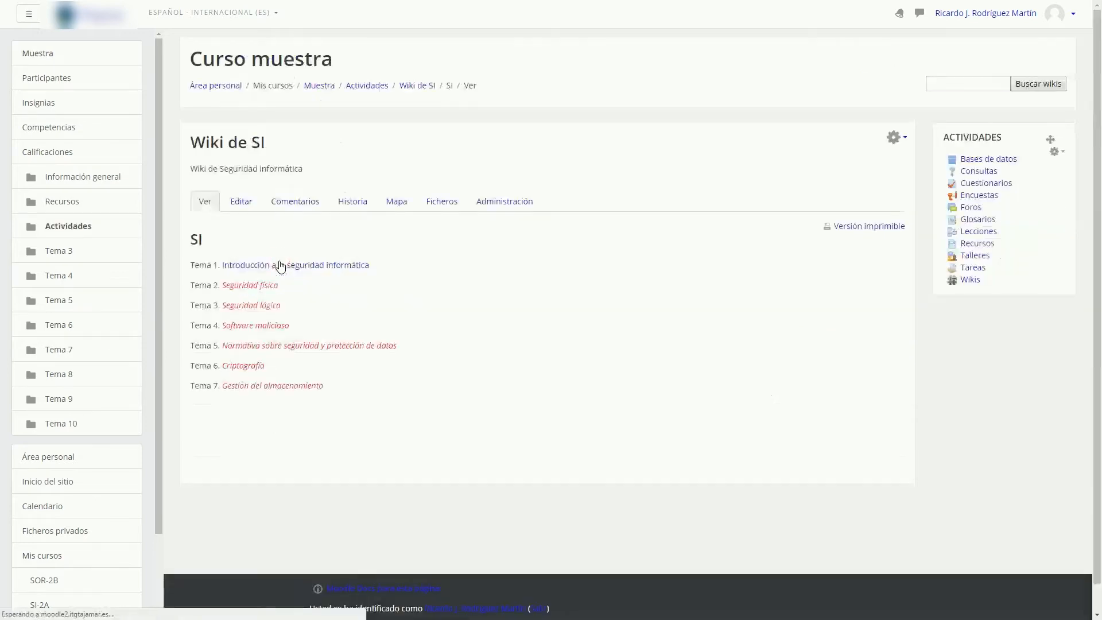
pyautogui.click(241, 202)
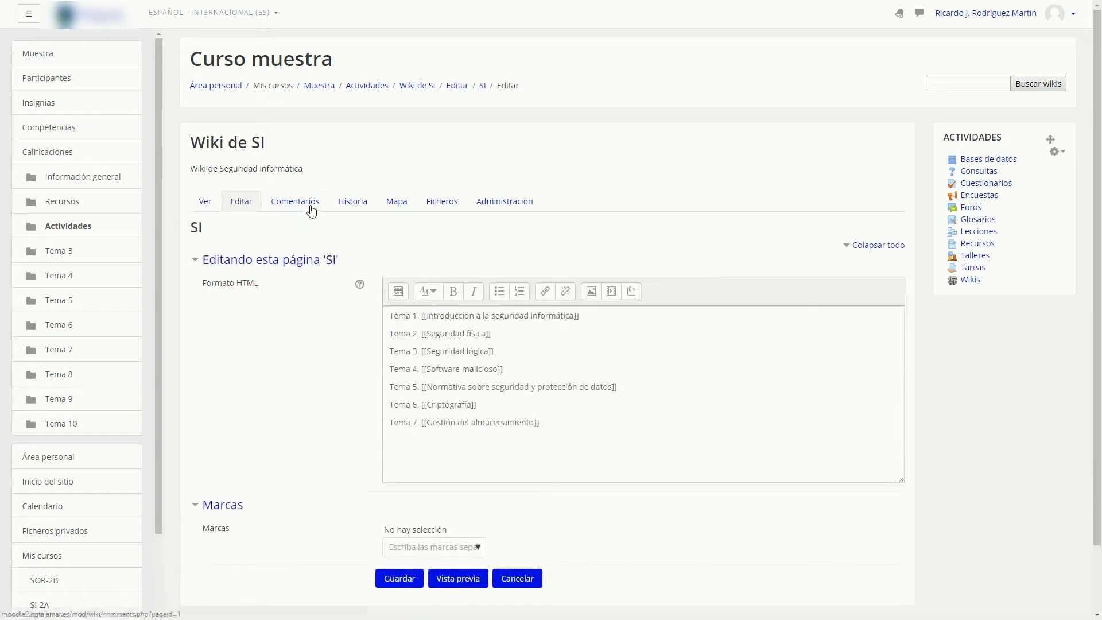
pyautogui.click(360, 208)
pyautogui.click(390, 202)
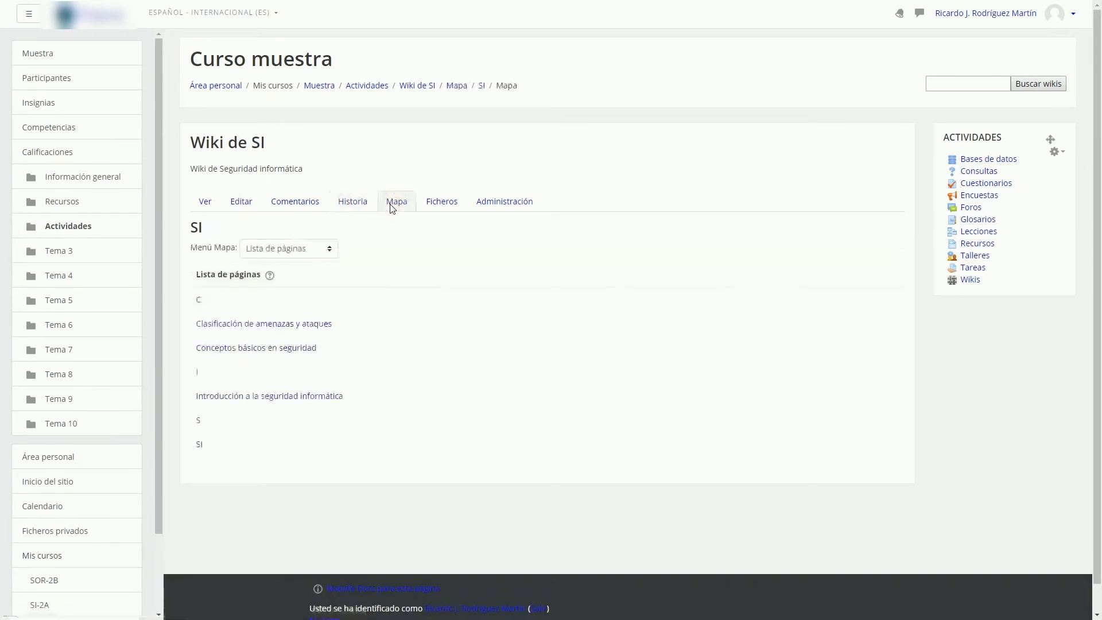
# Check the wiki's files and its page administration options, and return to the Actividades section
pyautogui.click(448, 205)
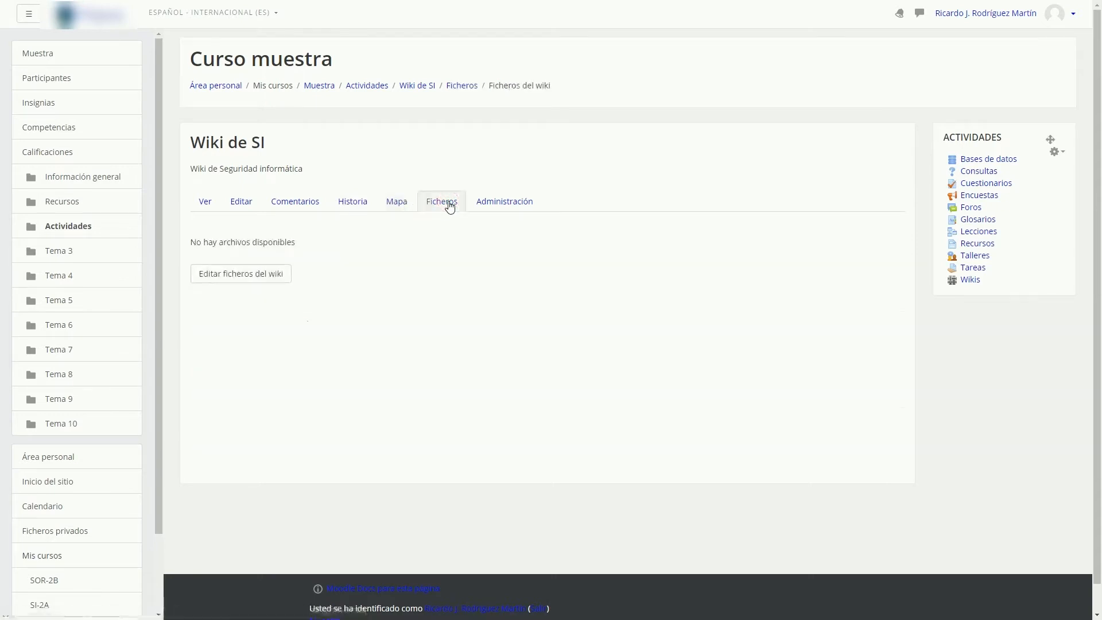
pyautogui.click(488, 208)
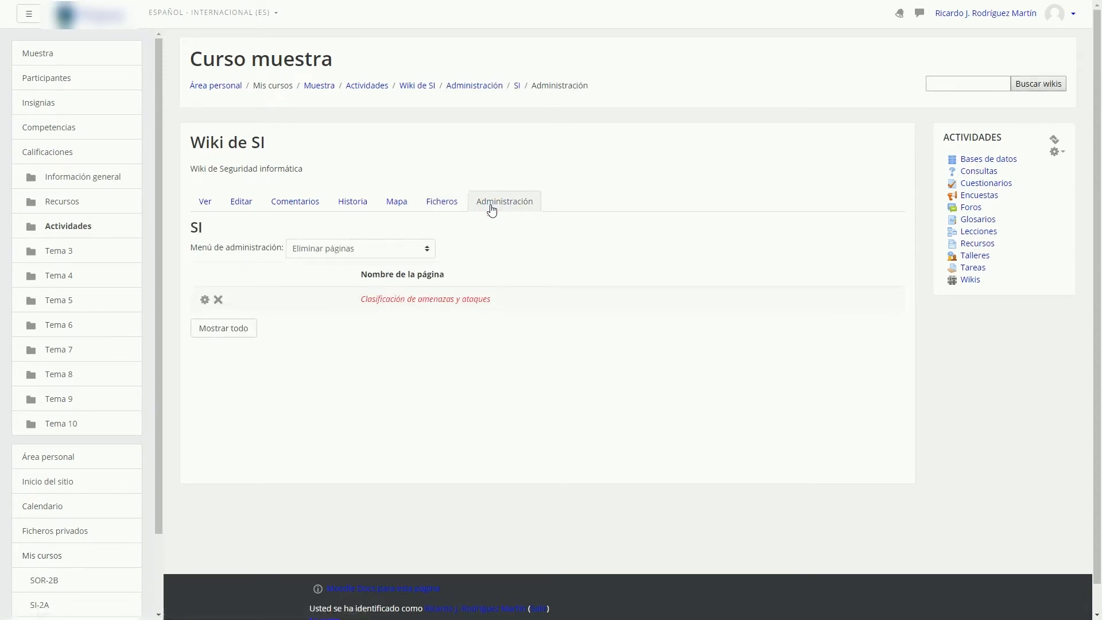
pyautogui.click(299, 251)
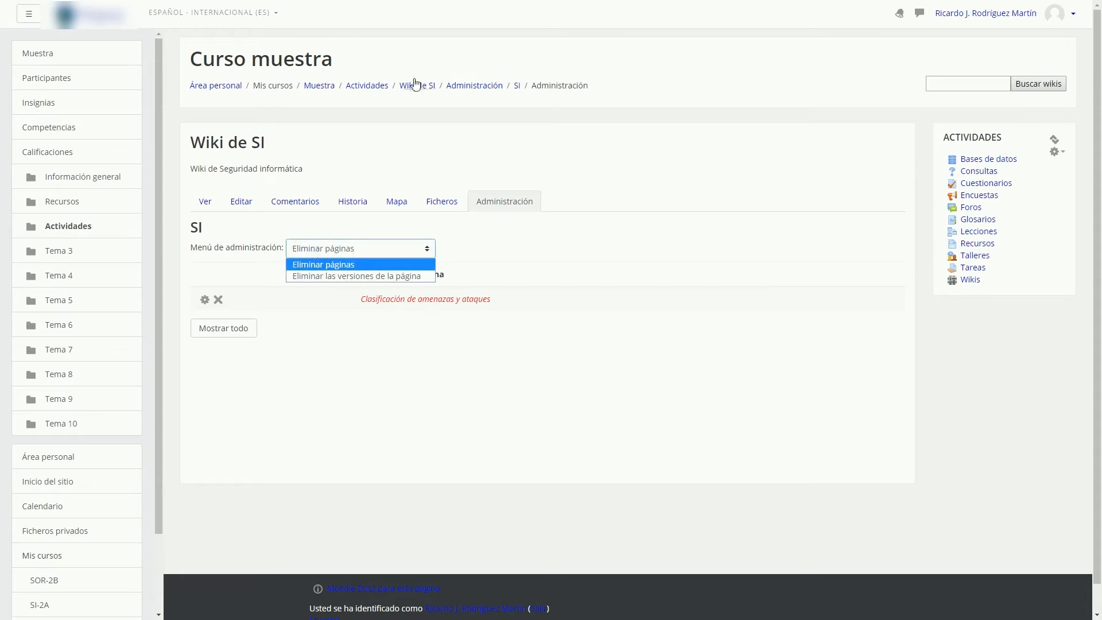
pyautogui.click(380, 92)
pyautogui.click(380, 88)
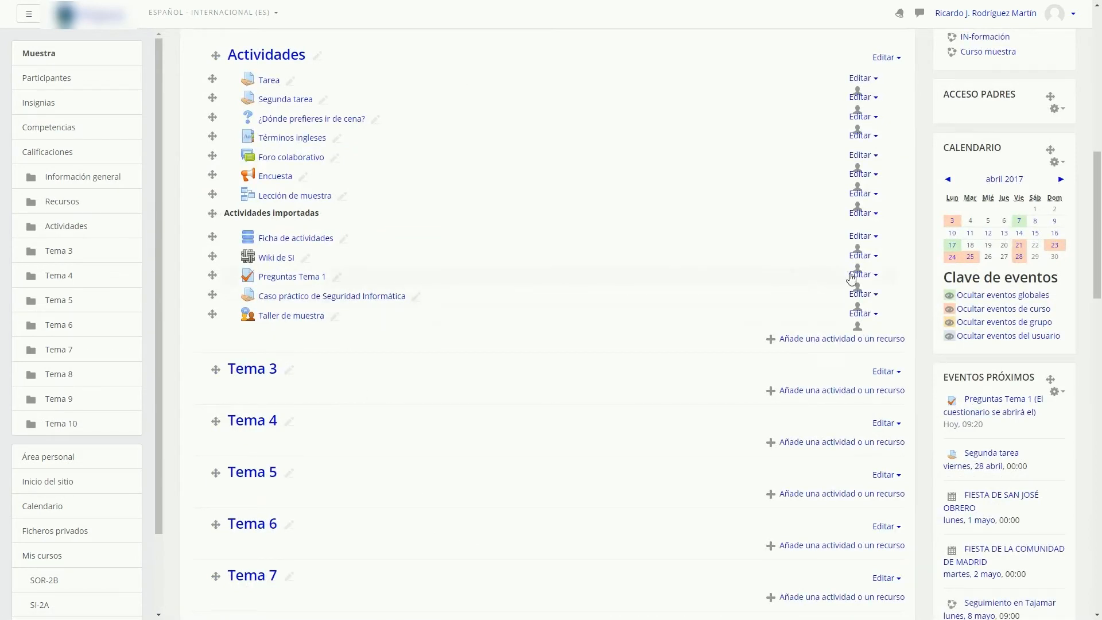
# Open the settings of Preguntas Tema 1 and examine the options for when time expires under Temporalización
pyautogui.click(860, 275)
pyautogui.click(816, 302)
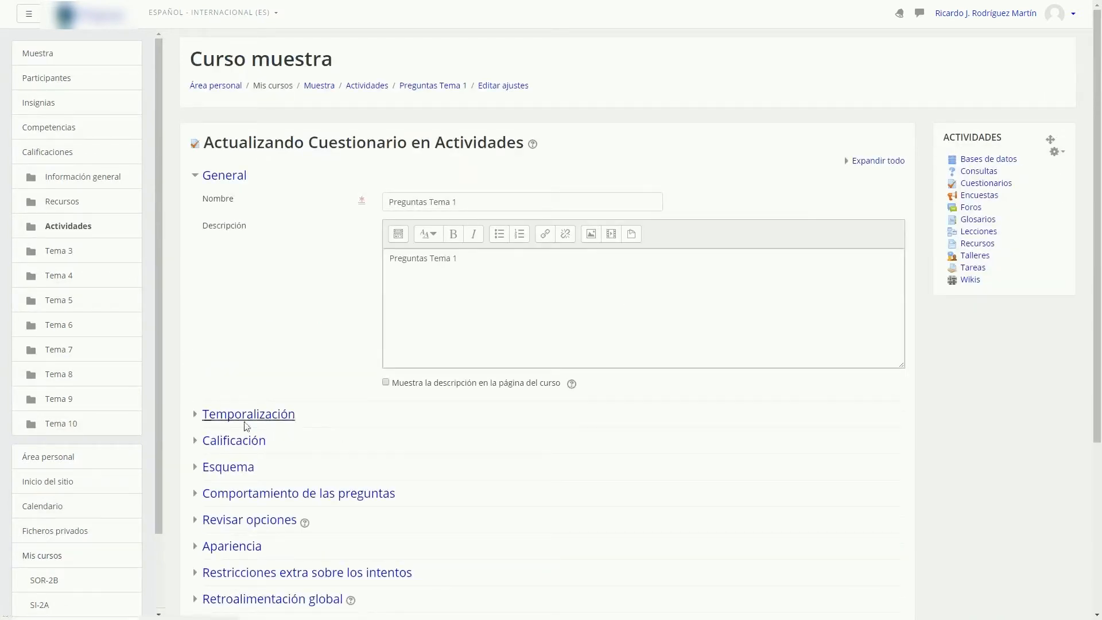
pyautogui.click(196, 414)
pyautogui.scroll(-3, 313, 422)
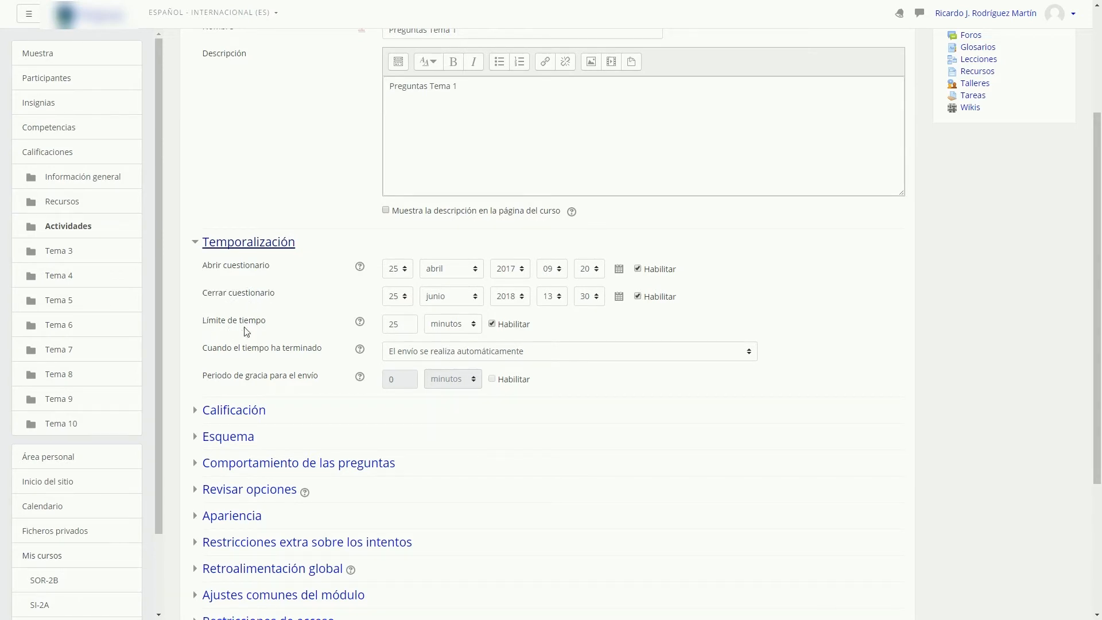
pyautogui.click(587, 353)
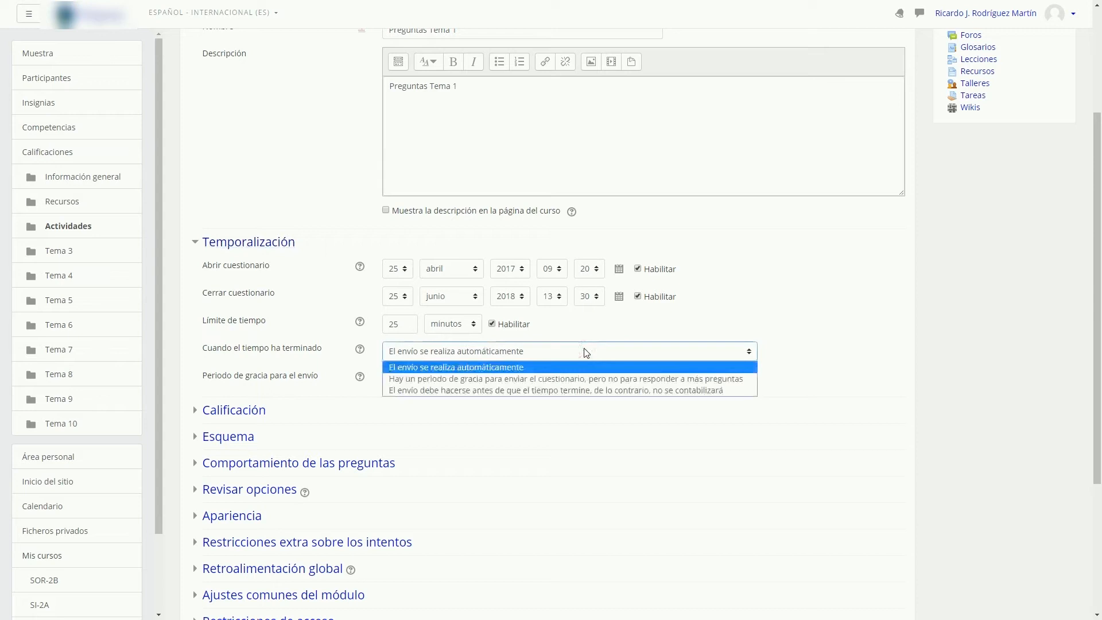
pyautogui.click(586, 353)
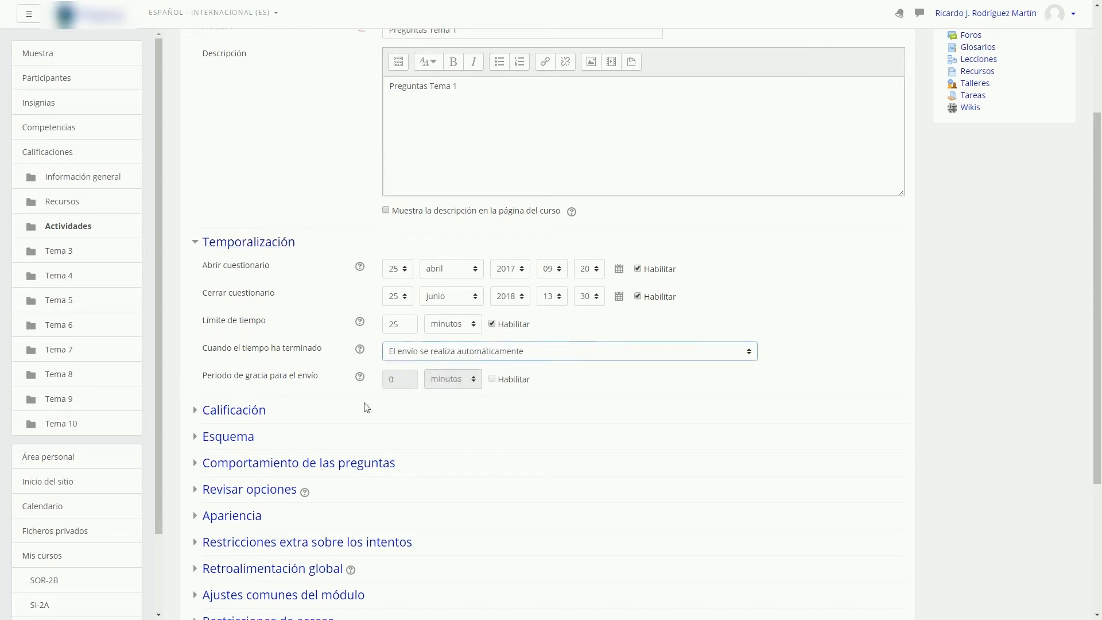
# Review the grading settings under Calificación, and examine the Página nueva and Método de navegación options under Esquema
pyautogui.click(198, 409)
pyautogui.scroll(-1, 217, 396)
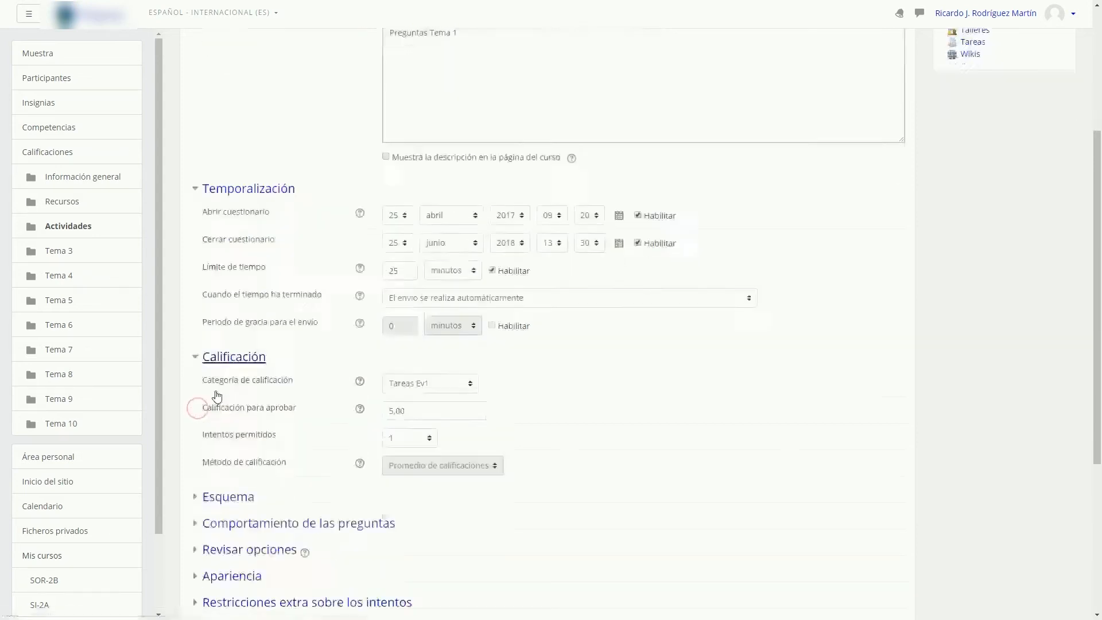
pyautogui.scroll(-3, 218, 395)
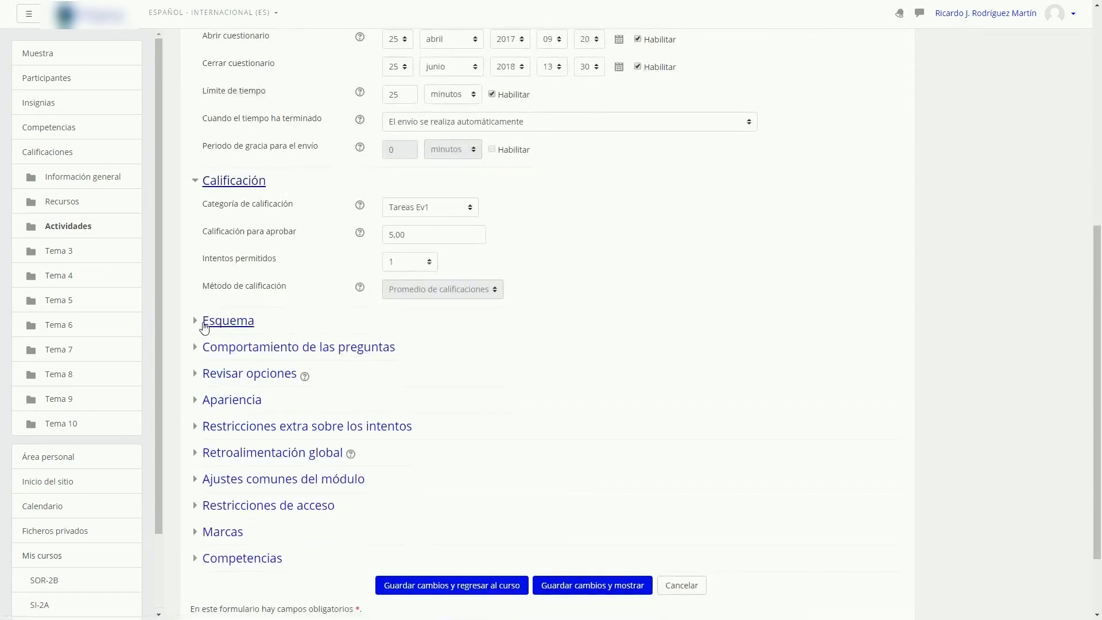
pyautogui.click(203, 325)
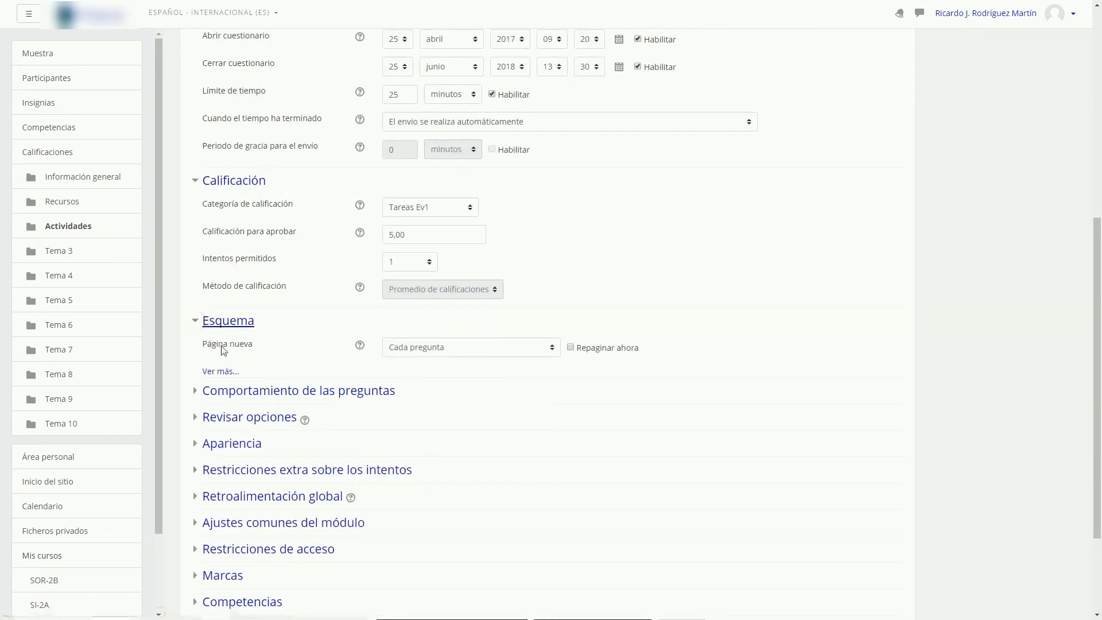
pyautogui.click(458, 347)
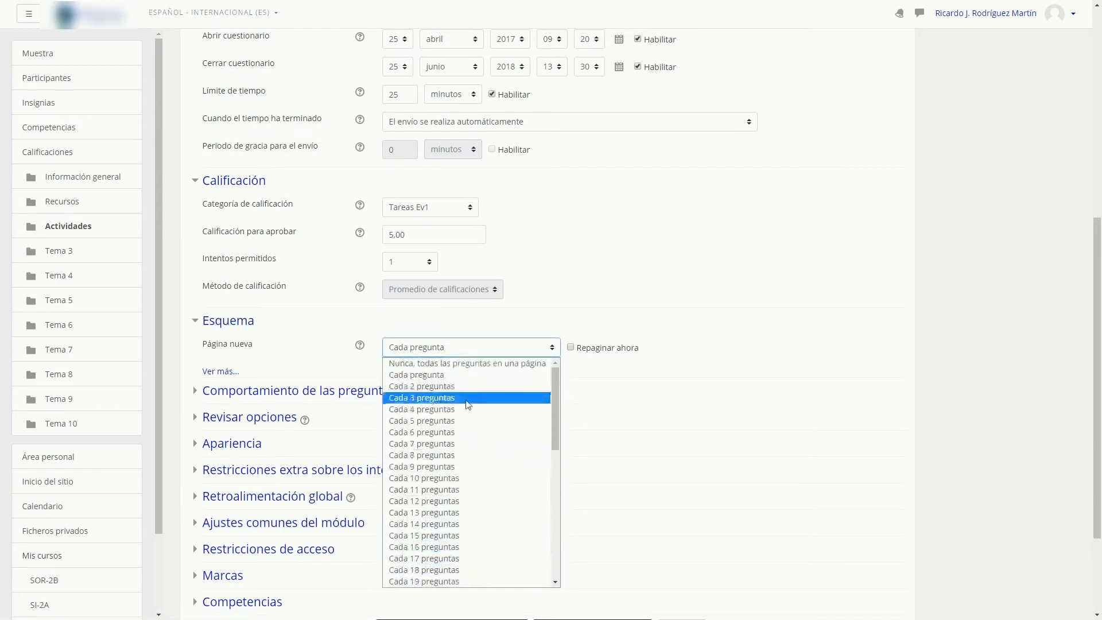
pyautogui.click(460, 375)
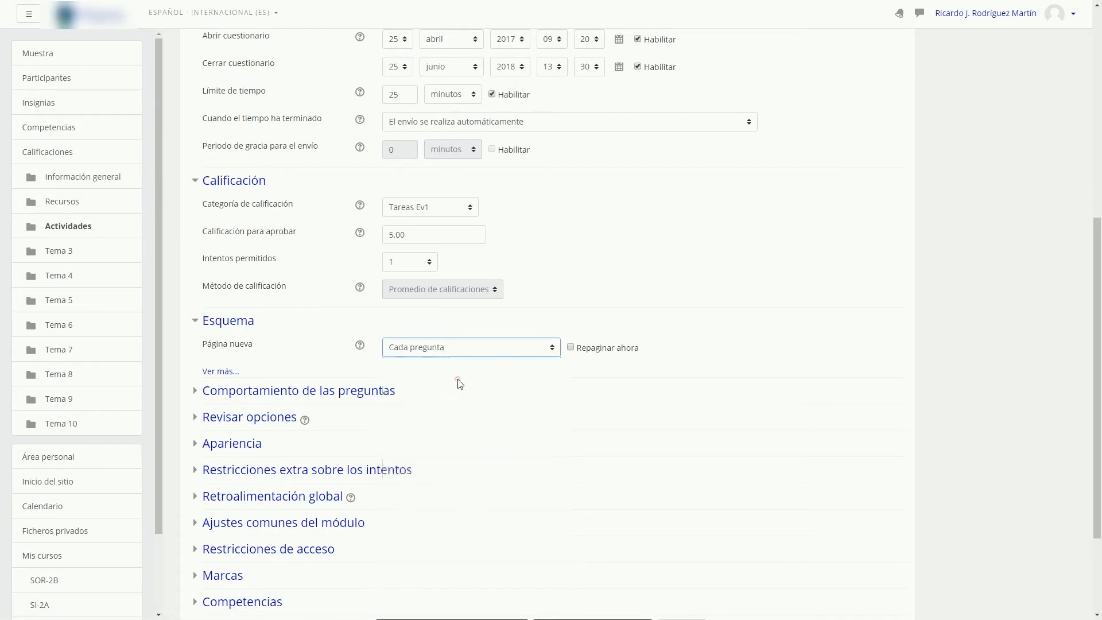
pyautogui.click(229, 374)
pyautogui.click(418, 376)
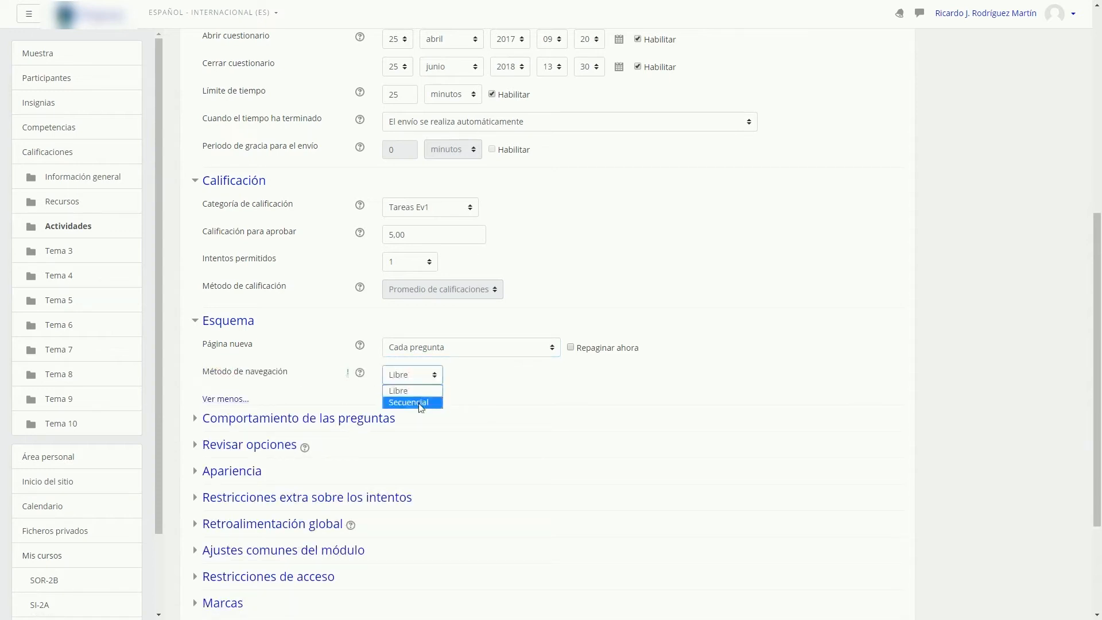
# Examine the question behaviour options under Comportamiento de las preguntas, read their help text and show the additional settings
pyautogui.click(216, 418)
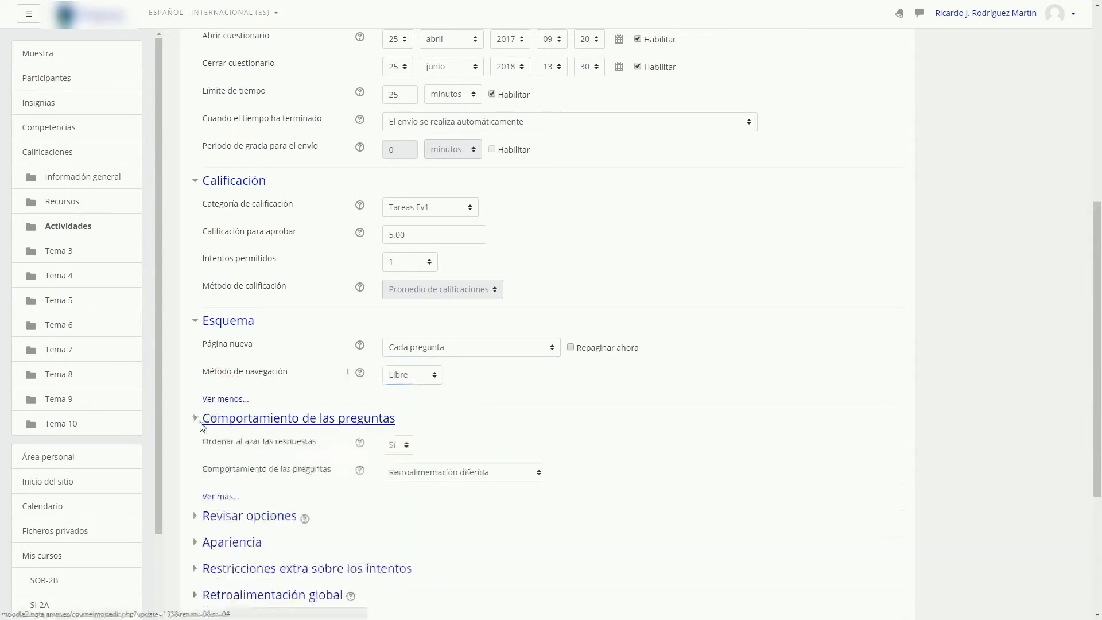
pyautogui.scroll(-3, 302, 384)
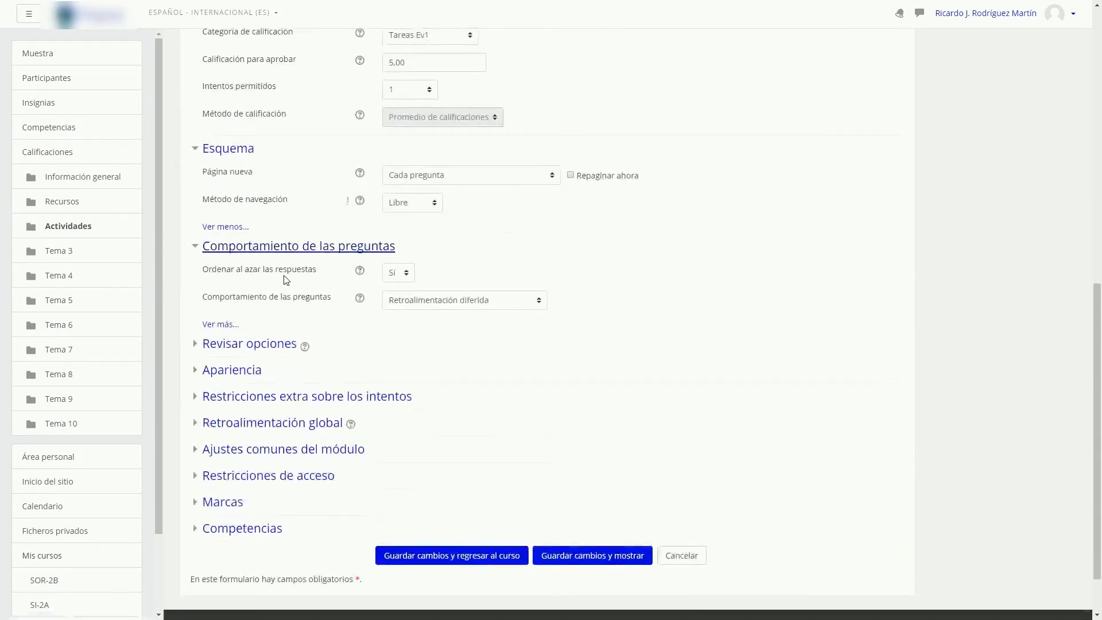
pyautogui.click(413, 301)
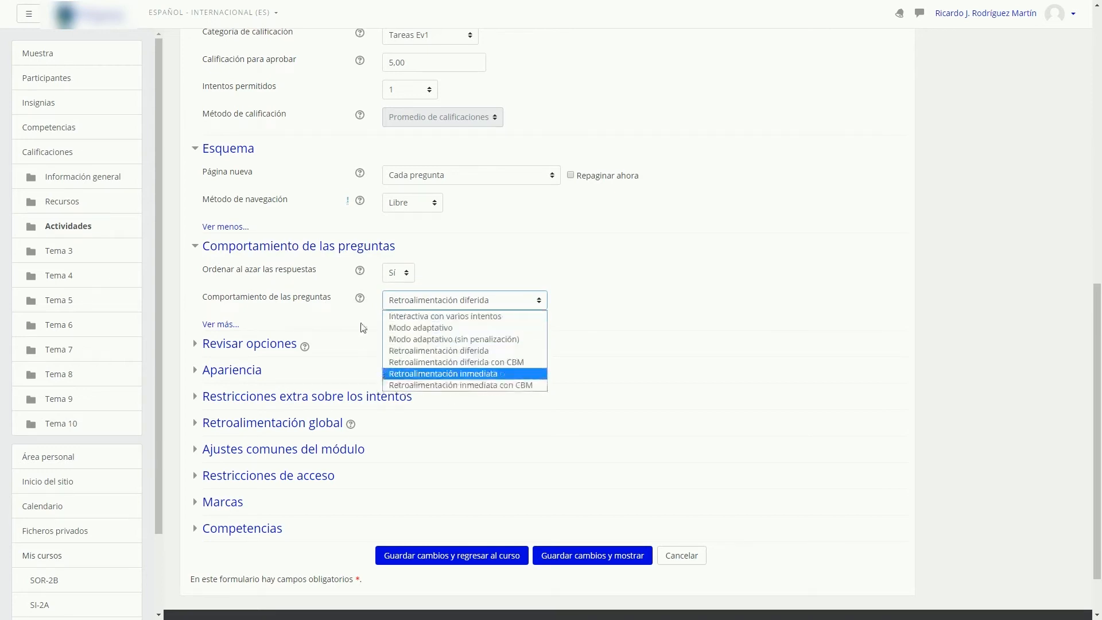
pyautogui.click(359, 301)
pyautogui.click(360, 301)
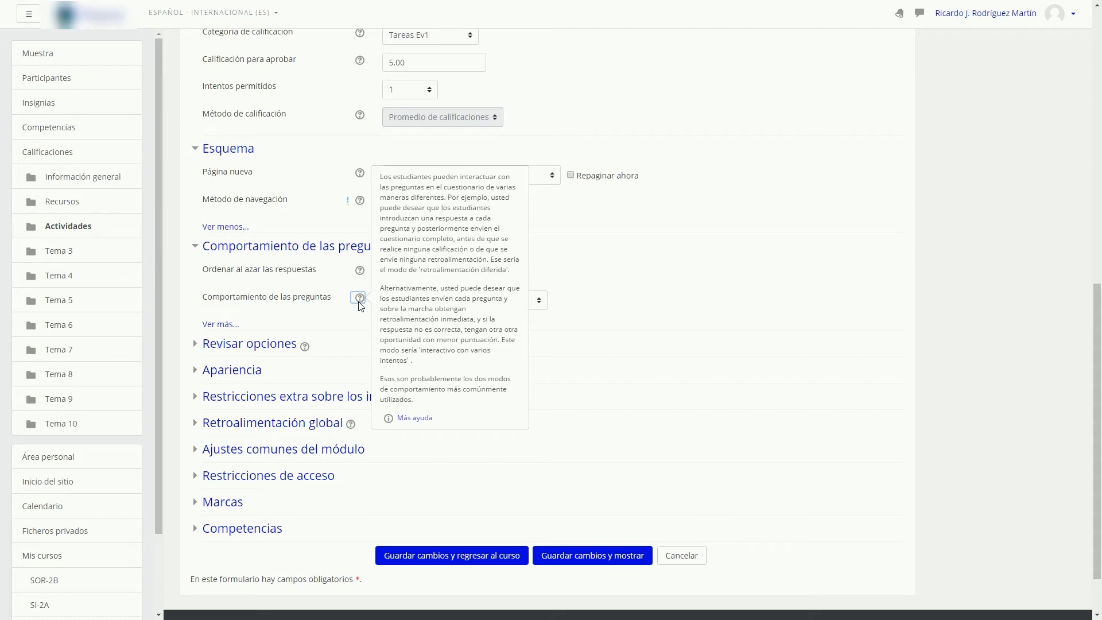
pyautogui.click(219, 325)
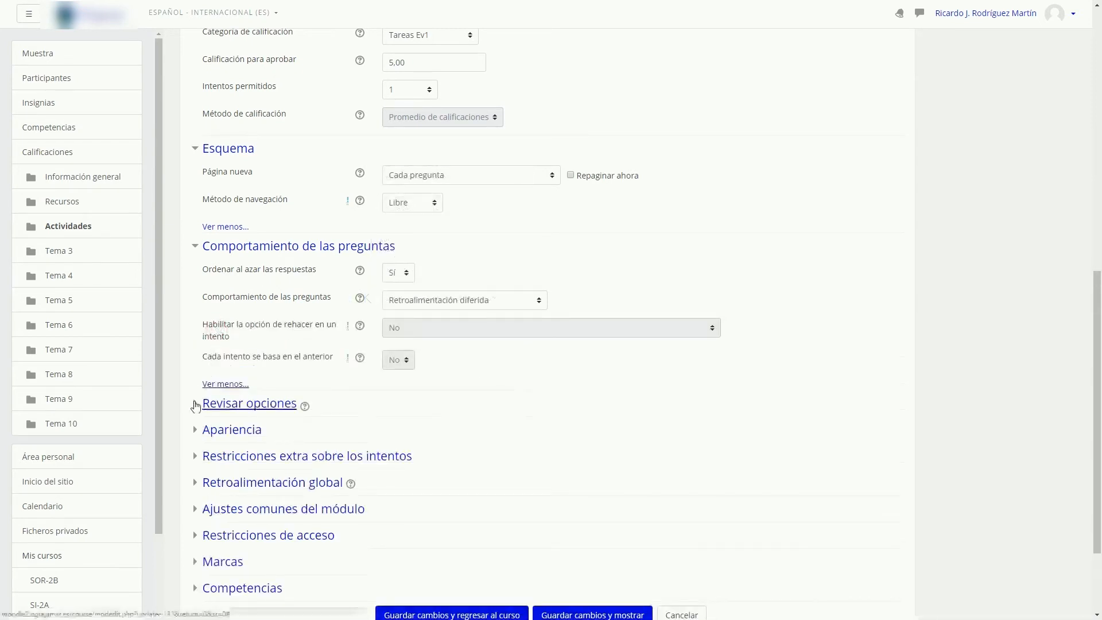
# Read the help for Revisar opciones, and show all settings under Restricciones extra sobre los intentos
pyautogui.click(195, 406)
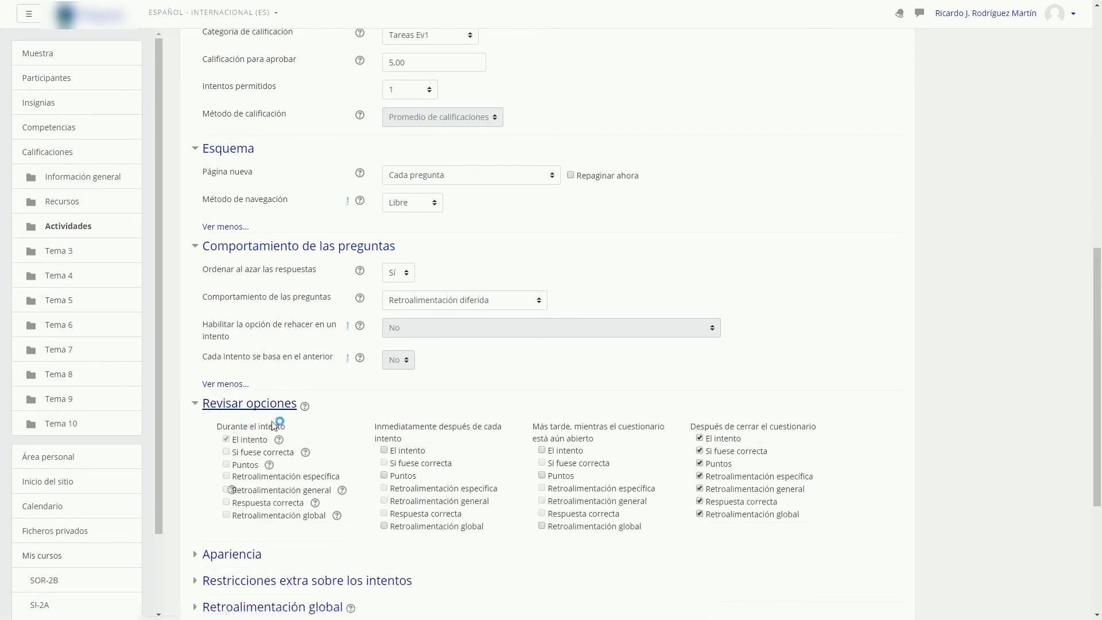
pyautogui.click(305, 405)
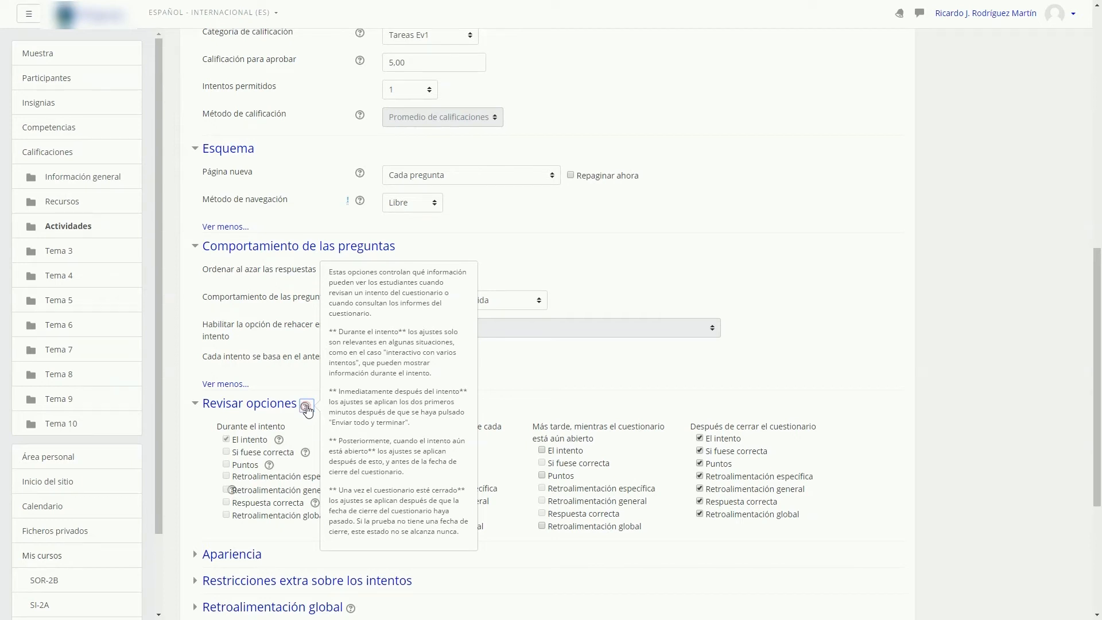
pyautogui.scroll(-1, 242, 541)
pyautogui.scroll(-2, 243, 542)
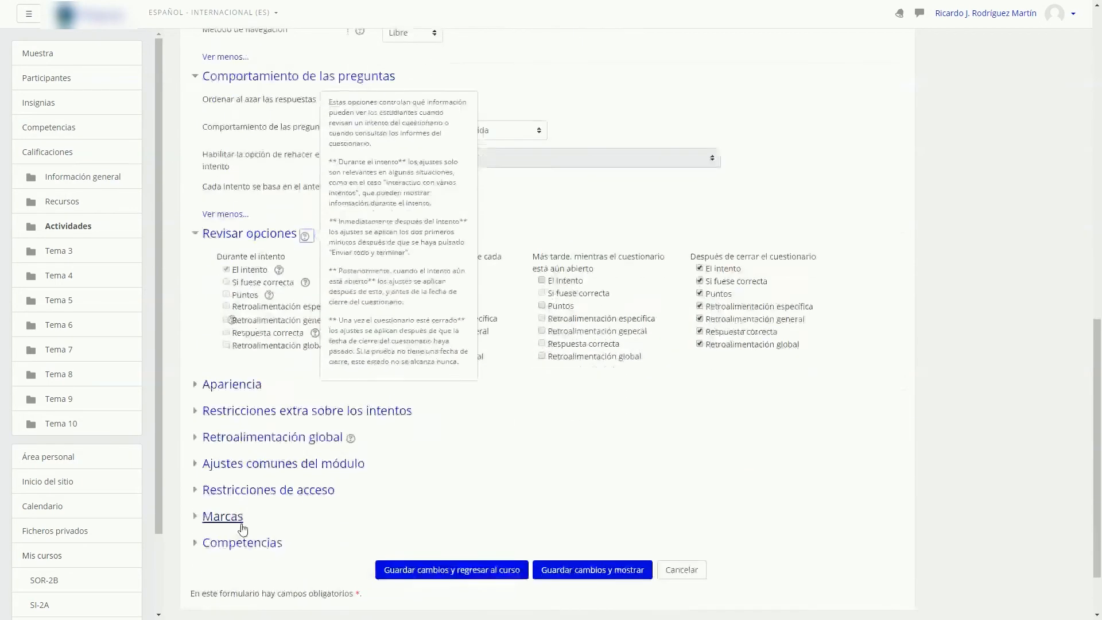
pyautogui.click(197, 411)
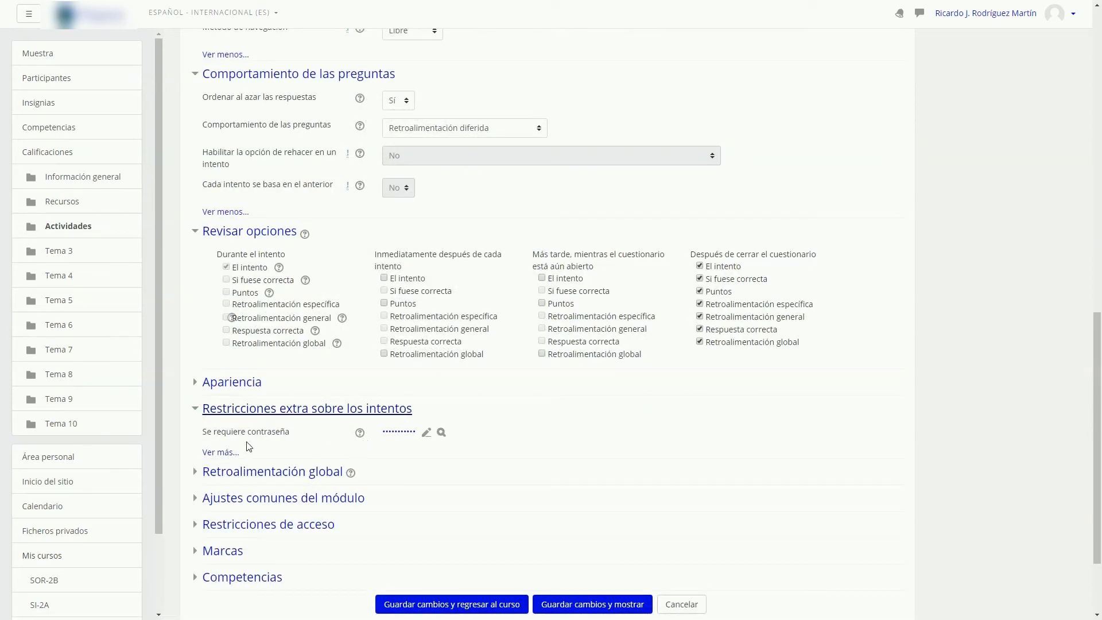
pyautogui.click(221, 452)
pyautogui.scroll(-1, 253, 449)
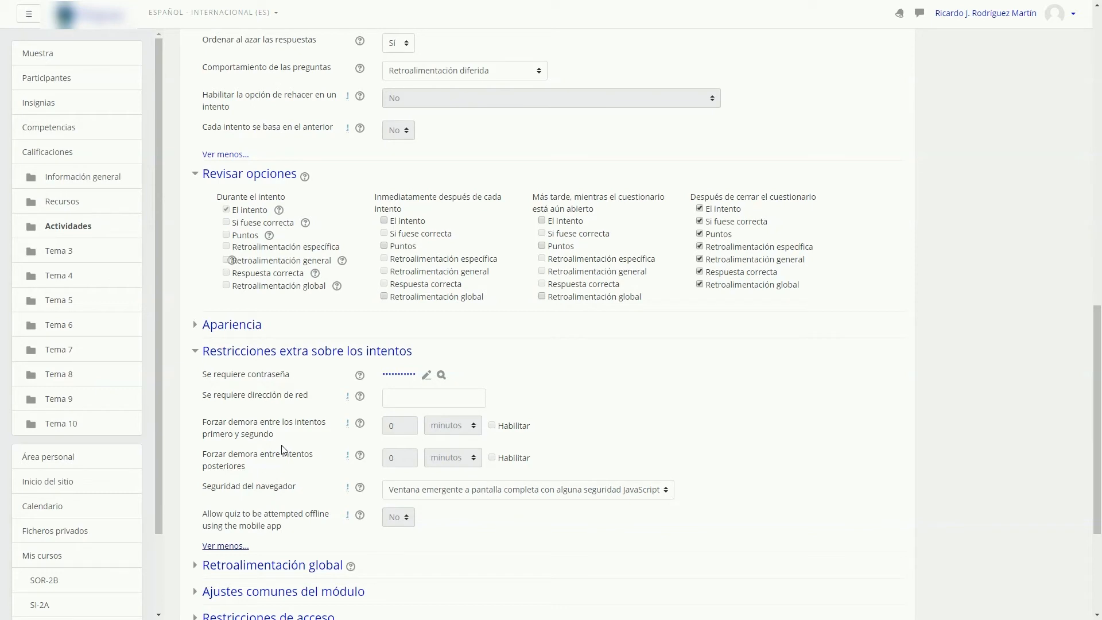
# Examine the user image options under Apariencia and show that section's additional settings
pyautogui.click(196, 325)
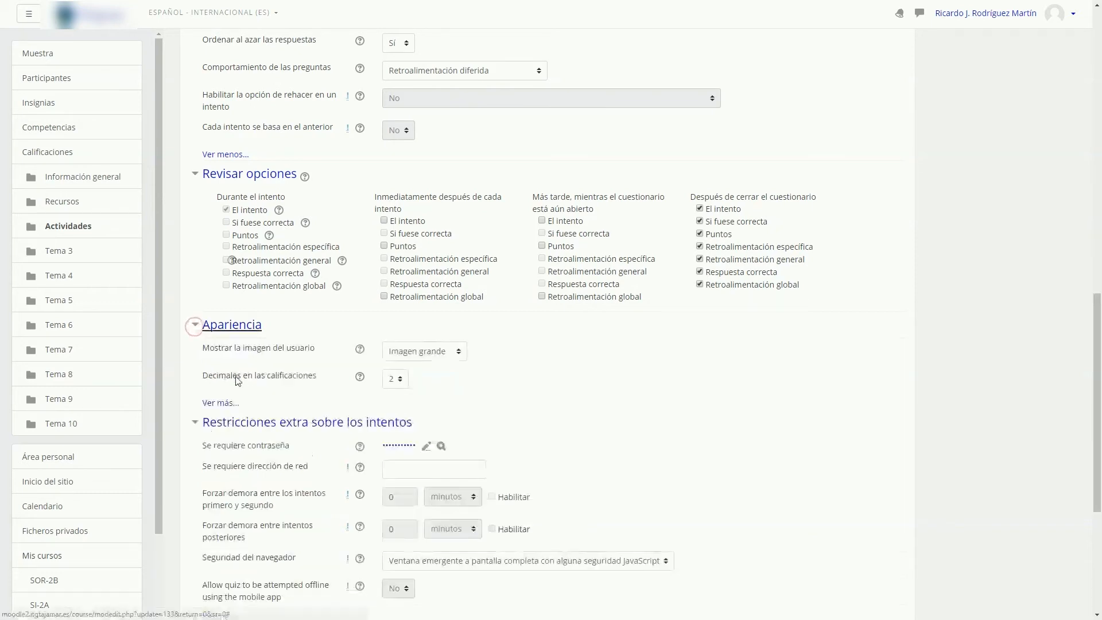
pyautogui.click(391, 354)
pyautogui.click(398, 351)
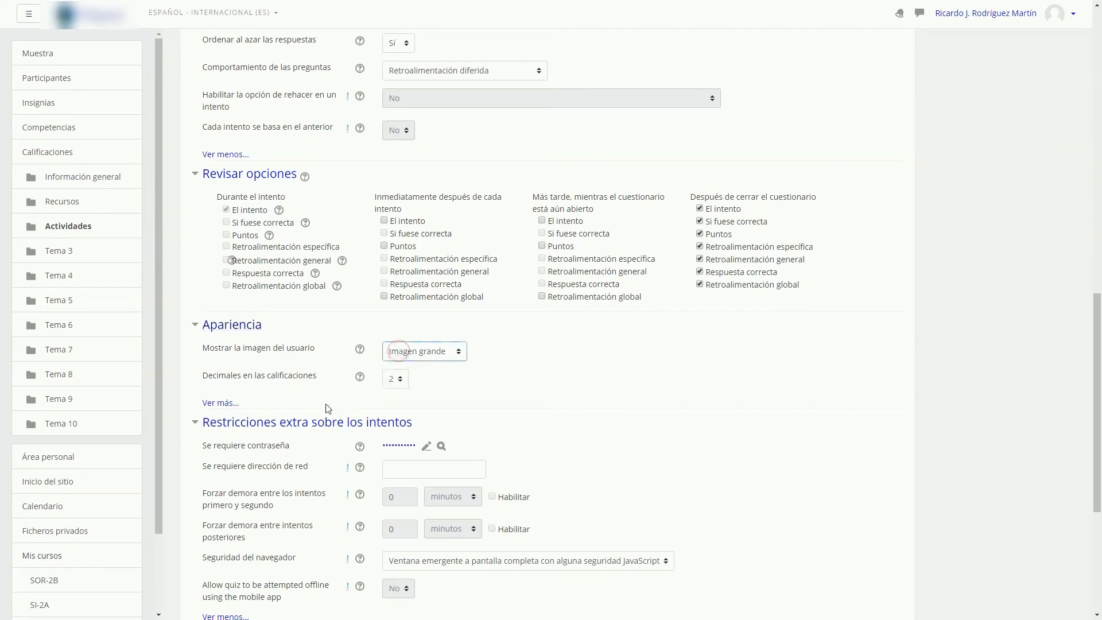
pyautogui.scroll(-2, 329, 409)
pyautogui.click(219, 288)
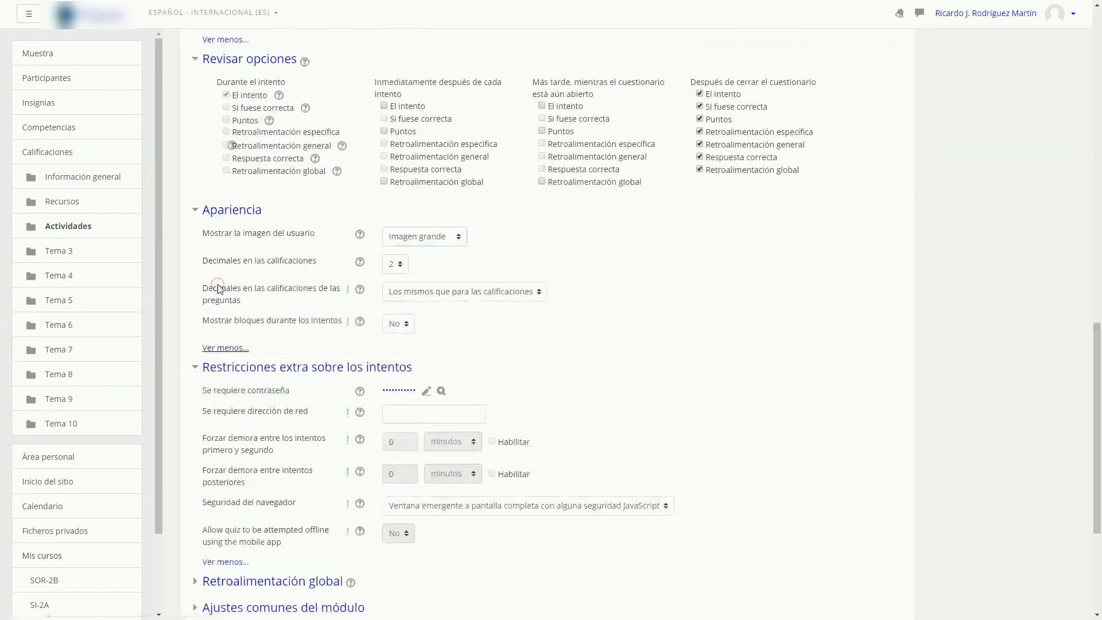
pyautogui.scroll(-4, 276, 381)
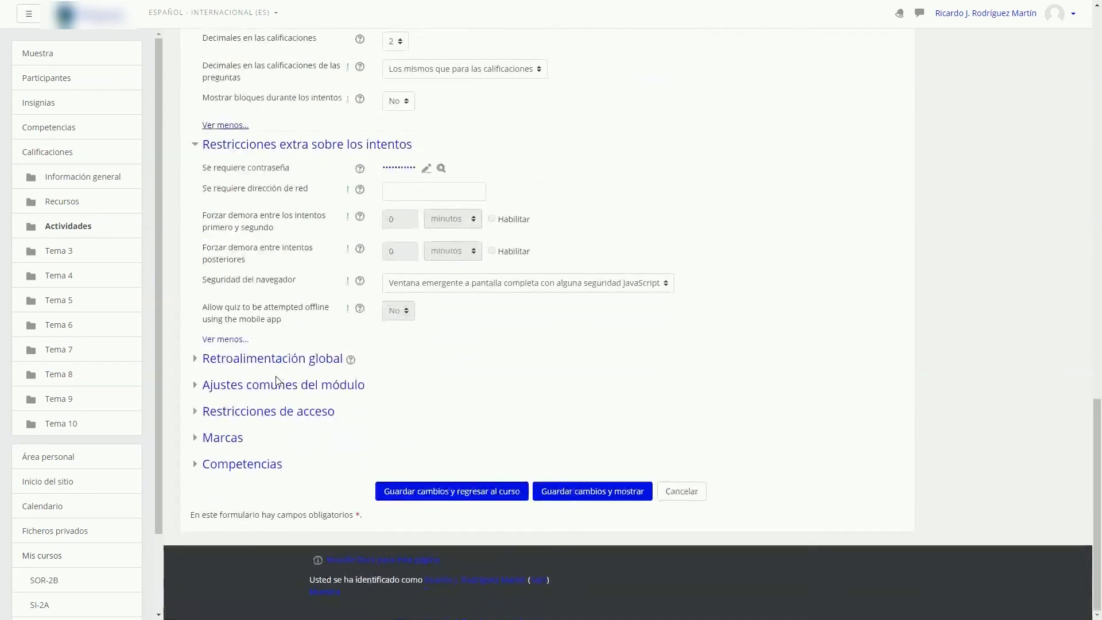
# View the Retroalimentación global settings, then save the quiz settings and return to the course
pyautogui.click(204, 360)
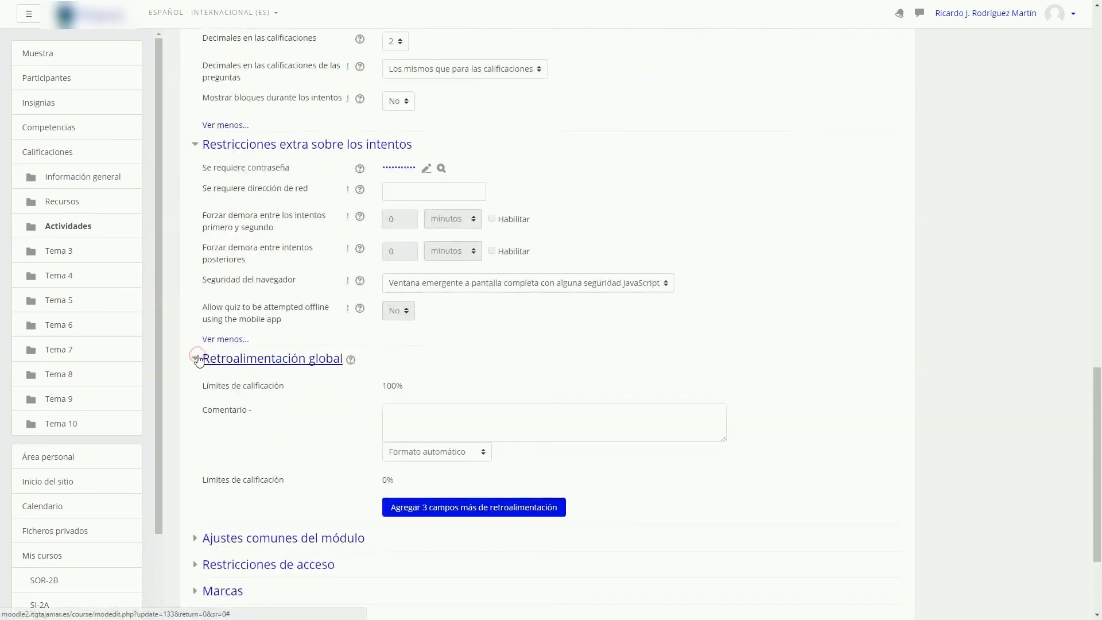
pyautogui.scroll(-2, 318, 517)
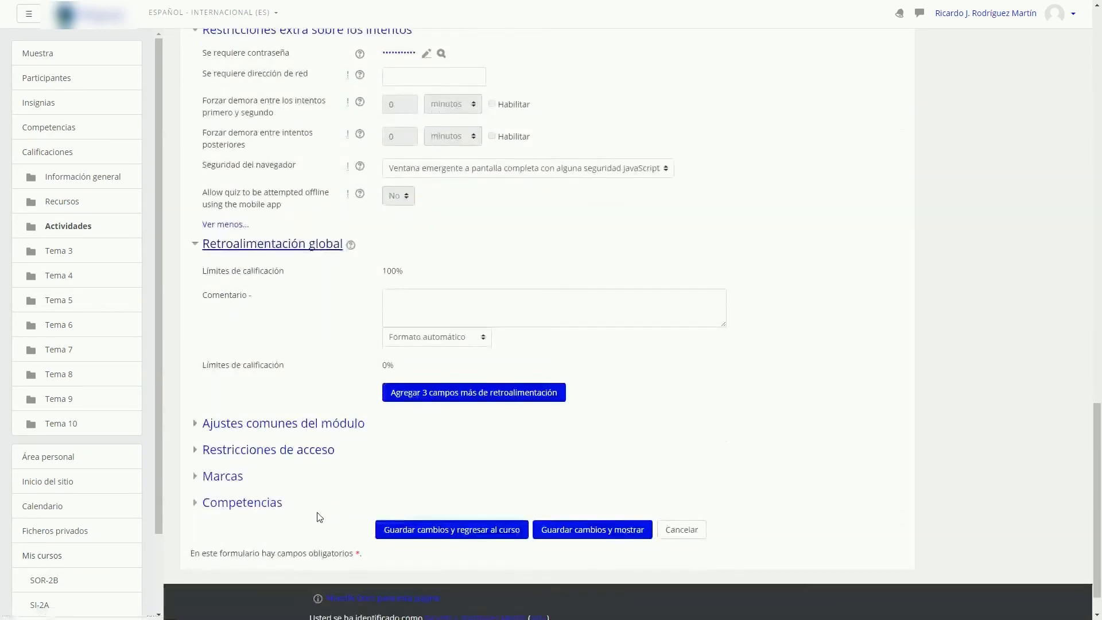
pyautogui.click(479, 537)
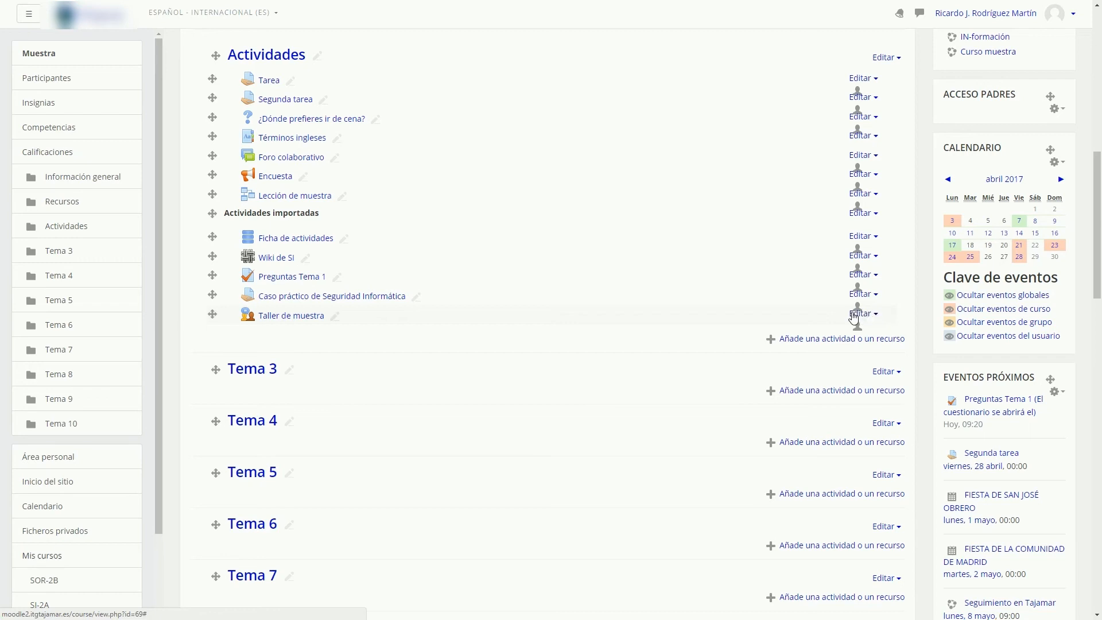
# Open Preguntas Tema 1, review its attempts report and grade chart, and return to the Actividades section
pyautogui.click(300, 282)
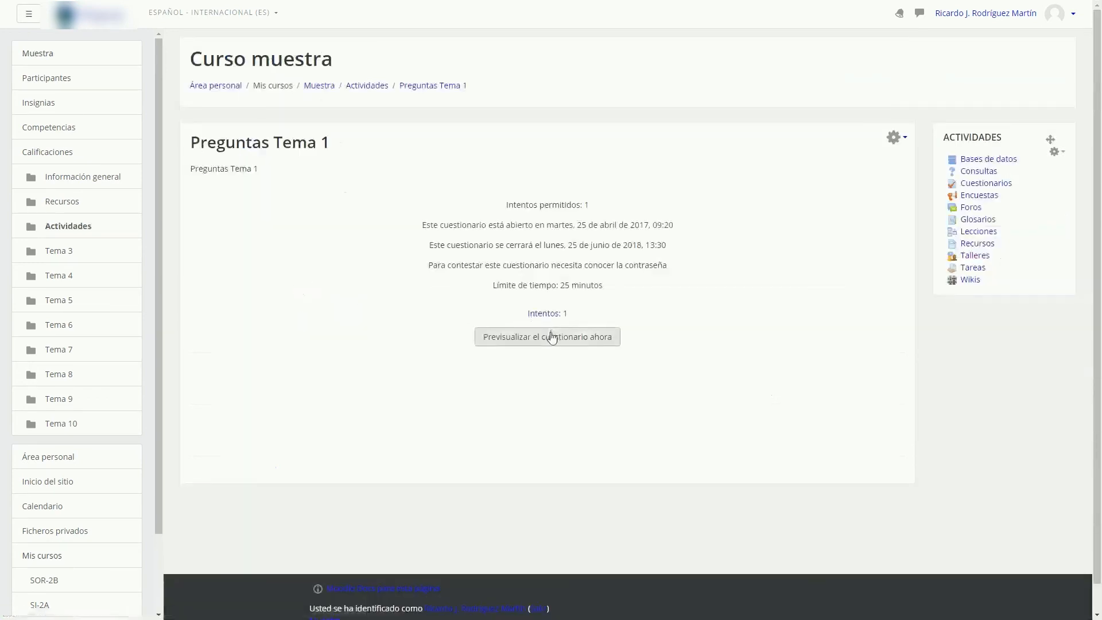
pyautogui.click(548, 315)
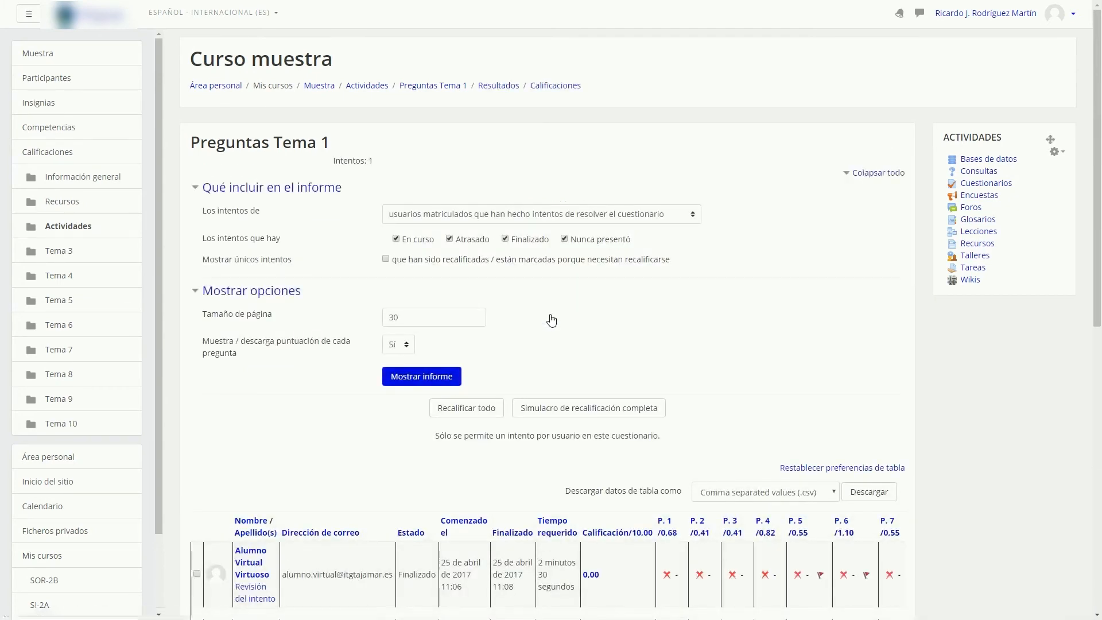
pyautogui.scroll(-1, 551, 320)
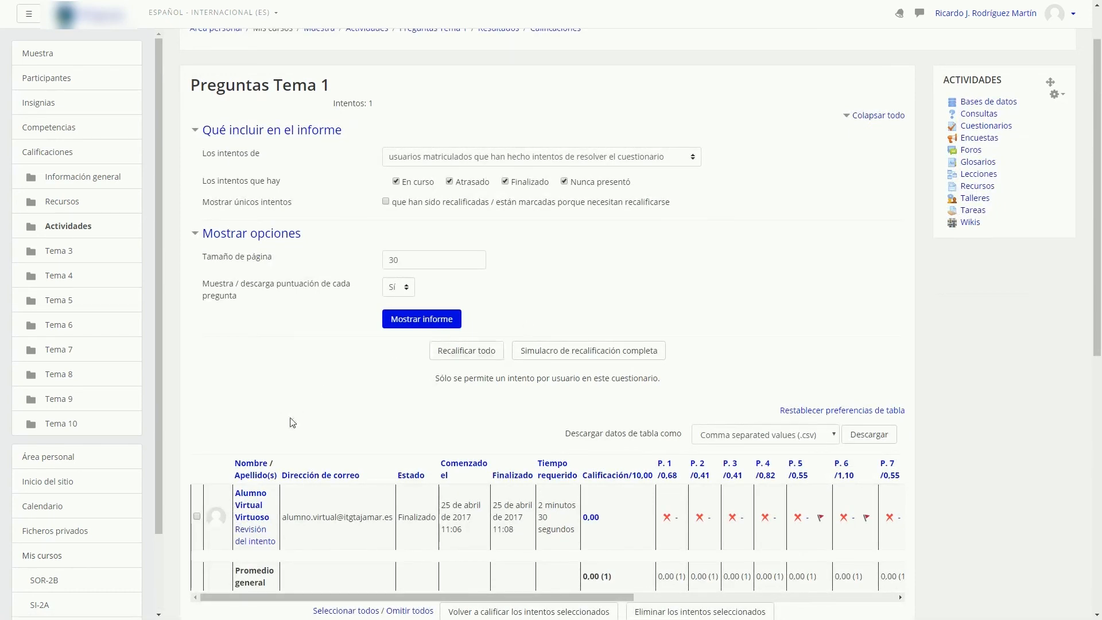
pyautogui.scroll(-7, 295, 417)
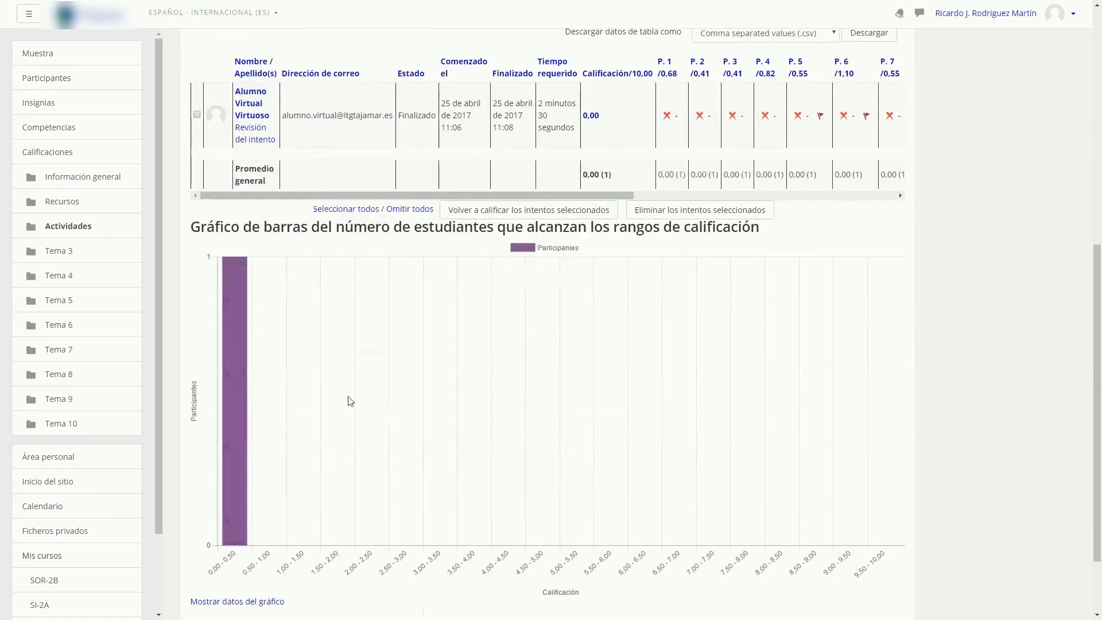
pyautogui.scroll(8, 362, 402)
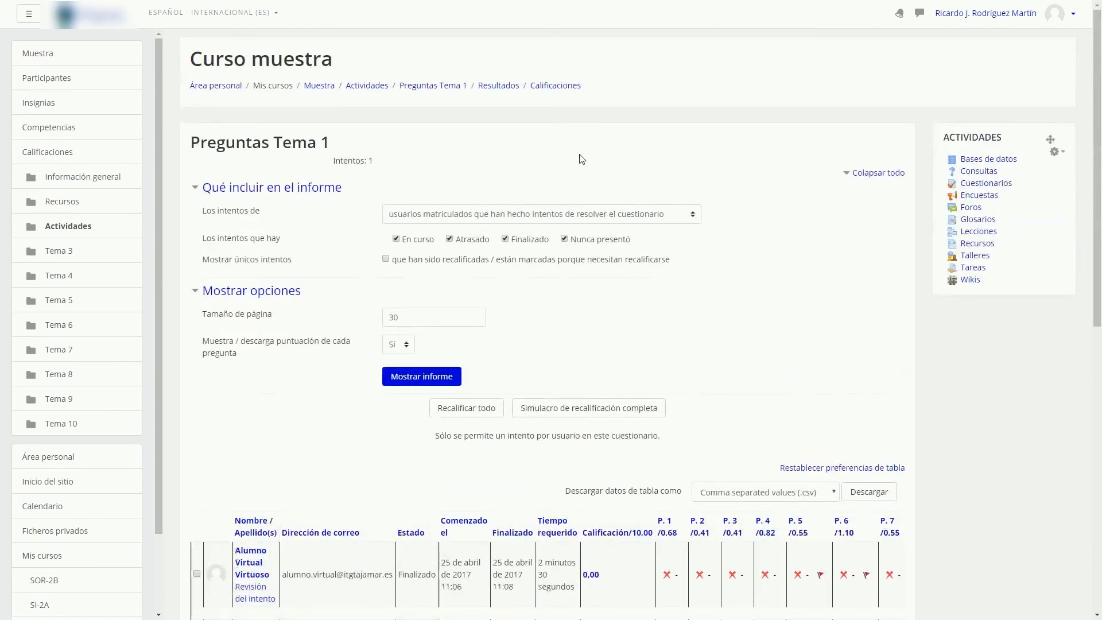
pyautogui.click(383, 87)
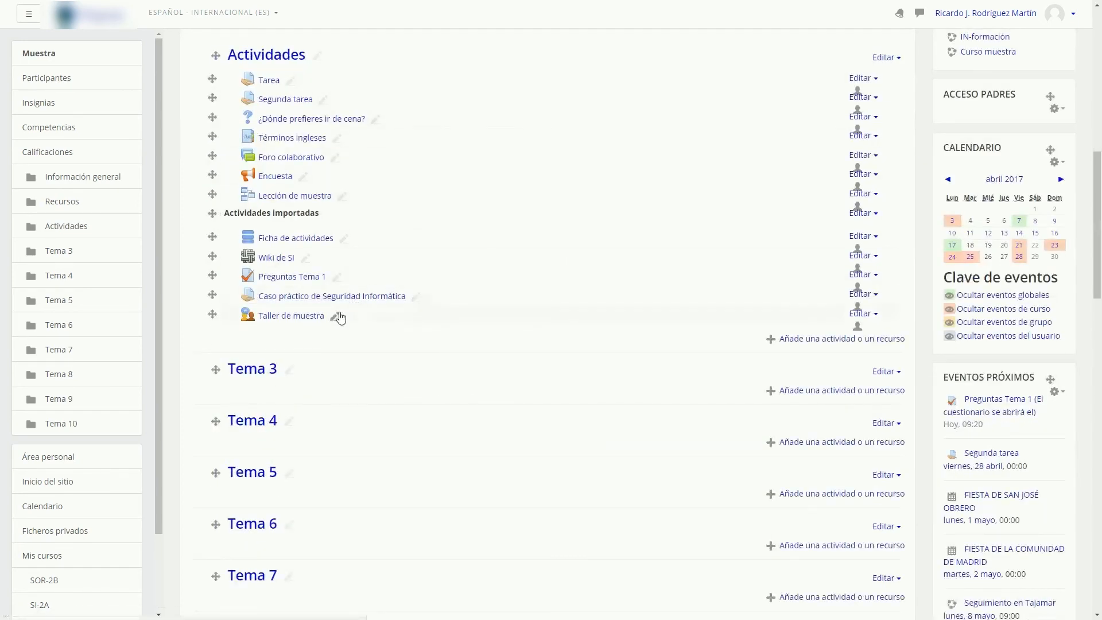
# Open the settings of Taller de muestra and view the available Estrategia de calificación options, keeping Rúbrica
pyautogui.click(865, 315)
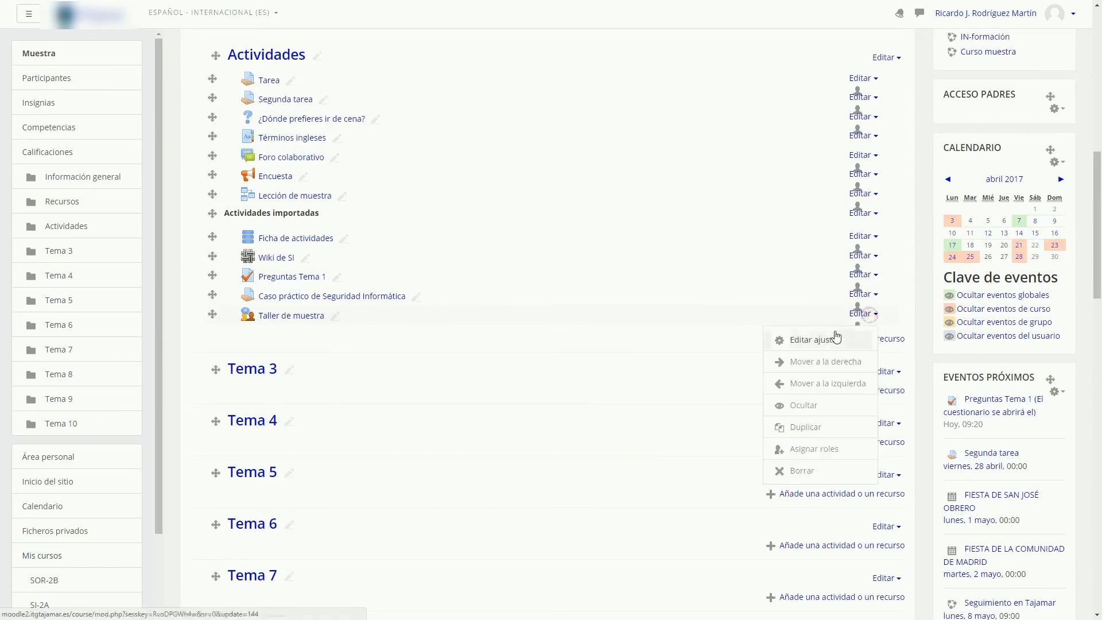
pyautogui.click(837, 336)
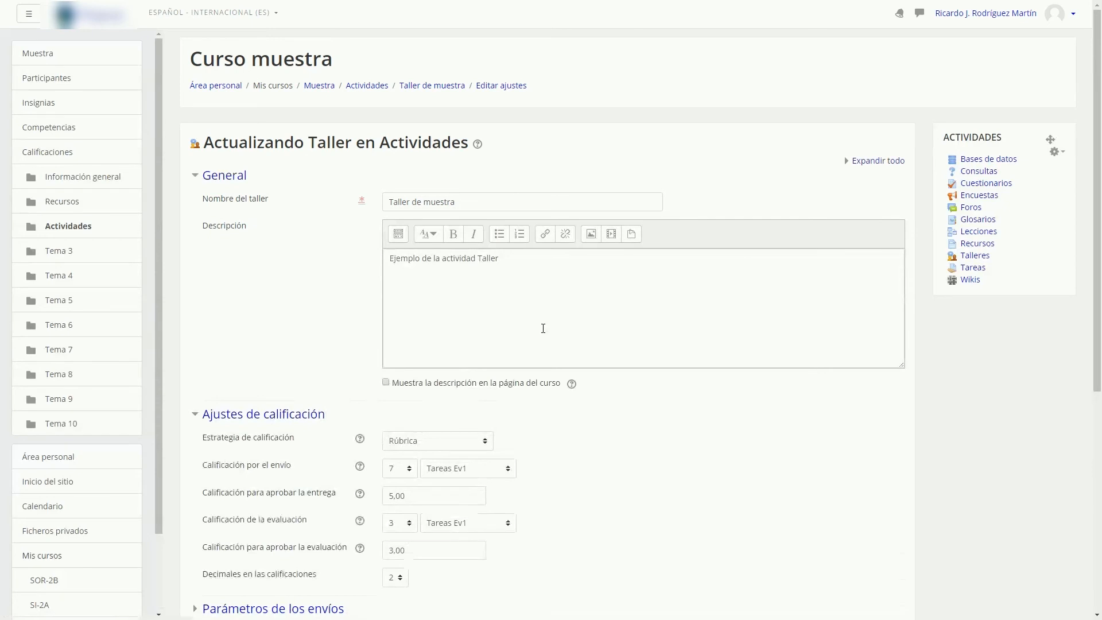
pyautogui.scroll(-2, 542, 327)
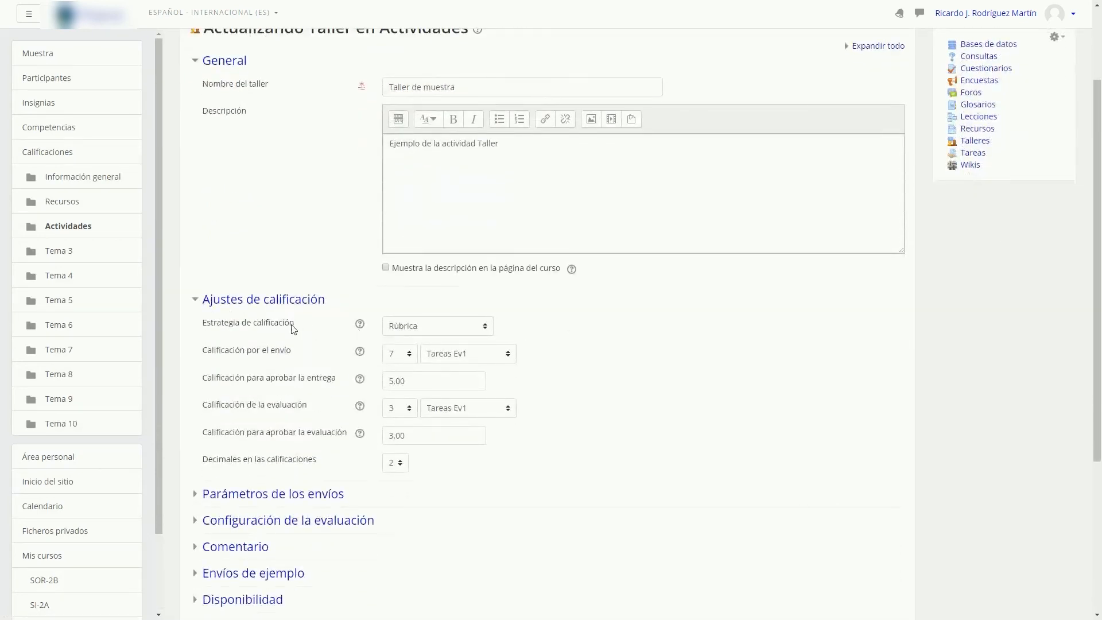
pyautogui.click(428, 326)
pyautogui.click(428, 326)
pyautogui.click(488, 328)
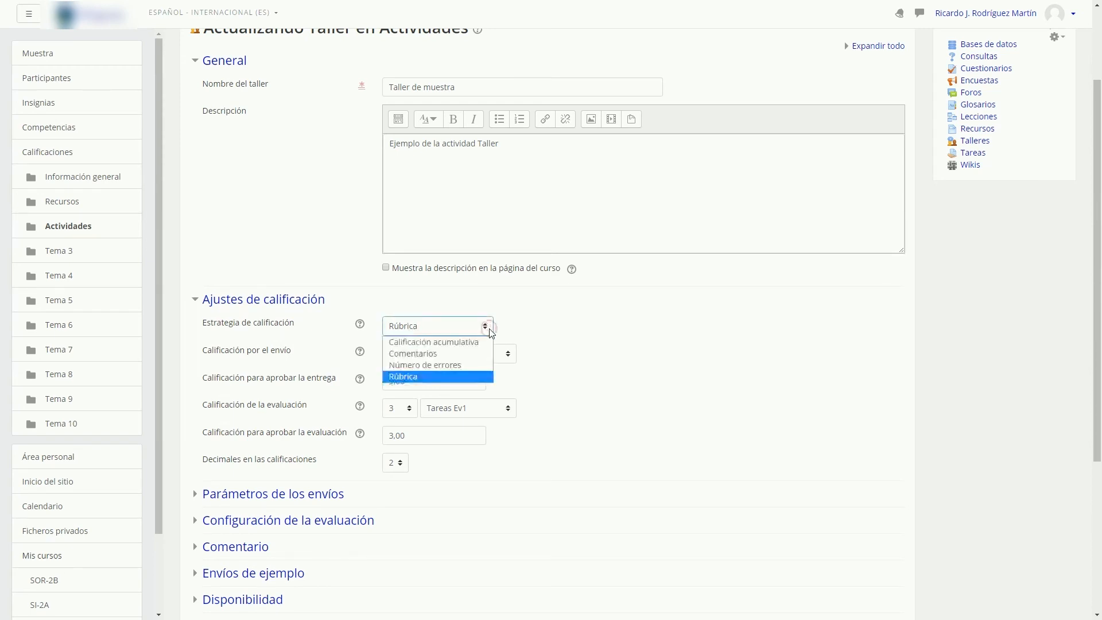
pyautogui.click(520, 334)
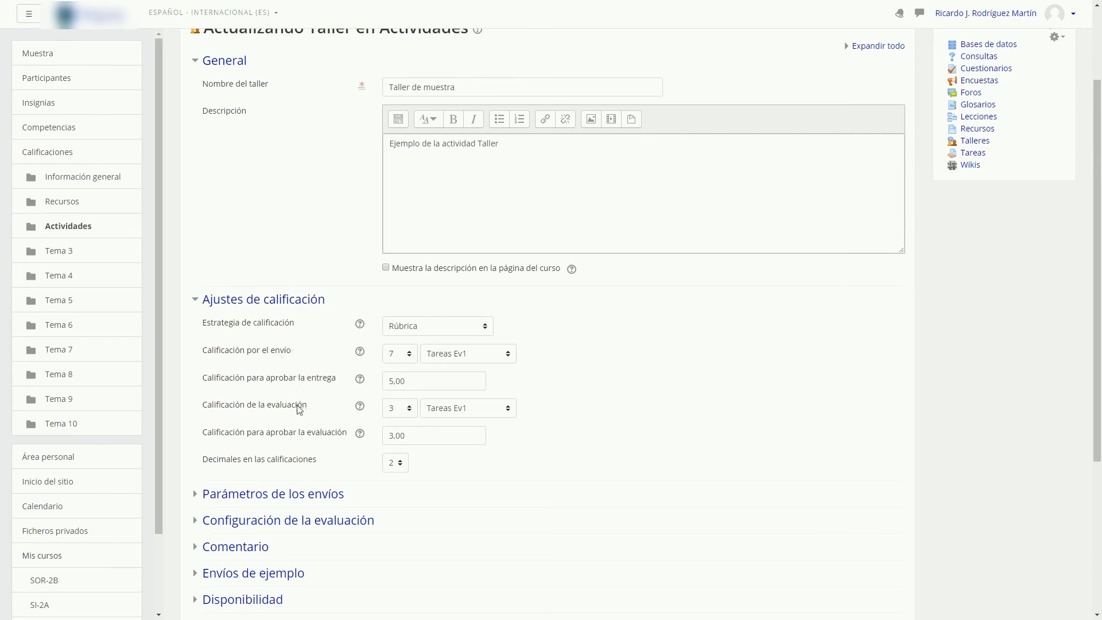
# Read the help for Calificación por el envío and Calificación de la evaluación in the workshop's grading settings
pyautogui.click(360, 352)
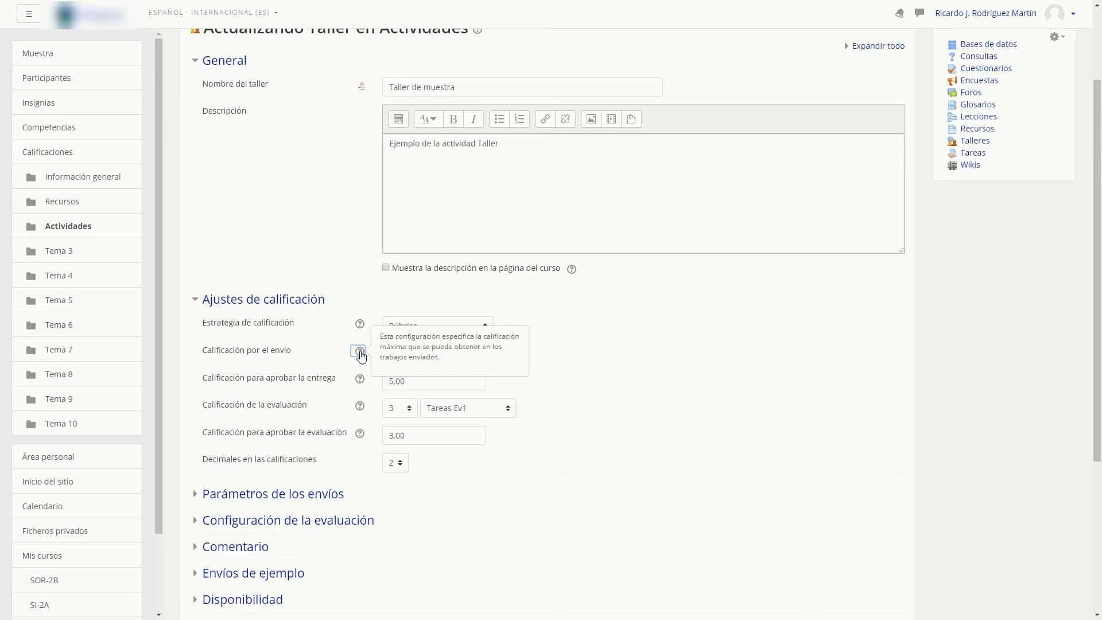
pyautogui.click(359, 406)
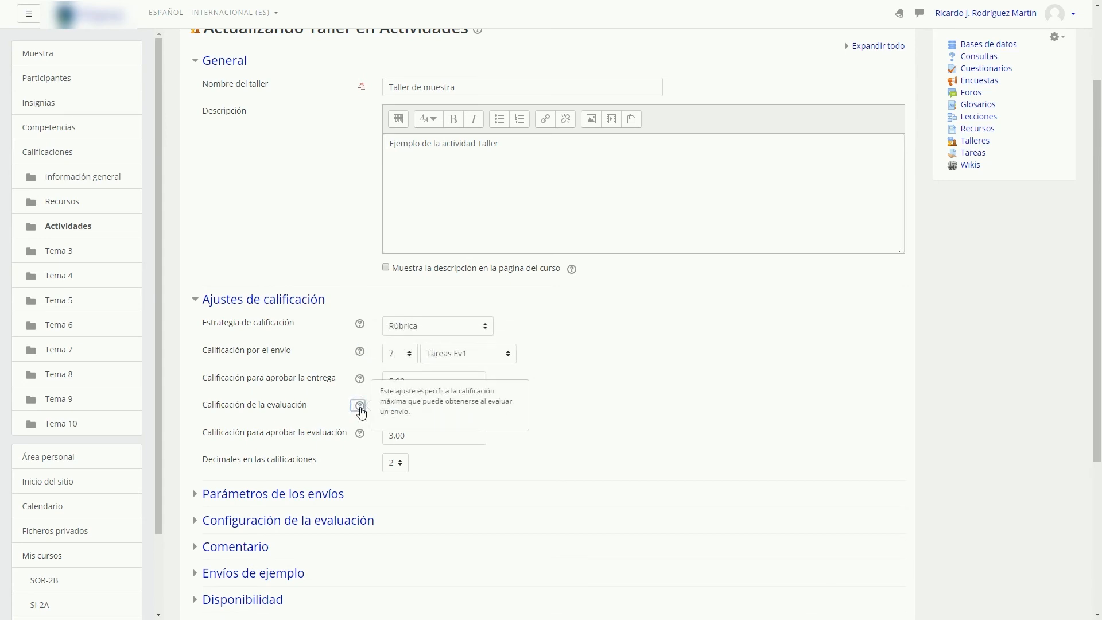
pyautogui.click(463, 465)
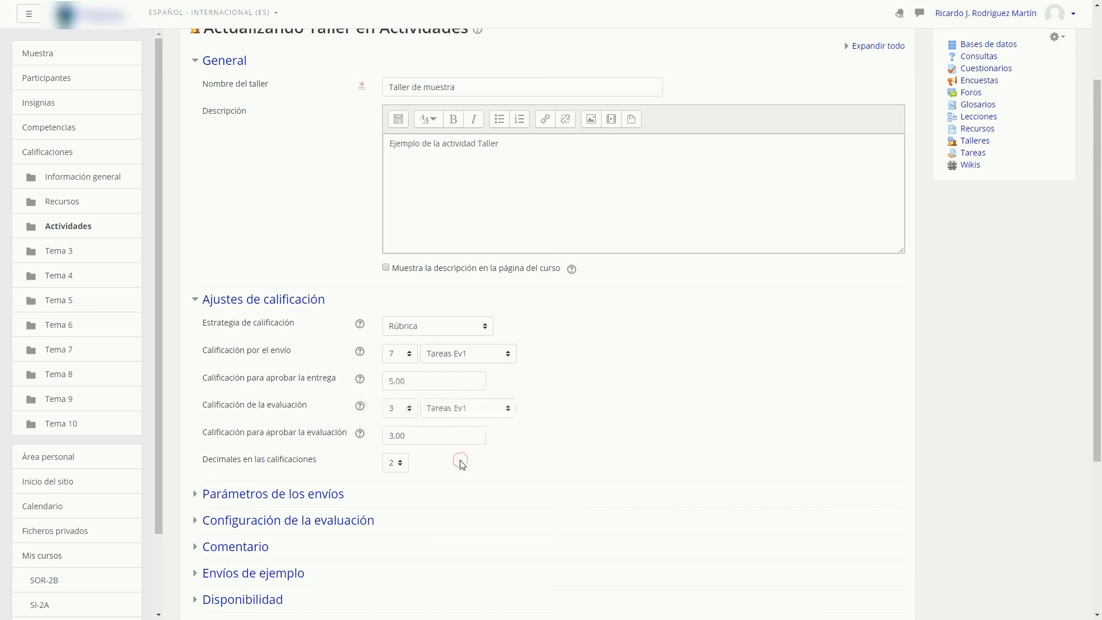
# Show and review the workshop's Parámetros de los envíos and Configuración de la evaluación settings
pyautogui.click(198, 494)
pyautogui.scroll(-1, 328, 438)
pyautogui.scroll(-2, 327, 438)
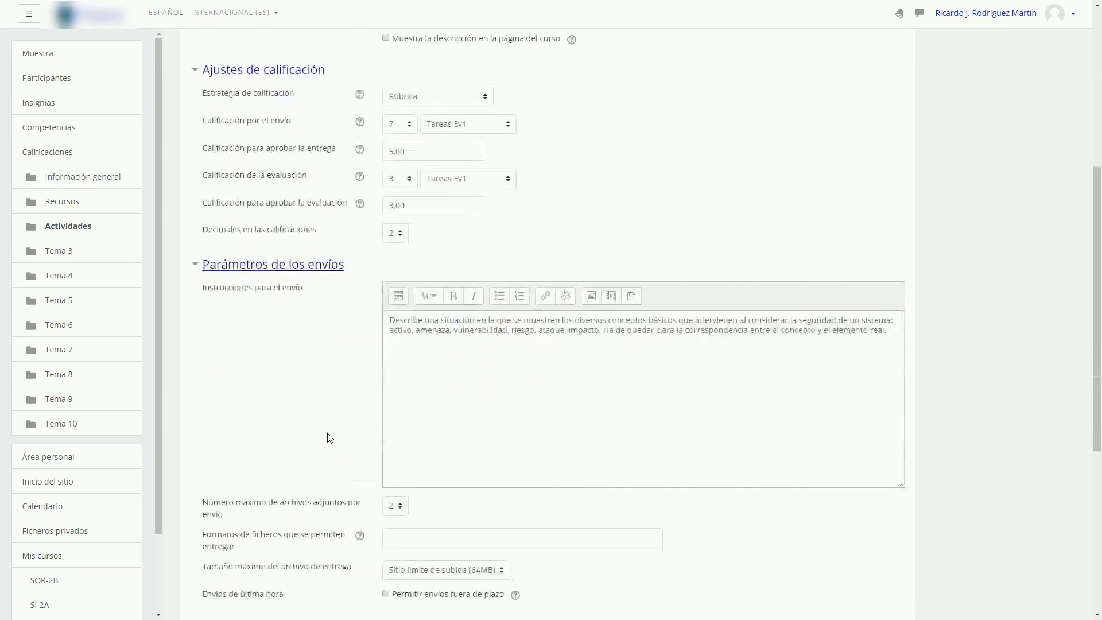
pyautogui.scroll(-3, 331, 433)
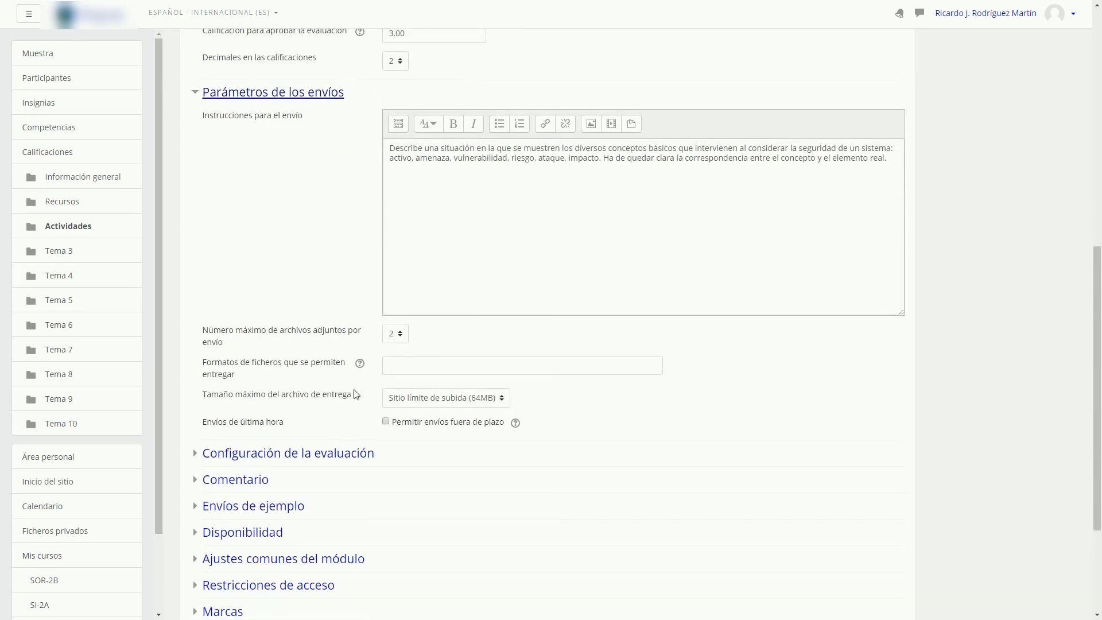
pyautogui.click(210, 453)
pyautogui.scroll(-1, 220, 451)
pyautogui.scroll(-2, 221, 451)
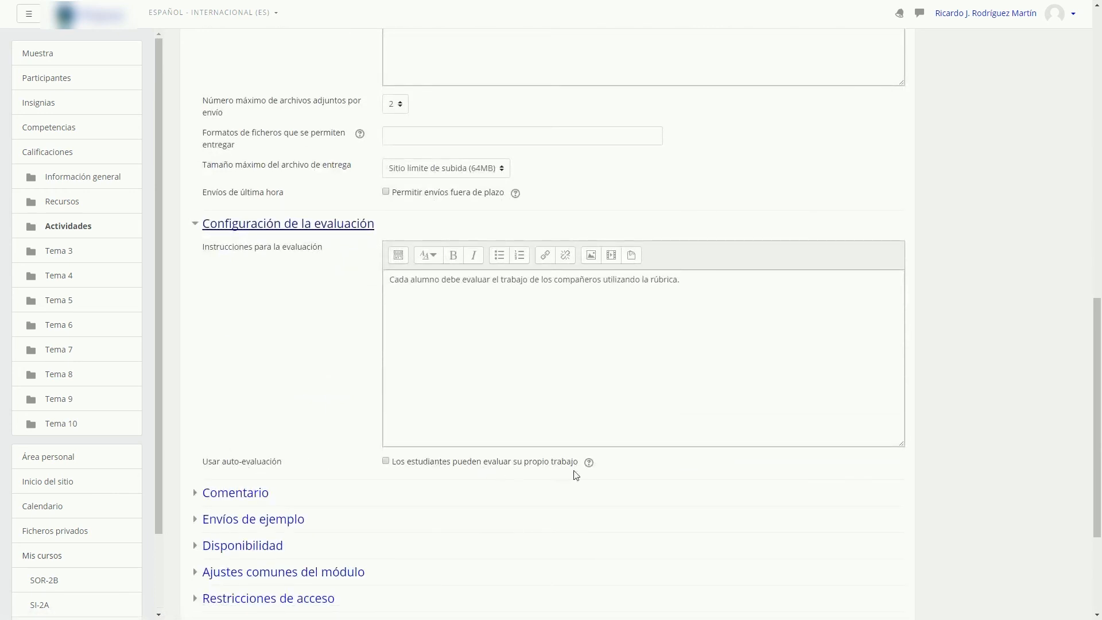
# Review the workshop's Comentario settings, then save the workshop and return to the course
pyautogui.click(195, 493)
pyautogui.scroll(-1, 208, 483)
pyautogui.scroll(-4, 208, 484)
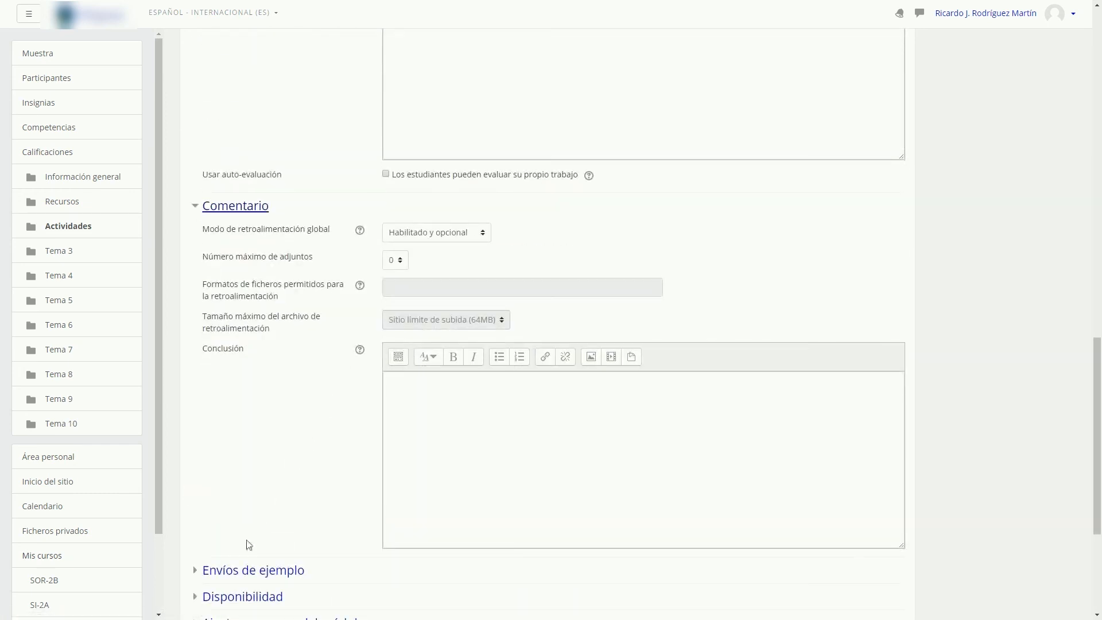
pyautogui.scroll(-4, 204, 546)
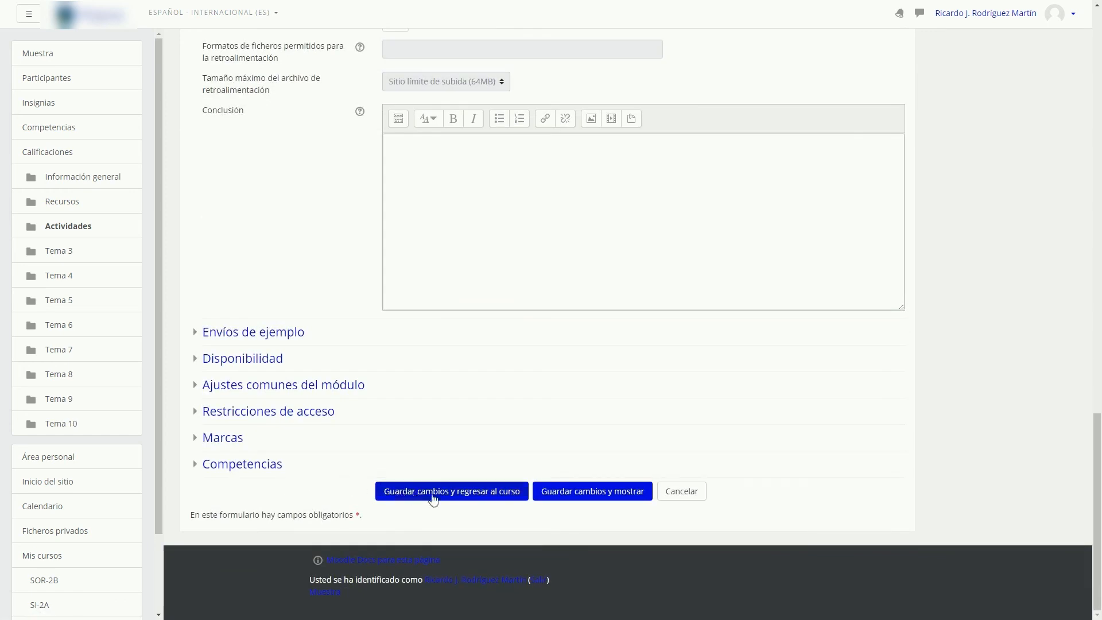
pyautogui.click(510, 497)
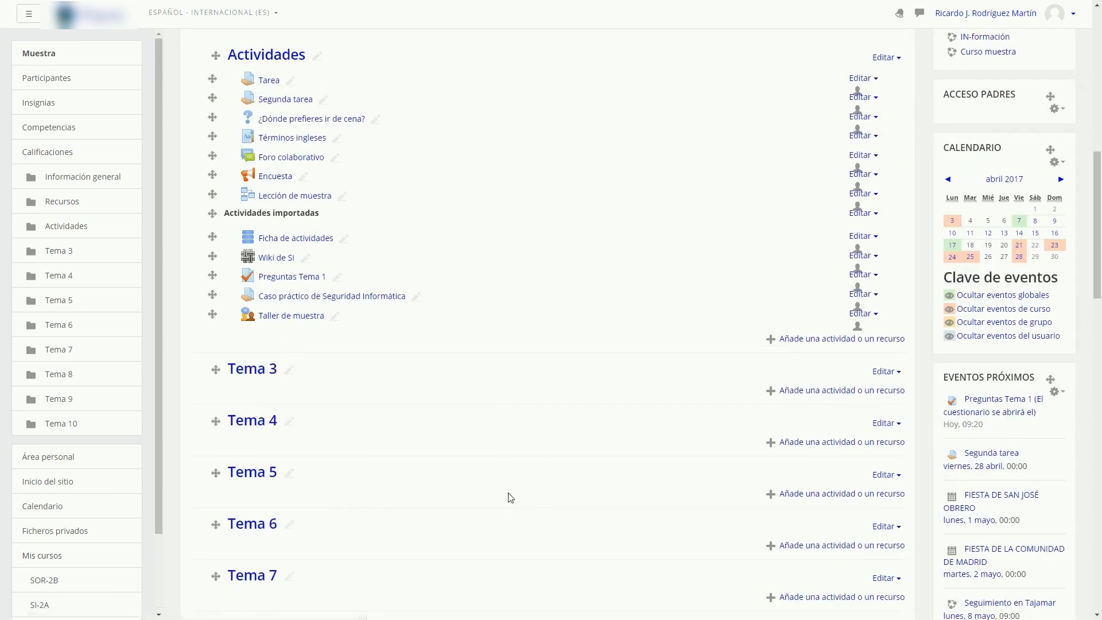
# Turn off course editing and look over the course sections, calendar and upcoming events
pyautogui.scroll(10, 567, 486)
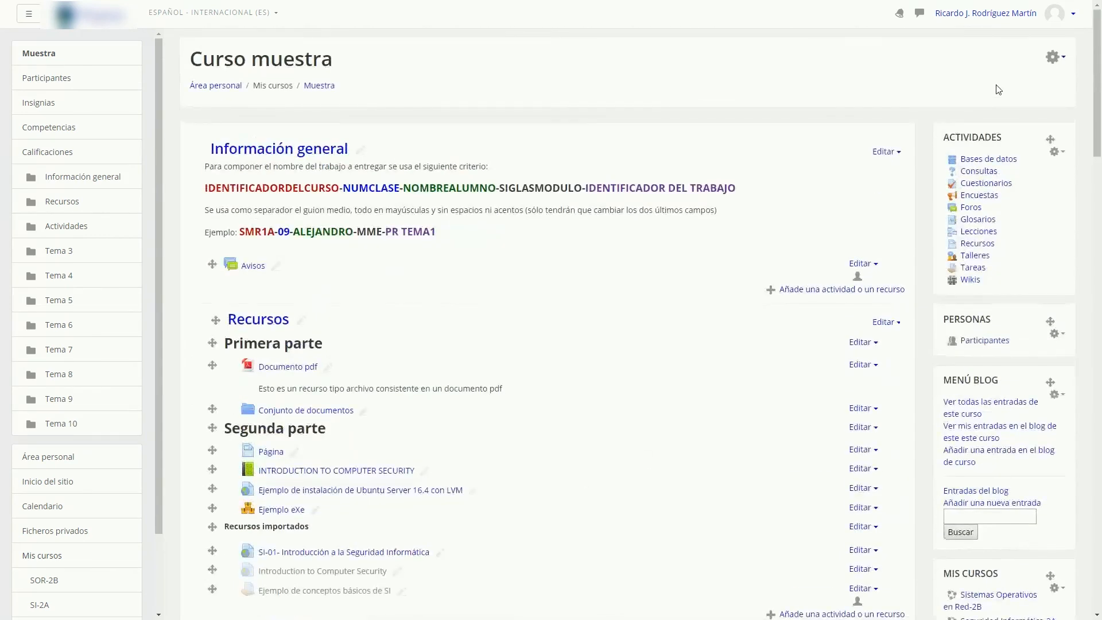
pyautogui.click(1052, 57)
pyautogui.click(986, 105)
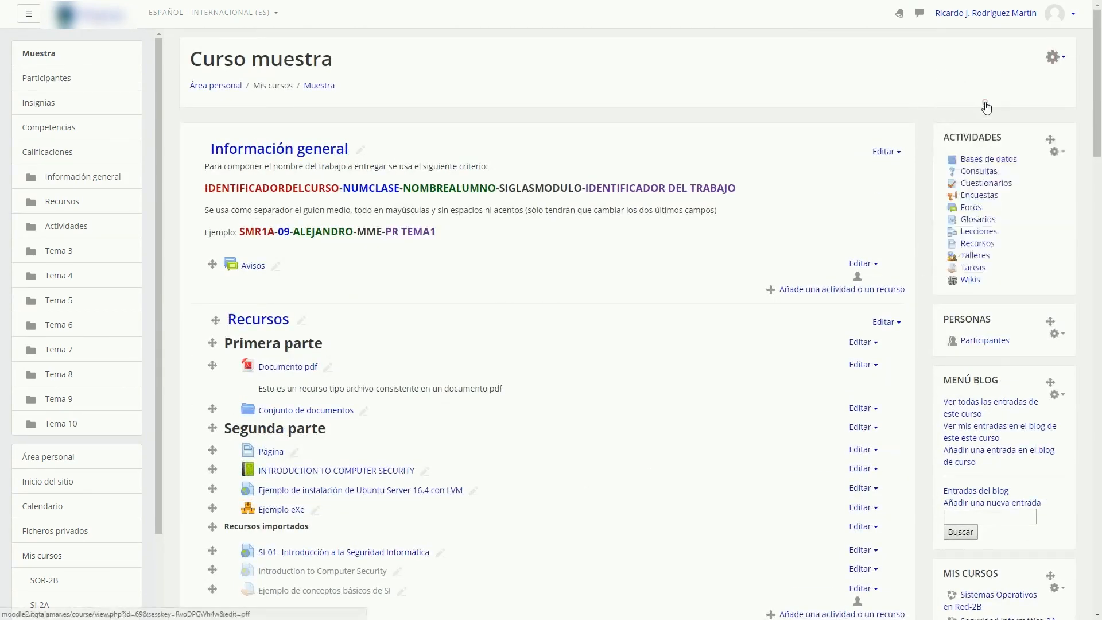
pyautogui.scroll(-3, 581, 297)
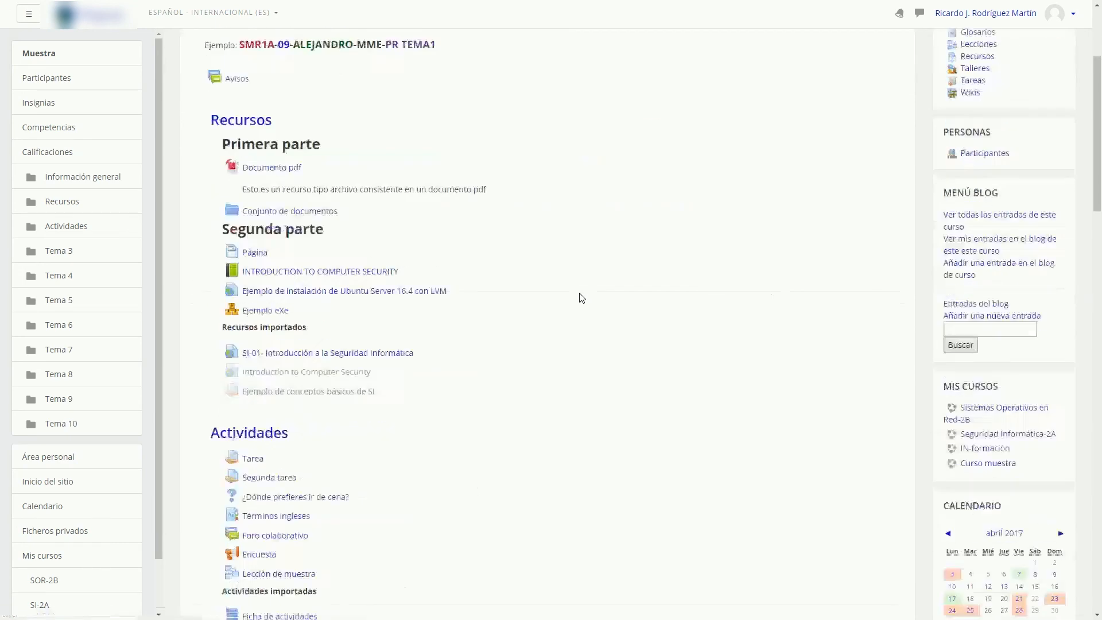
pyautogui.scroll(-7, 581, 297)
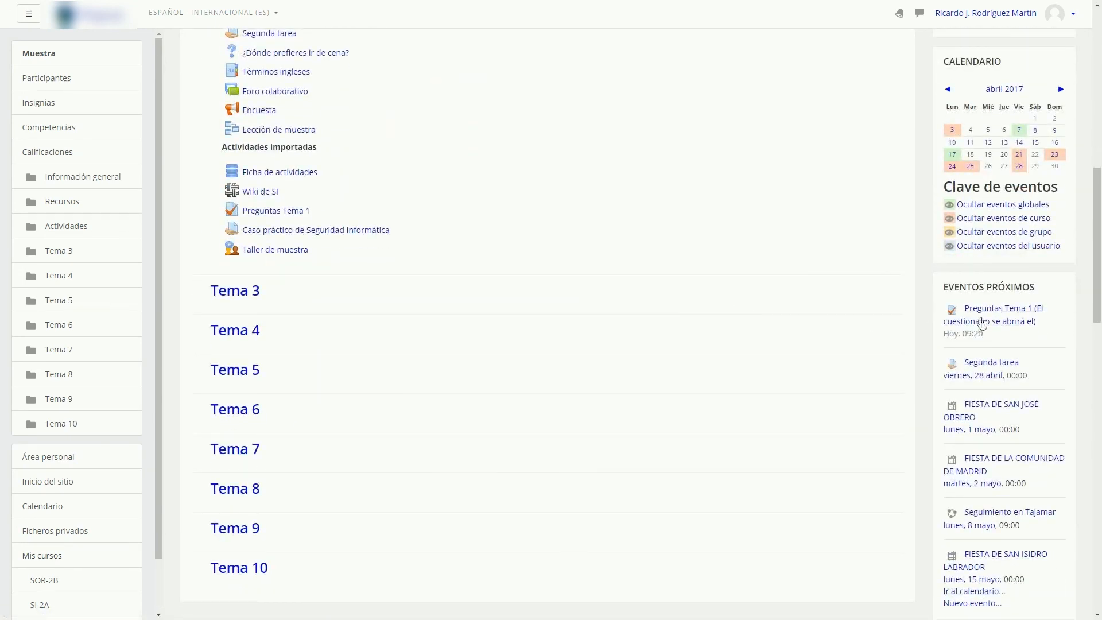
pyautogui.scroll(1, 1006, 253)
pyautogui.scroll(4, 1005, 253)
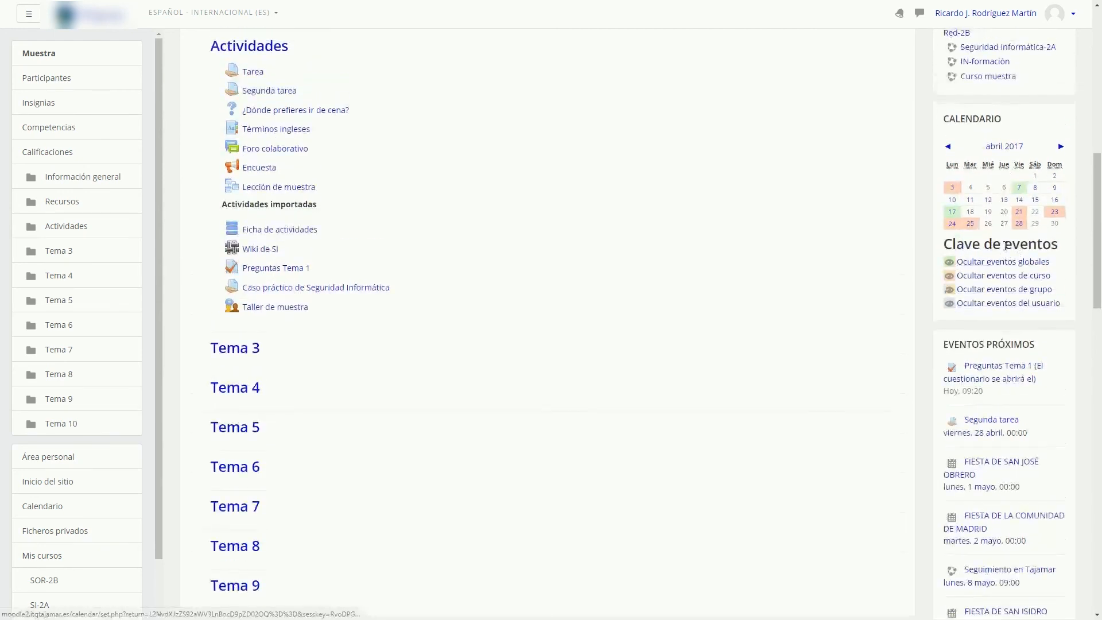
pyautogui.click(1005, 247)
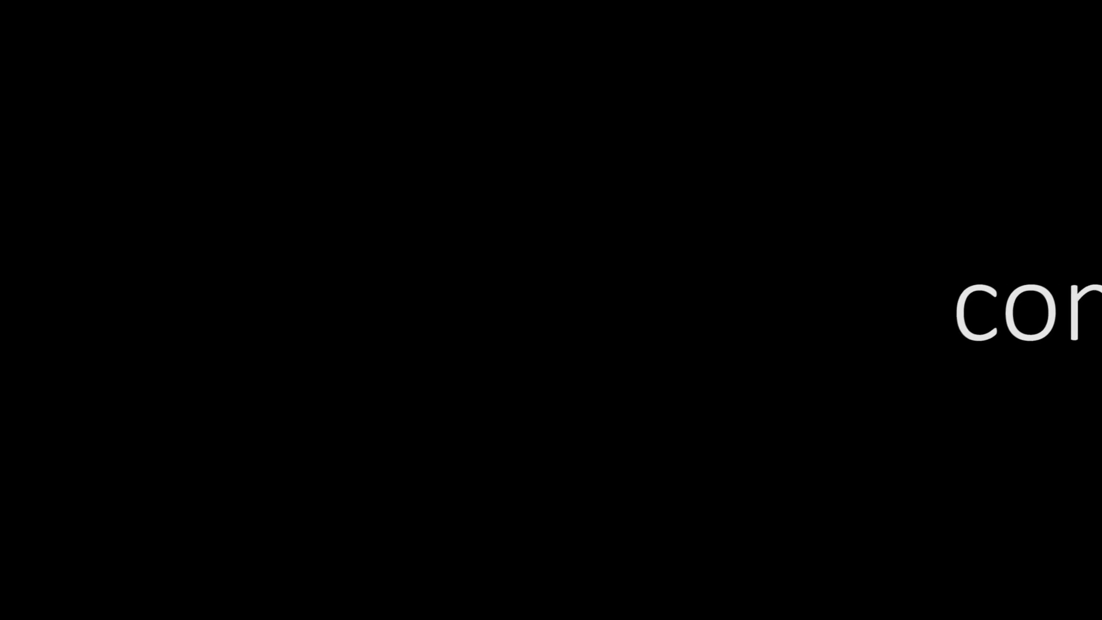